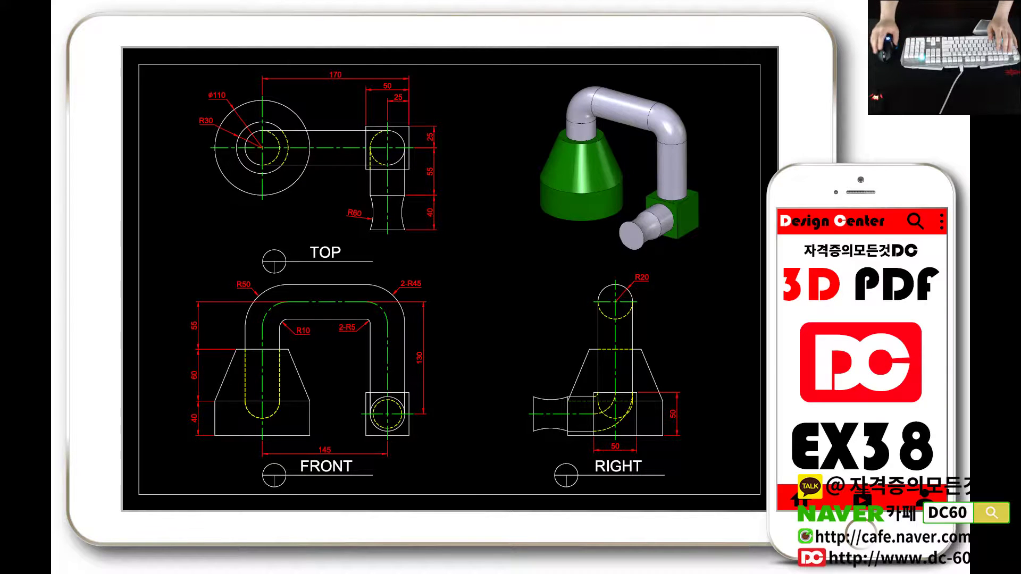
Step: Activate the EX38 3D model in the PDF and orbit it to view the cone, bent pipe and box end
{"action": "left_click", "coordinate": [605, 177]}
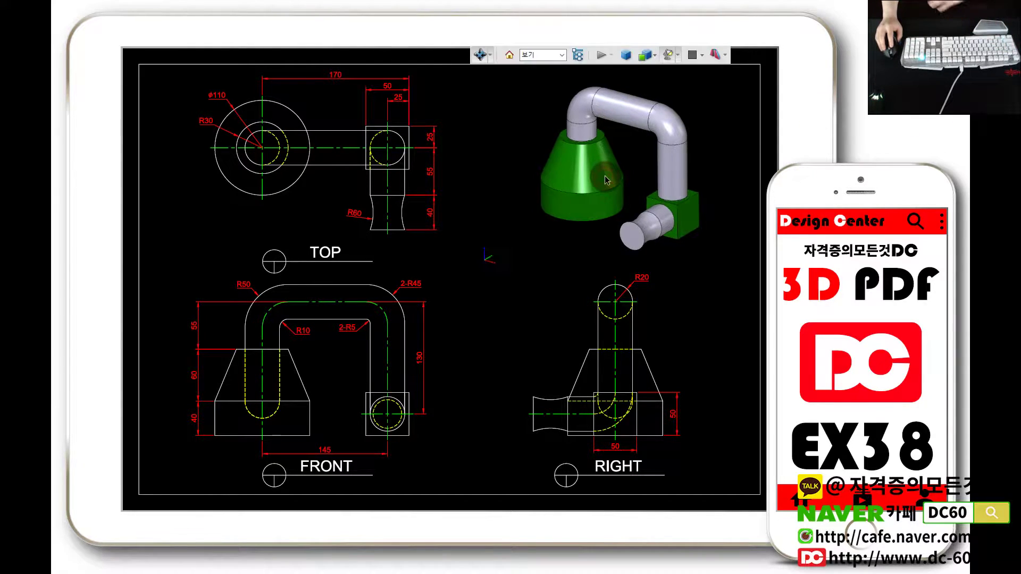
{"action": "mouse_move", "coordinate": [603, 176]}
{"action": "left_mouse_down"}
{"action": "mouse_move", "coordinate": [638, 133]}
{"action": "mouse_move", "coordinate": [608, 173]}
{"action": "mouse_move", "coordinate": [631, 158]}
{"action": "mouse_move", "coordinate": [609, 204]}
{"action": "left_mouse_up"}
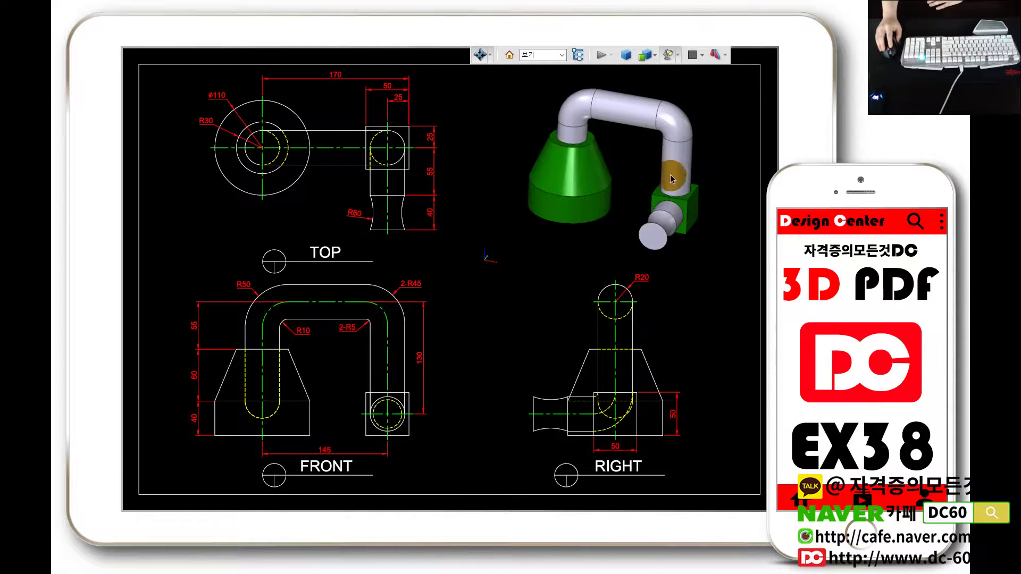
{"action": "mouse_move", "coordinate": [658, 213]}
{"action": "left_mouse_down"}
{"action": "mouse_move", "coordinate": [611, 154]}
{"action": "mouse_move", "coordinate": [542, 155]}
{"action": "mouse_move", "coordinate": [529, 165]}
{"action": "mouse_move", "coordinate": [624, 159]}
{"action": "left_mouse_up"}
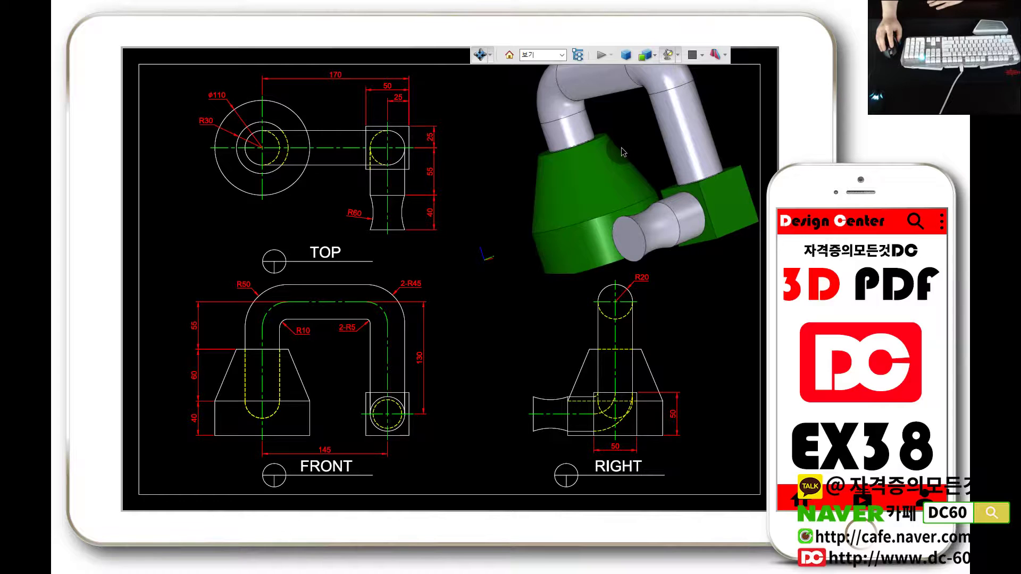
{"action": "mouse_move", "coordinate": [623, 151]}
{"action": "left_mouse_down"}
{"action": "mouse_move", "coordinate": [625, 180]}
{"action": "mouse_move", "coordinate": [631, 163]}
{"action": "left_mouse_up"}
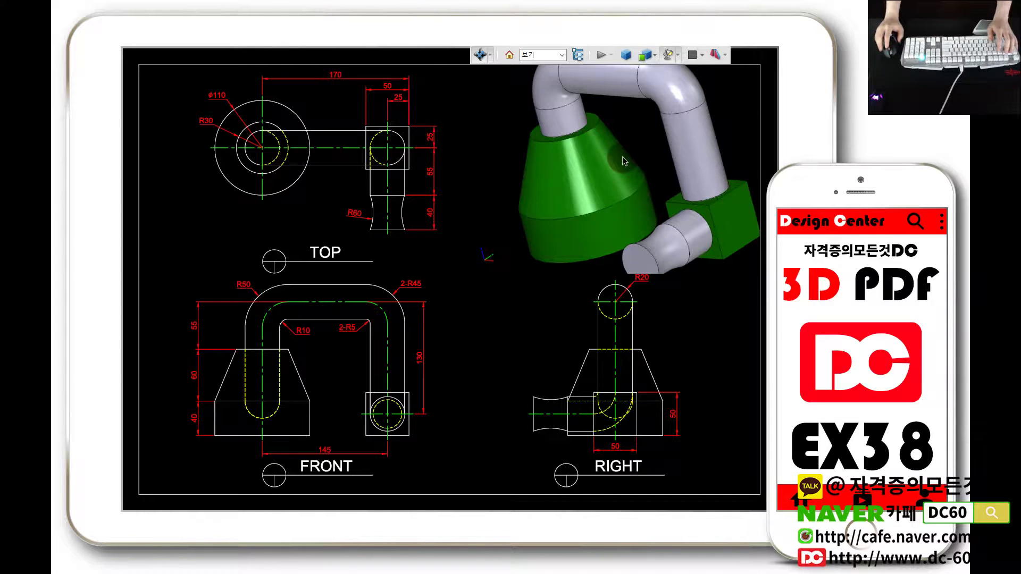
{"action": "left_click_drag", "start_coordinate": [622, 156], "coordinate": [618, 181]}
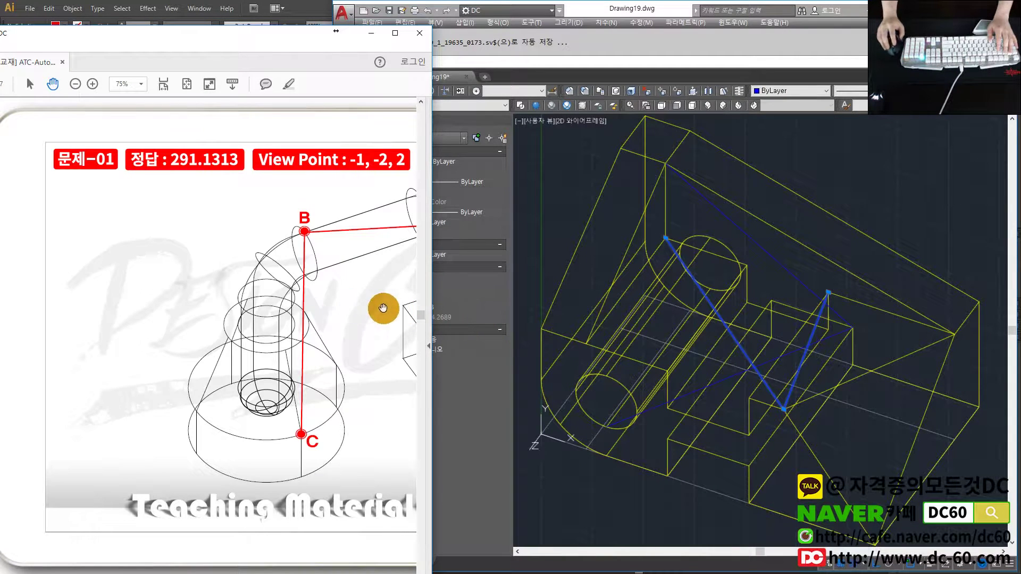
Step: Bring AutoCAD to the front and erase the old model
{"action": "scroll", "coordinate": [373, 311], "scroll_direction": "down", "scroll_amount": 1}
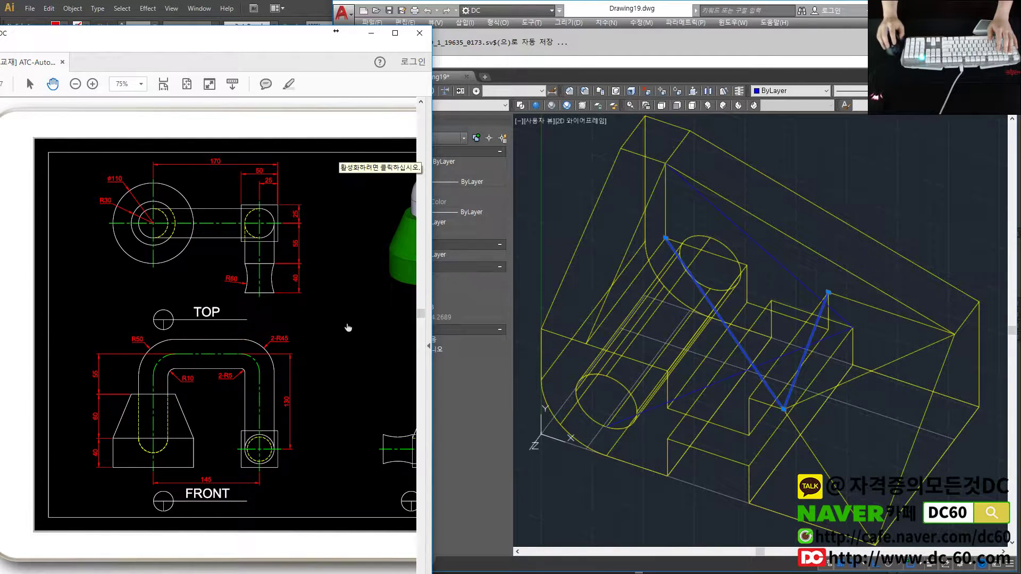
{"action": "left_click", "coordinate": [455, 345]}
{"action": "scroll", "coordinate": [592, 259], "scroll_direction": "down", "scroll_amount": 4}
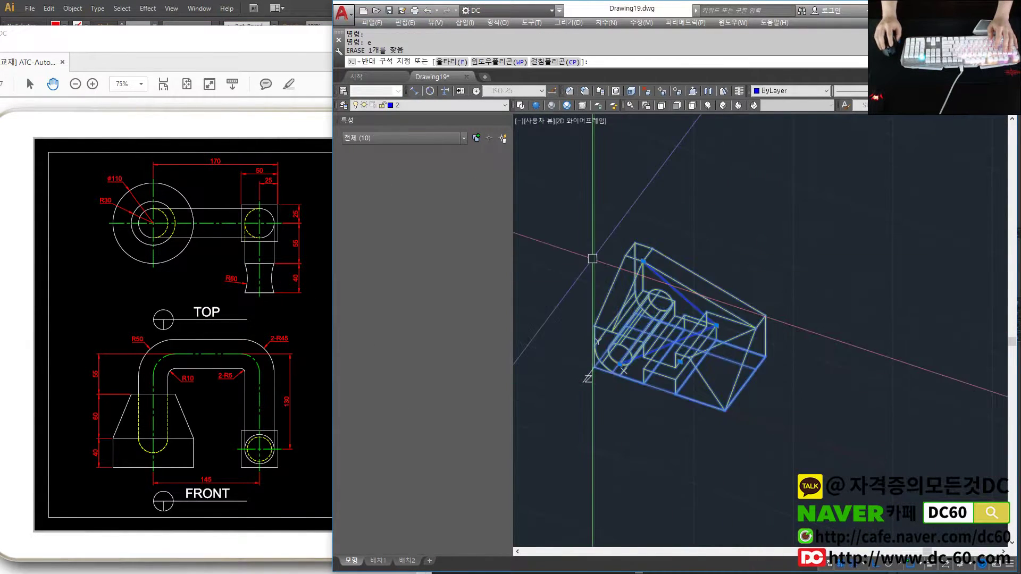
{"action": "left_click", "coordinate": [490, 126]}
{"action": "key", "text": "Return"}
{"action": "key", "text": "ctrl+1"}
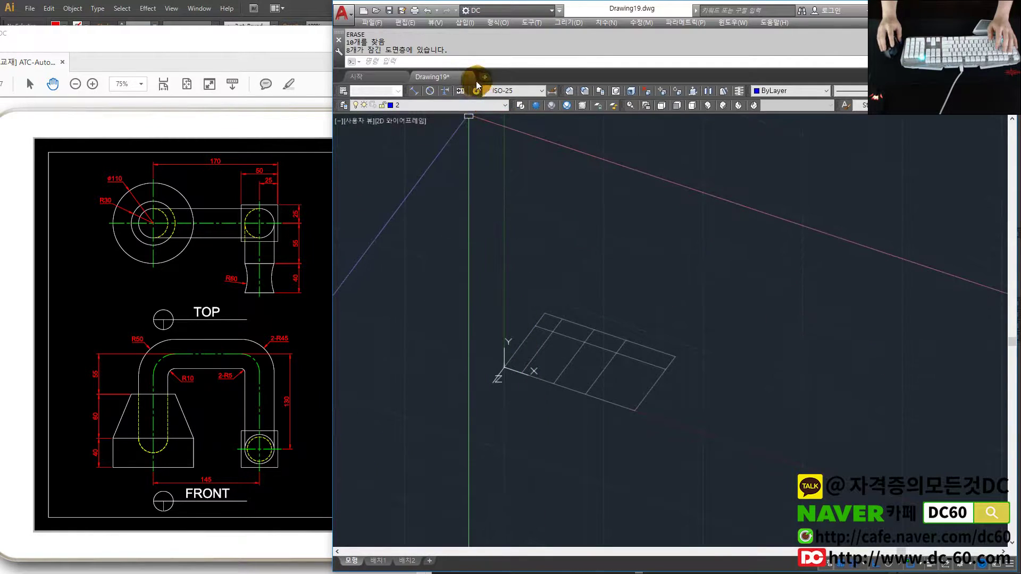
Step: Close Drawing19 without saving and start a new blank Drawing20
{"action": "left_click", "coordinate": [476, 79]}
{"action": "left_click", "coordinate": [679, 312]}
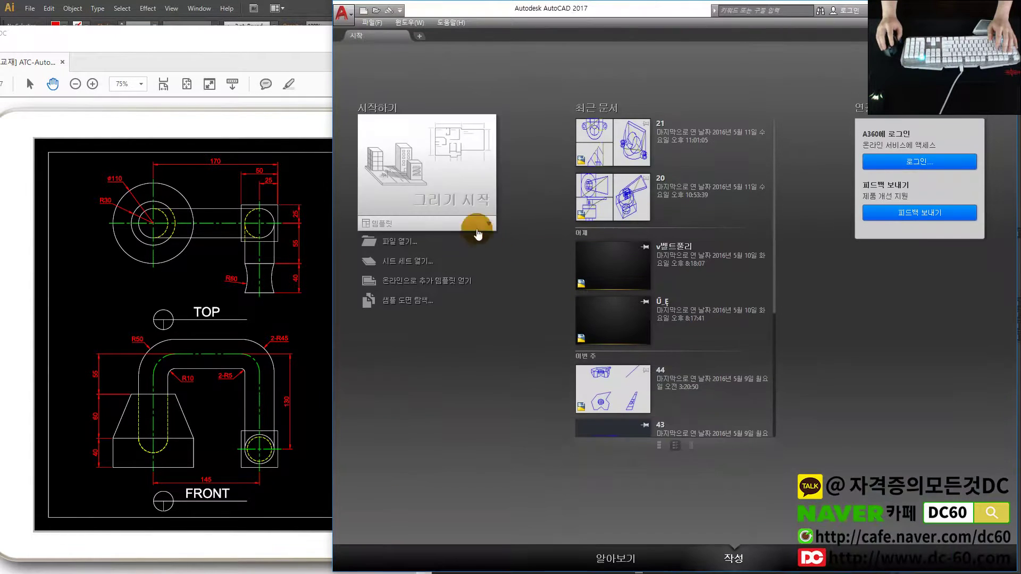
{"action": "left_click", "coordinate": [439, 169]}
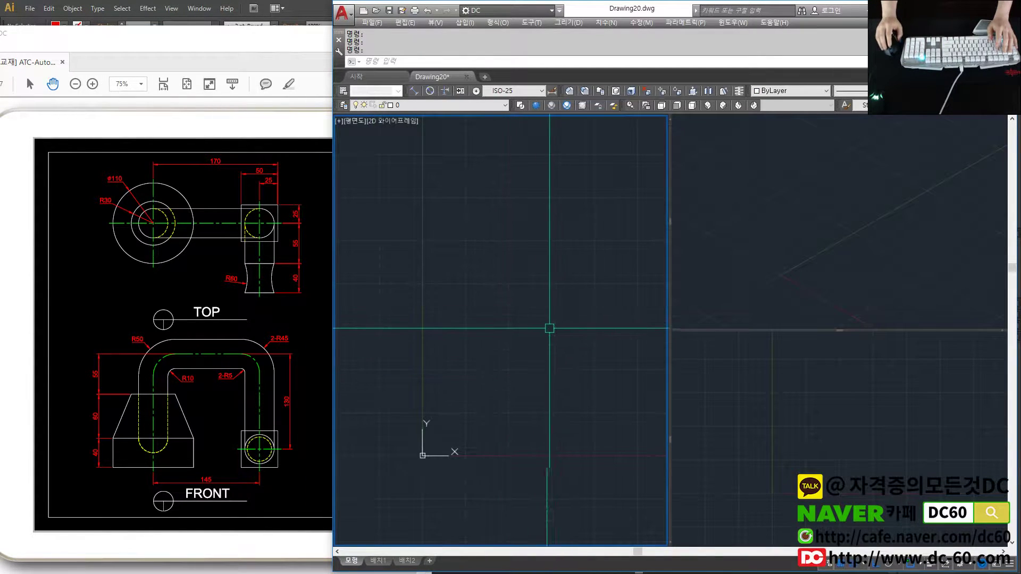
Step: Drag the viewport divider right to widen the left plan viewport
{"action": "left_click", "coordinate": [681, 337]}
{"action": "left_click_drag", "start_coordinate": [671, 330], "coordinate": [830, 354]}
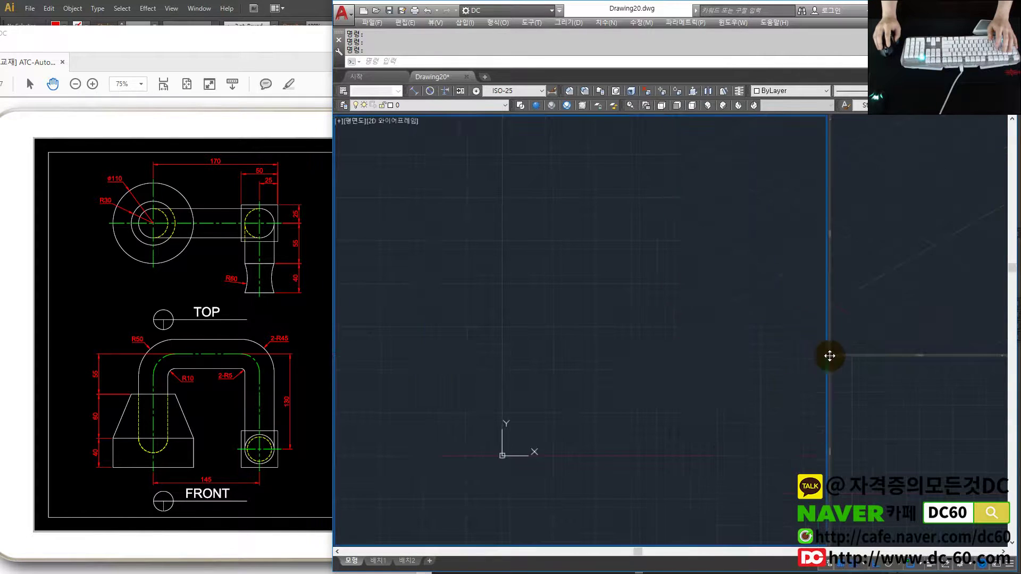
{"action": "type", "text": "l"}
{"action": "key", "text": "Return"}
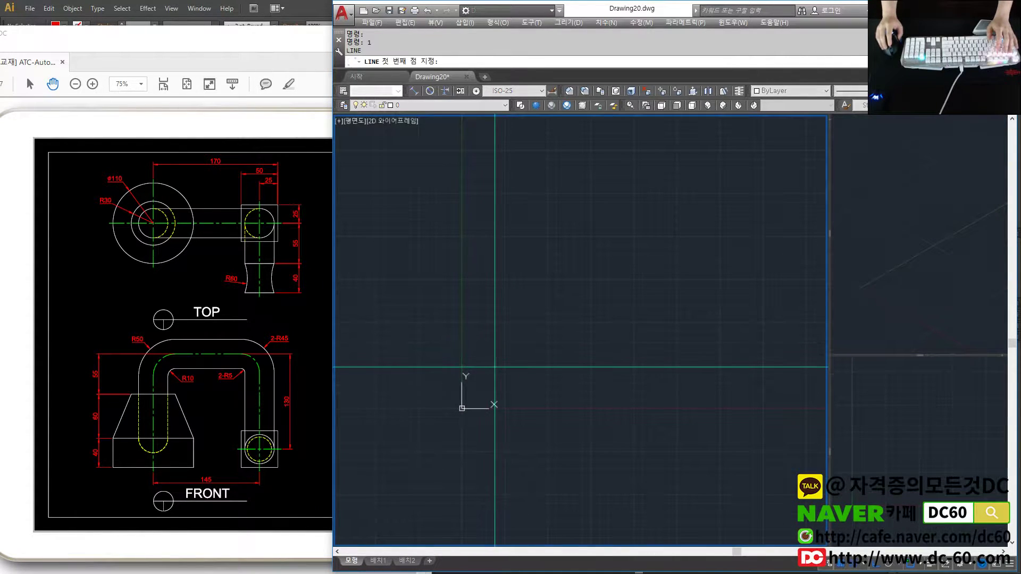
{"action": "key", "text": "Escape"}
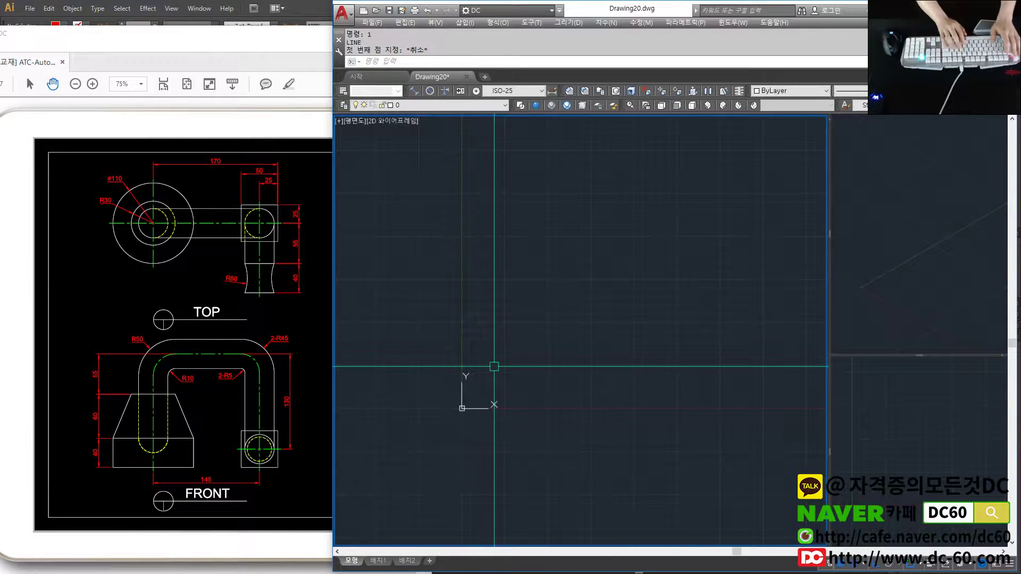
{"action": "left_click", "coordinate": [34, 228]}
{"action": "left_click", "coordinate": [160, 244]}
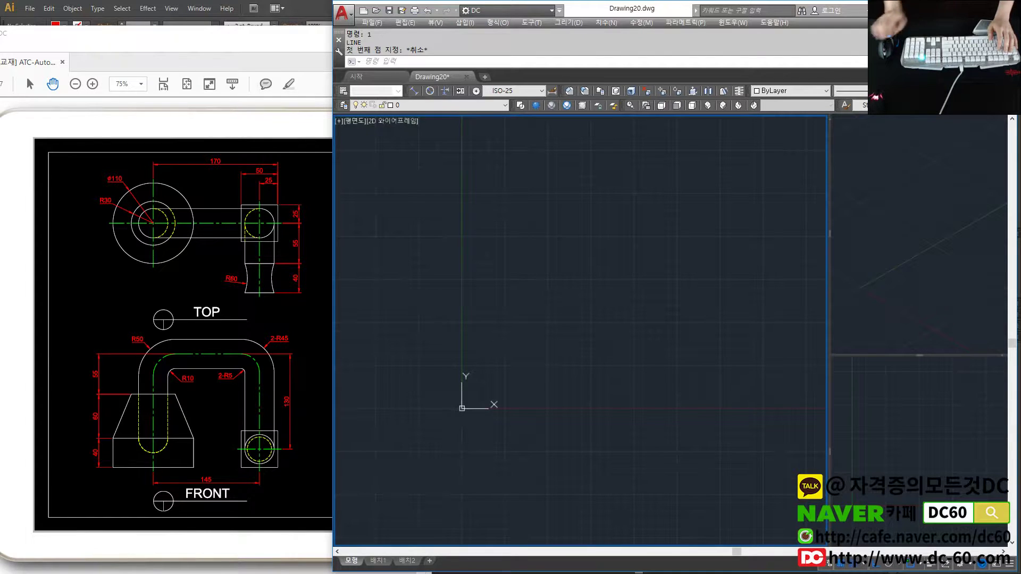
Step: Draw a 145 by 95 rectangle starting at corner 0,0
{"action": "key", "text": "Escape"}
{"action": "key", "text": "Escape"}
{"action": "type", "text": "rec"}
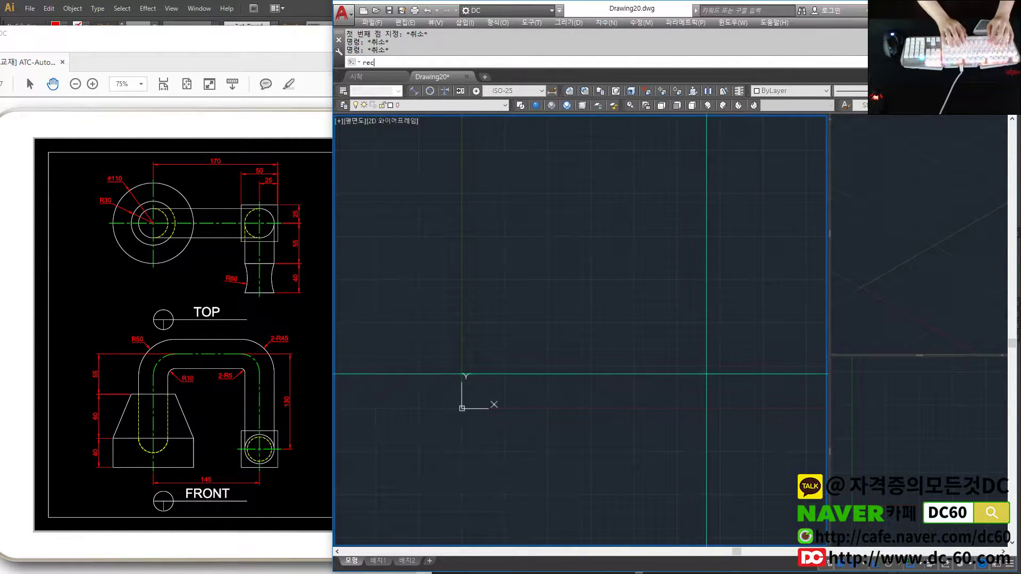
{"action": "key", "text": "Return"}
{"action": "type", "text": "0,0"}
{"action": "key", "text": "Return"}
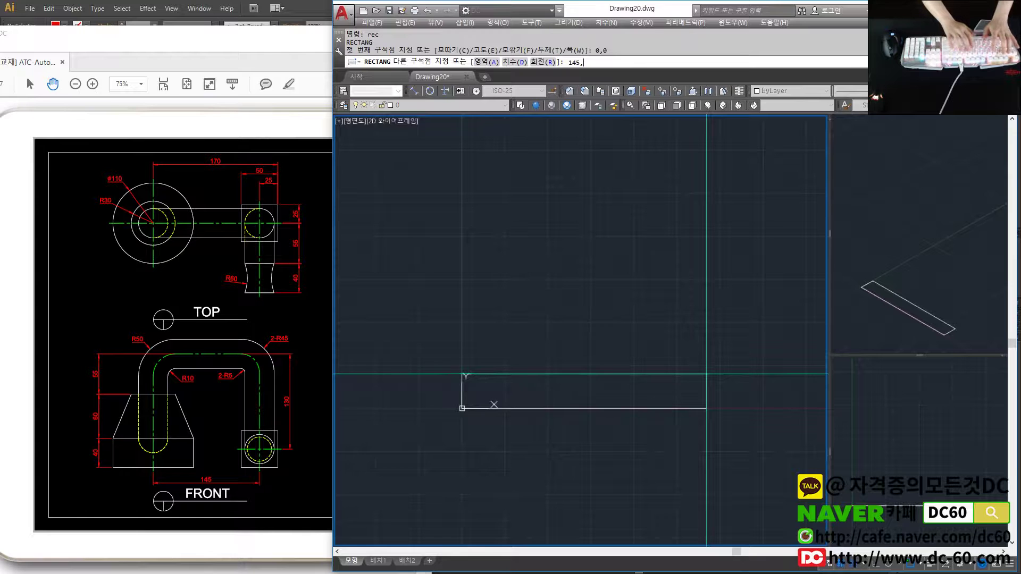
{"action": "type", "text": "95"}
{"action": "key", "text": "Return"}
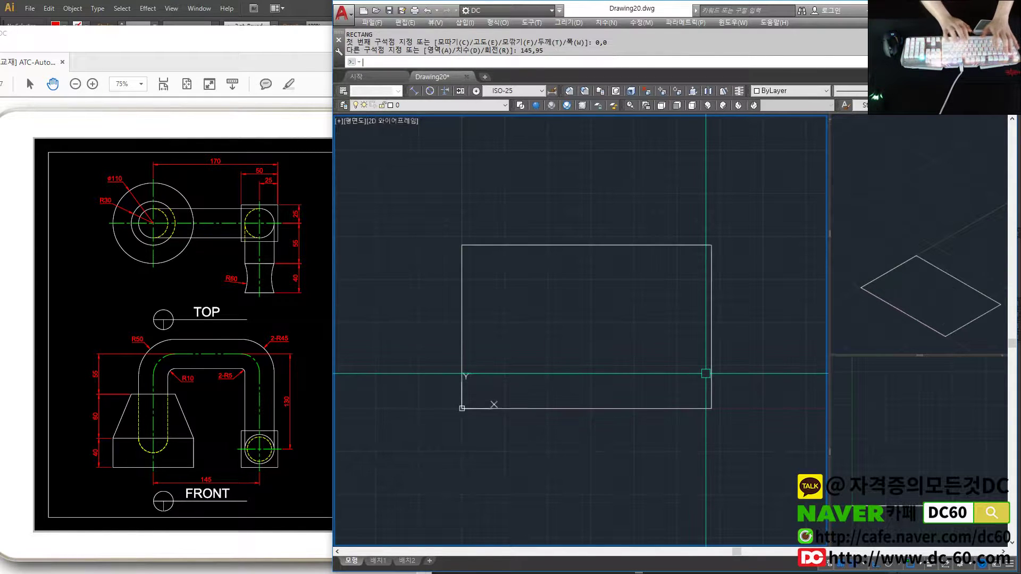
Step: Explode the rectangle into four separate lines
{"action": "type", "text": "x"}
{"action": "key", "text": "Return"}
{"action": "left_click", "coordinate": [713, 337]}
{"action": "left_click", "coordinate": [620, 344]}
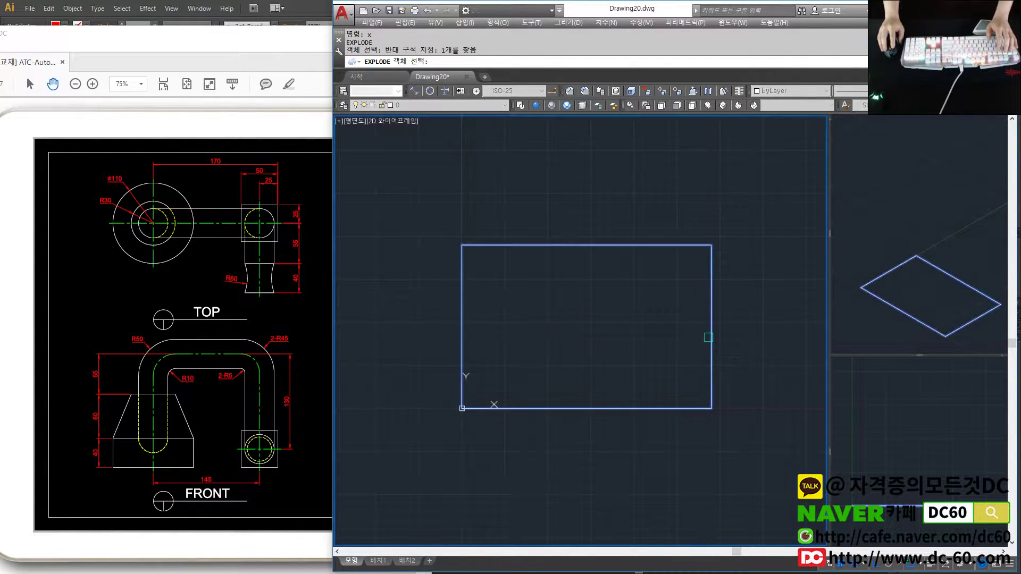
{"action": "key", "text": "Return"}
Step: Offset the rectangle's top edge downward to make the dividing horizontal line
{"action": "type", "text": "3"}
{"action": "key", "text": "Return"}
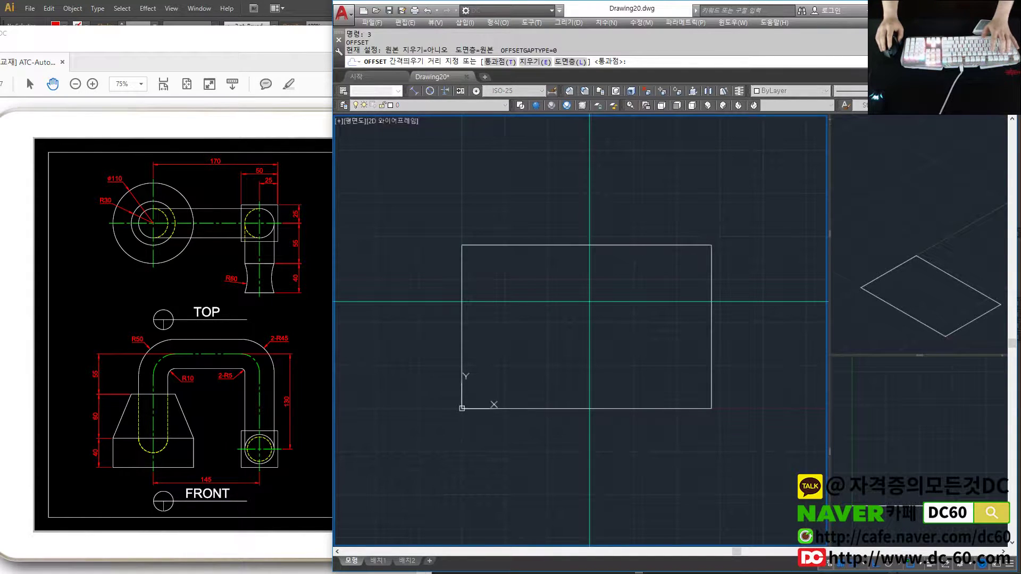
{"action": "type", "text": "5"}
{"action": "key", "text": "Return"}
{"action": "left_click", "coordinate": [604, 245]}
{"action": "left_click", "coordinate": [603, 308]}
{"action": "key", "text": "Escape"}
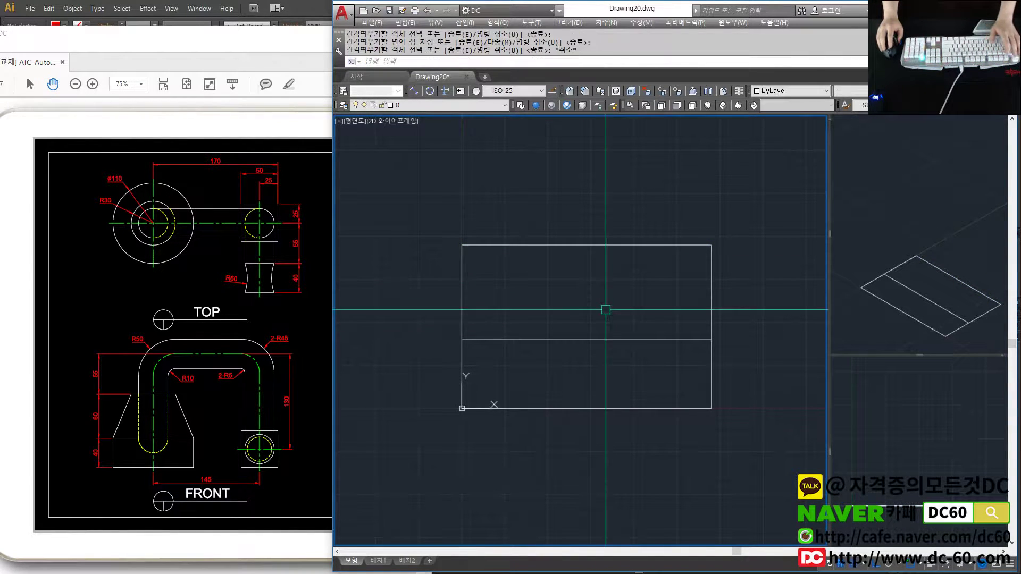
{"action": "key", "text": "Escape"}
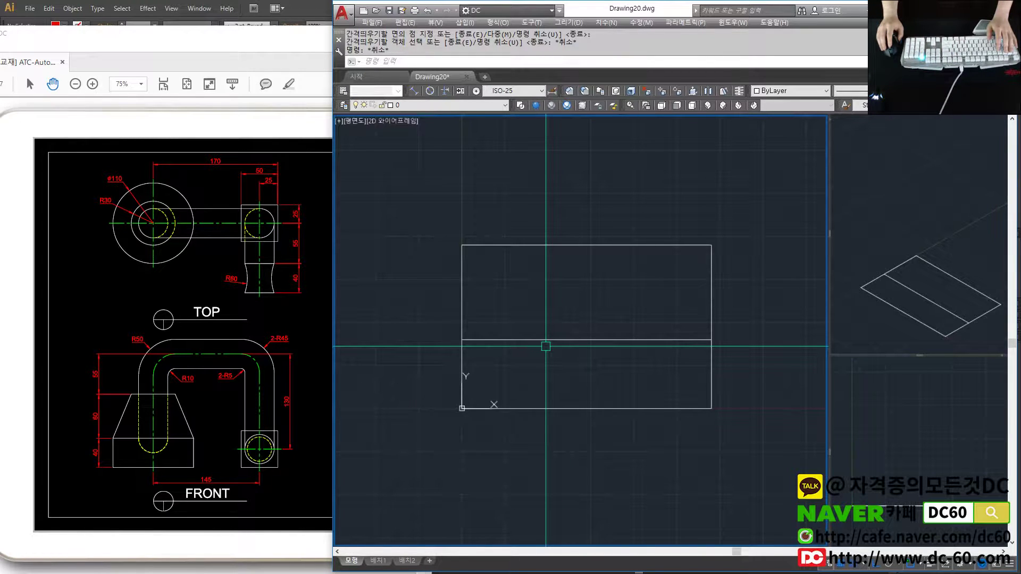
Step: Move all five lines so the top-left corner sits at the origin 0,0
{"action": "type", "text": "5"}
{"action": "key", "text": "Return"}
{"action": "left_click", "coordinate": [435, 220]}
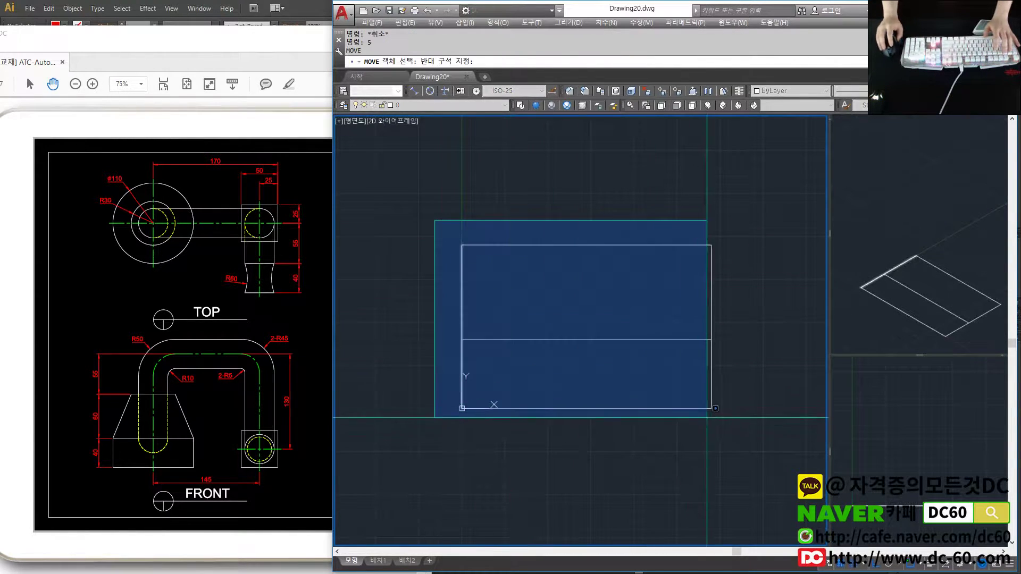
{"action": "left_click", "coordinate": [733, 432]}
{"action": "key", "text": "Return"}
{"action": "left_click", "coordinate": [461, 245]}
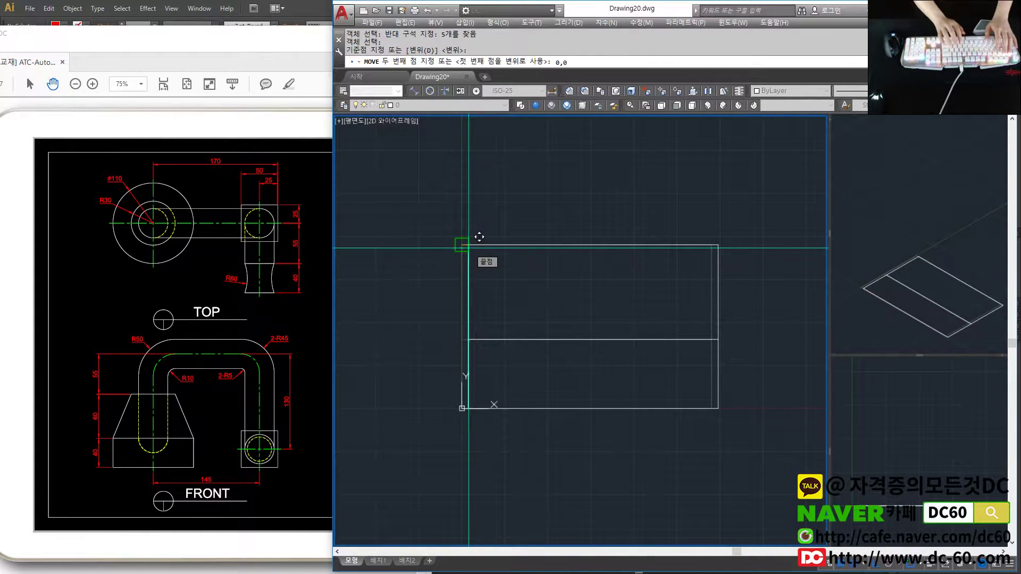
{"action": "key", "text": "Return"}
{"action": "middle_click_drag", "start_coordinate": [533, 398], "coordinate": [521, 311]}
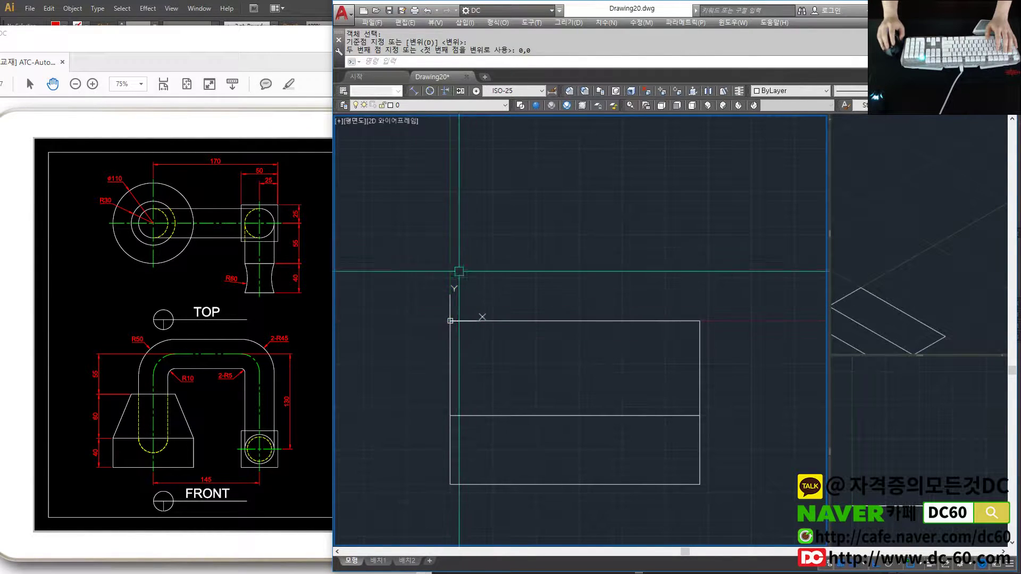
{"action": "left_click", "coordinate": [400, 105]}
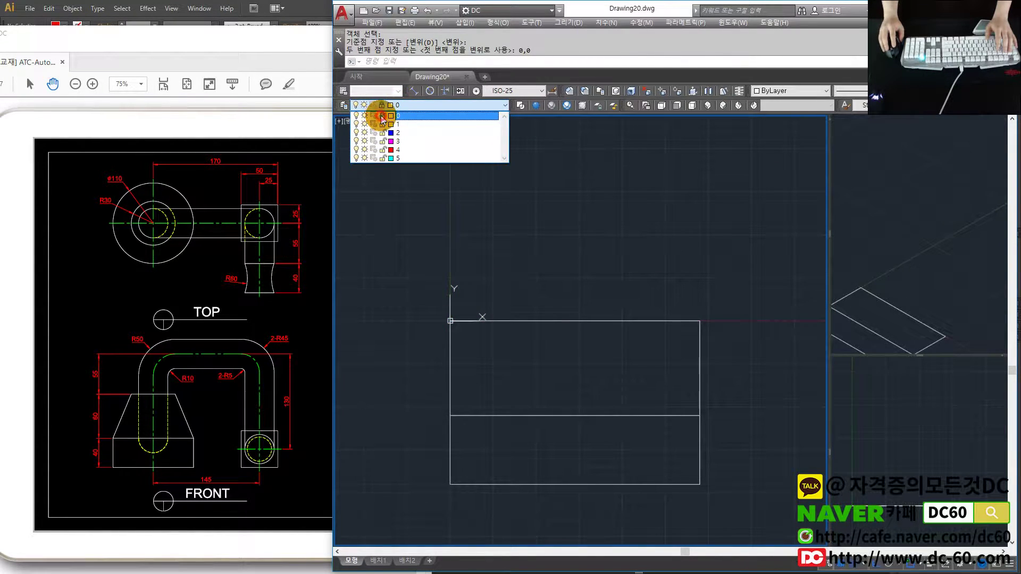
Step: Apply a two-viewport layout to the drawing
{"action": "left_click", "coordinate": [378, 116]}
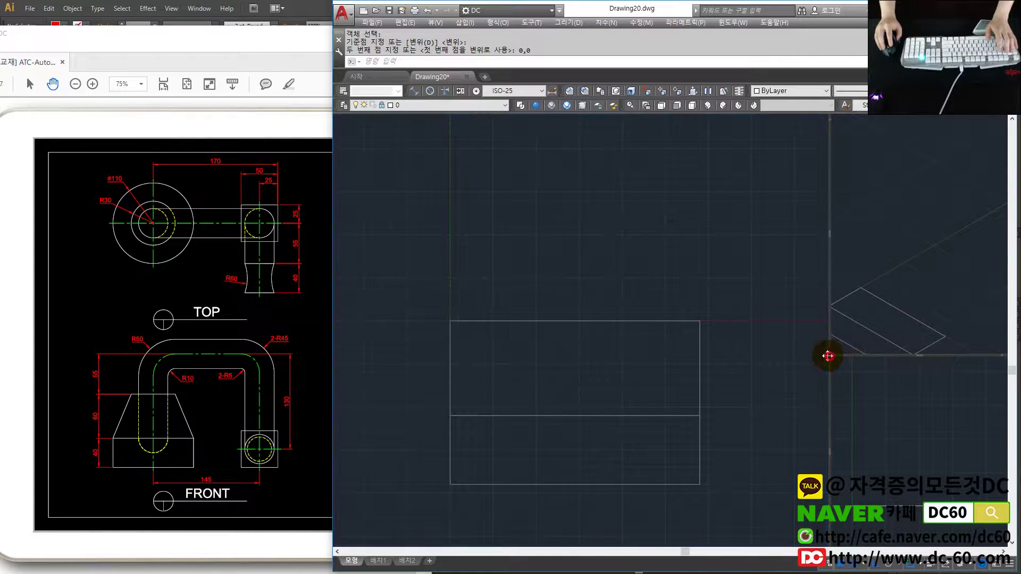
{"action": "left_click_drag", "start_coordinate": [828, 353], "coordinate": [798, 348]}
{"action": "key", "text": "Escape"}
{"action": "key", "text": "Escape"}
{"action": "type", "text": "vv"}
{"action": "key", "text": "Return"}
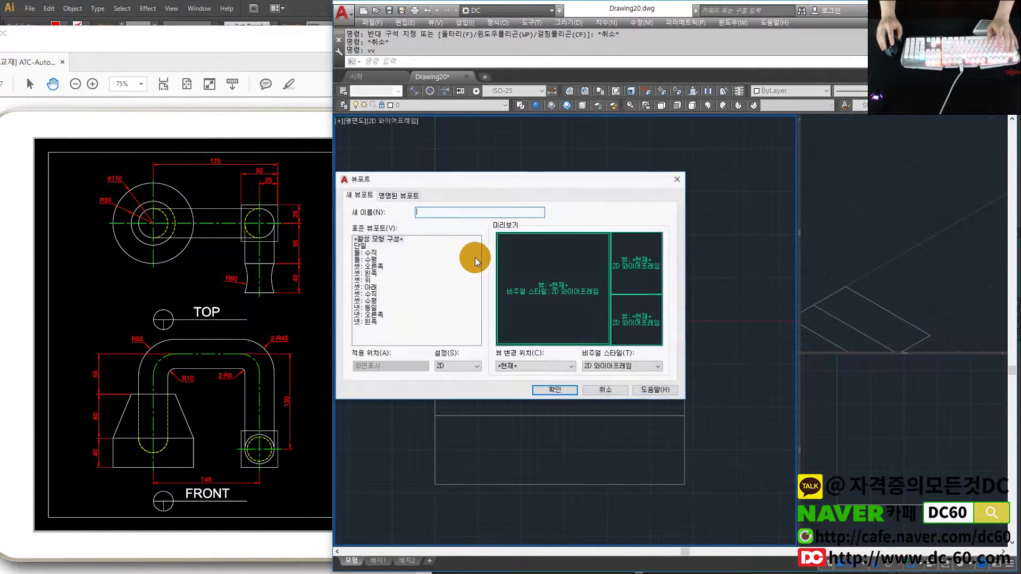
{"action": "left_click", "coordinate": [369, 250]}
{"action": "left_click", "coordinate": [567, 386]}
Step: Switch the right viewport to the southeast isometric view with -VIEW SEISO
{"action": "type", "text": "-view"}
{"action": "key", "text": "Return"}
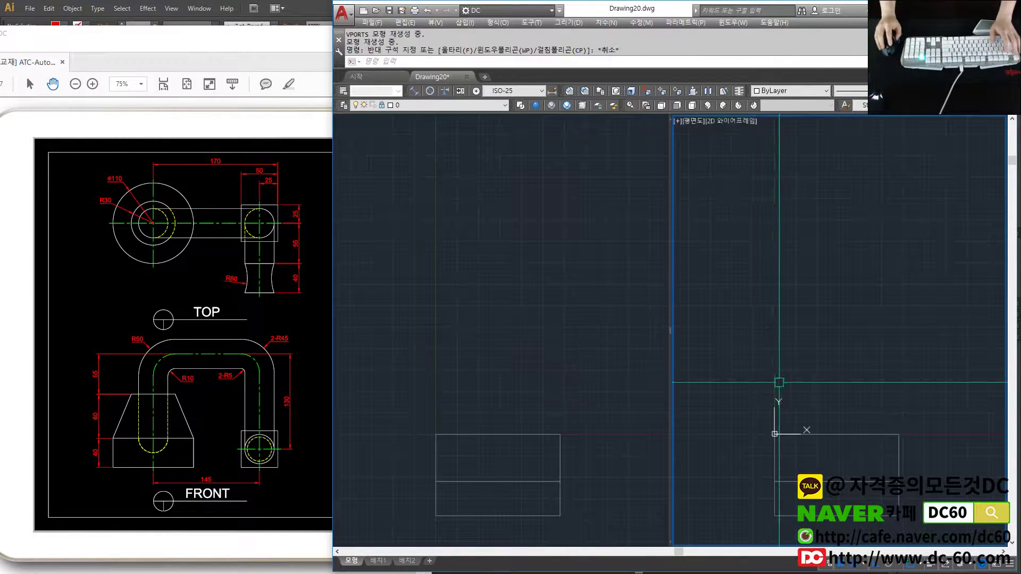
{"action": "type", "text": "seiso"}
{"action": "key", "text": "Return"}
{"action": "key", "text": "Escape"}
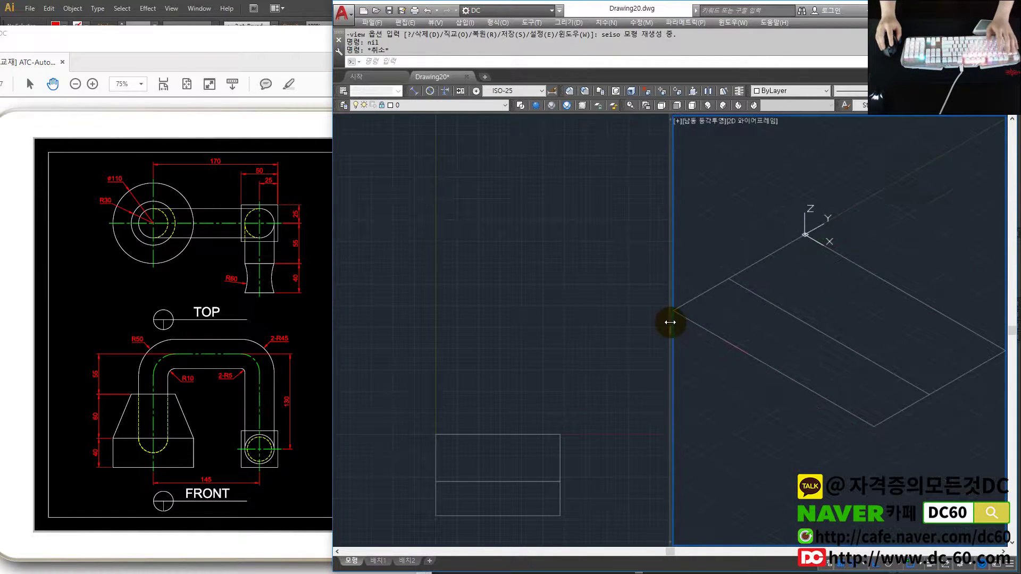
Step: Widen and zoom the left plan viewport, and make layer 1 current
{"action": "left_click_drag", "start_coordinate": [669, 325], "coordinate": [757, 324]}
{"action": "left_click", "coordinate": [535, 392]}
{"action": "scroll", "coordinate": [543, 365], "scroll_direction": "up", "scroll_amount": 2}
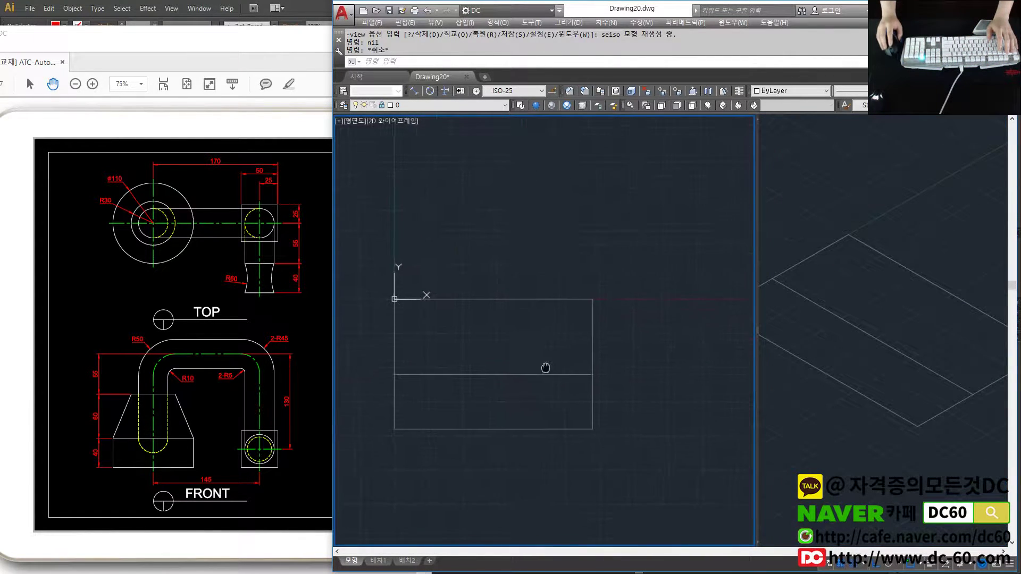
{"action": "middle_click_drag", "start_coordinate": [520, 346], "coordinate": [546, 325]}
{"action": "left_click", "coordinate": [393, 106]}
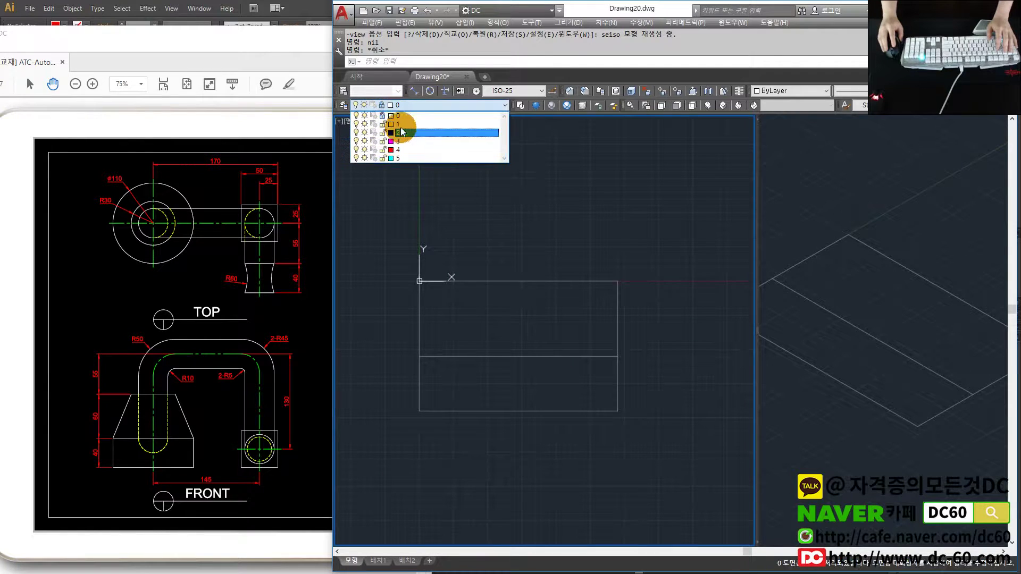
{"action": "left_click", "coordinate": [394, 122]}
{"action": "middle_click_drag", "start_coordinate": [424, 166], "coordinate": [441, 189]}
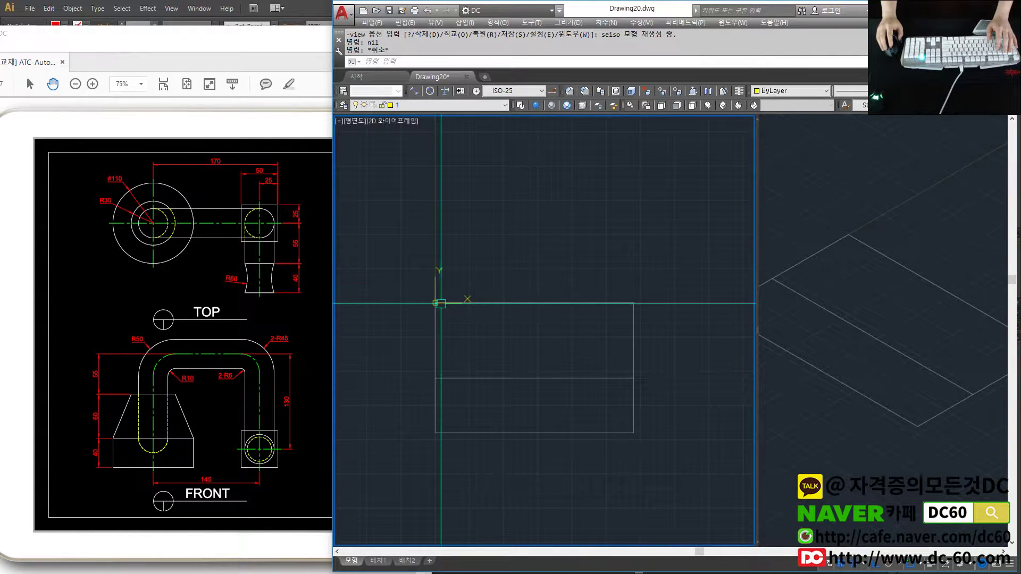
Step: Switch the left viewport to the front view
{"action": "key", "text": "Escape"}
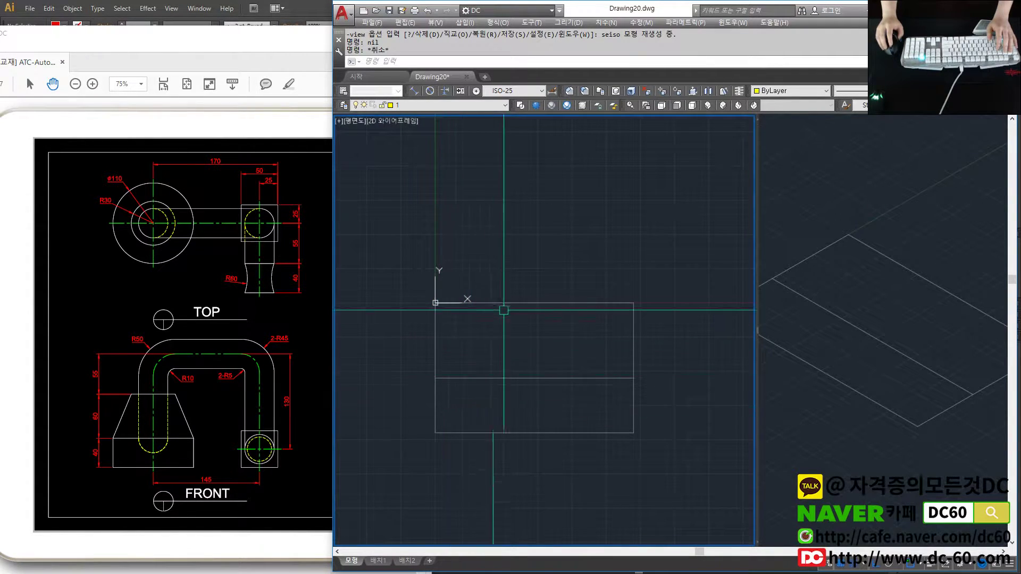
{"action": "left_click", "coordinate": [399, 105]}
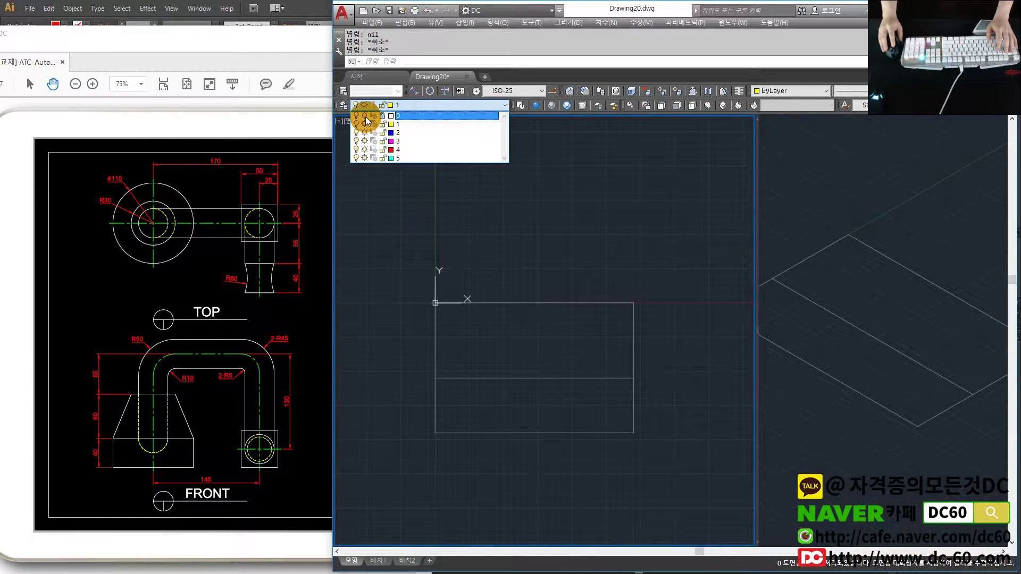
{"action": "type", "text": "g"}
{"action": "key", "text": "Return"}
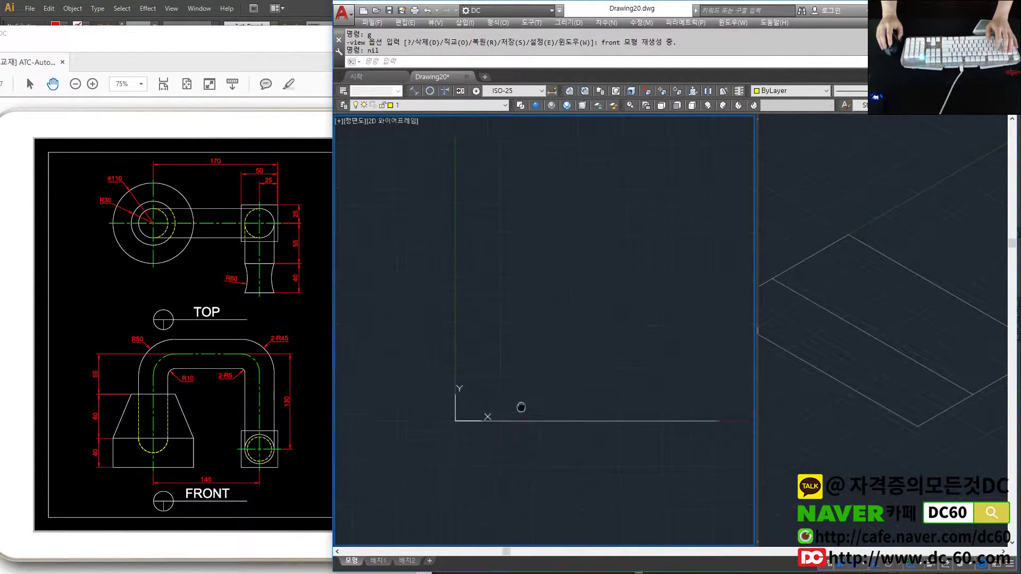
Step: Draw a 100-unit vertical line up from the origin in the front view
{"action": "middle_click_drag", "start_coordinate": [471, 303], "coordinate": [524, 417]}
{"action": "middle_click_drag", "start_coordinate": [492, 386], "coordinate": [496, 398]}
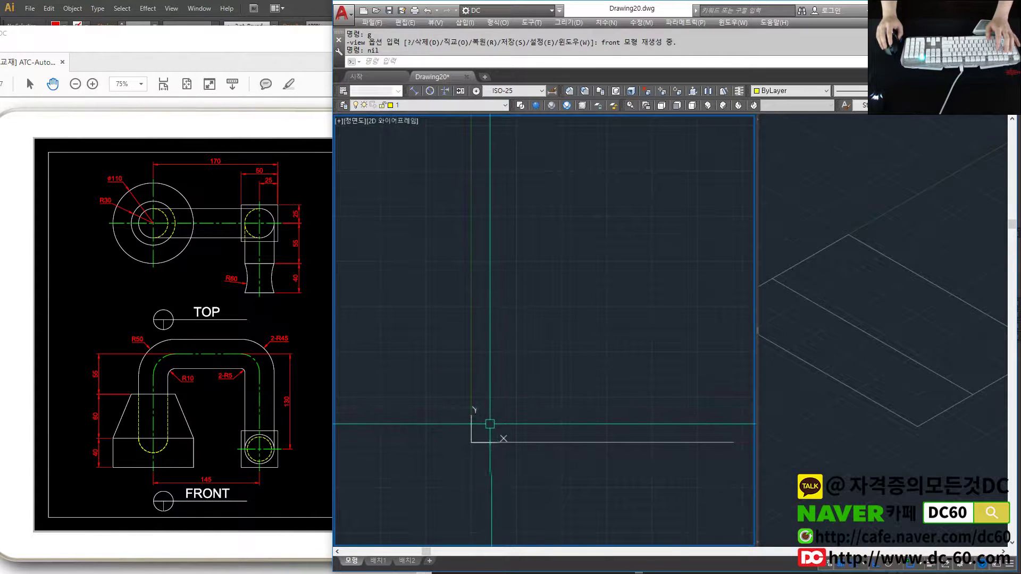
{"action": "type", "text": "l"}
{"action": "key", "text": "Return"}
{"action": "left_click", "coordinate": [472, 442]}
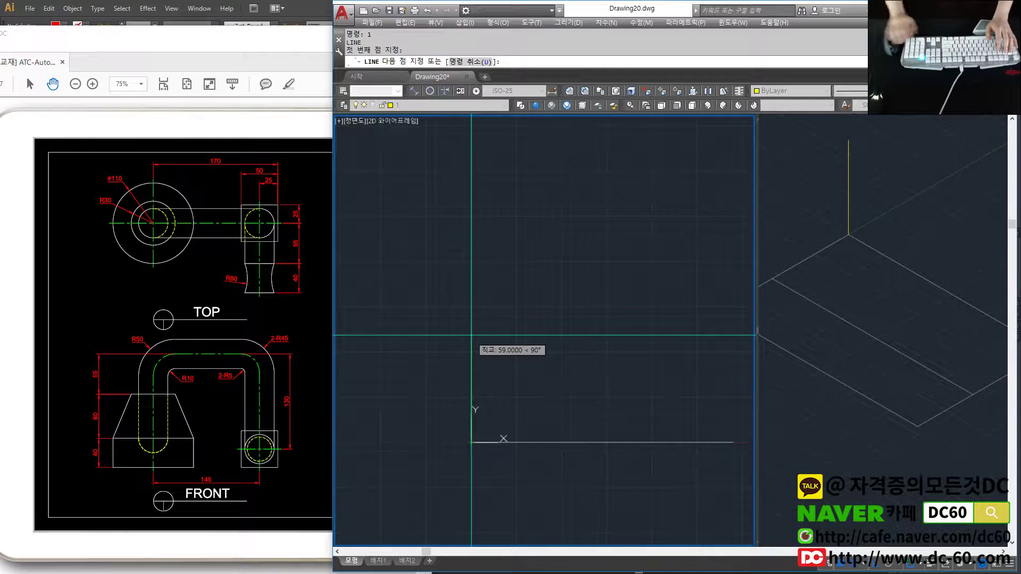
{"action": "key", "text": "Return"}
{"action": "key", "text": "Escape"}
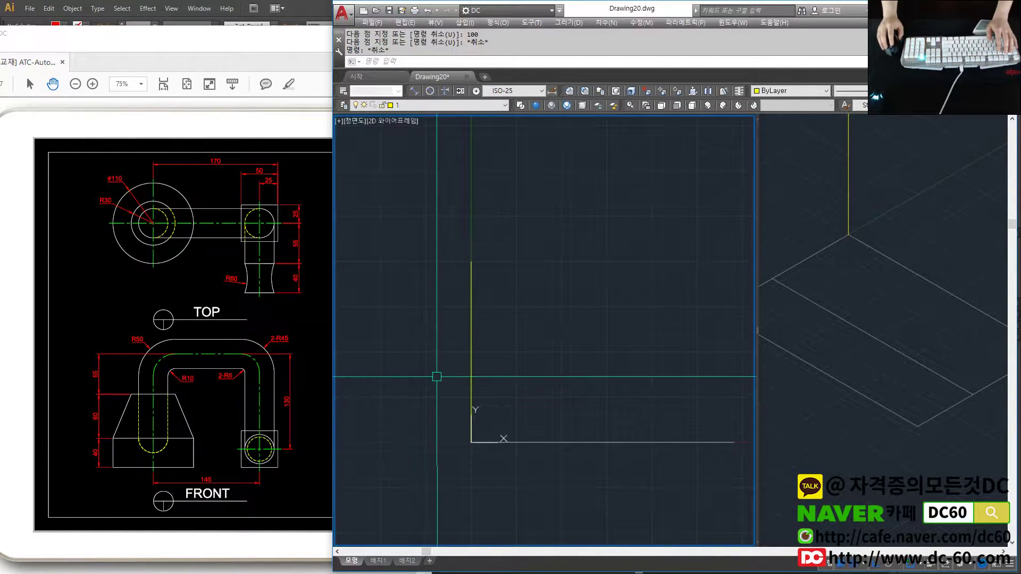
Step: Offset the vertical line 55 to the left, then another line 30 further left
{"action": "type", "text": "o"}
{"action": "key", "text": "Return"}
{"action": "type", "text": "55"}
{"action": "key", "text": "Return"}
{"action": "left_click", "coordinate": [471, 261]}
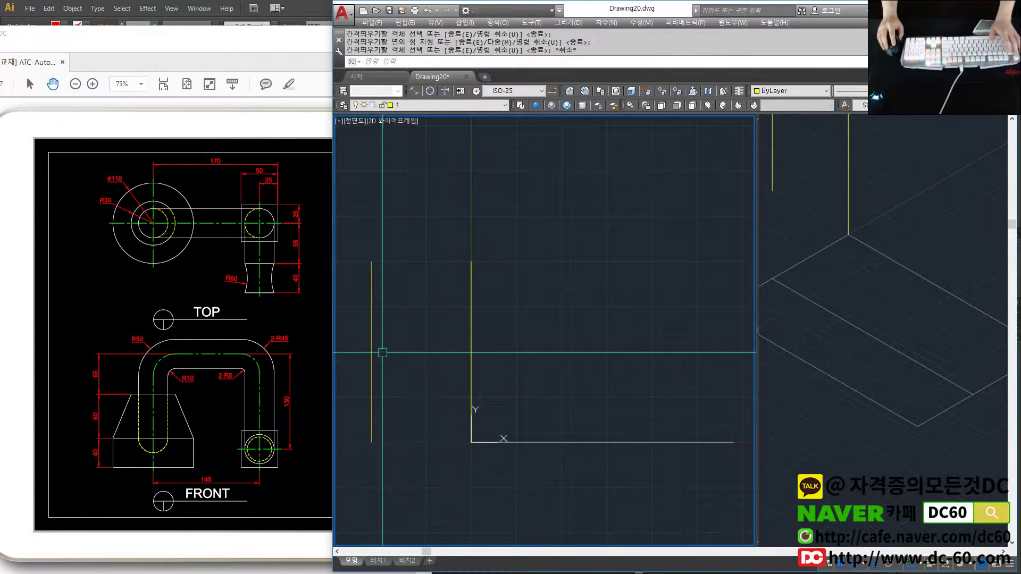
{"action": "left_click", "coordinate": [417, 349]}
{"action": "key", "text": "Return"}
{"action": "key", "text": "Return"}
{"action": "type", "text": "3"}
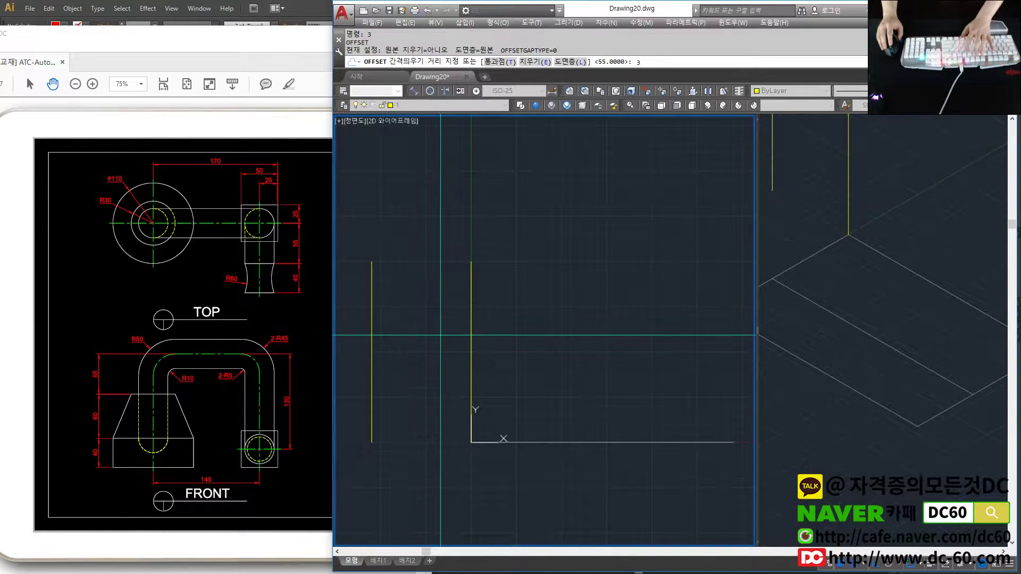
{"action": "type", "text": "0"}
{"action": "key", "text": "Return"}
{"action": "left_click", "coordinate": [471, 330]}
{"action": "left_click", "coordinate": [410, 316]}
{"action": "key", "text": "Escape"}
{"action": "key", "text": "Escape"}
Step: Draw the base line from the leftmost line to the origin
{"action": "type", "text": "l"}
{"action": "key", "text": "Return"}
{"action": "left_click", "coordinate": [371, 442]}
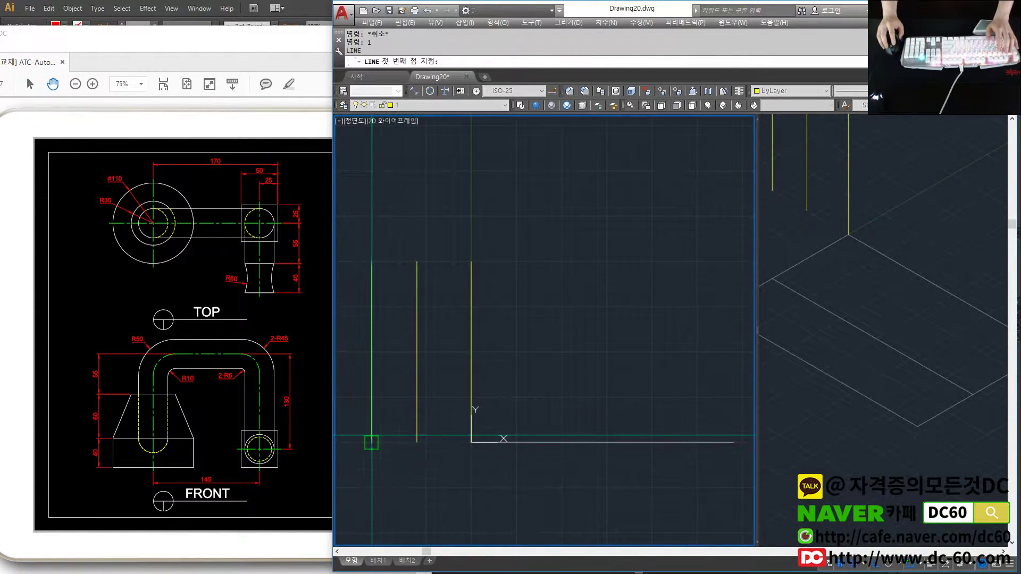
{"action": "left_click", "coordinate": [471, 442]}
{"action": "left_click", "coordinate": [844, 323]}
{"action": "scroll", "coordinate": [845, 323], "scroll_direction": "down", "scroll_amount": 3}
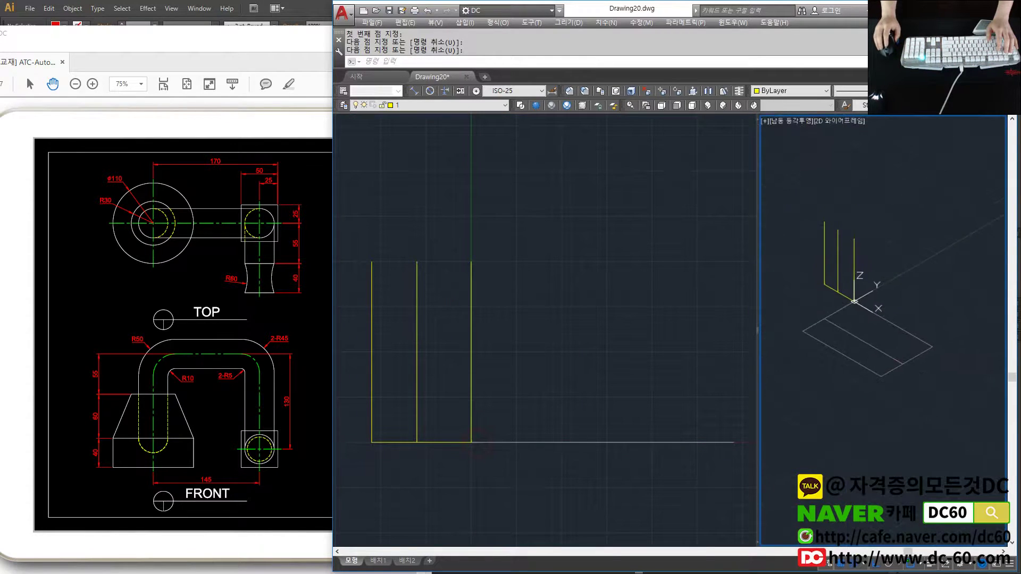
{"action": "scroll", "coordinate": [872, 330], "scroll_direction": "down", "scroll_amount": 2}
{"action": "left_click", "coordinate": [409, 427]}
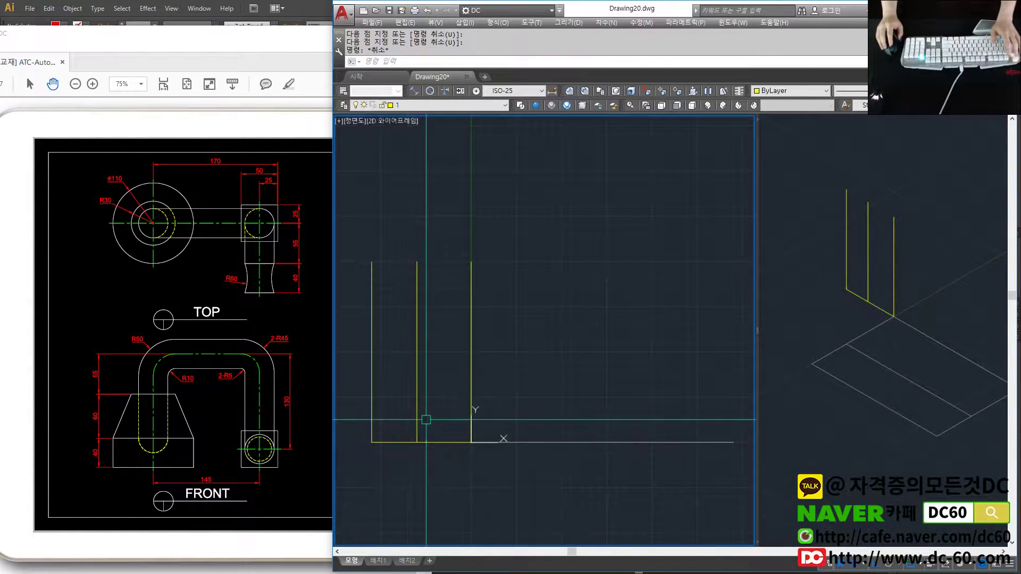
Step: Offset the base line upward by 40
{"action": "type", "text": "3"}
{"action": "key", "text": "space"}
{"action": "type", "text": "40"}
{"action": "key", "text": "Escape"}
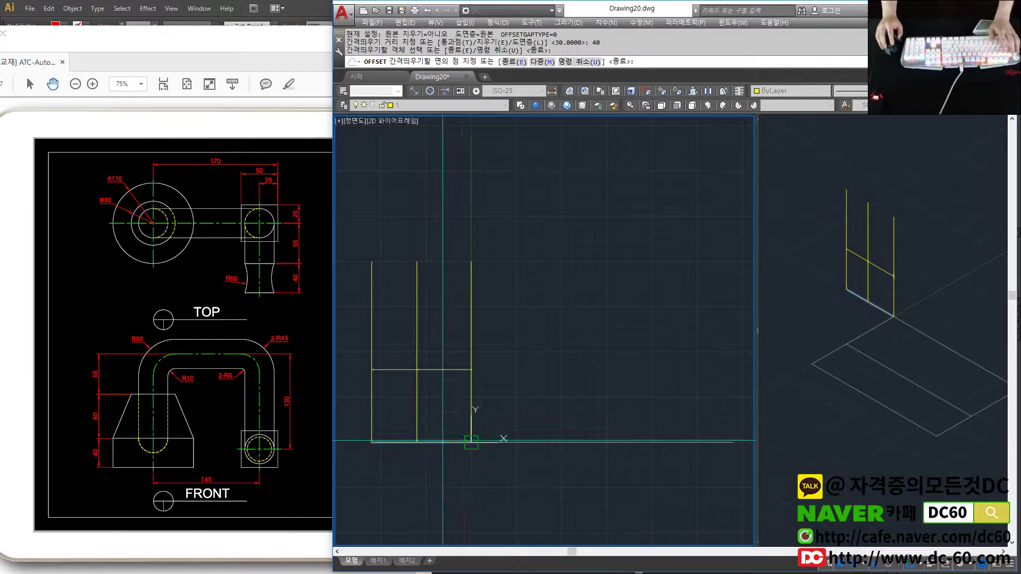
Step: Draw the slanted side from the lower intersection to the top, closing the top edge
{"action": "type", "text": "1"}
{"action": "key", "text": "space"}
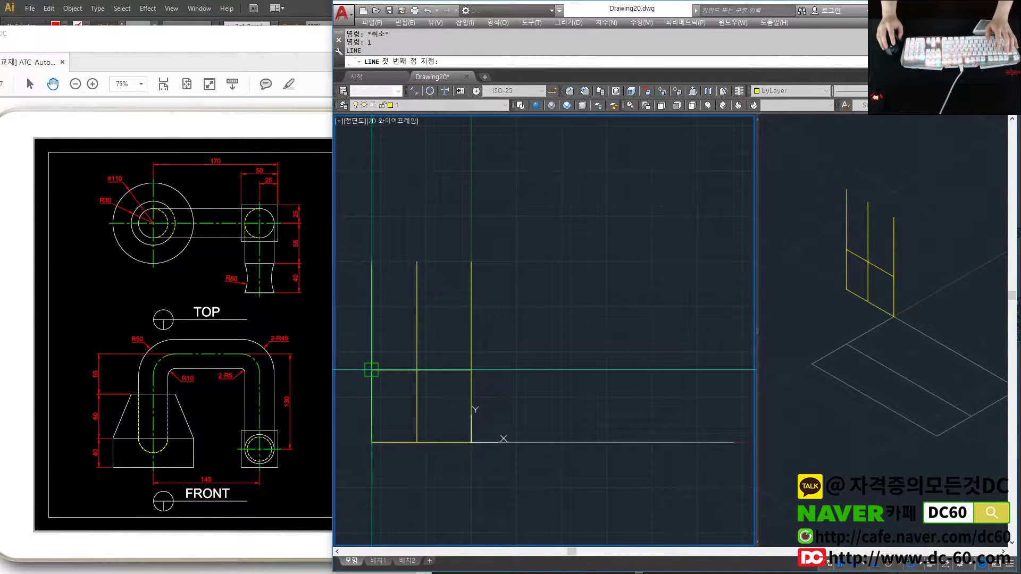
{"action": "left_click", "coordinate": [372, 369]}
{"action": "left_click", "coordinate": [416, 261]}
{"action": "left_click", "coordinate": [471, 261]}
{"action": "key", "text": "space"}
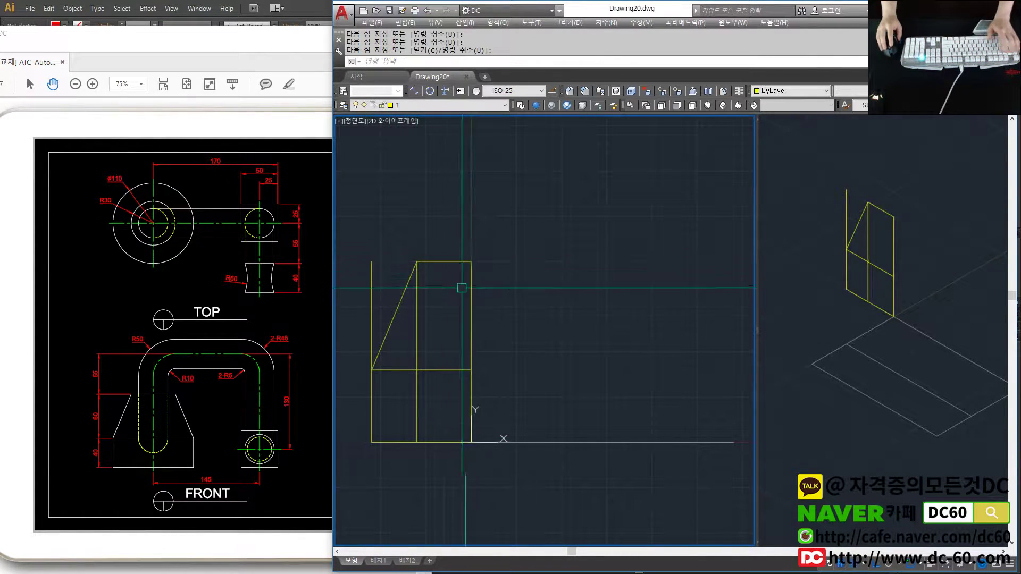
Step: Erase the leftover construction lines
{"action": "type", "text": "e"}
{"action": "key", "text": "space"}
{"action": "left_click_drag", "start_coordinate": [433, 406], "coordinate": [403, 349]}
{"action": "key", "text": "space"}
Step: Fillet the left vertical line and slanted line to close the open corner
{"action": "key", "text": "e"}
{"action": "key", "text": "space"}
{"action": "key", "text": "Escape"}
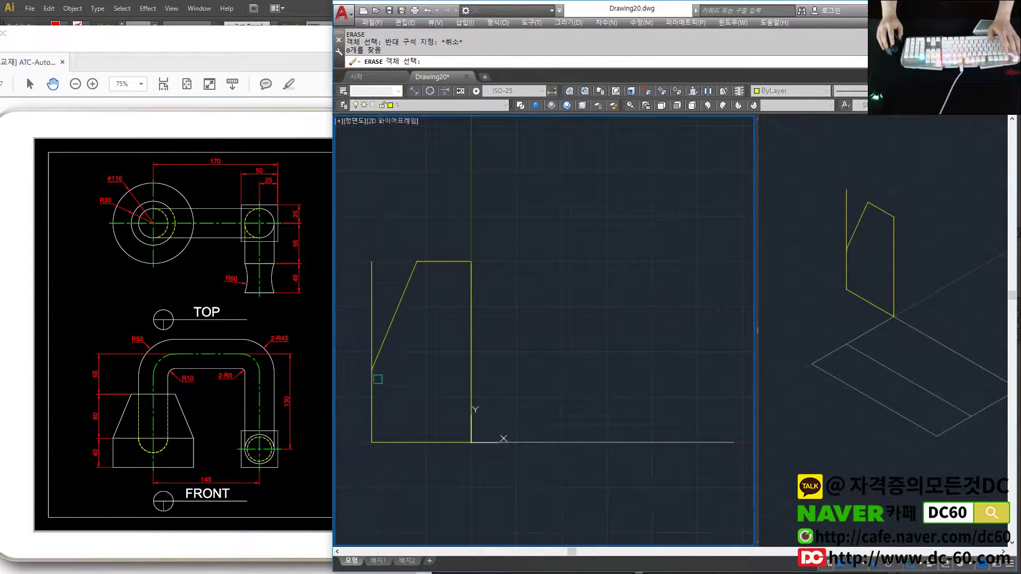
{"action": "type", "text": "f"}
{"action": "key", "text": "space"}
{"action": "left_click", "coordinate": [372, 373]}
{"action": "left_click", "coordinate": [378, 354]}
{"action": "scroll", "coordinate": [378, 353], "scroll_direction": "down", "scroll_amount": 2}
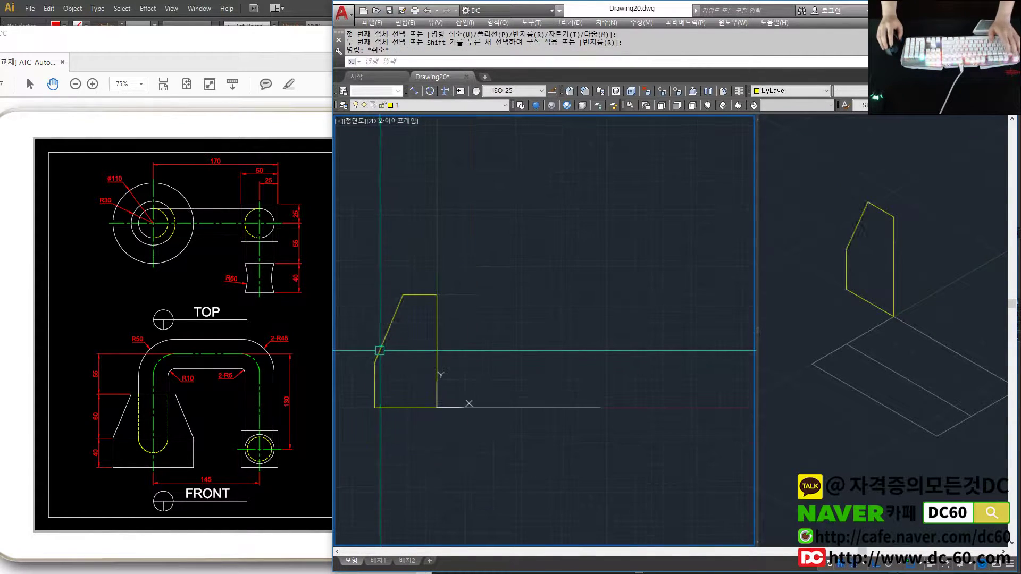
Step: Convert the closed profile lines into a region
{"action": "type", "text": "reg"}
{"action": "key", "text": "space"}
{"action": "left_click_drag", "start_coordinate": [357, 266], "coordinate": [410, 335]}
{"action": "left_click", "coordinate": [490, 440]}
{"action": "middle_click_drag", "start_coordinate": [480, 424], "coordinate": [569, 434]}
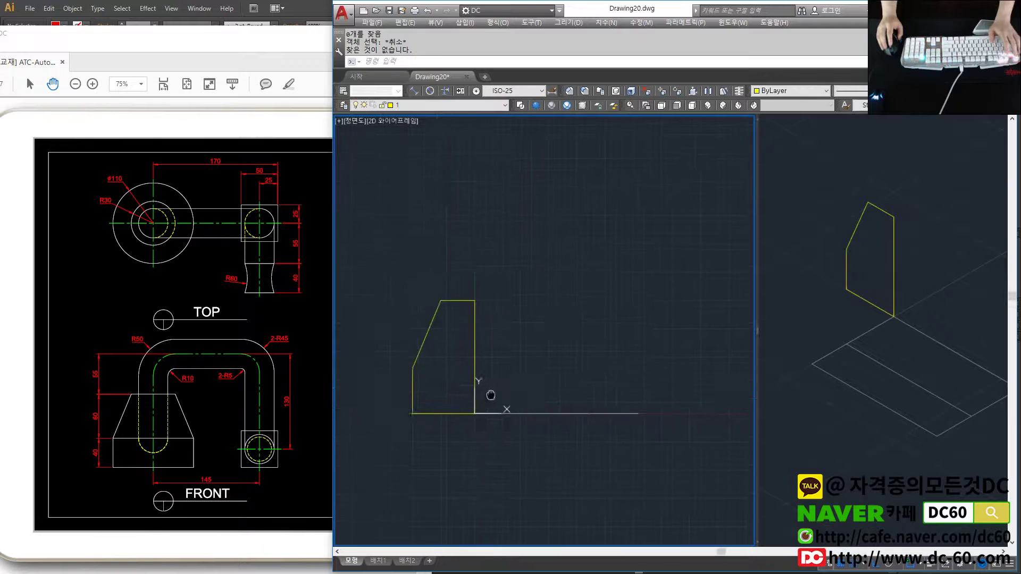
{"action": "left_click", "coordinate": [497, 383]}
{"action": "key", "text": "space"}
Step: Revolve the region 360° about the vertical axis through the origin
{"action": "type", "text": "rev"}
{"action": "key", "text": "space"}
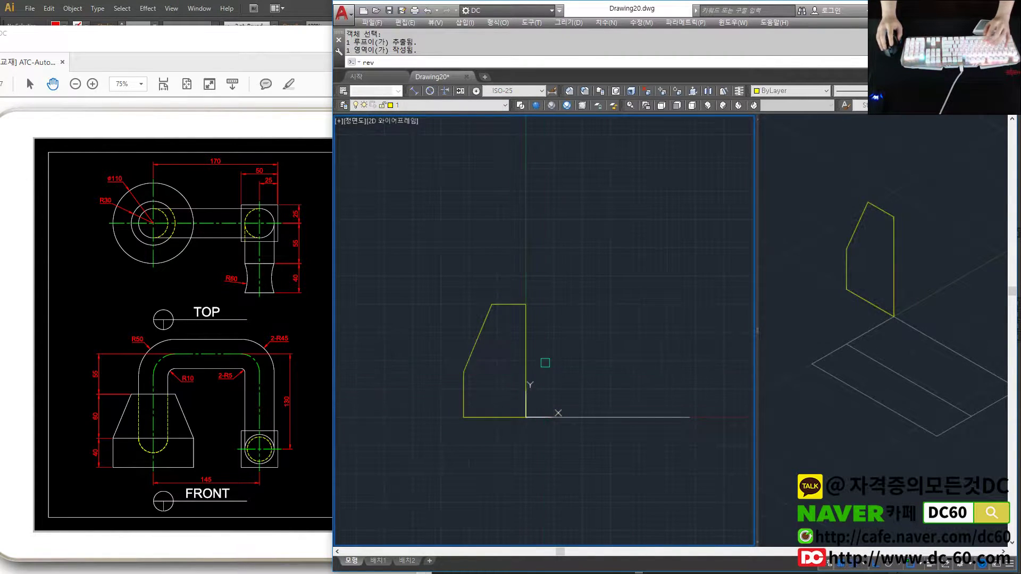
{"action": "left_click_drag", "start_coordinate": [547, 360], "coordinate": [529, 387]}
{"action": "key", "text": "space"}
{"action": "left_click", "coordinate": [526, 304]}
{"action": "left_click", "coordinate": [526, 416]}
{"action": "key", "text": "space"}
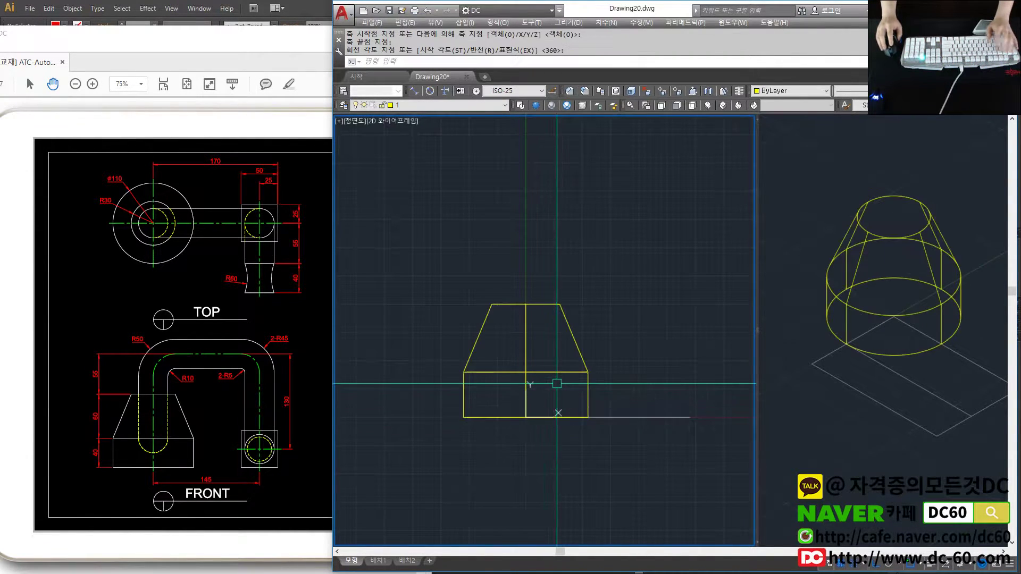
{"action": "key", "text": "Escape"}
{"action": "key", "text": "Escape"}
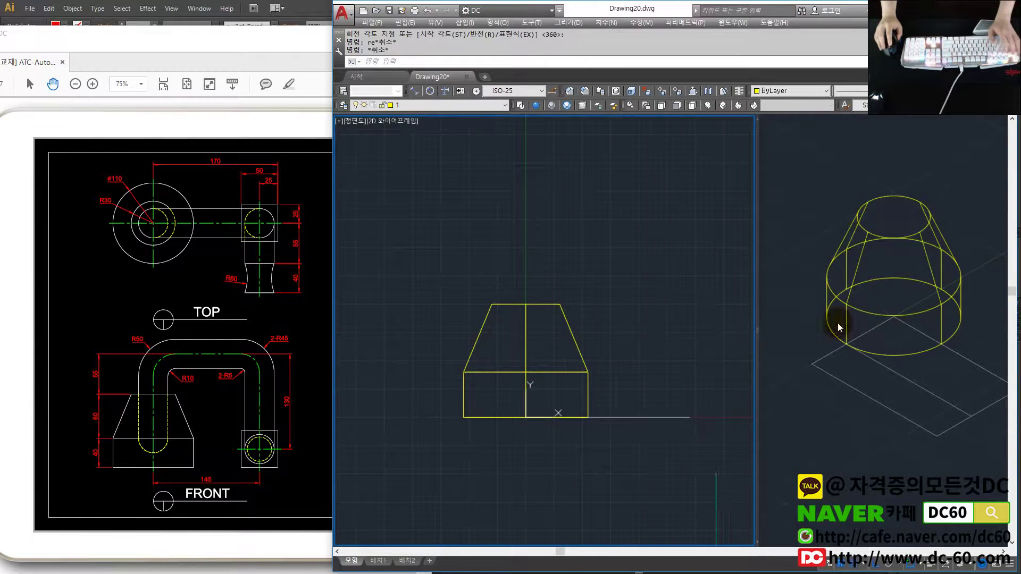
{"action": "left_click", "coordinate": [839, 326]}
{"action": "scroll", "coordinate": [904, 303], "scroll_direction": "down", "scroll_amount": 2}
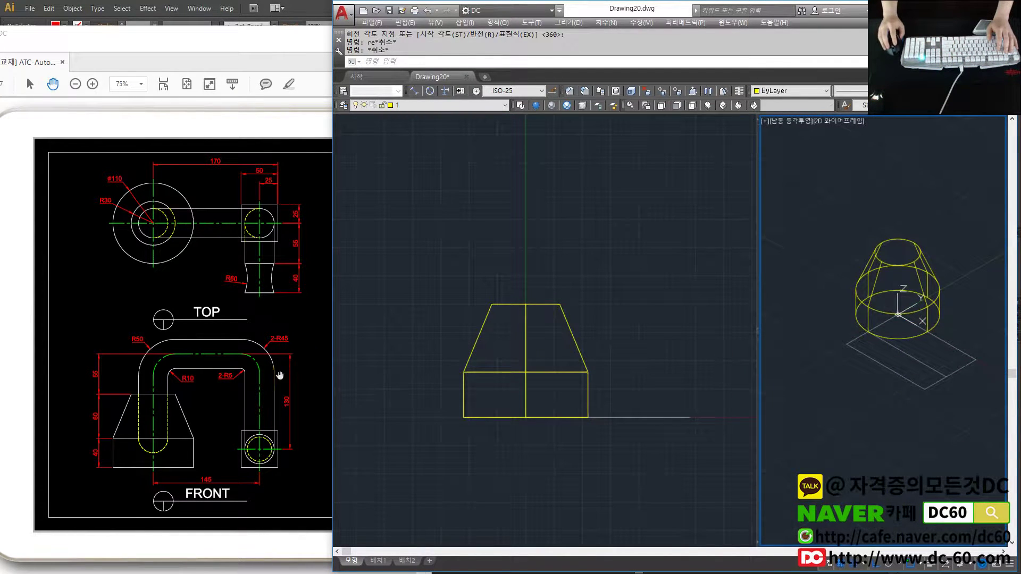
Step: Switch the left viewport to the top view and check the reference PDF
{"action": "left_click", "coordinate": [528, 424]}
{"action": "type", "text": "t"}
{"action": "key", "text": "Return"}
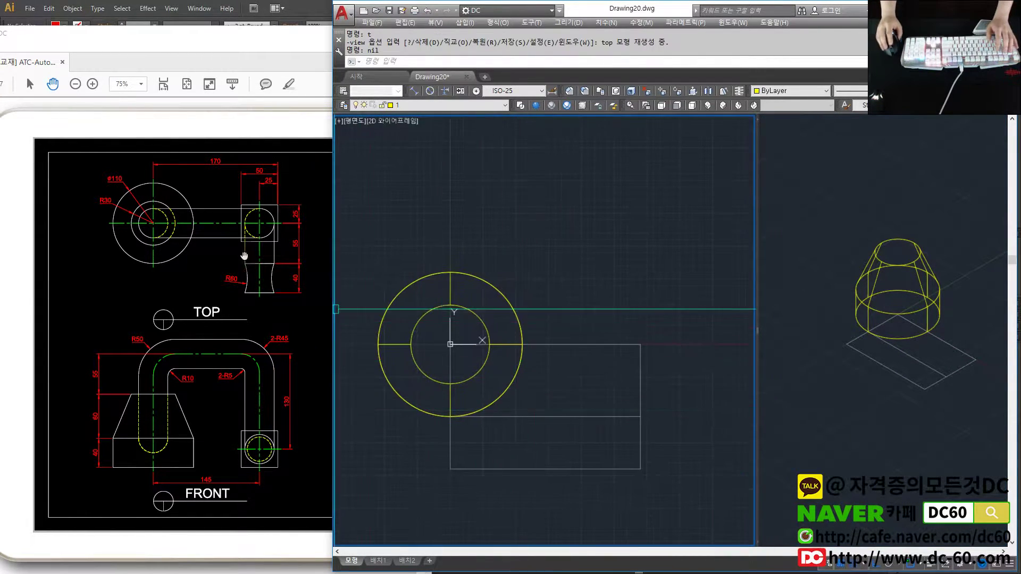
{"action": "left_click", "coordinate": [266, 234]}
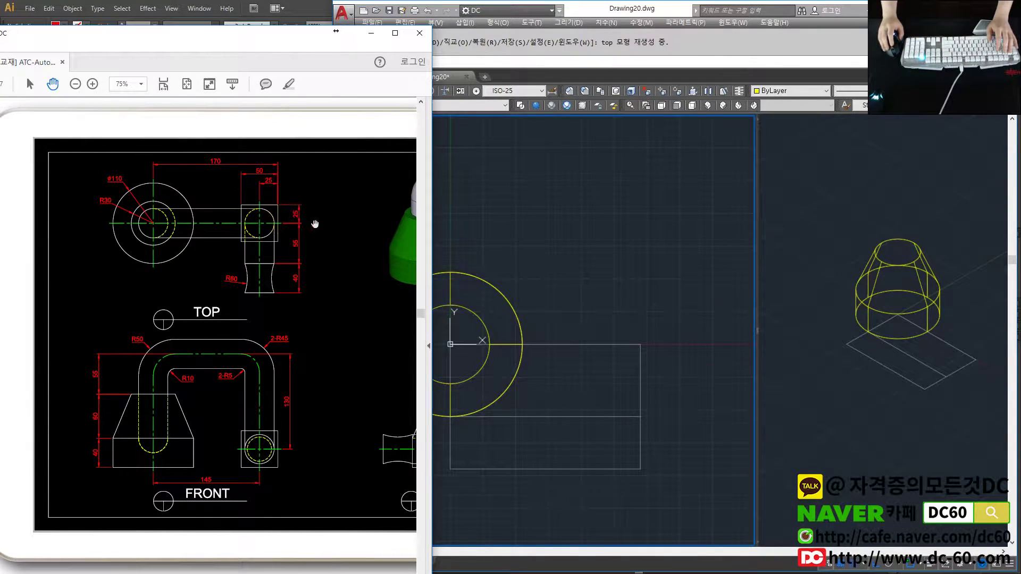
{"action": "left_click", "coordinate": [512, 285]}
{"action": "key", "text": "Escape"}
{"action": "middle_click_drag", "start_coordinate": [540, 303], "coordinate": [497, 338]}
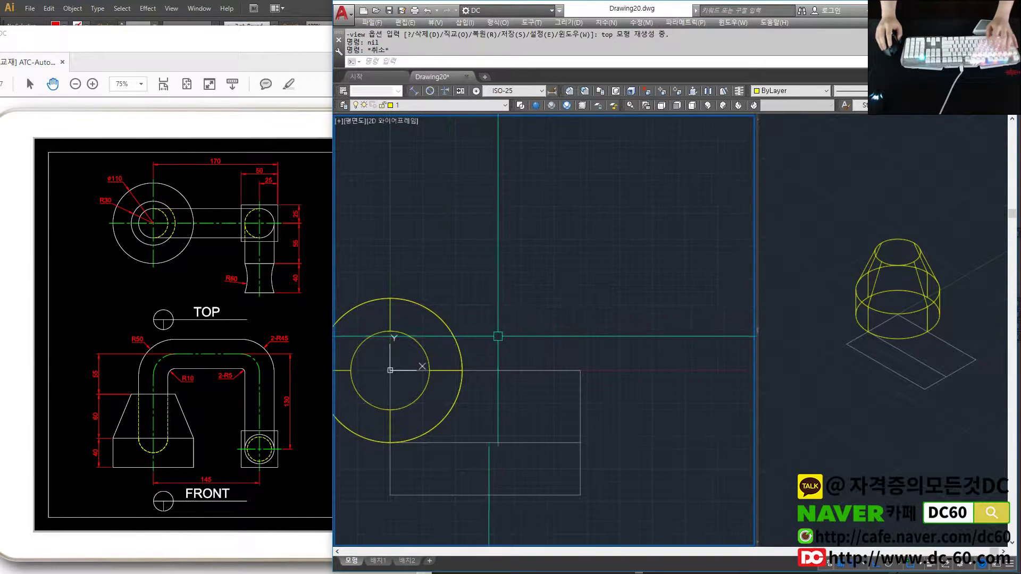
{"action": "type", "text": "rec"}
{"action": "key", "text": "Return"}
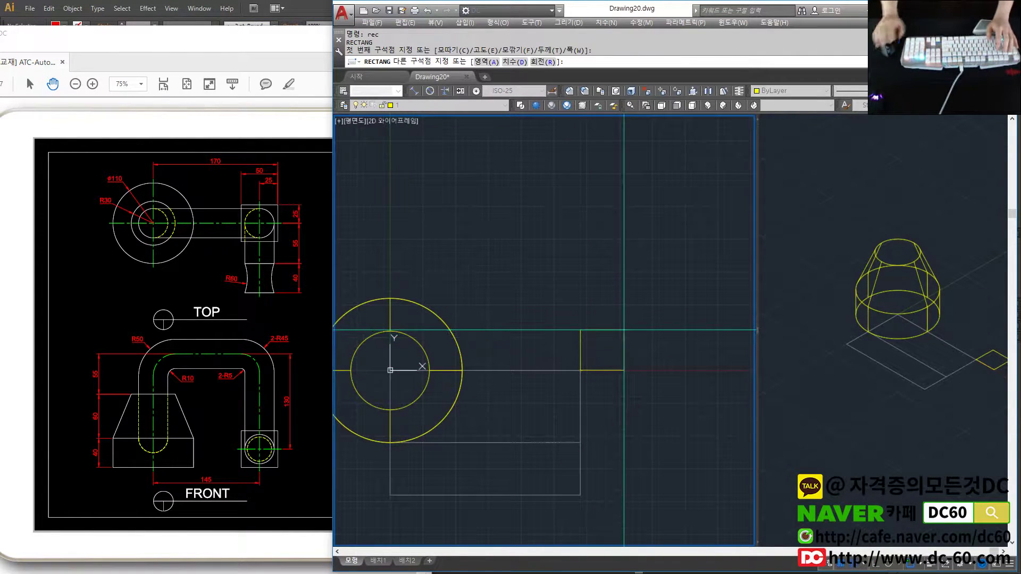
{"action": "type", "text": "@50,5"}
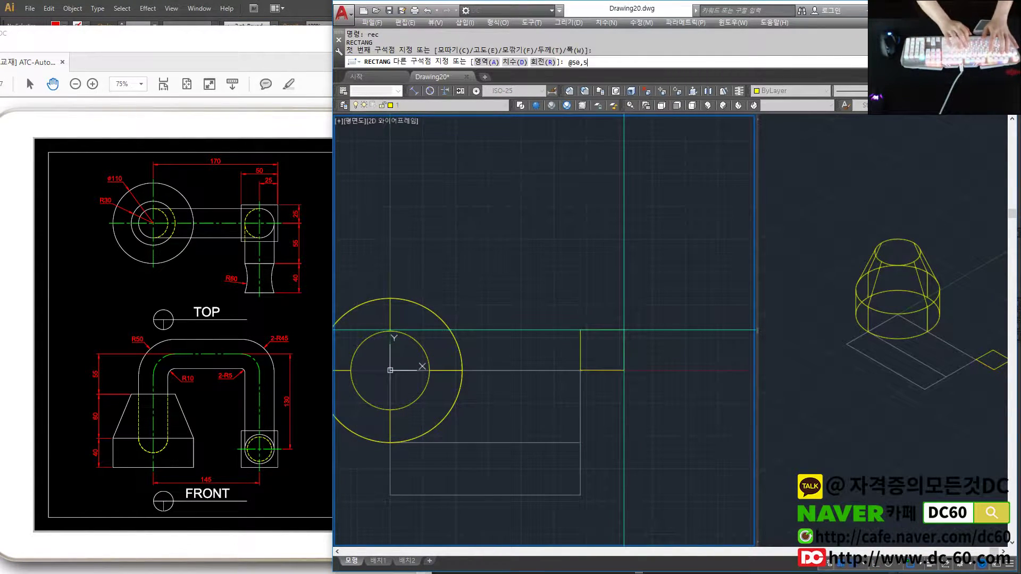
{"action": "type", "text": "0"}
{"action": "key", "text": "Return"}
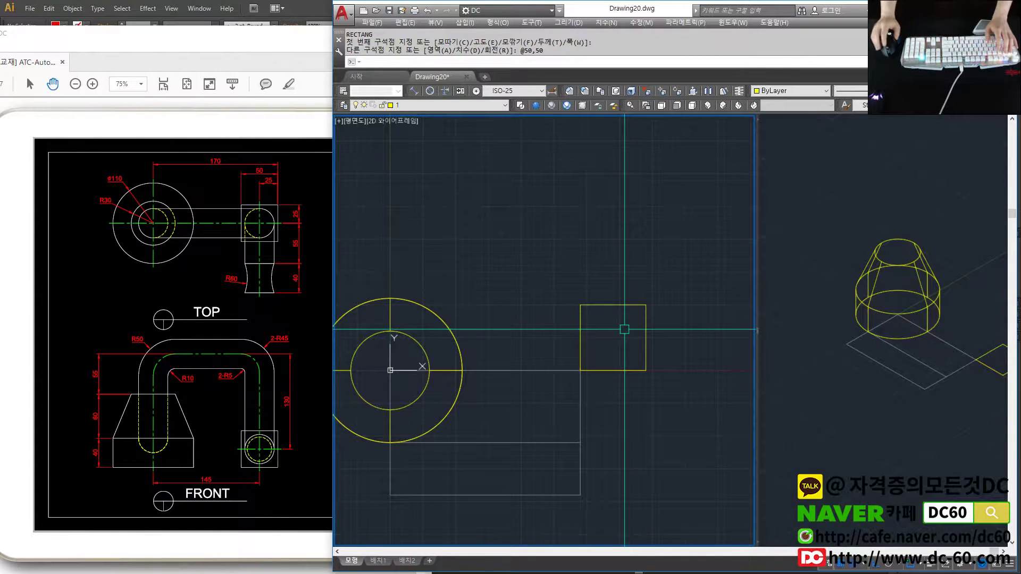
Step: Move the square down-left, using Mid Between 2 Points on opposite corners as base point
{"action": "scroll", "coordinate": [621, 356], "scroll_direction": "up", "scroll_amount": 2}
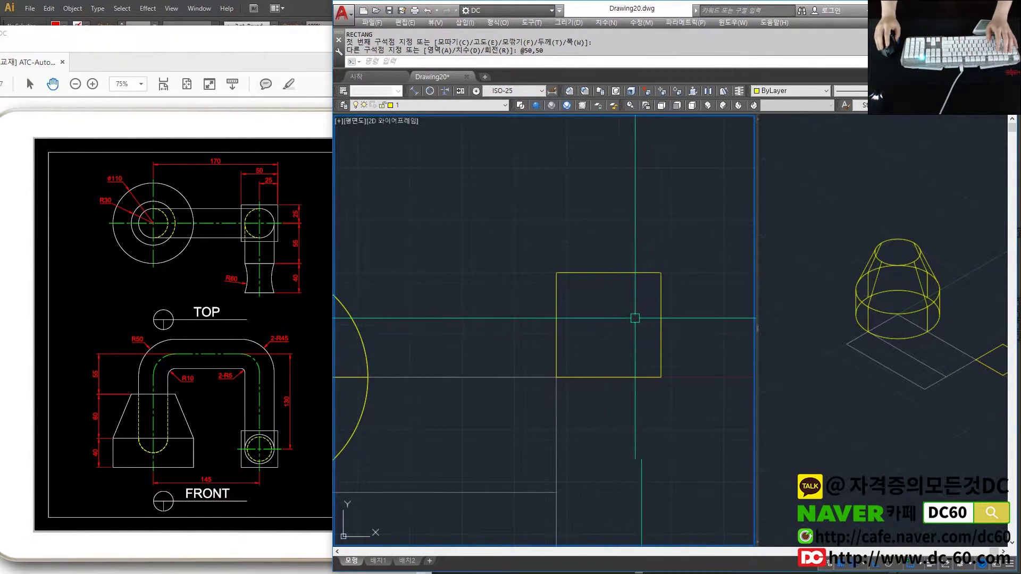
{"action": "type", "text": "m"}
{"action": "key", "text": "Return"}
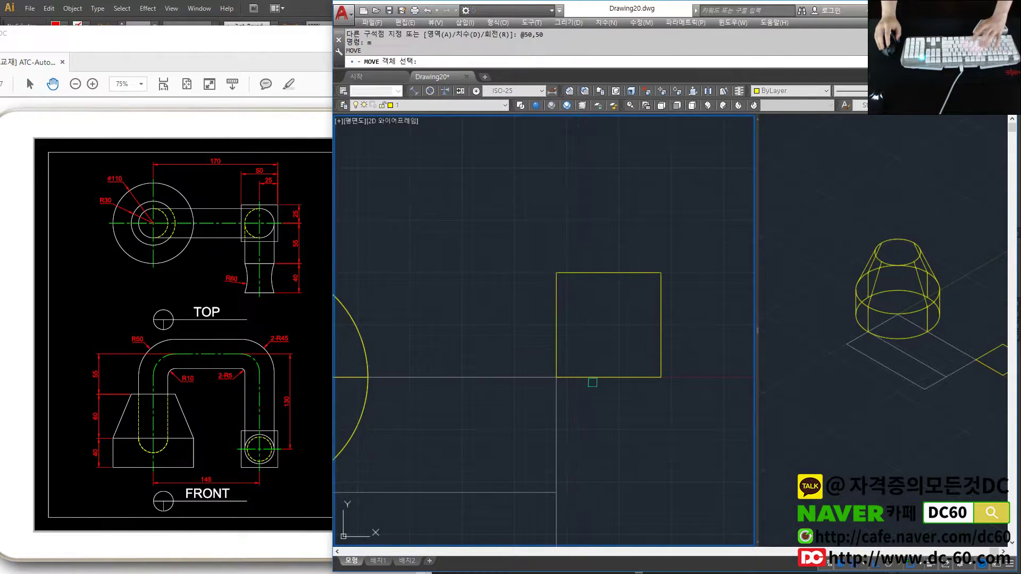
{"action": "left_click", "coordinate": [593, 380]}
{"action": "left_click", "coordinate": [607, 346]}
{"action": "key", "text": "Return"}
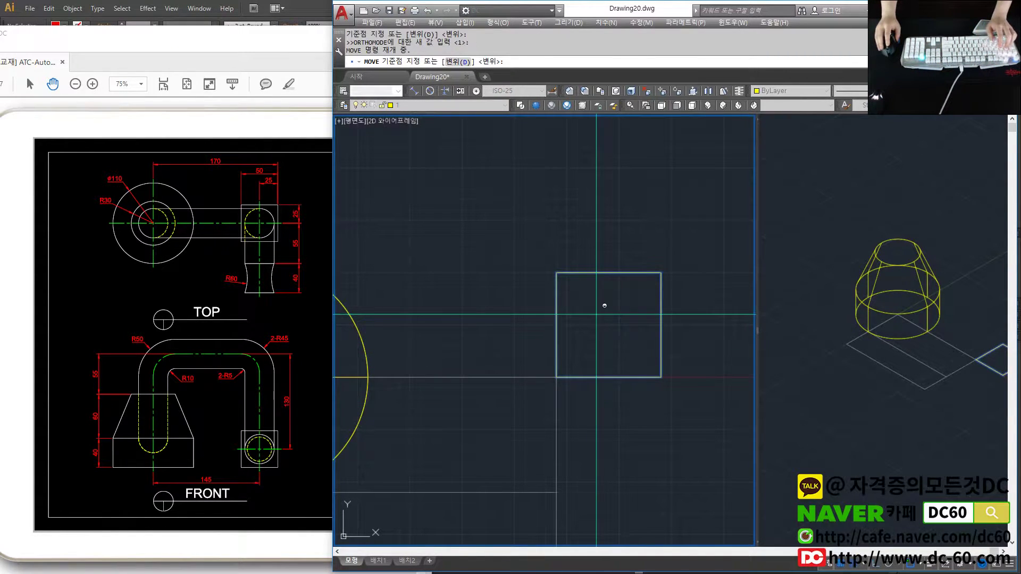
{"action": "right_click", "coordinate": [597, 314], "text": "shift"}
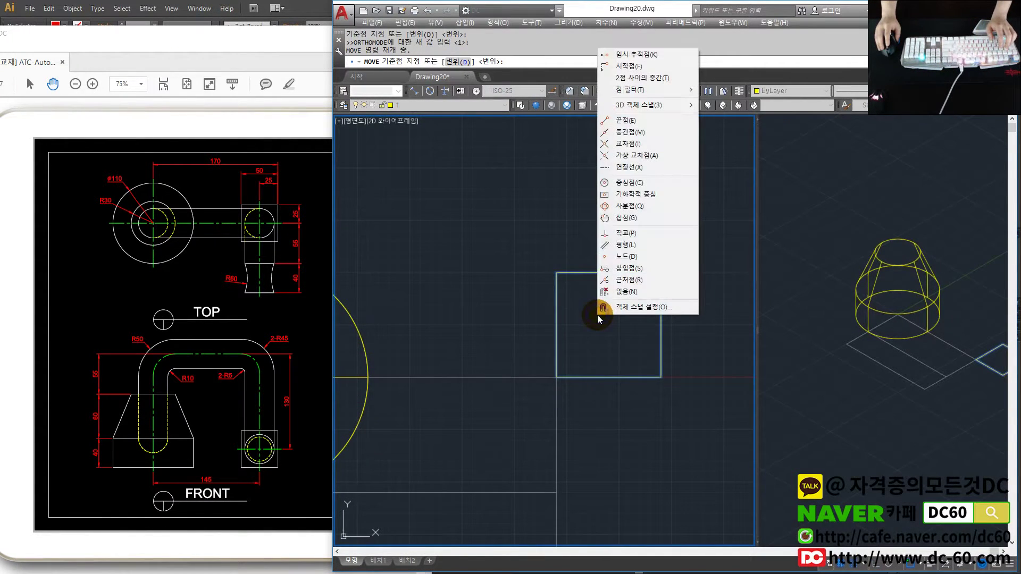
{"action": "left_click", "coordinate": [638, 77]}
{"action": "left_click", "coordinate": [556, 377]}
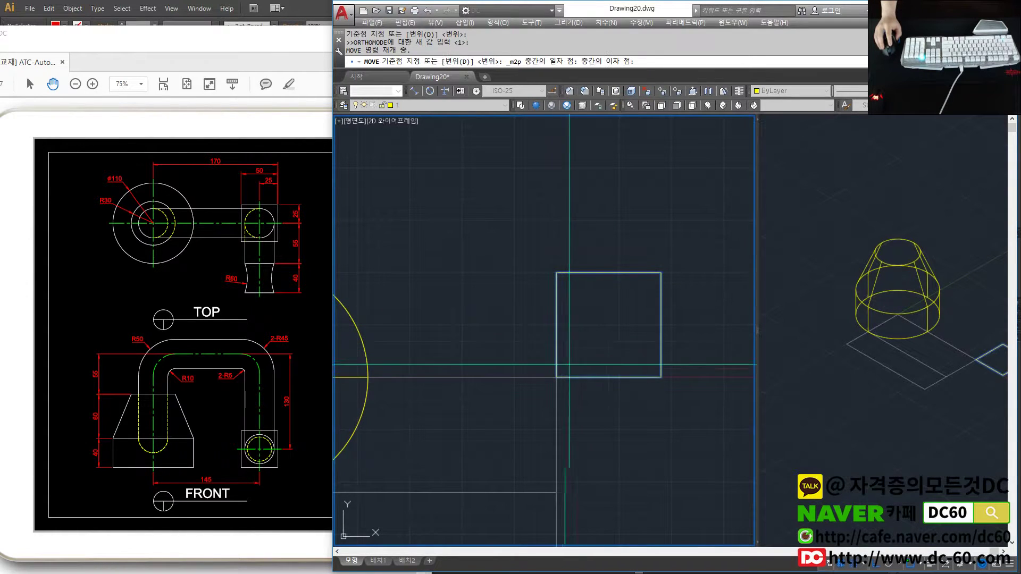
{"action": "left_click", "coordinate": [659, 274]}
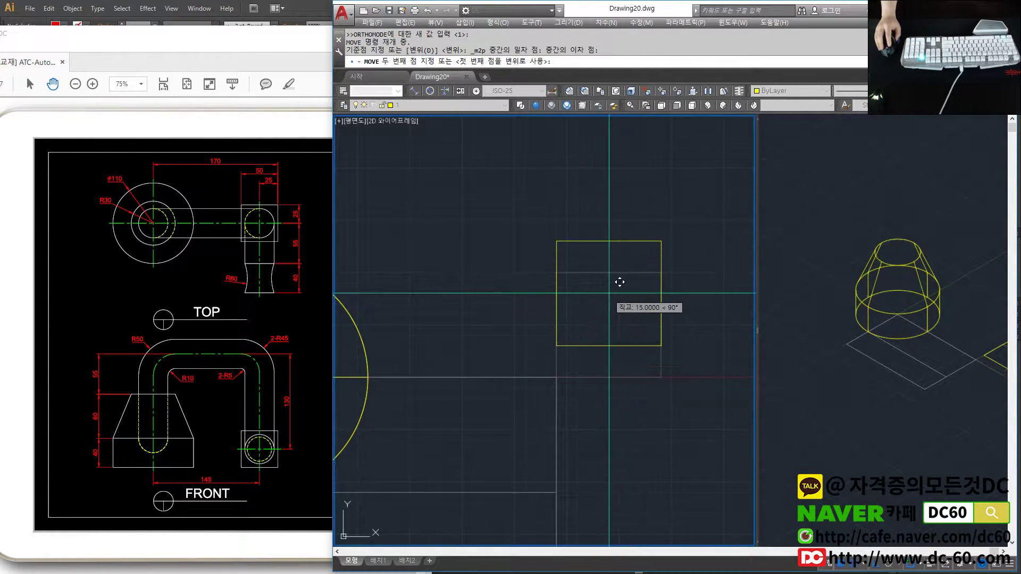
{"action": "left_click", "coordinate": [557, 377]}
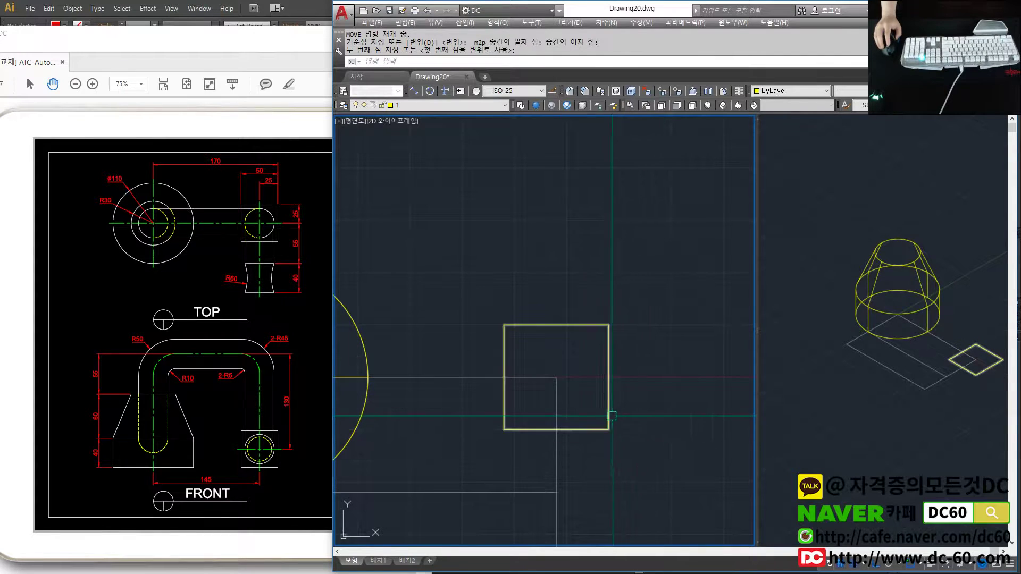
Step: Extrude the 50×50 square to a height of 50
{"action": "type", "text": "ext"}
{"action": "key", "text": "Return"}
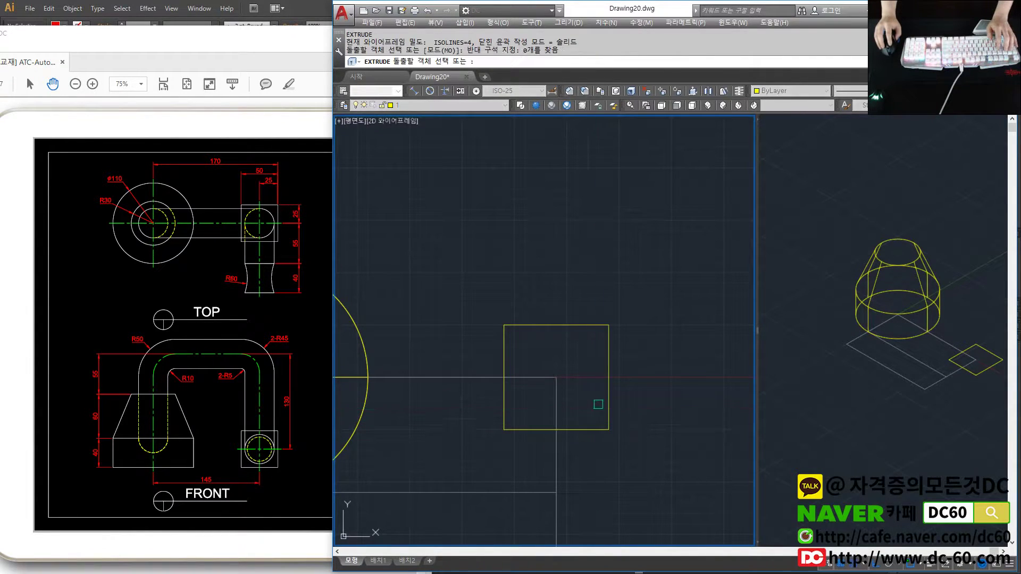
{"action": "left_click", "coordinate": [641, 446]}
{"action": "left_click", "coordinate": [600, 405]}
{"action": "key", "text": "Return"}
{"action": "left_click", "coordinate": [291, 424]}
{"action": "left_click_drag", "start_coordinate": [292, 423], "coordinate": [171, 430]}
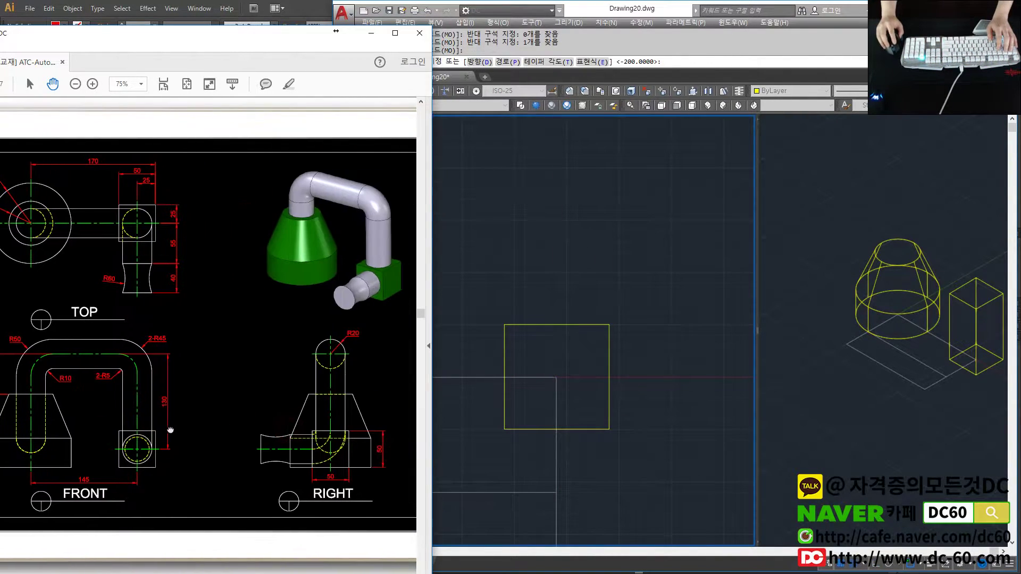
{"action": "left_click", "coordinate": [597, 410]}
{"action": "type", "text": "50"}
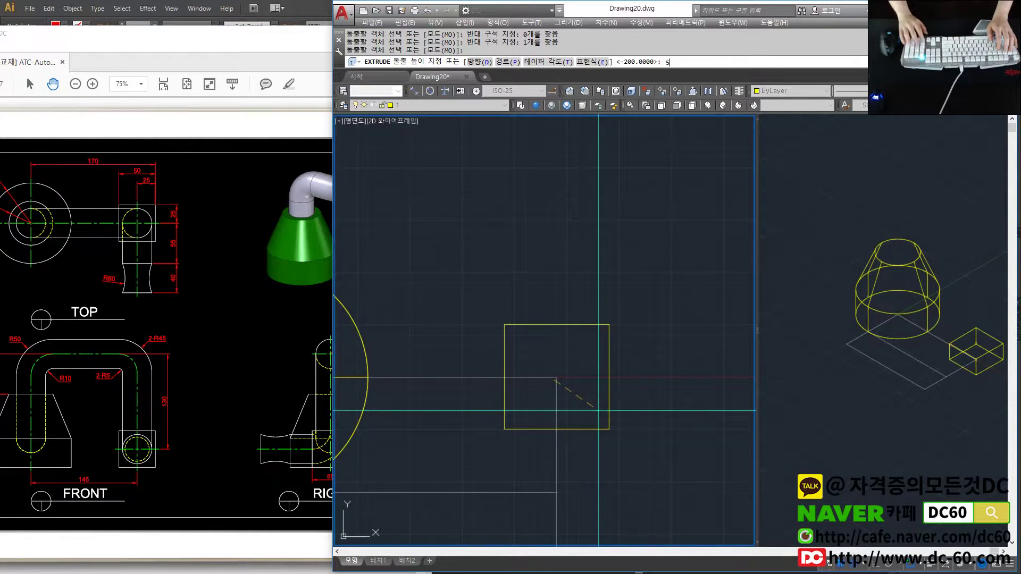
{"action": "key", "text": "Return"}
Step: Set the 3D viewport to 2D wireframe and recentre the top view on the circles
{"action": "left_click", "coordinate": [819, 406]}
{"action": "scroll", "coordinate": [880, 367], "scroll_direction": "up", "scroll_amount": 3}
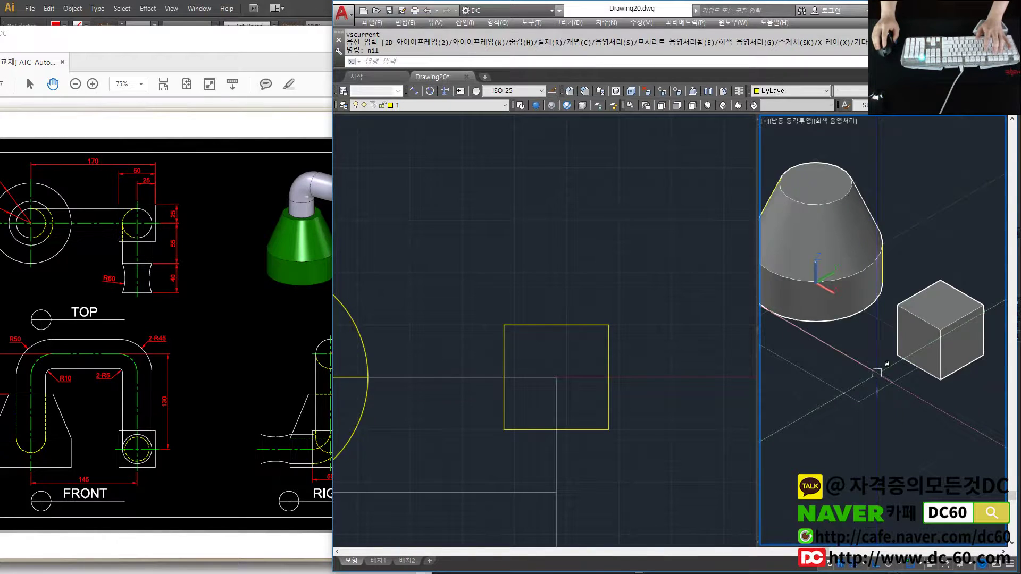
{"action": "type", "text": "2"}
{"action": "key", "text": "Return"}
{"action": "left_click", "coordinate": [486, 385]}
{"action": "scroll", "coordinate": [478, 383], "scroll_direction": "down", "scroll_amount": 4}
{"action": "middle_click_drag", "start_coordinate": [408, 395], "coordinate": [512, 395]}
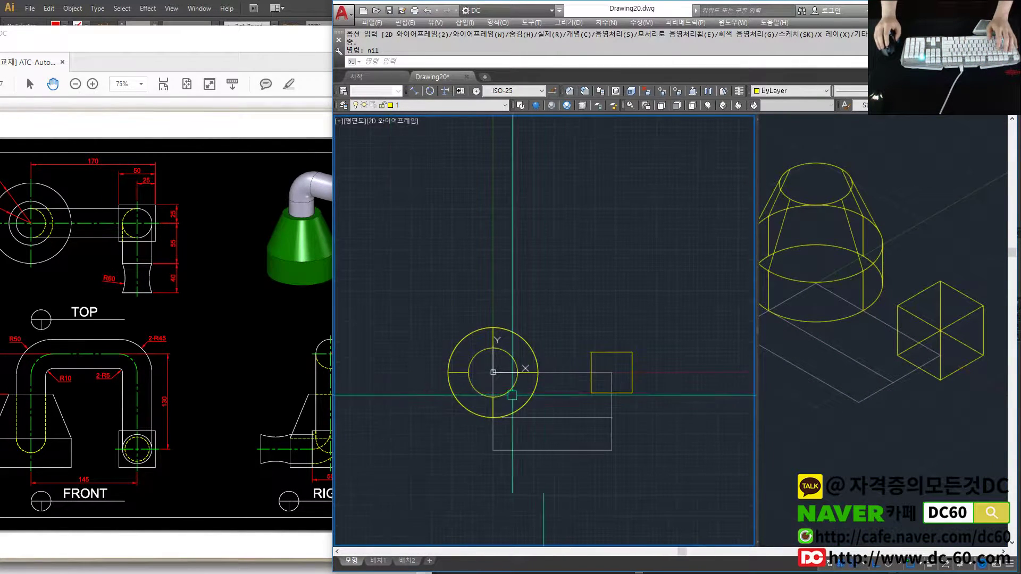
{"action": "left_click_drag", "start_coordinate": [112, 394], "coordinate": [234, 394]}
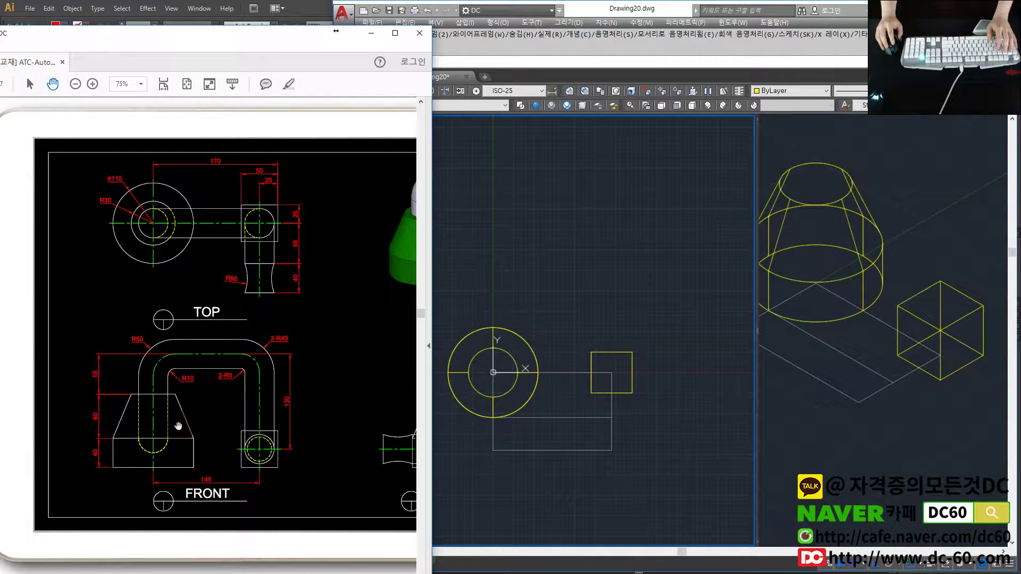
{"action": "left_click", "coordinate": [474, 392]}
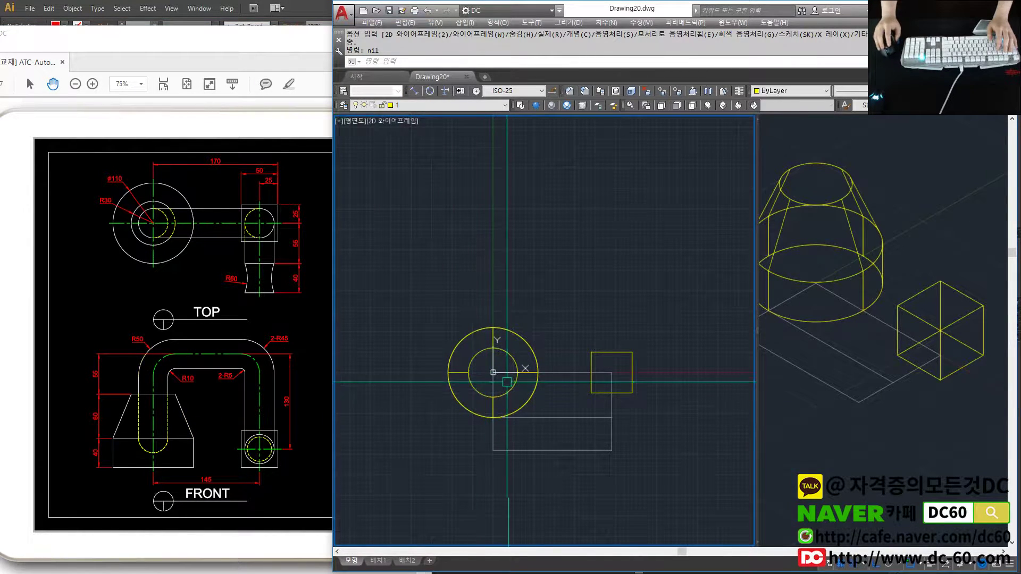
Step: Move all drawn geometry onto layer 2
{"action": "left_click", "coordinate": [432, 105]}
{"action": "left_click", "coordinate": [472, 267]}
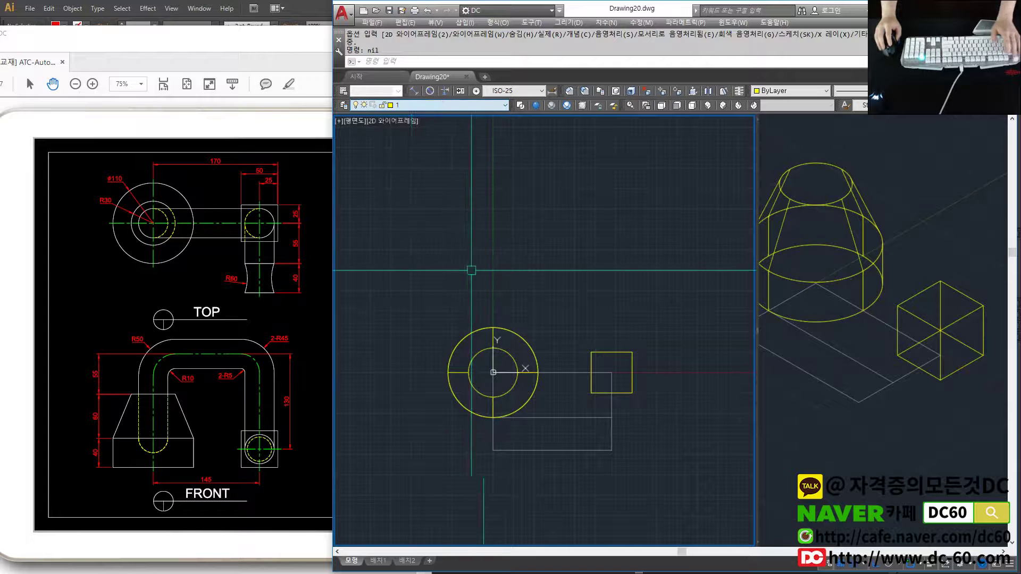
{"action": "left_click", "coordinate": [670, 417]}
{"action": "left_click", "coordinate": [420, 104]}
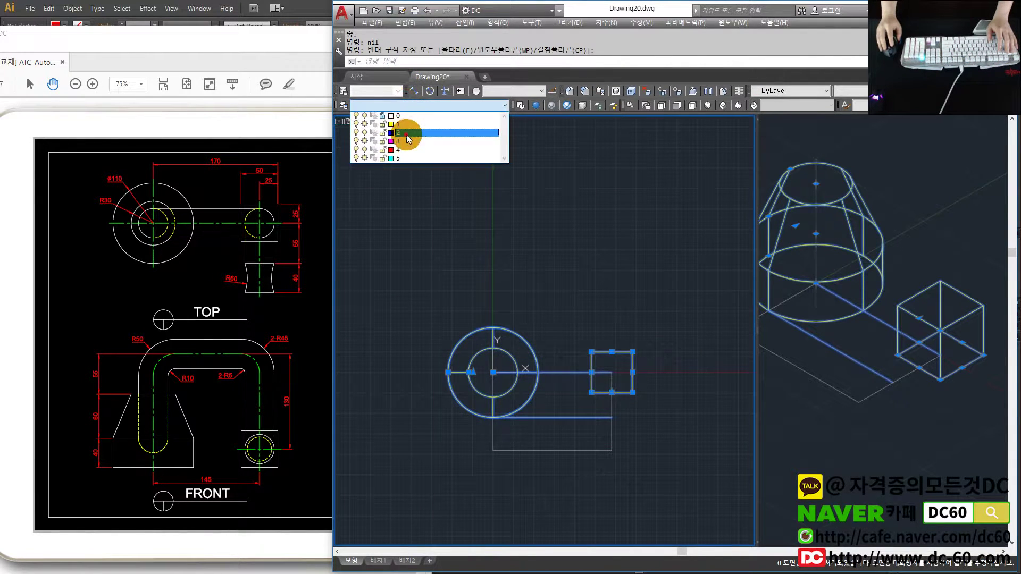
{"action": "left_click", "coordinate": [406, 135]}
{"action": "key", "text": "Return"}
Step: Switch the drawing to the front view
{"action": "type", "text": "g"}
{"action": "key", "text": "Return"}
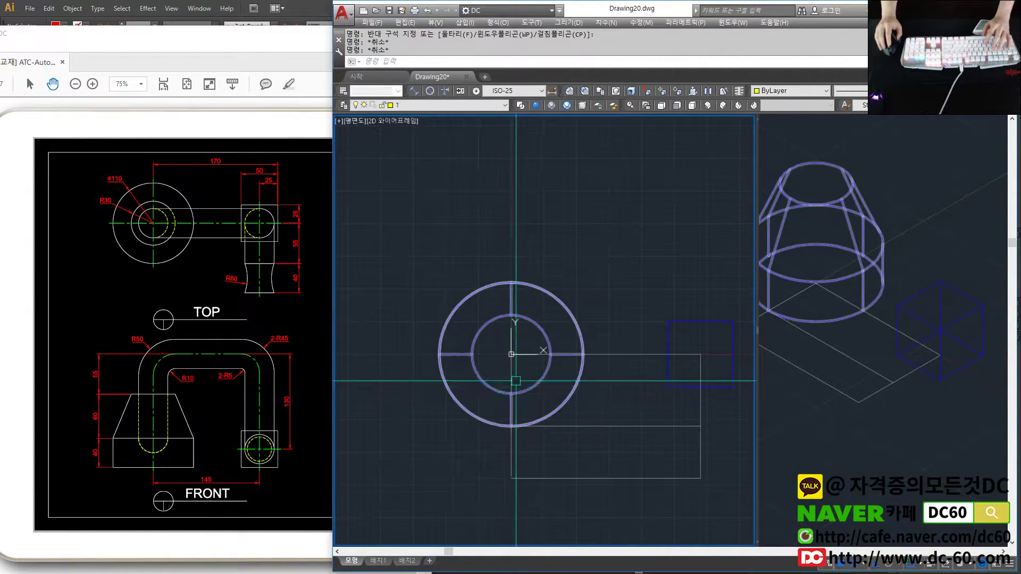
{"action": "type", "text": "l"}
{"action": "key", "text": "Return"}
Step: Draw a vertical line from the origin to the trapezoid's top edge
{"action": "middle_click_drag", "start_coordinate": [469, 405], "coordinate": [478, 448]}
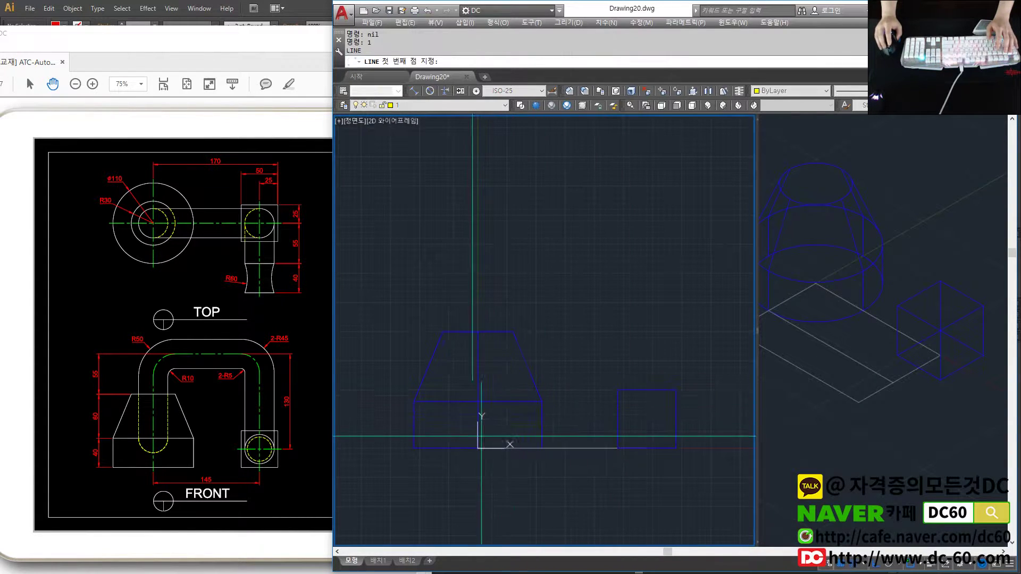
{"action": "left_click", "coordinate": [478, 448]}
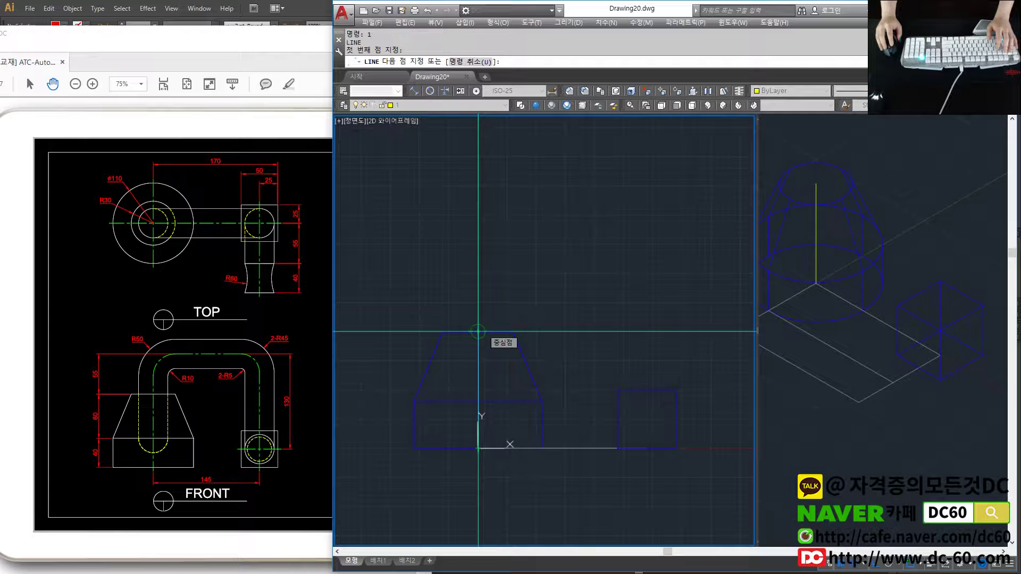
{"action": "left_click", "coordinate": [478, 332]}
{"action": "key", "text": "Return"}
Step: Try trimming and another line from the origin, cancelling both
{"action": "type", "text": "tr"}
{"action": "key", "text": "Return"}
{"action": "key", "text": "Return"}
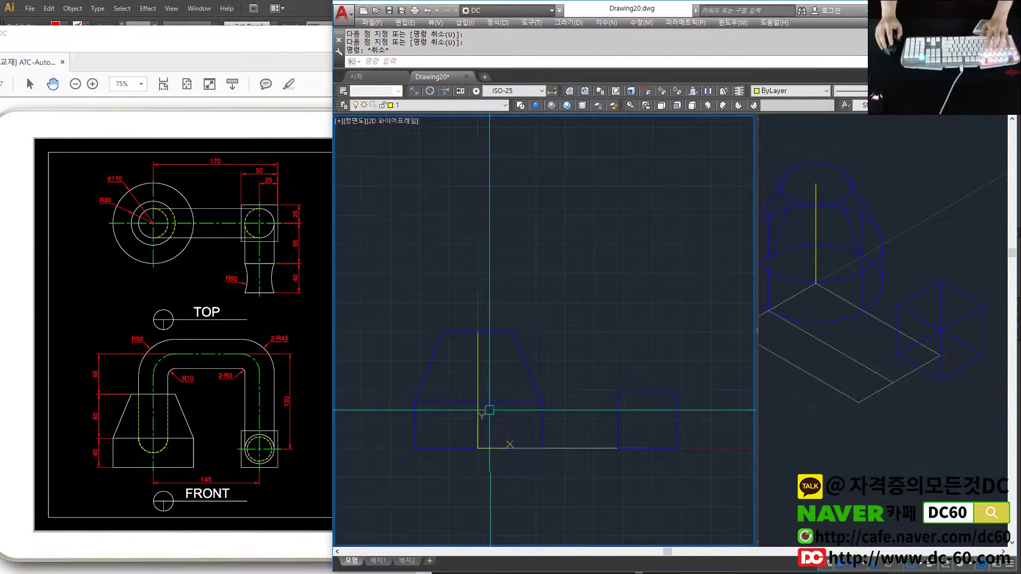
{"action": "left_click", "coordinate": [479, 415]}
{"action": "key", "text": "Escape"}
{"action": "scroll", "coordinate": [480, 408], "scroll_direction": "up", "scroll_amount": 2}
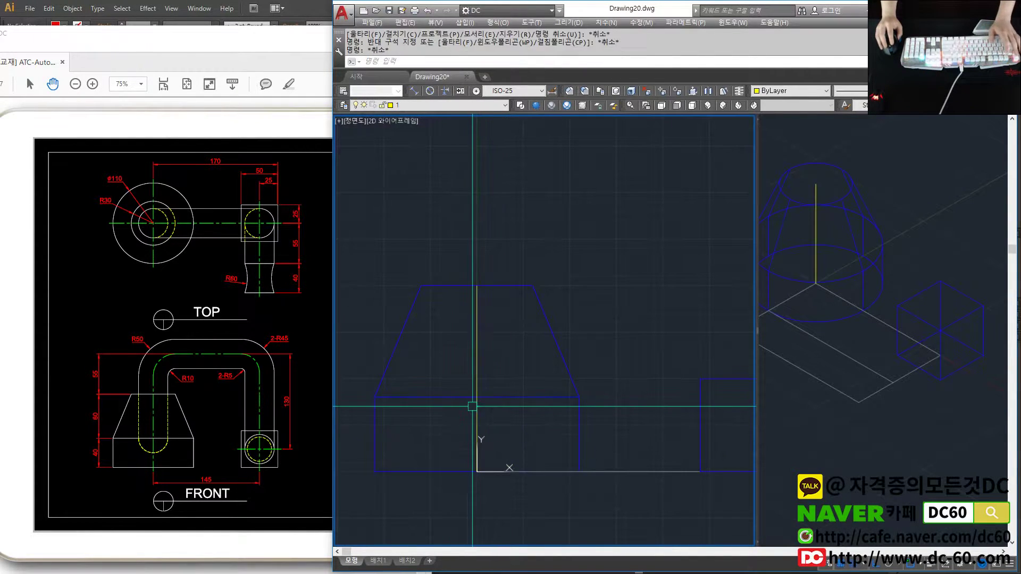
{"action": "type", "text": "l"}
{"action": "key", "text": "Return"}
{"action": "left_click", "coordinate": [477, 471]}
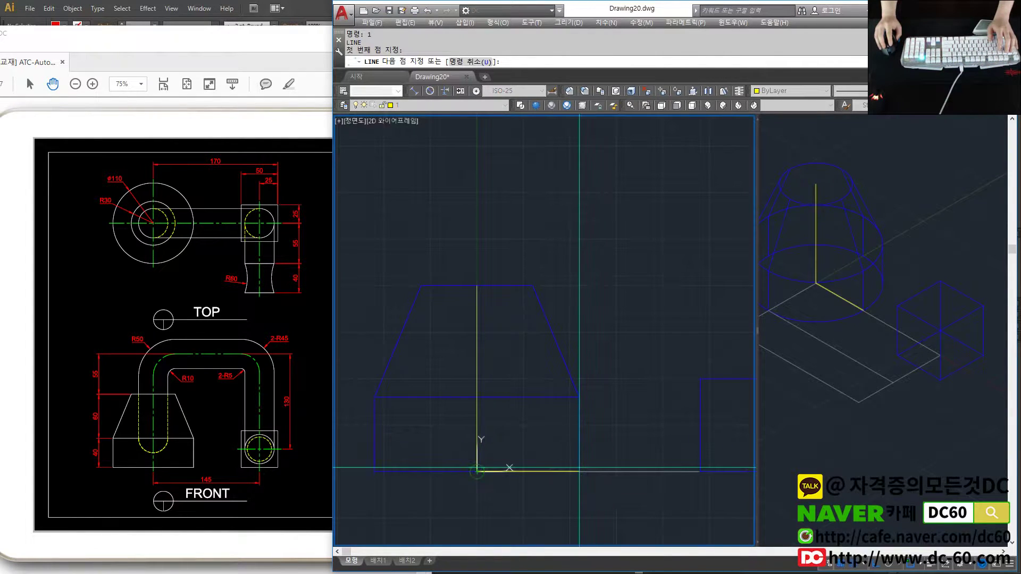
{"action": "key", "text": "Escape"}
Step: Select the vertical line to inspect it, then clear the selection
{"action": "left_click", "coordinate": [477, 372]}
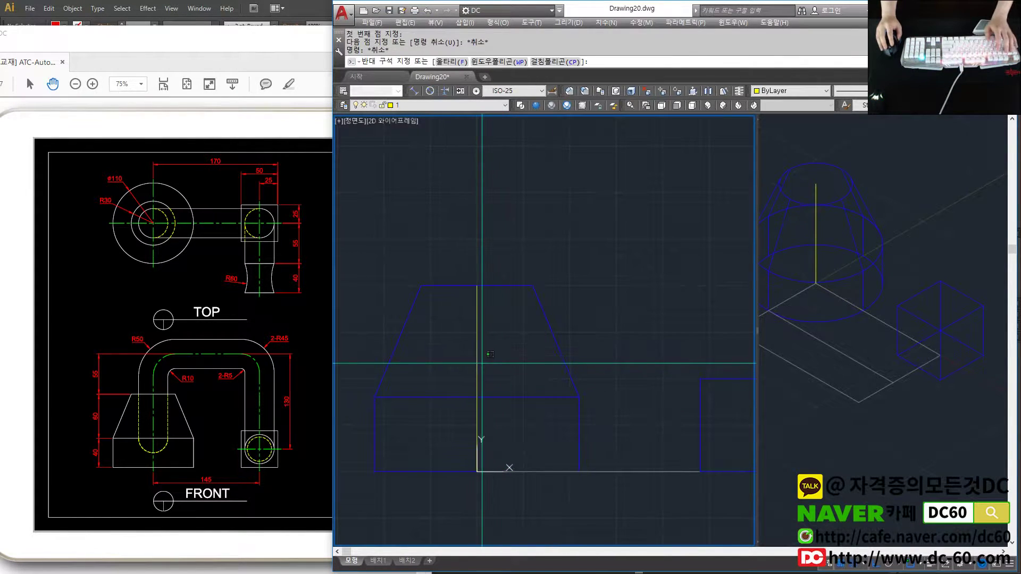
{"action": "left_click", "coordinate": [474, 383]}
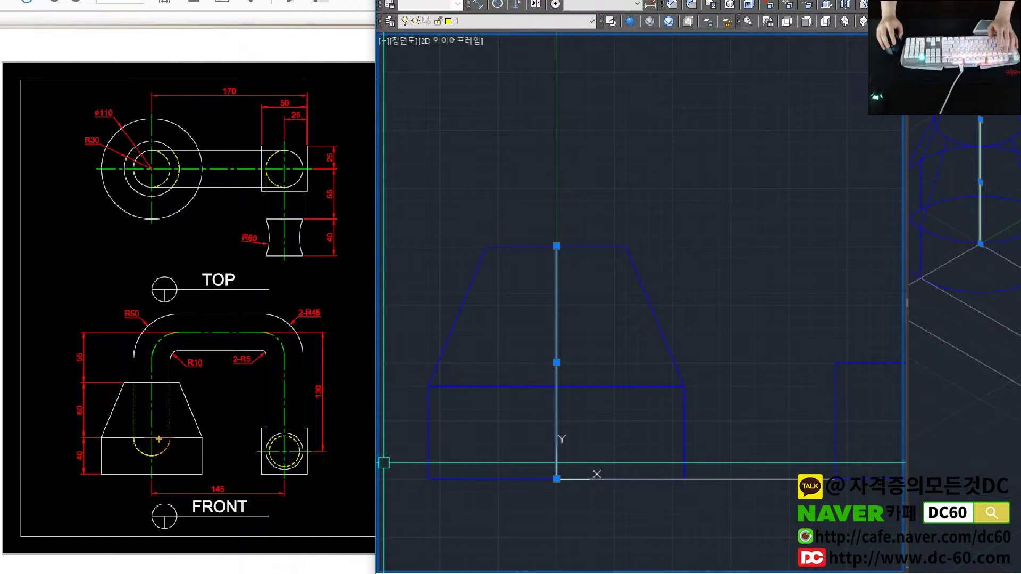
{"action": "left_click_drag", "start_coordinate": [155, 438], "coordinate": [149, 346]}
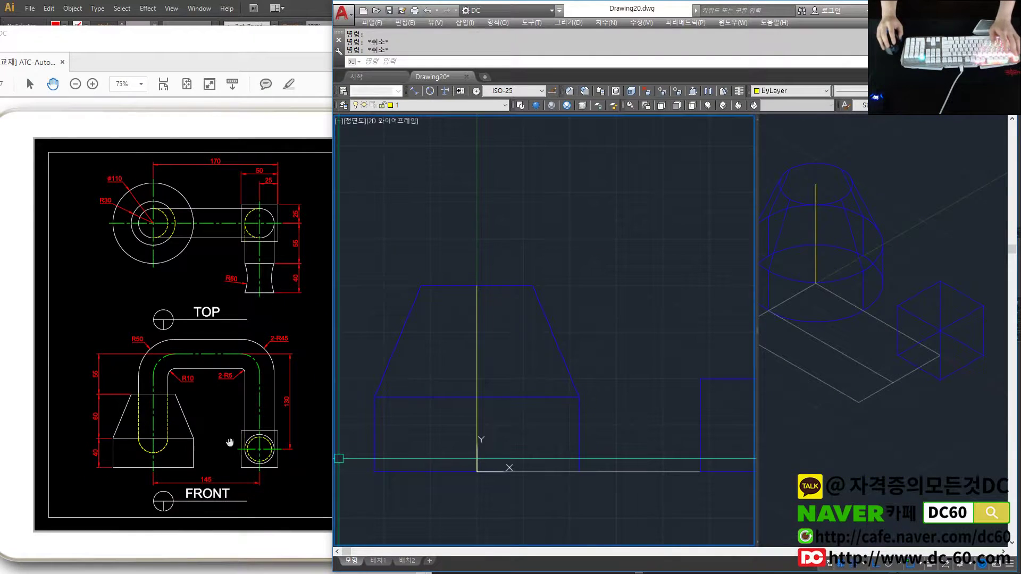
{"action": "key", "text": "Escape"}
{"action": "key", "text": "Escape"}
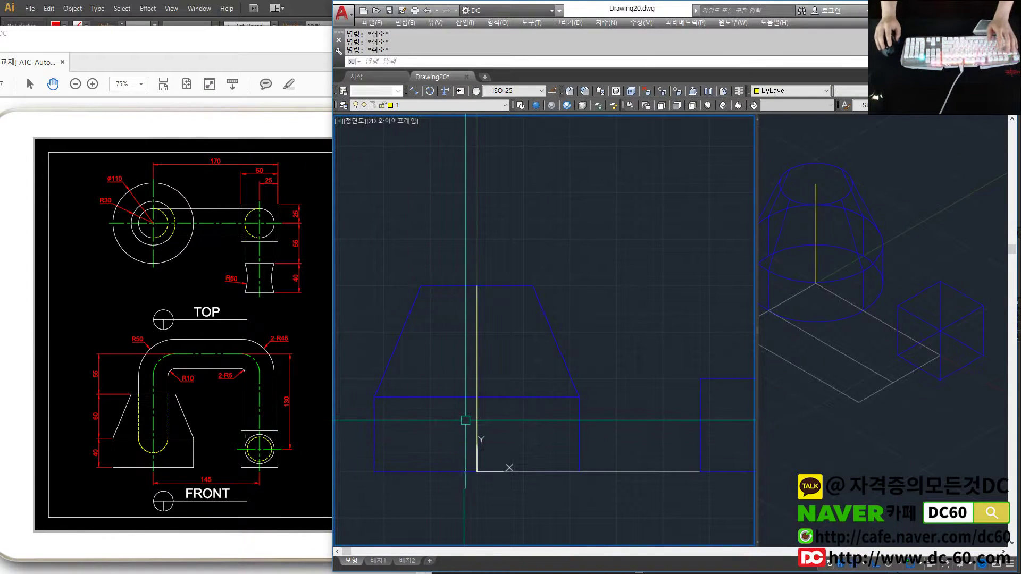
Step: Draw an 85-long horizontal line starting on the vertical centre line
{"action": "left_click", "coordinate": [476, 412]}
{"action": "key", "text": "Escape"}
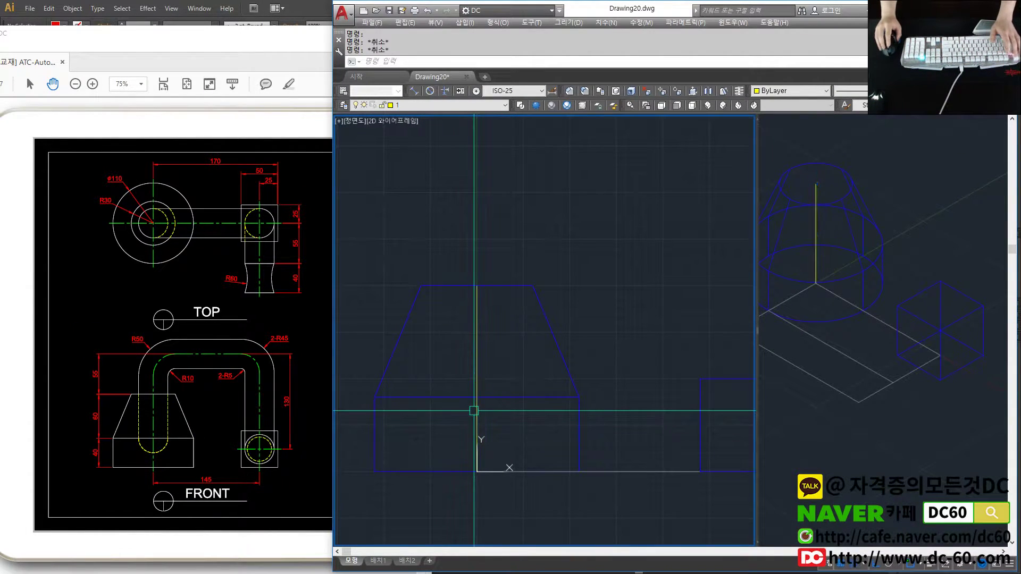
{"action": "type", "text": "1"}
{"action": "key", "text": "Return"}
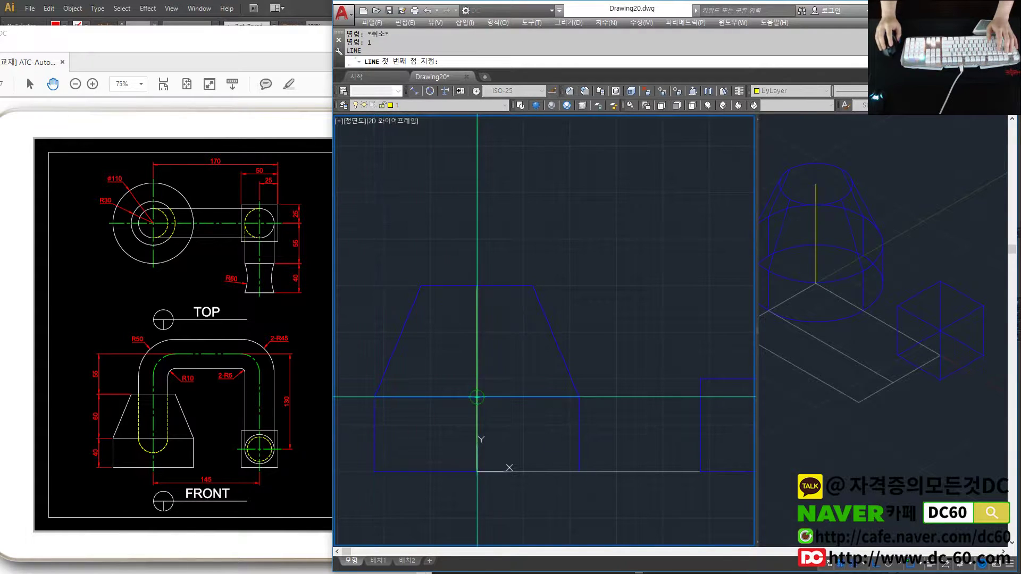
{"action": "left_click", "coordinate": [477, 397]}
{"action": "type", "text": "85"}
{"action": "key", "text": "Return"}
{"action": "key", "text": "Return"}
{"action": "type", "text": "tr"}
Step: Erase the unwanted 85-long horizontal line
{"action": "key", "text": "Return"}
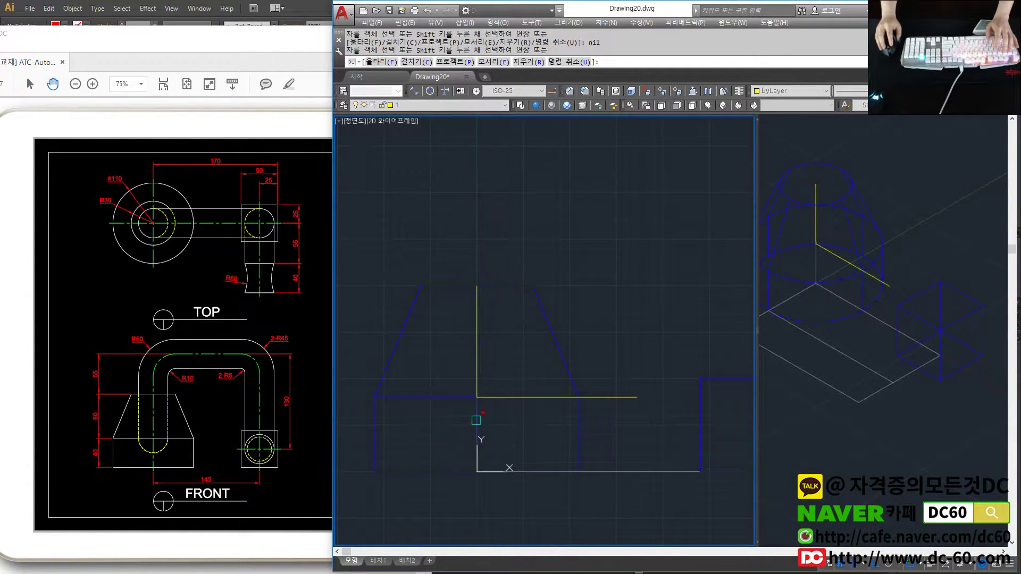
{"action": "left_click", "coordinate": [478, 417]}
{"action": "key", "text": "Escape"}
{"action": "type", "text": "e"}
{"action": "key", "text": "Return"}
{"action": "left_click", "coordinate": [524, 396]}
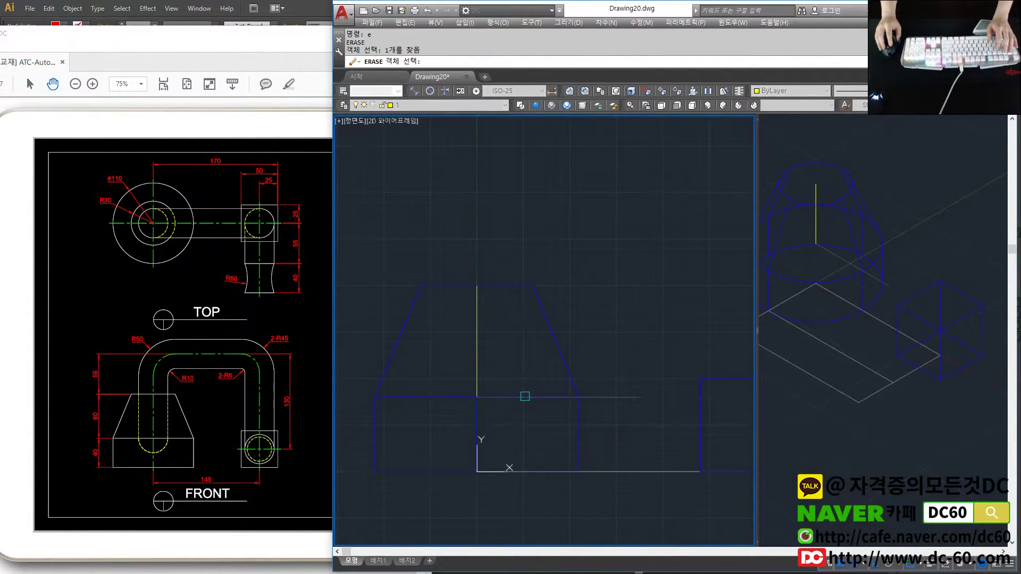
{"action": "key", "text": "Return"}
{"action": "scroll", "coordinate": [524, 396], "scroll_direction": "down", "scroll_amount": 2}
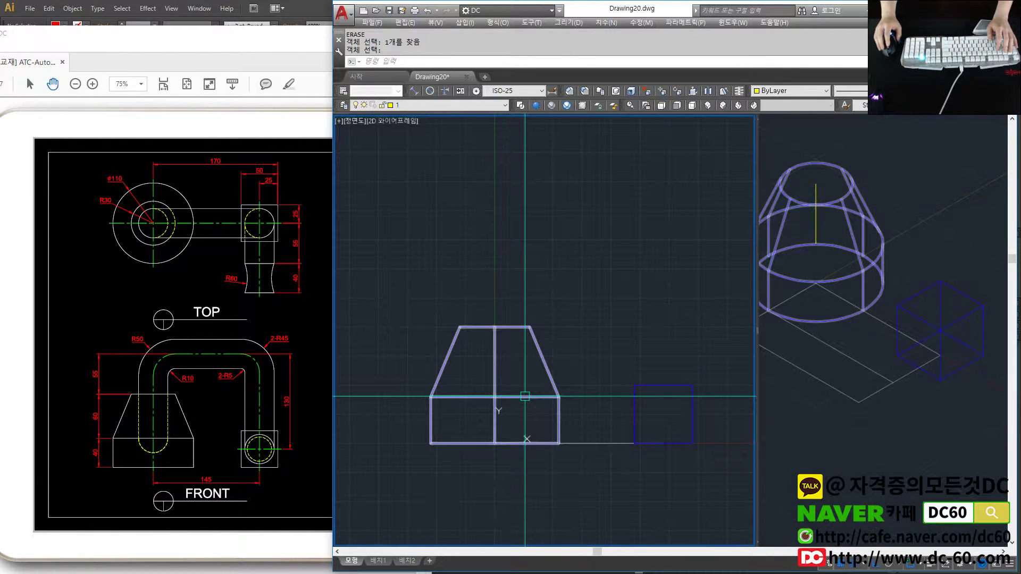
Step: Draw a horizontal line rightward from the base centre line
{"action": "key", "text": "Return"}
{"action": "scroll", "coordinate": [462, 420], "scroll_direction": "up", "scroll_amount": 3}
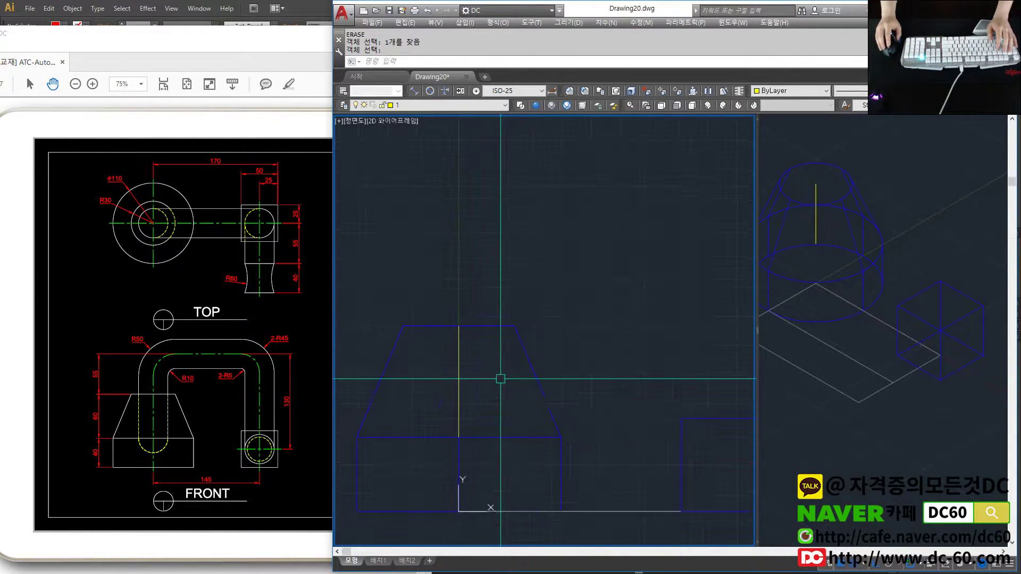
{"action": "type", "text": "l"}
{"action": "key", "text": "Return"}
{"action": "left_click", "coordinate": [458, 431]}
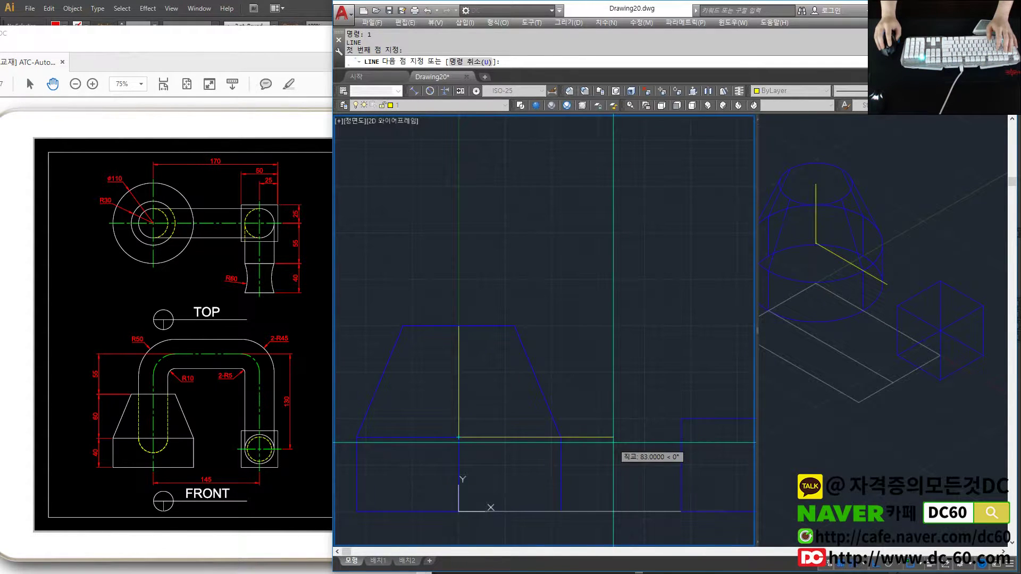
{"action": "left_click", "coordinate": [614, 442]}
{"action": "key", "text": "Return"}
Step: Offset the horizontal line 60 upward
{"action": "type", "text": "o"}
{"action": "key", "text": "Return"}
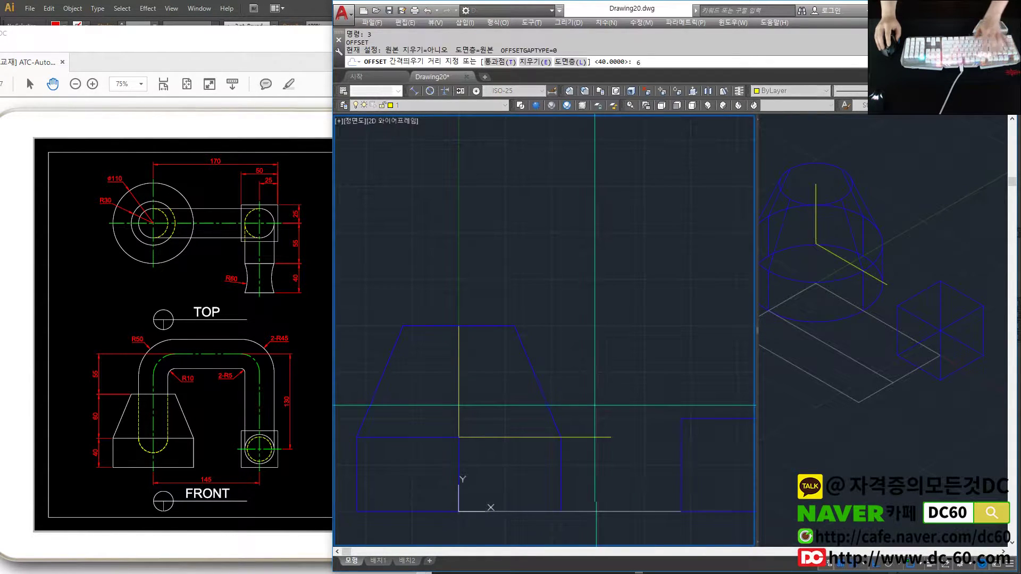
{"action": "type", "text": "60"}
{"action": "key", "text": "Return"}
{"action": "left_click", "coordinate": [593, 437]}
{"action": "left_click", "coordinate": [559, 346]}
{"action": "key", "text": "Return"}
Step: Offset the upper horizontal line another 55 higher
{"action": "middle_click_drag", "start_coordinate": [566, 360], "coordinate": [554, 425]}
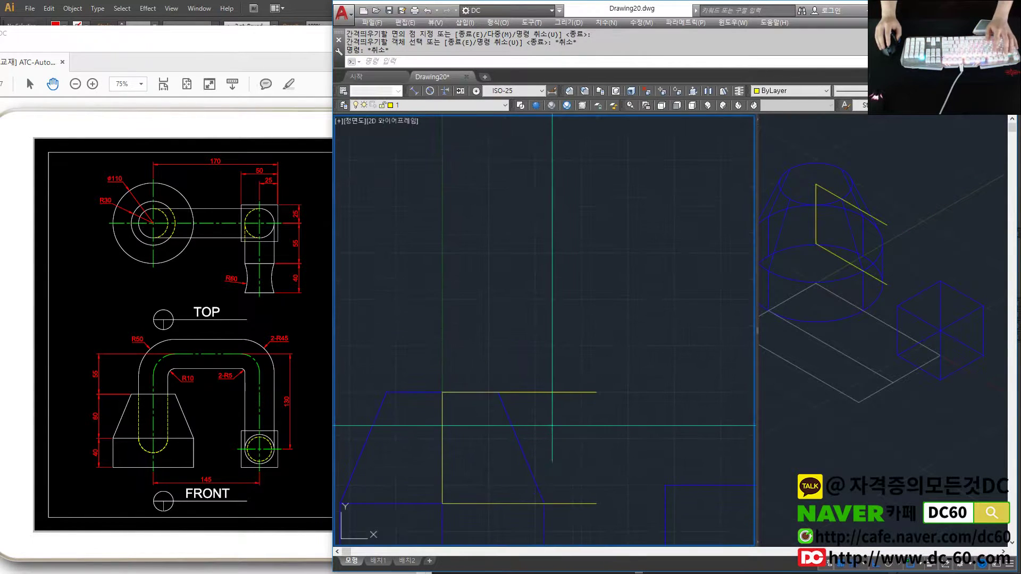
{"action": "key", "text": "Return"}
{"action": "key", "text": "Return"}
{"action": "left_click", "coordinate": [548, 392]}
{"action": "left_click", "coordinate": [540, 330]}
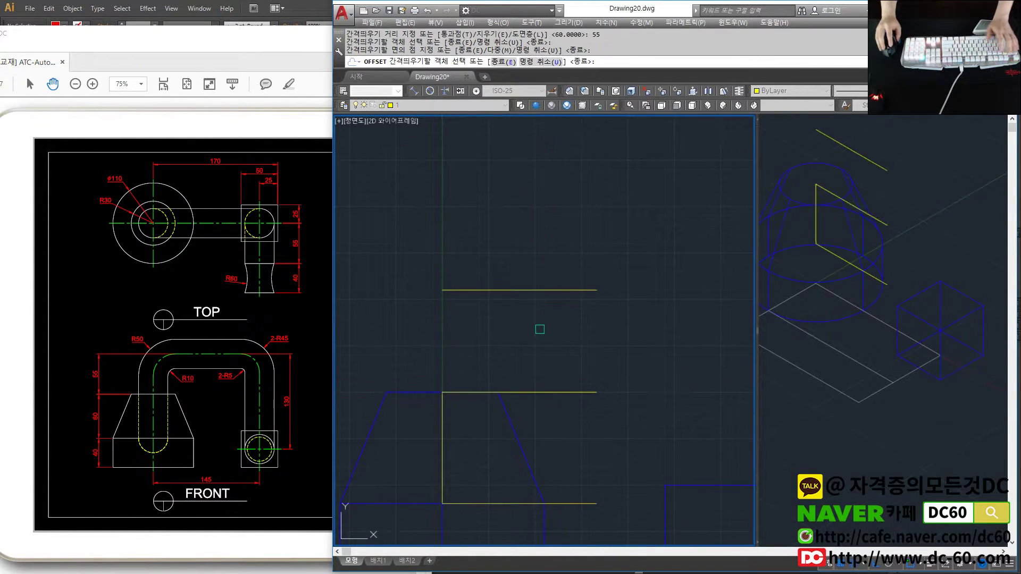
{"action": "key", "text": "Escape"}
{"action": "middle_click_drag", "start_coordinate": [536, 335], "coordinate": [530, 360]}
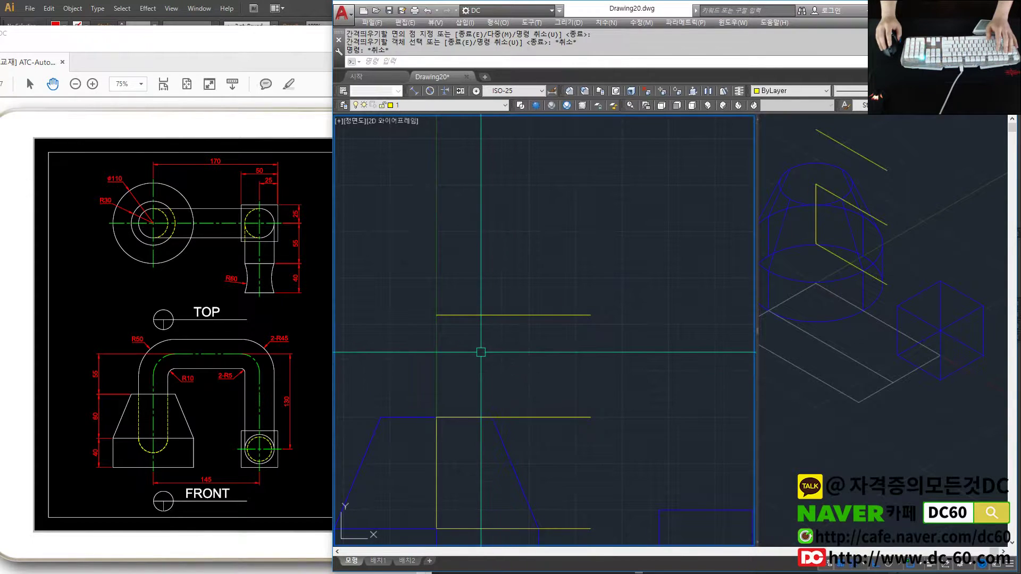
{"action": "scroll", "coordinate": [481, 352], "scroll_direction": "down", "scroll_amount": 2}
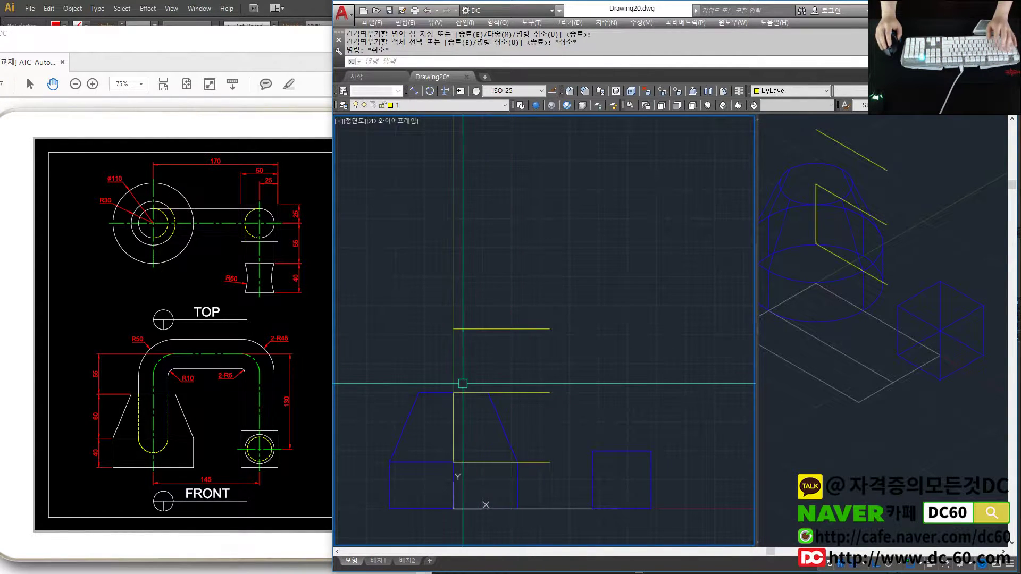
Step: Offset the vertical line 145 to the right, over the box
{"action": "type", "text": "3"}
{"action": "key", "text": "Return"}
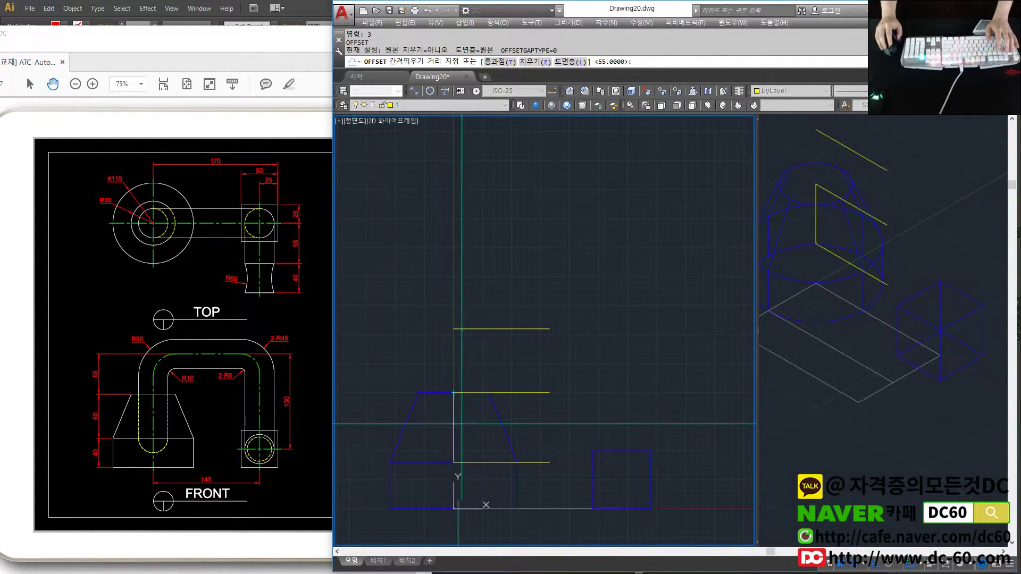
{"action": "type", "text": "145"}
{"action": "key", "text": "Return"}
{"action": "left_click", "coordinate": [453, 423]}
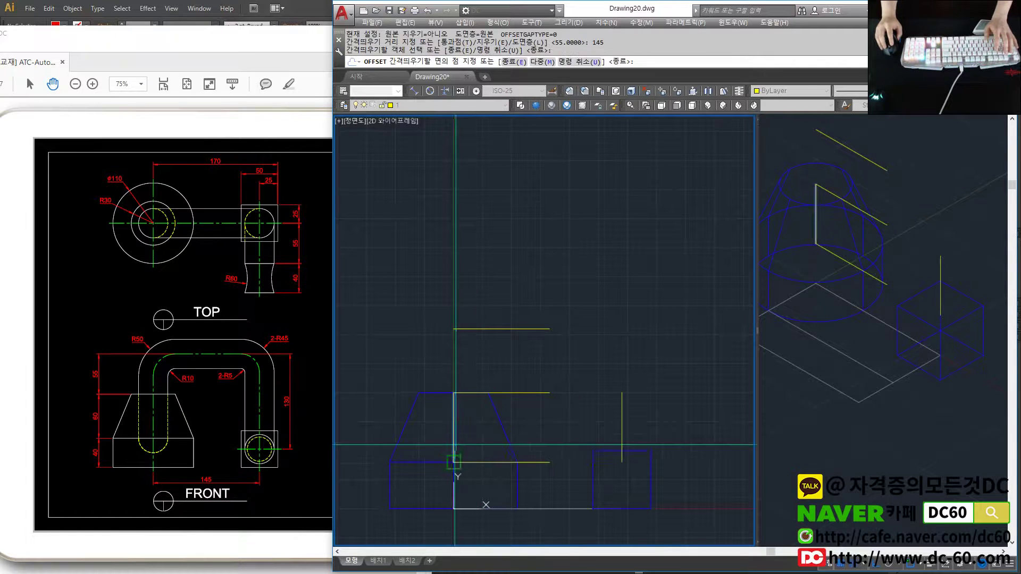
{"action": "left_click", "coordinate": [618, 421]}
{"action": "middle_click_drag", "start_coordinate": [618, 420], "coordinate": [595, 405]}
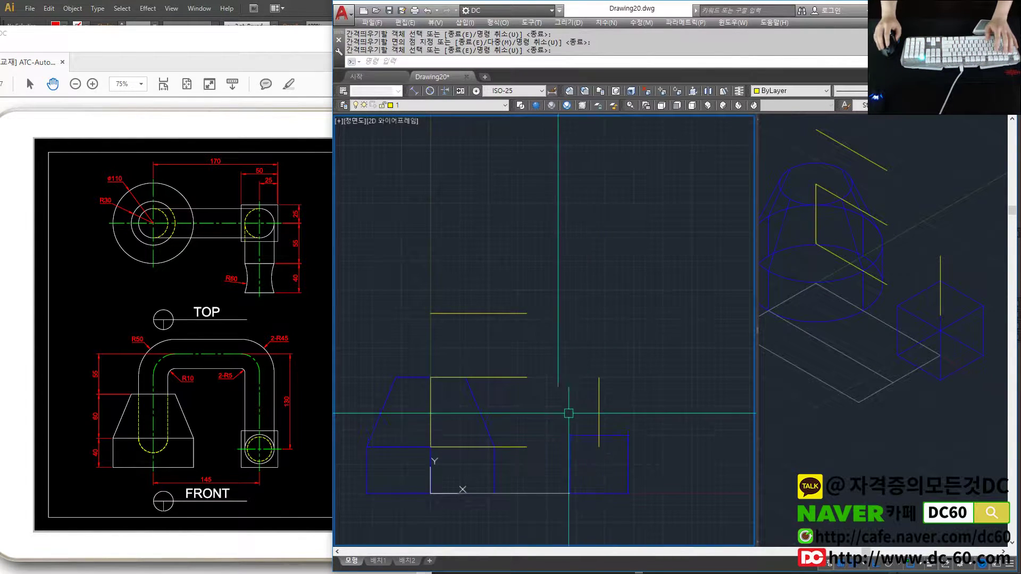
{"action": "key", "text": "Escape"}
Step: Start FILLET with its radius option, then cancel and consult the reference PDF
{"action": "type", "text": "f"}
{"action": "key", "text": "Return"}
{"action": "type", "text": "r"}
{"action": "key", "text": "Return"}
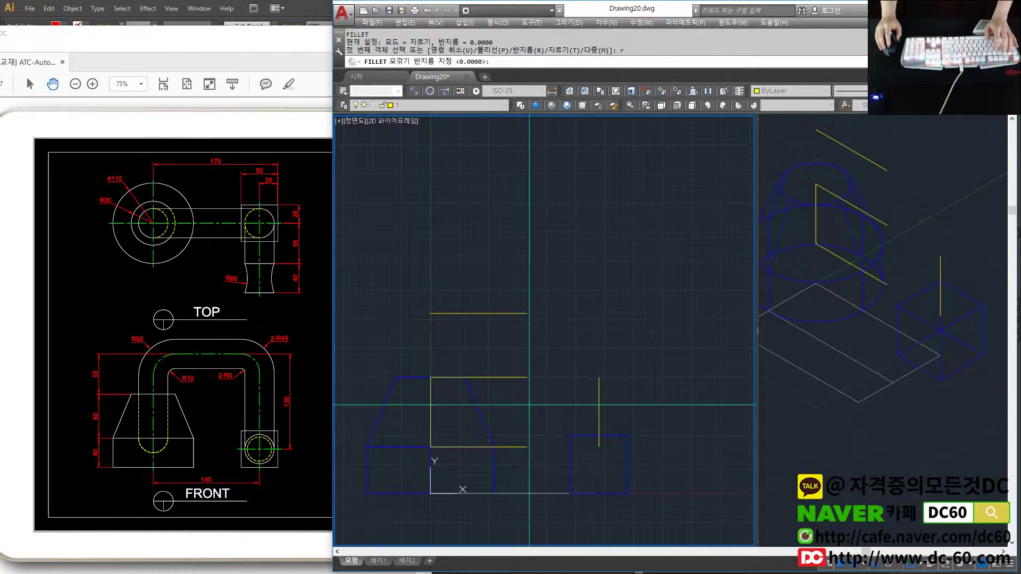
{"action": "key", "text": "Escape"}
{"action": "left_click", "coordinate": [198, 377]}
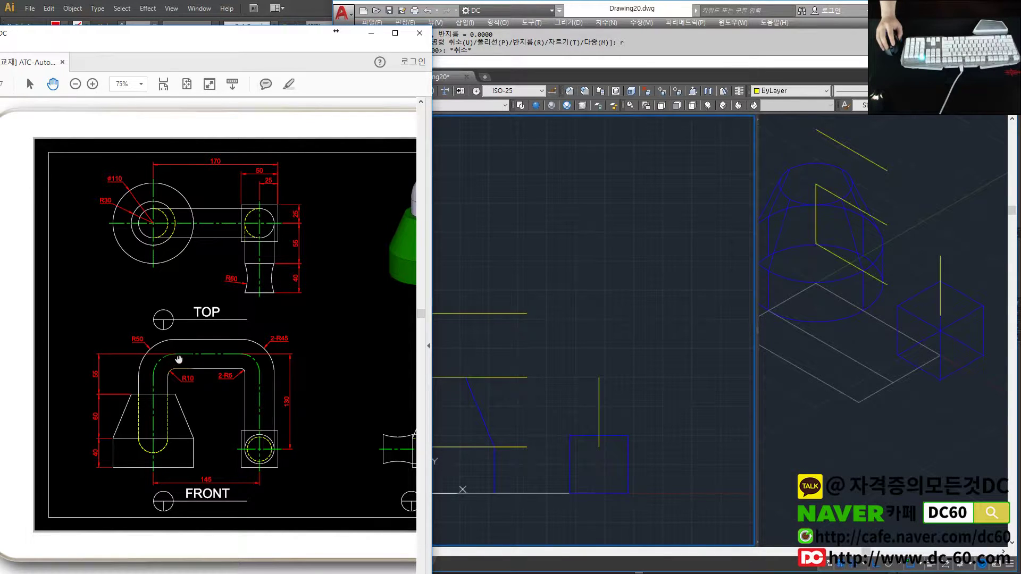
{"action": "mouse_move", "coordinate": [221, 358]}
{"action": "left_mouse_down"}
{"action": "mouse_move", "coordinate": [130, 361]}
{"action": "mouse_move", "coordinate": [212, 359]}
{"action": "left_mouse_up"}
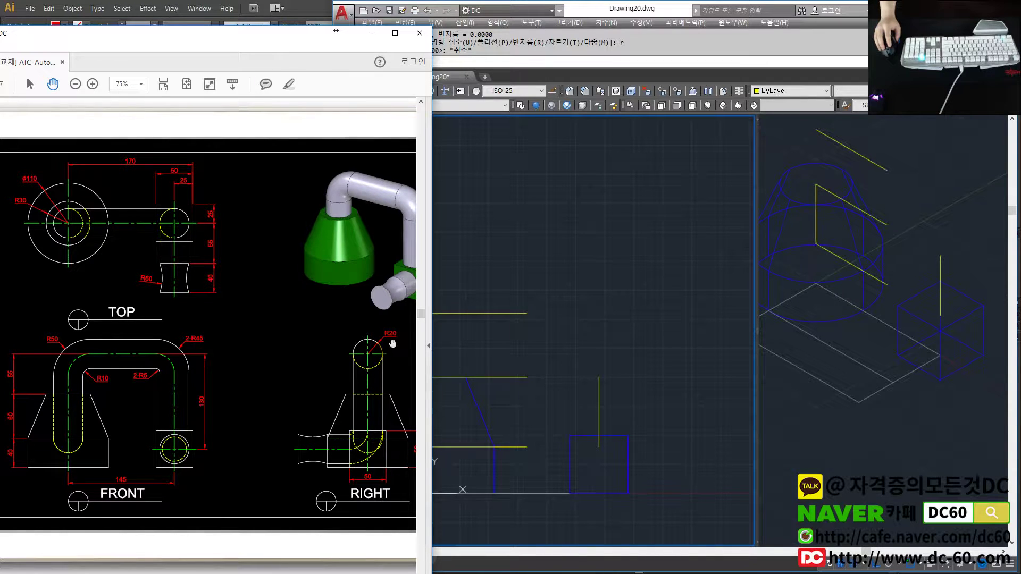
{"action": "left_click_drag", "start_coordinate": [183, 355], "coordinate": [235, 358]}
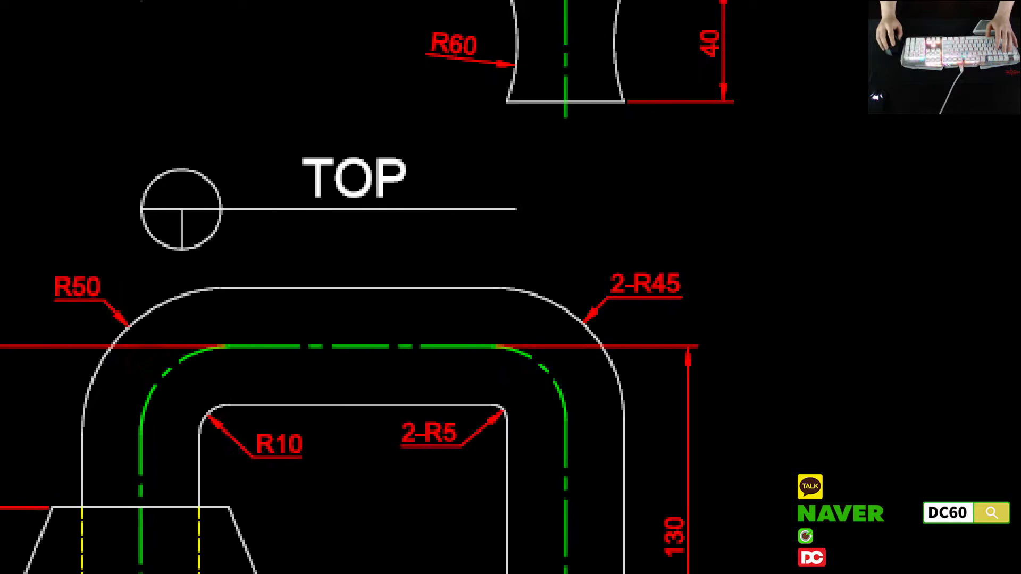
{"action": "mouse_move", "coordinate": [136, 343]}
{"action": "left_mouse_down"}
{"action": "mouse_move", "coordinate": [196, 348]}
{"action": "mouse_move", "coordinate": [213, 409]}
{"action": "left_mouse_up"}
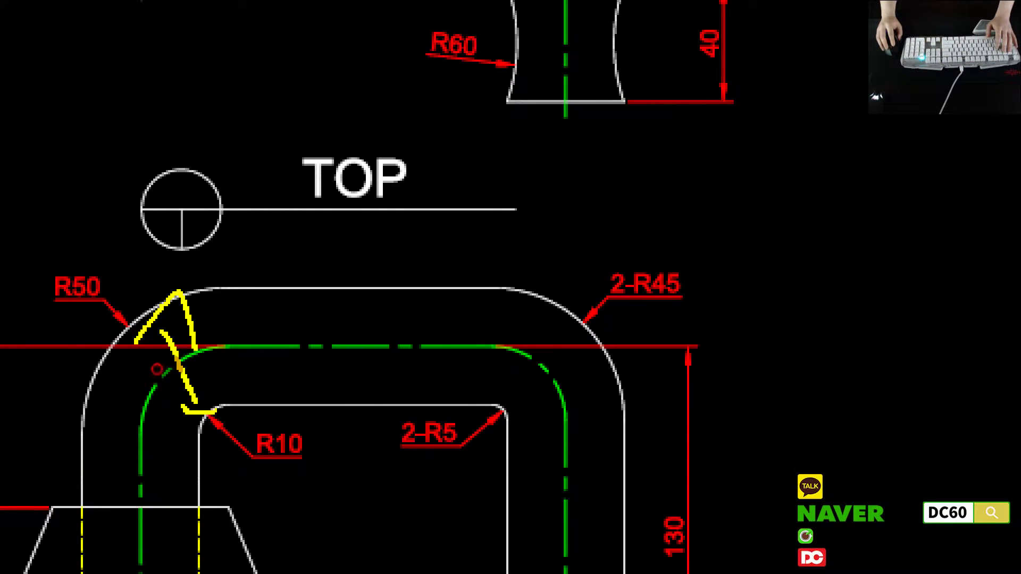
{"action": "mouse_move", "coordinate": [228, 311]}
{"action": "left_mouse_down"}
{"action": "mouse_move", "coordinate": [236, 332]}
{"action": "mouse_move", "coordinate": [269, 332]}
{"action": "left_mouse_up"}
{"action": "left_click_drag", "start_coordinate": [212, 408], "coordinate": [237, 384]}
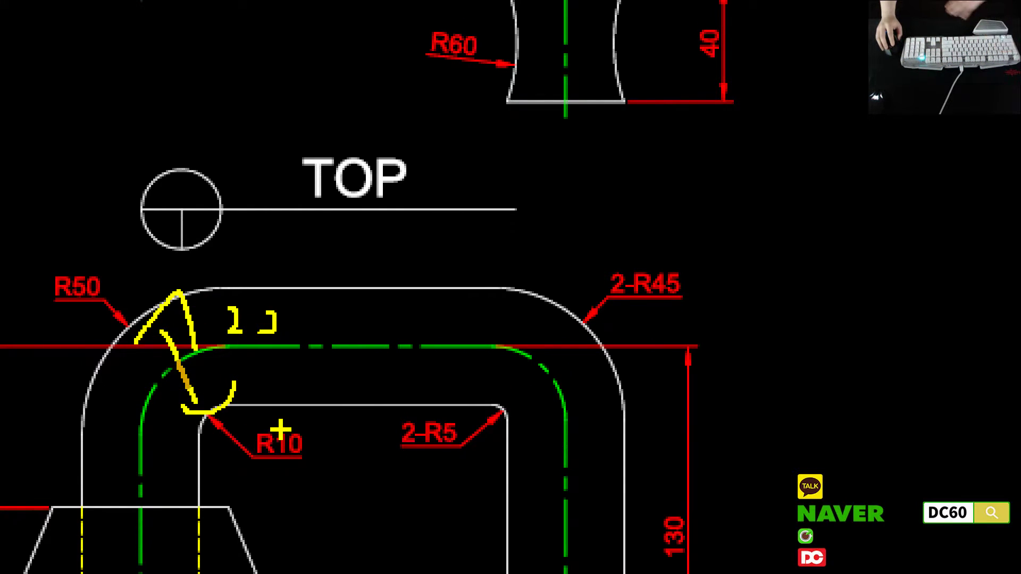
{"action": "mouse_move", "coordinate": [268, 454]}
{"action": "left_mouse_down"}
{"action": "mouse_move", "coordinate": [278, 432]}
{"action": "mouse_move", "coordinate": [318, 456]}
{"action": "left_mouse_up"}
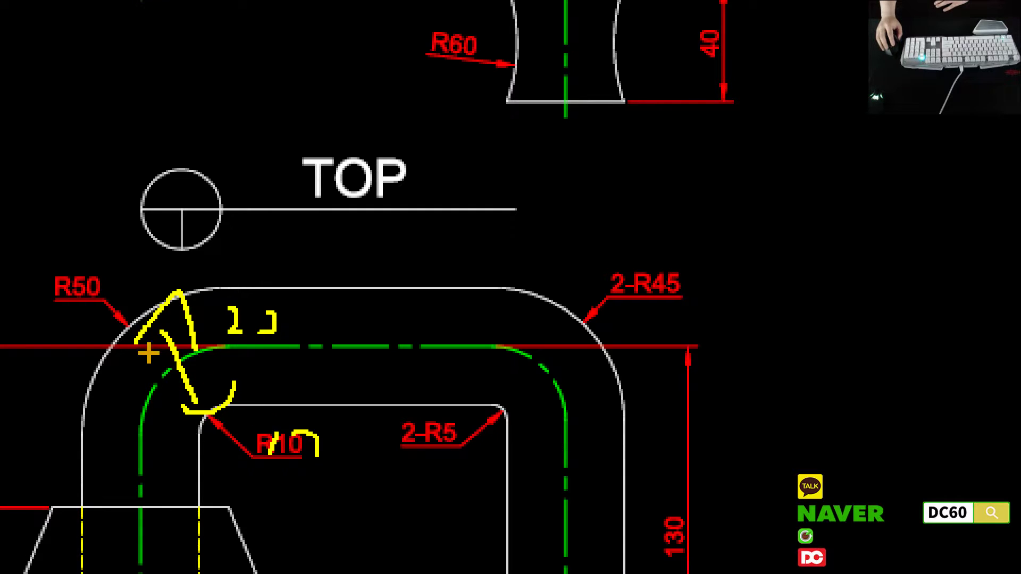
{"action": "left_click_drag", "start_coordinate": [175, 357], "coordinate": [155, 379]}
{"action": "left_click_drag", "start_coordinate": [231, 366], "coordinate": [186, 369]}
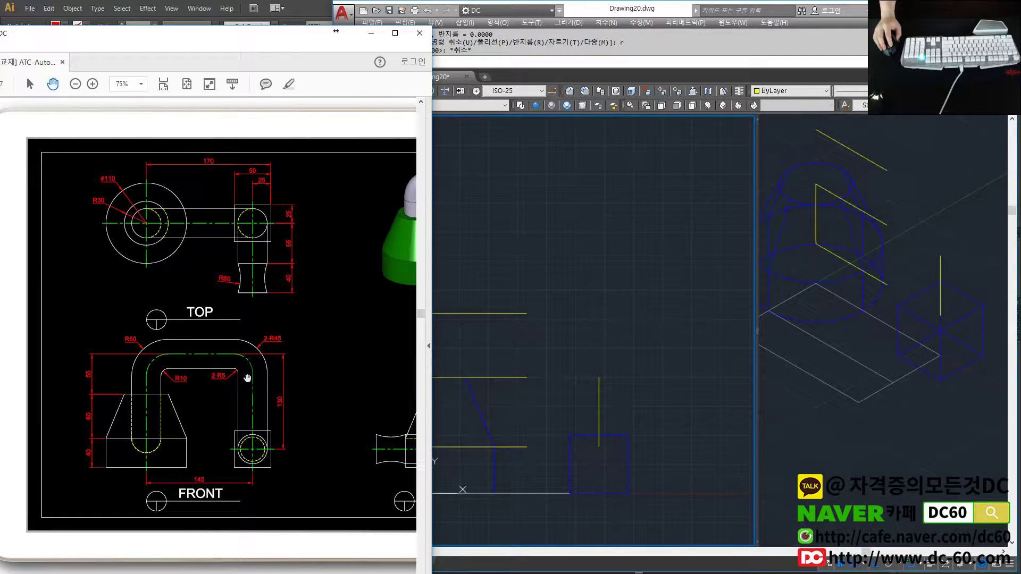
{"action": "left_click_drag", "start_coordinate": [388, 382], "coordinate": [264, 385]}
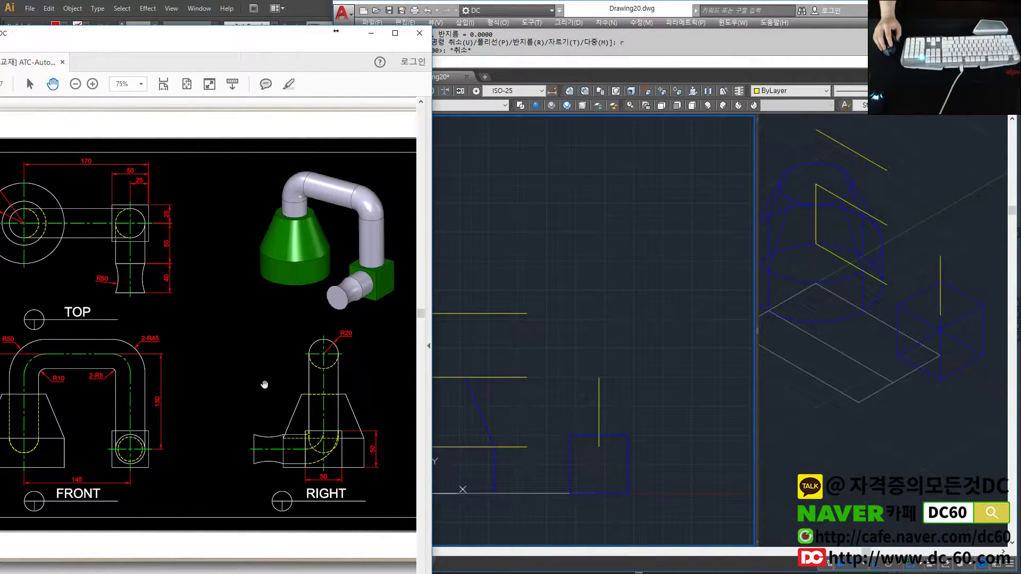
{"action": "left_click_drag", "start_coordinate": [260, 369], "coordinate": [266, 368]}
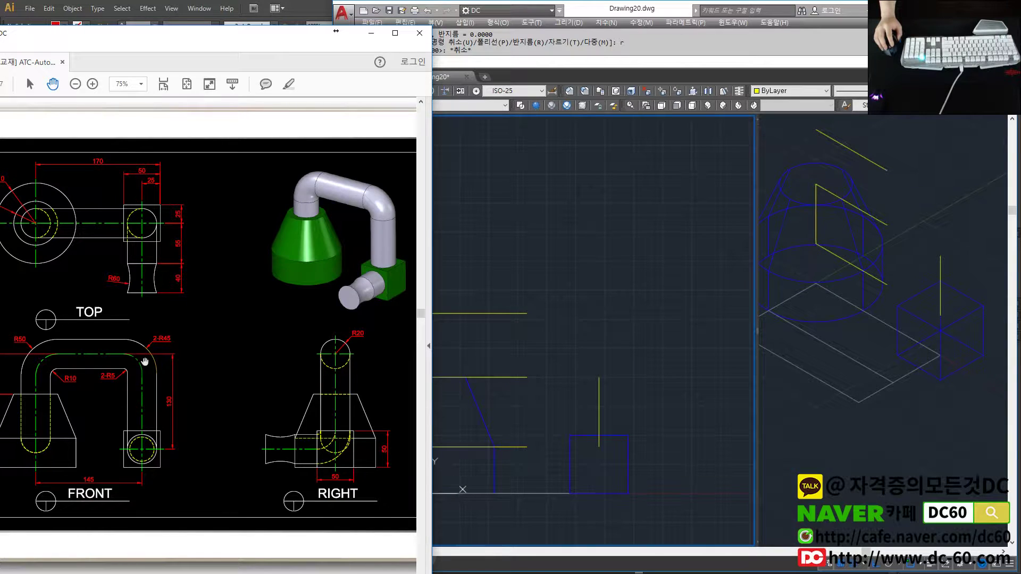
{"action": "left_click_drag", "start_coordinate": [144, 362], "coordinate": [193, 361]}
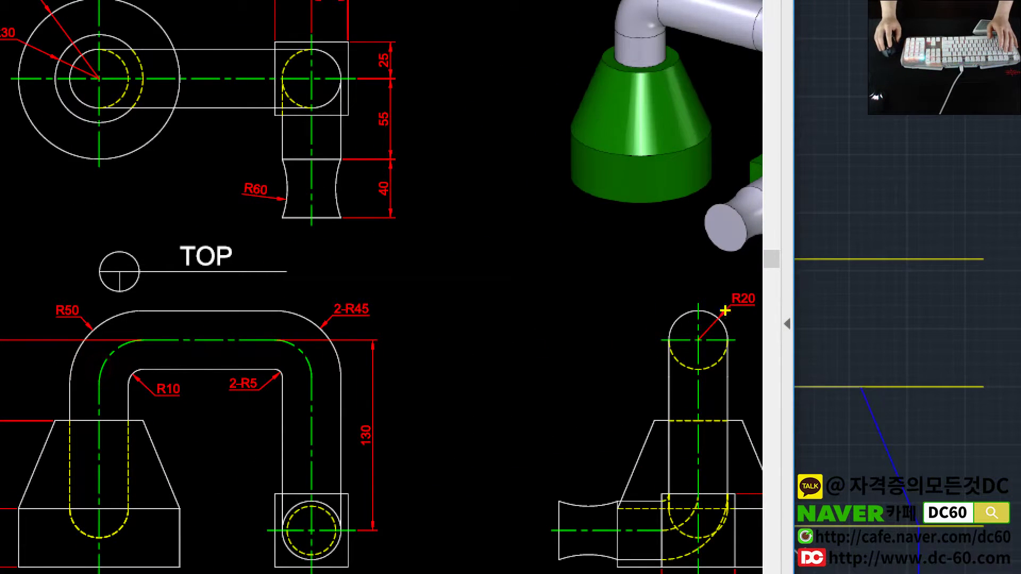
{"action": "left_click_drag", "start_coordinate": [724, 278], "coordinate": [759, 318]}
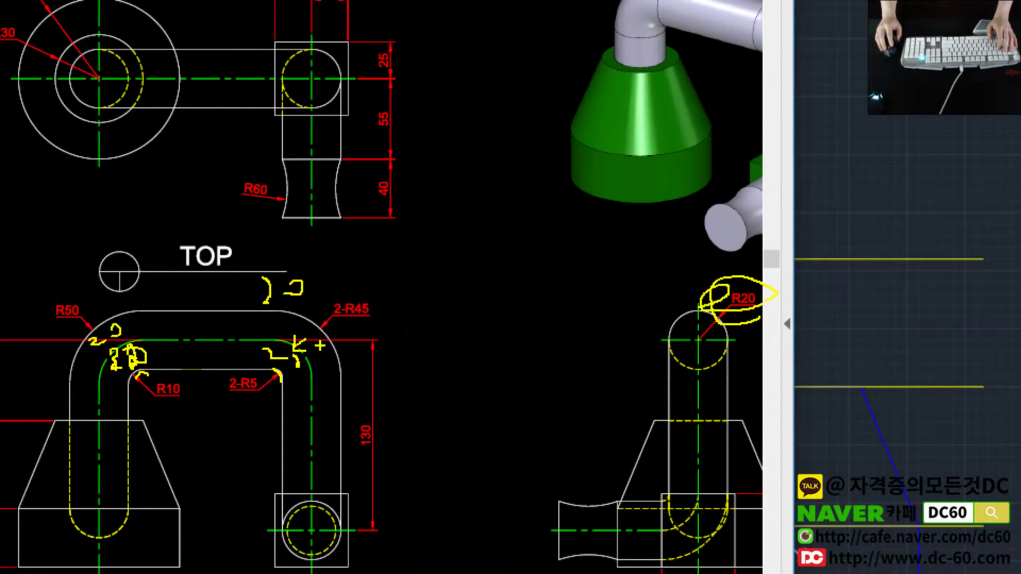
{"action": "left_click_drag", "start_coordinate": [379, 313], "coordinate": [396, 289]}
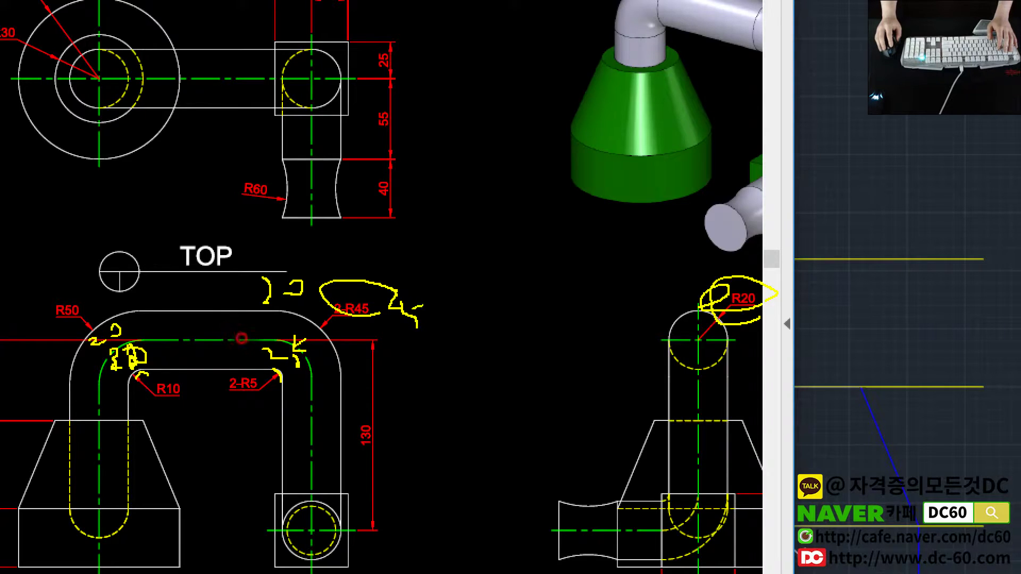
{"action": "left_click_drag", "start_coordinate": [265, 373], "coordinate": [258, 399]}
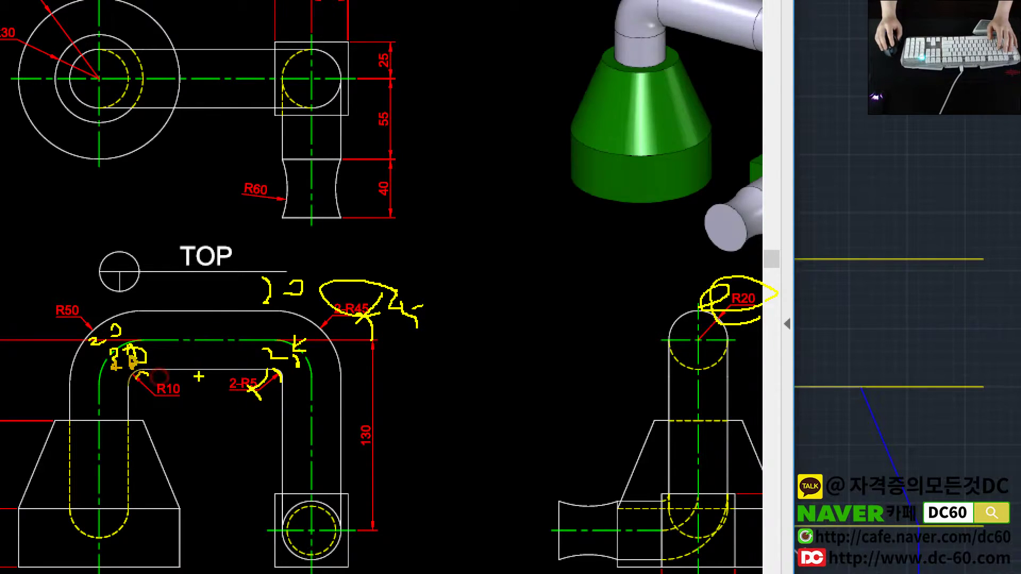
{"action": "left_click_drag", "start_coordinate": [175, 375], "coordinate": [201, 410]}
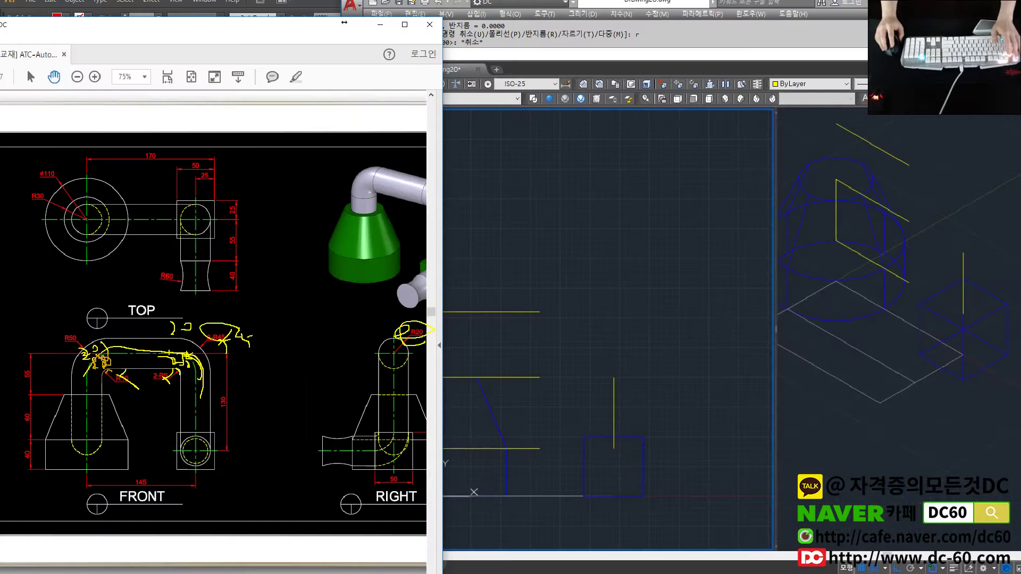
Step: Fillet the pipe path's top-left corner with radius 30
{"action": "type", "text": "f"}
{"action": "key", "text": "Return"}
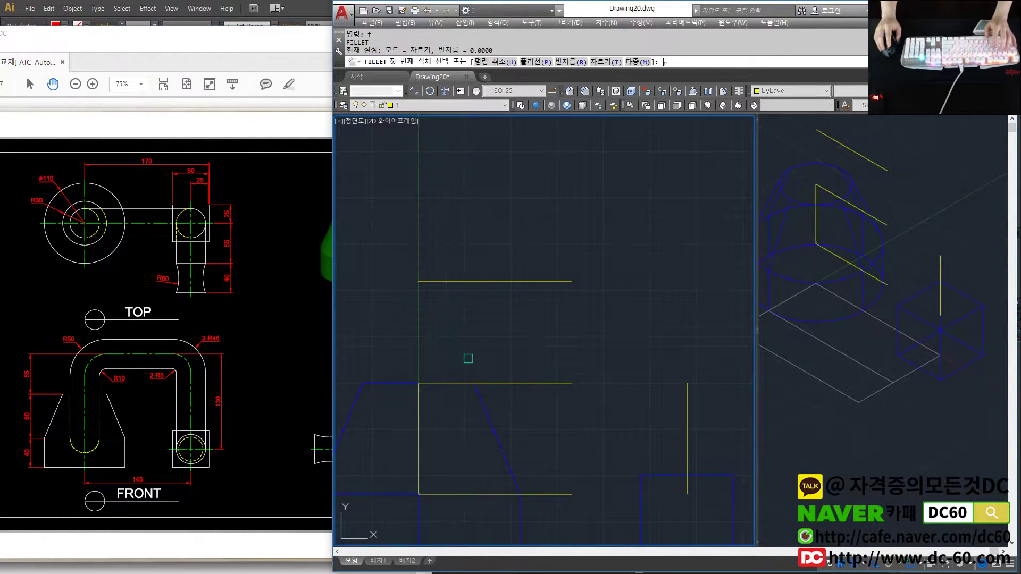
{"action": "type", "text": "r"}
{"action": "key", "text": "Return"}
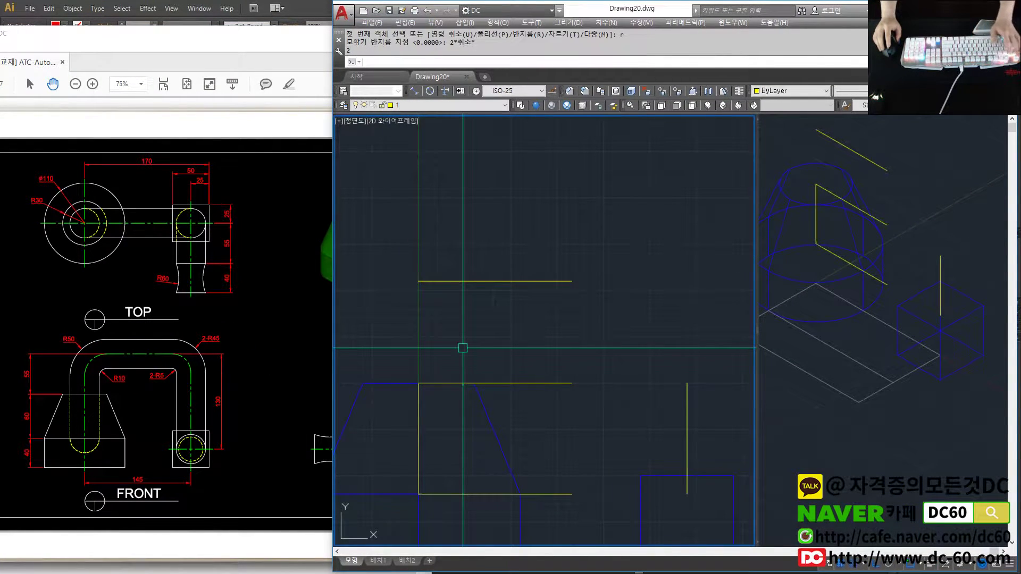
{"action": "key", "text": "BackSpace"}
{"action": "type", "text": "3"}
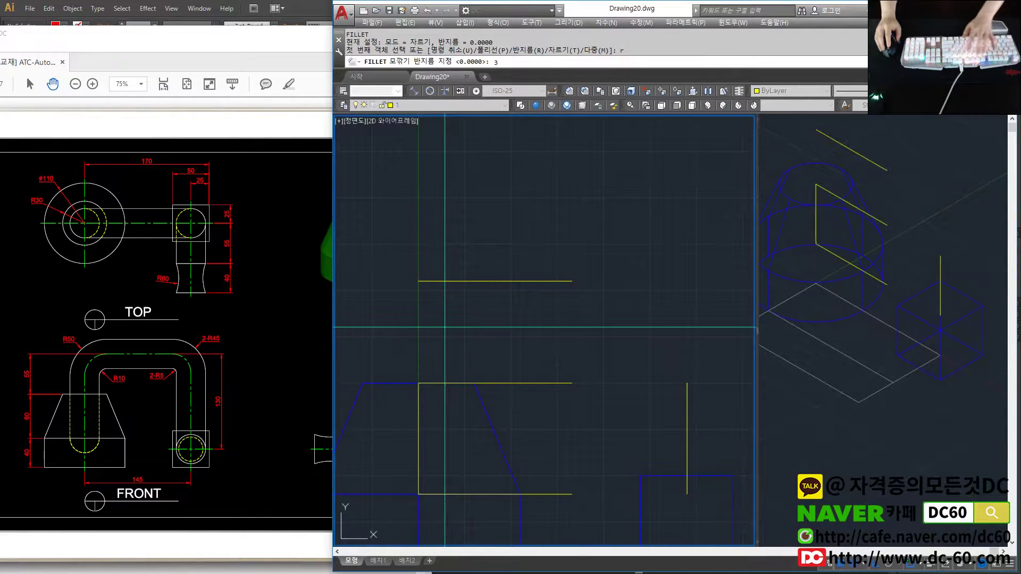
{"action": "type", "text": "0"}
{"action": "key", "text": "Return"}
{"action": "left_click", "coordinate": [423, 399]}
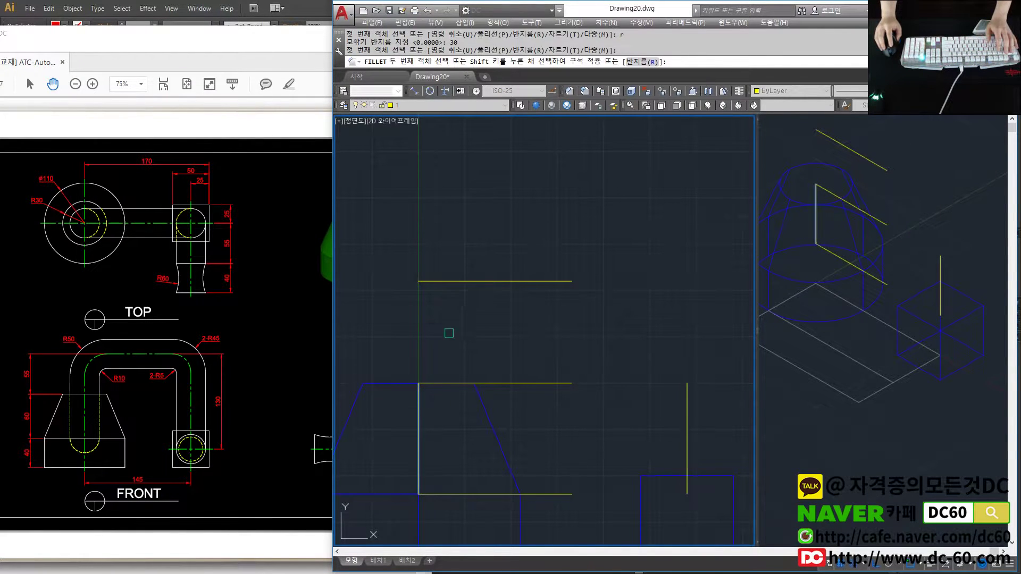
{"action": "left_click", "coordinate": [478, 285]}
{"action": "key", "text": "Escape"}
{"action": "key", "text": "Escape"}
{"action": "middle_click_drag", "start_coordinate": [563, 359], "coordinate": [473, 373]}
Step: Fillet the path's top-right corner with radius 25
{"action": "type", "text": "f"}
{"action": "key", "text": "Return"}
{"action": "type", "text": "r"}
{"action": "key", "text": "Return"}
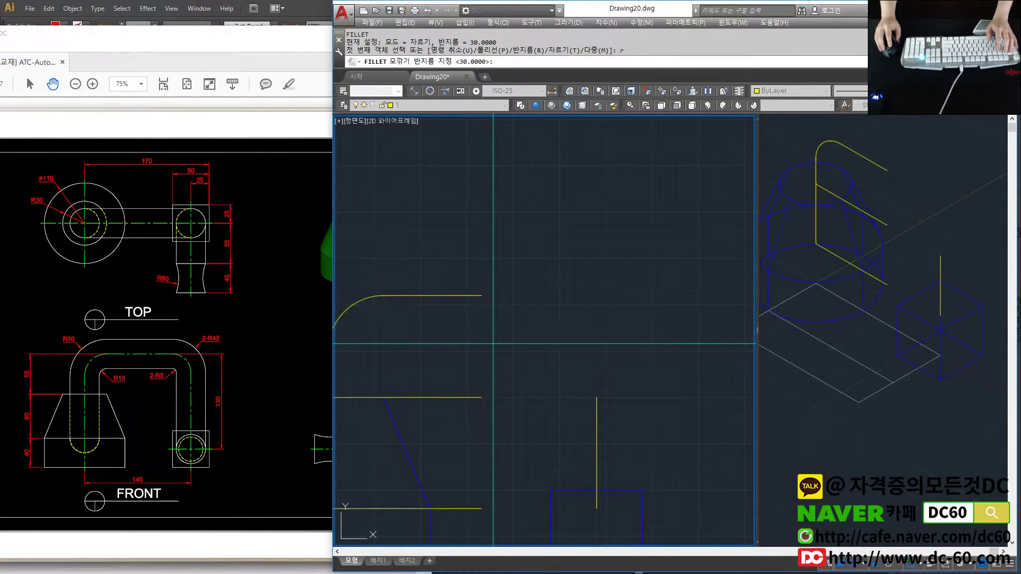
{"action": "key", "text": "Return"}
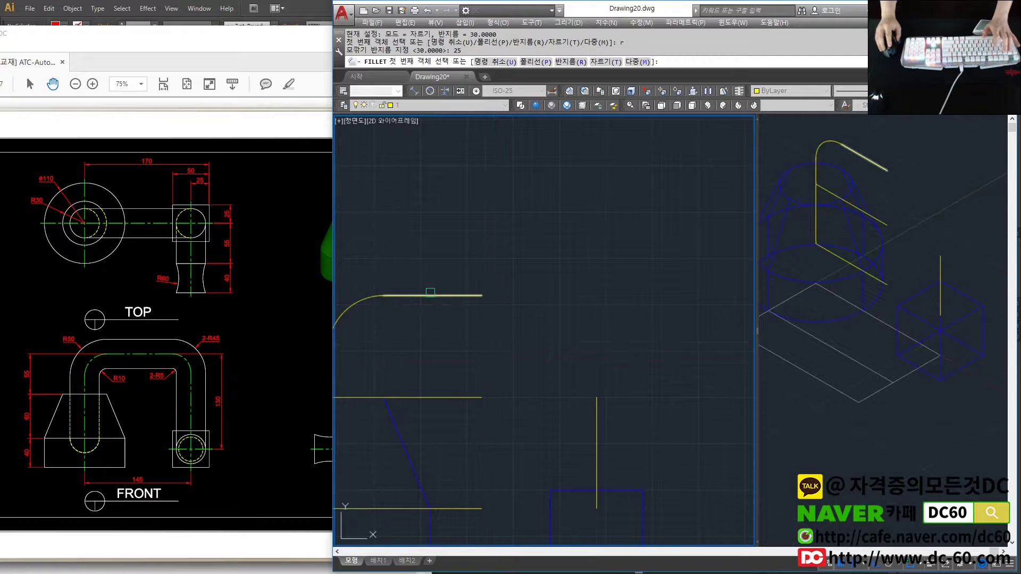
{"action": "left_click", "coordinate": [479, 296]}
{"action": "left_click", "coordinate": [593, 416]}
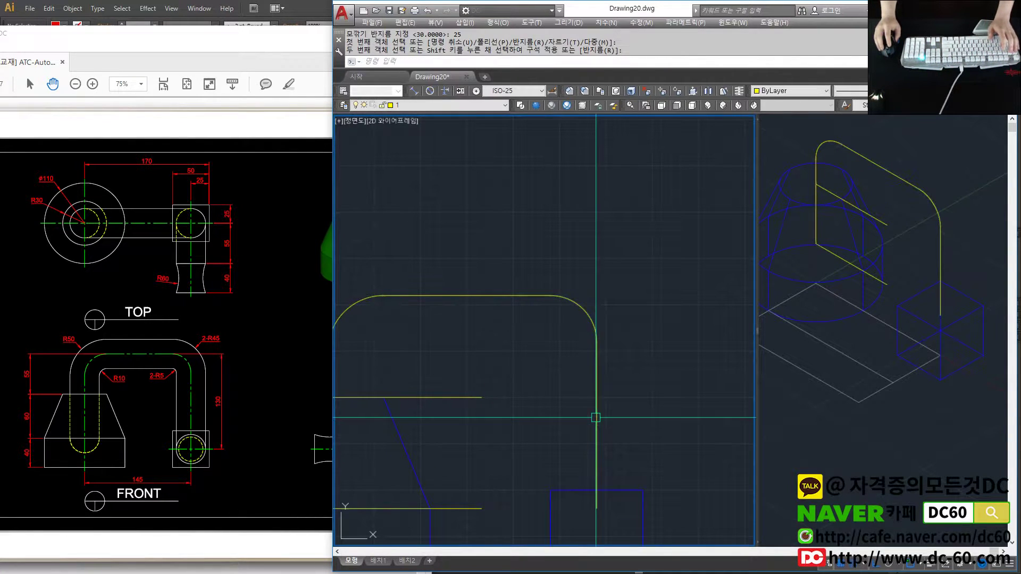
Step: Check the two arc radii with DIMRADIUS, placing the R30 dimension
{"action": "type", "text": "dra"}
{"action": "key", "text": "Return"}
{"action": "scroll", "coordinate": [399, 349], "scroll_direction": "down", "scroll_amount": 2}
{"action": "left_click", "coordinate": [407, 327]}
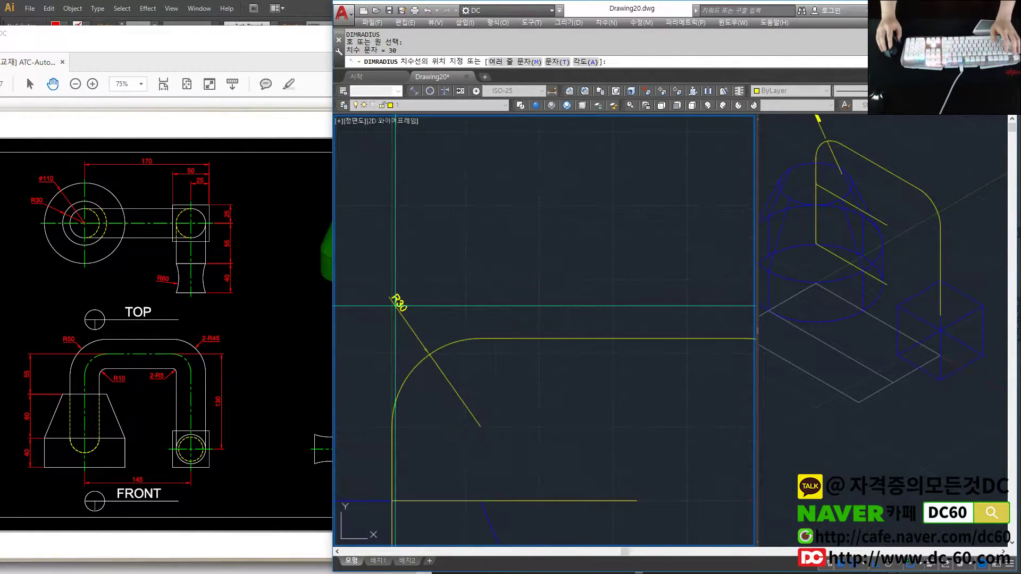
{"action": "left_click", "coordinate": [398, 296]}
{"action": "key", "text": "Return"}
{"action": "left_click", "coordinate": [581, 337]}
{"action": "scroll", "coordinate": [571, 316], "scroll_direction": "up", "scroll_amount": 2}
{"action": "key", "text": "Escape"}
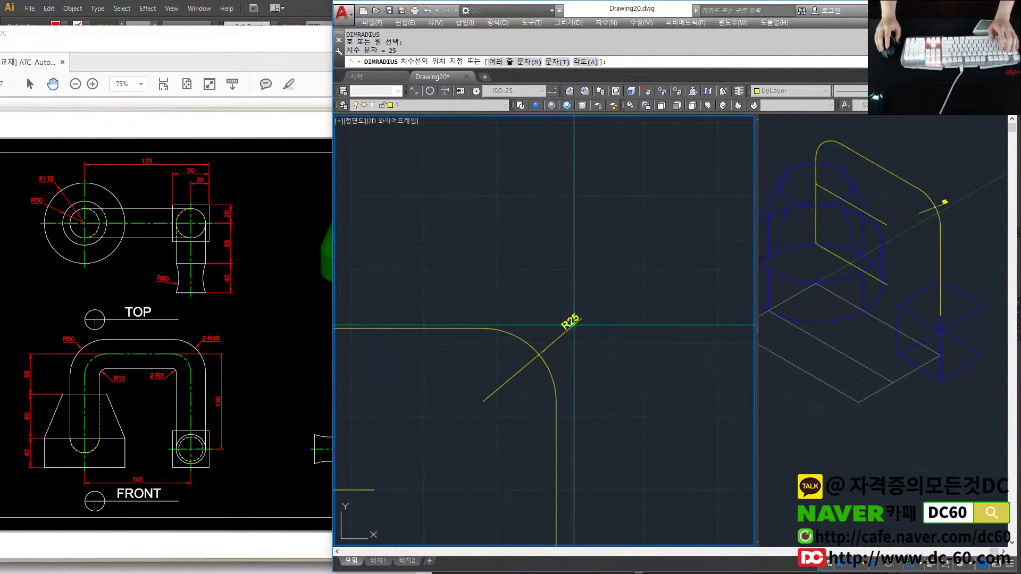
{"action": "scroll", "coordinate": [571, 316], "scroll_direction": "down", "scroll_amount": 3}
Step: Erase the leftover helper lines and recentre the pipe path
{"action": "type", "text": "e"}
{"action": "key", "text": "Return"}
{"action": "left_click", "coordinate": [484, 391]}
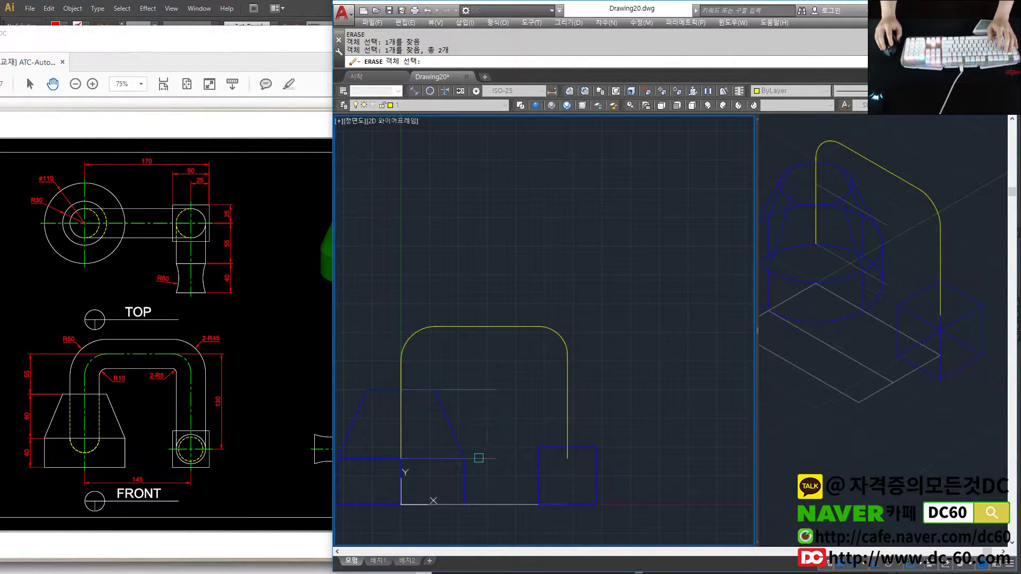
{"action": "key", "text": "Return"}
{"action": "middle_click_drag", "start_coordinate": [494, 442], "coordinate": [526, 405]}
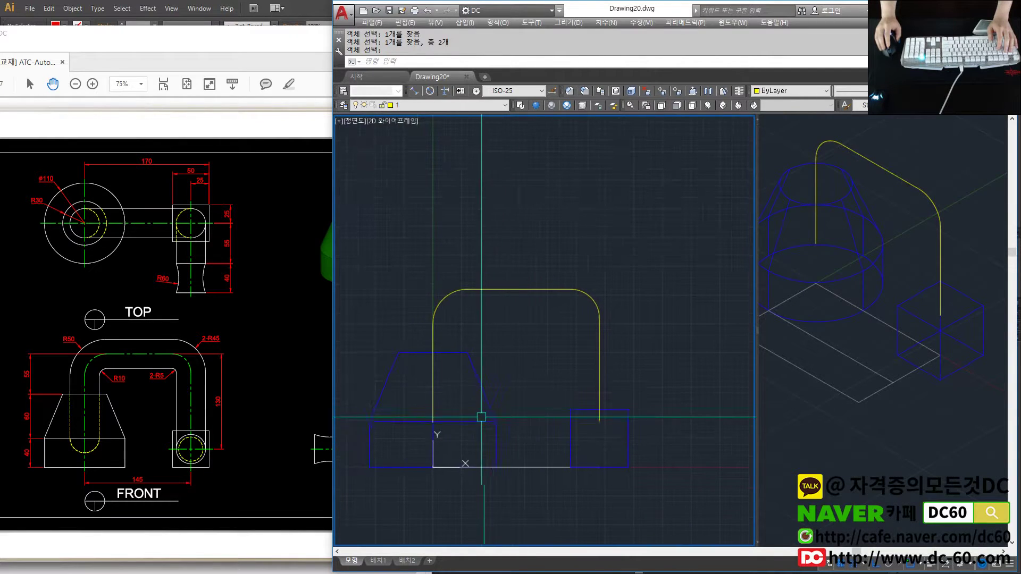
{"action": "scroll", "coordinate": [450, 428], "scroll_direction": "up", "scroll_amount": 2}
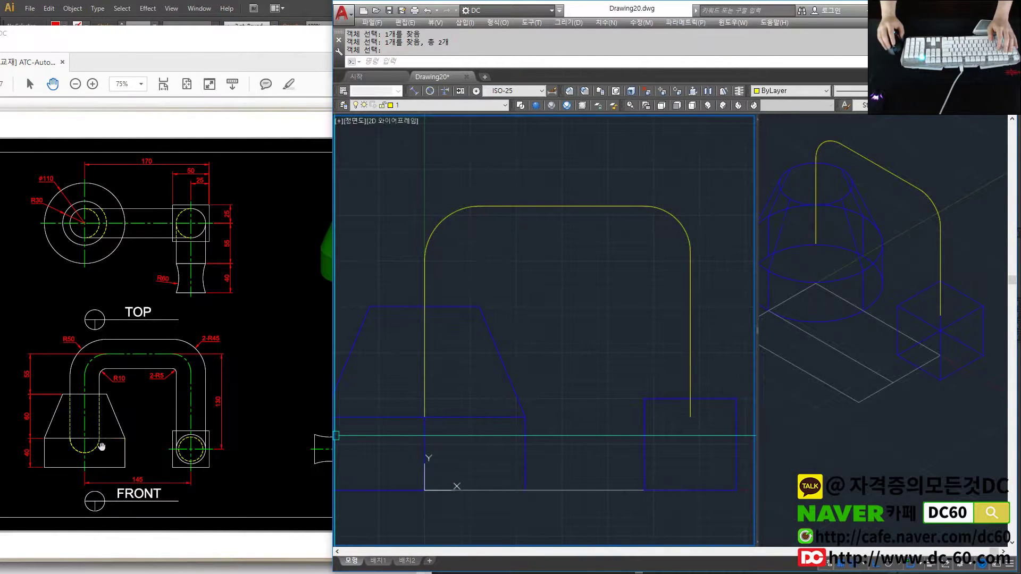
Step: Draw a radius-20 circle centred on the path's lower-left end, plus a trial quadrant line
{"action": "type", "text": "c"}
{"action": "key", "text": "Return"}
{"action": "left_click", "coordinate": [425, 417]}
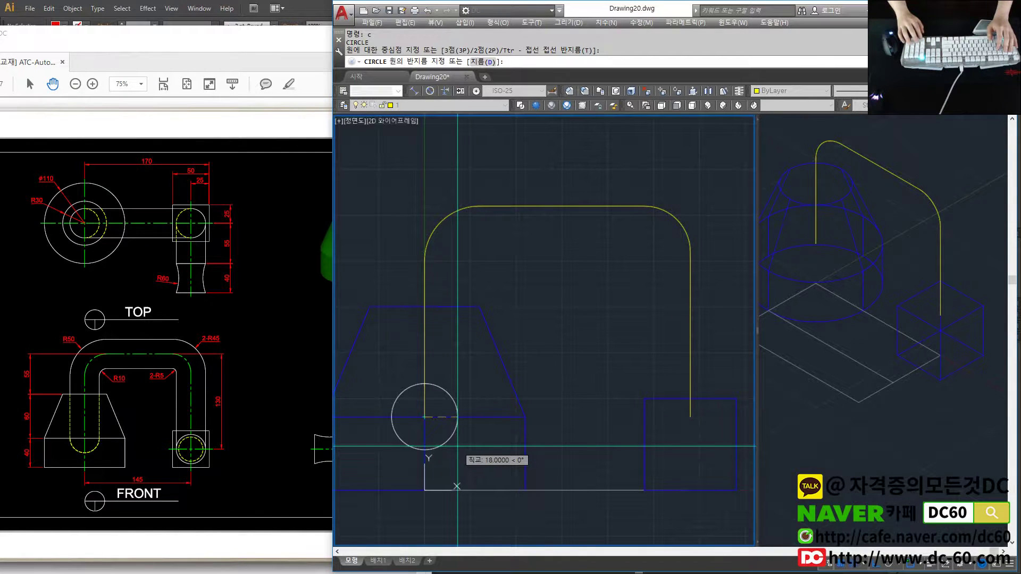
{"action": "type", "text": "20"}
{"action": "key", "text": "Return"}
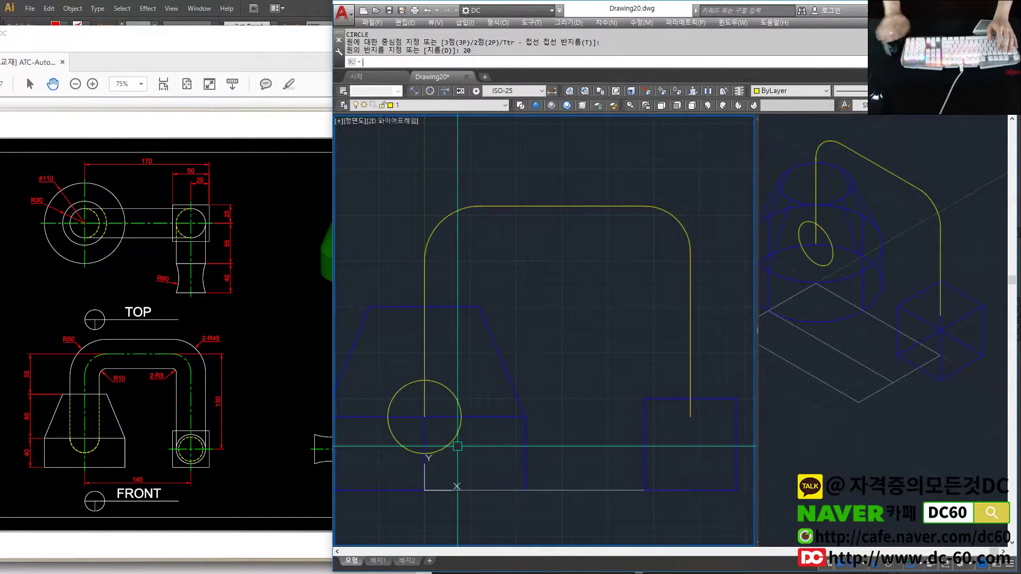
{"action": "type", "text": "l"}
{"action": "key", "text": "Return"}
{"action": "right_click", "coordinate": [391, 418], "text": "shift"}
{"action": "left_click", "coordinate": [423, 306]}
{"action": "right_click", "coordinate": [451, 429], "text": "shift"}
{"action": "key", "text": "q"}
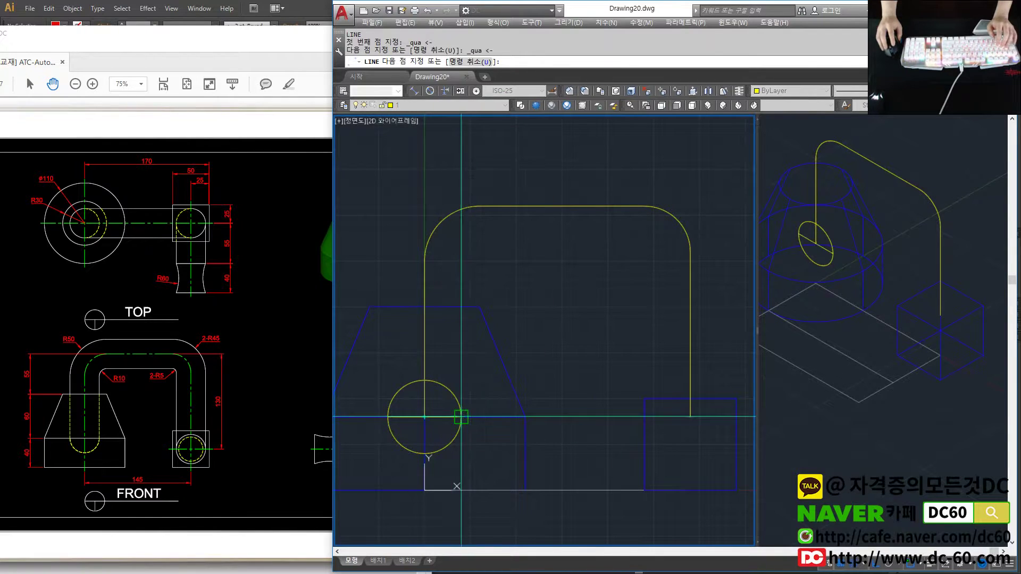
{"action": "left_click", "coordinate": [424, 429]}
{"action": "key", "text": "Return"}
Step: Trim the R20 circle down to a quarter arc
{"action": "type", "text": "ex"}
{"action": "key", "text": "Escape"}
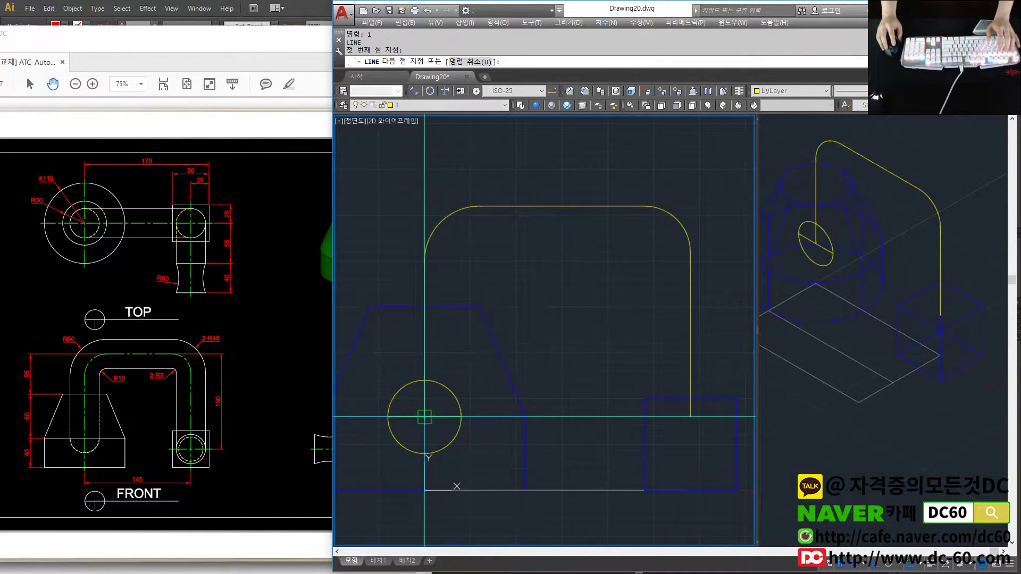
{"action": "type", "text": "f"}
{"action": "key", "text": "Return"}
{"action": "left_click", "coordinate": [422, 467]}
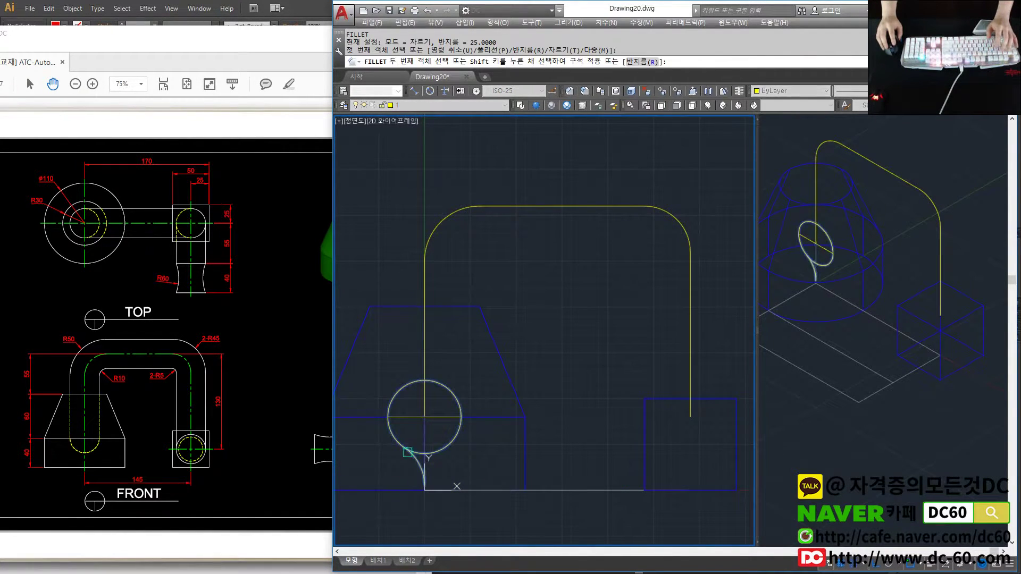
{"action": "type", "text": "tr"}
{"action": "key", "text": "Return"}
{"action": "key", "text": "Return"}
{"action": "left_click", "coordinate": [411, 448]}
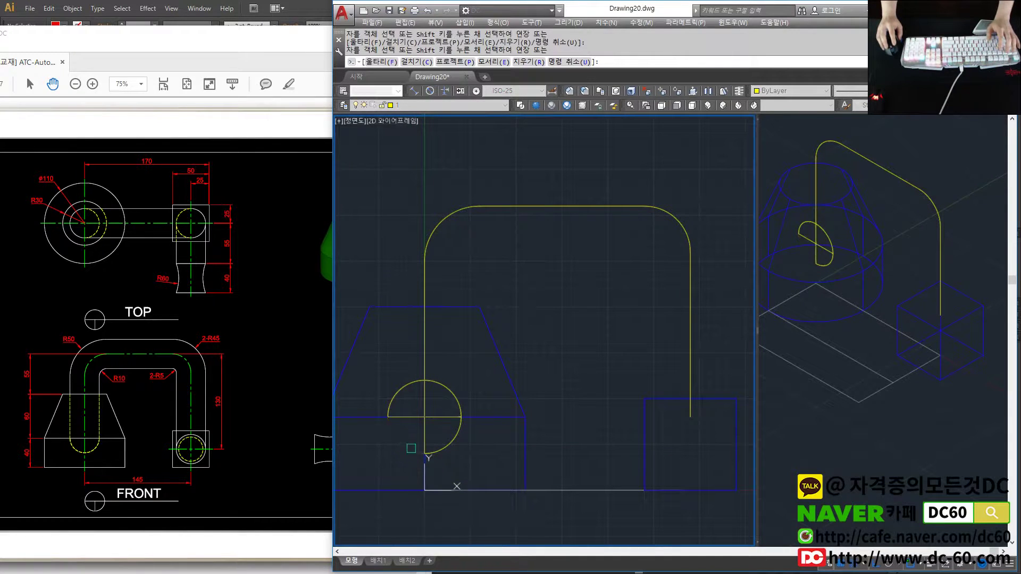
{"action": "left_click", "coordinate": [443, 392]}
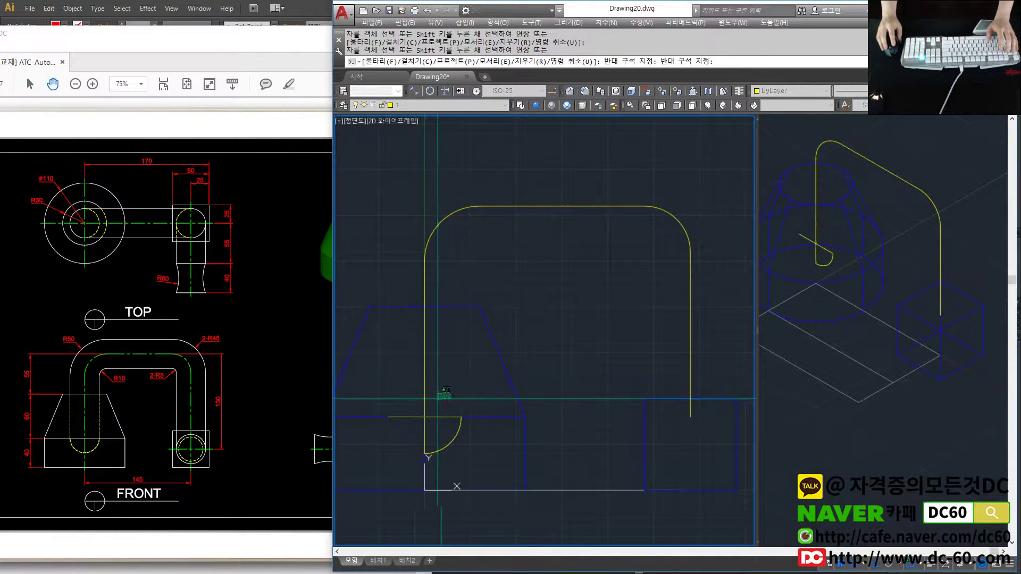
{"action": "left_click", "coordinate": [411, 412]}
{"action": "key", "text": "Escape"}
Step: Convert the quarter-circle outline into a region
{"action": "type", "text": "reg"}
{"action": "key", "text": "Return"}
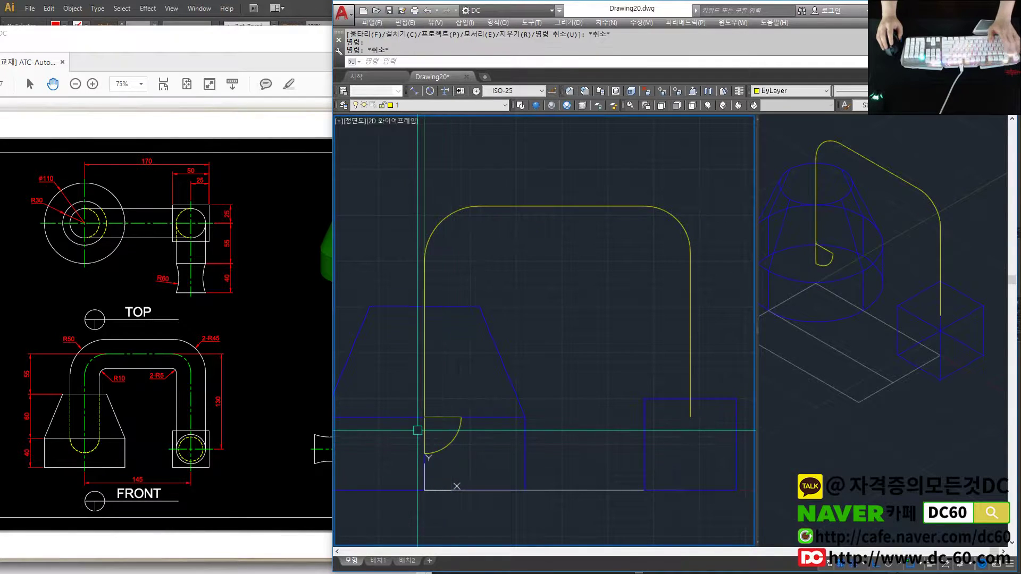
{"action": "left_click", "coordinate": [418, 410]}
{"action": "left_click", "coordinate": [476, 459]}
{"action": "key", "text": "Return"}
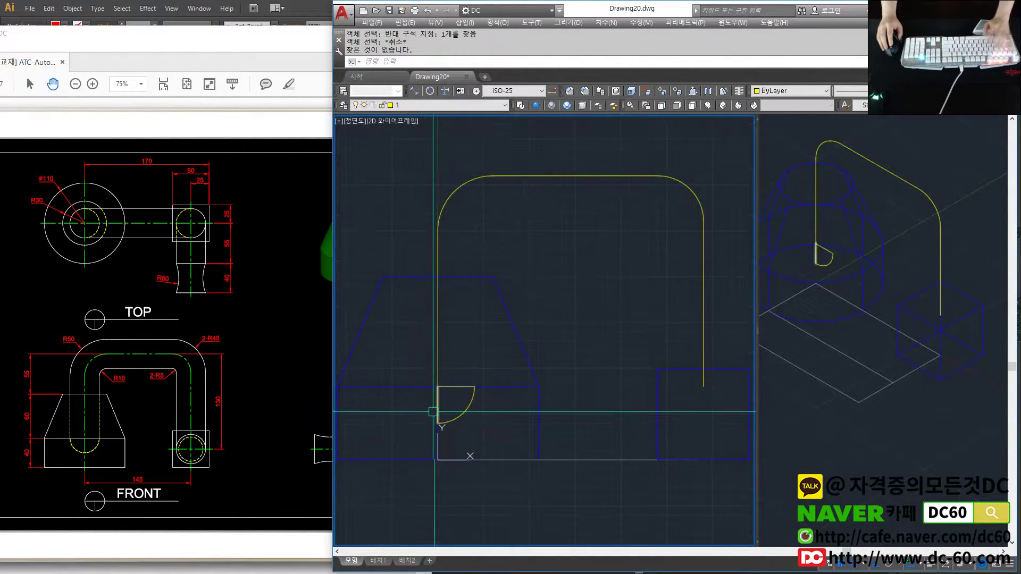
{"action": "type", "text": "88"}
Step: Revolve the quarter-circle region 360° about the vertical axis at the path end
{"action": "middle_click_drag", "start_coordinate": [465, 456], "coordinate": [477, 426]}
{"action": "type", "text": "rev"}
{"action": "key", "text": "Return"}
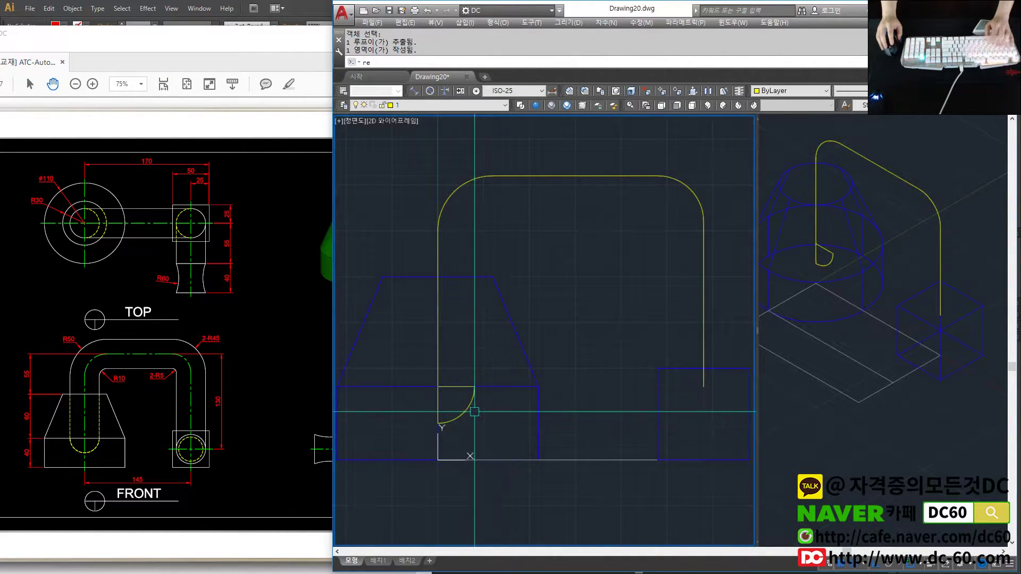
{"action": "left_click", "coordinate": [468, 410]}
{"action": "key", "text": "Return"}
{"action": "left_click", "coordinate": [438, 386]}
{"action": "left_click", "coordinate": [438, 424]}
{"action": "key", "text": "Return"}
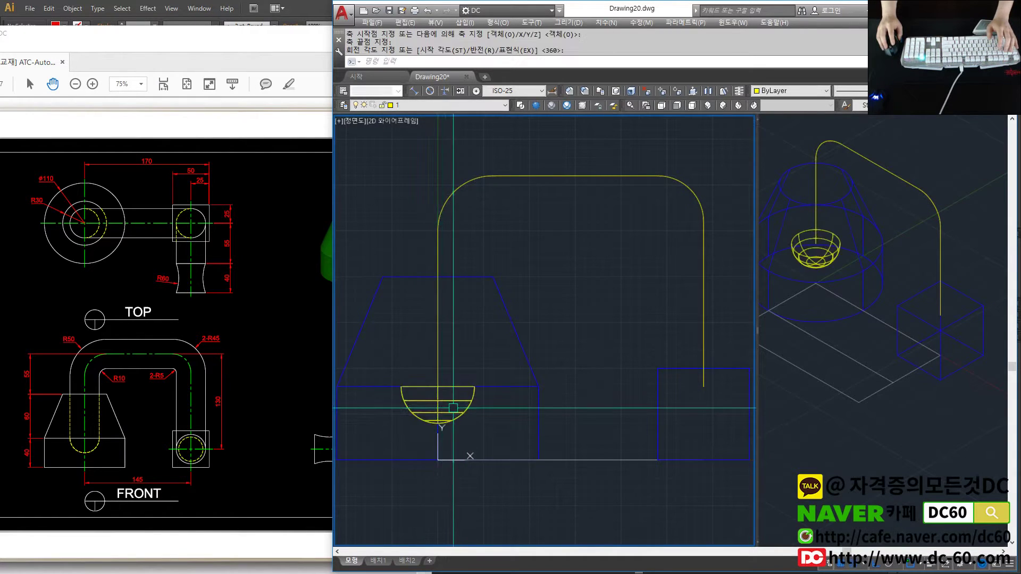
Step: Clear the hemisphere's selection and bring the reference PDF to the front
{"action": "key", "text": "Escape"}
{"action": "key", "text": "Escape"}
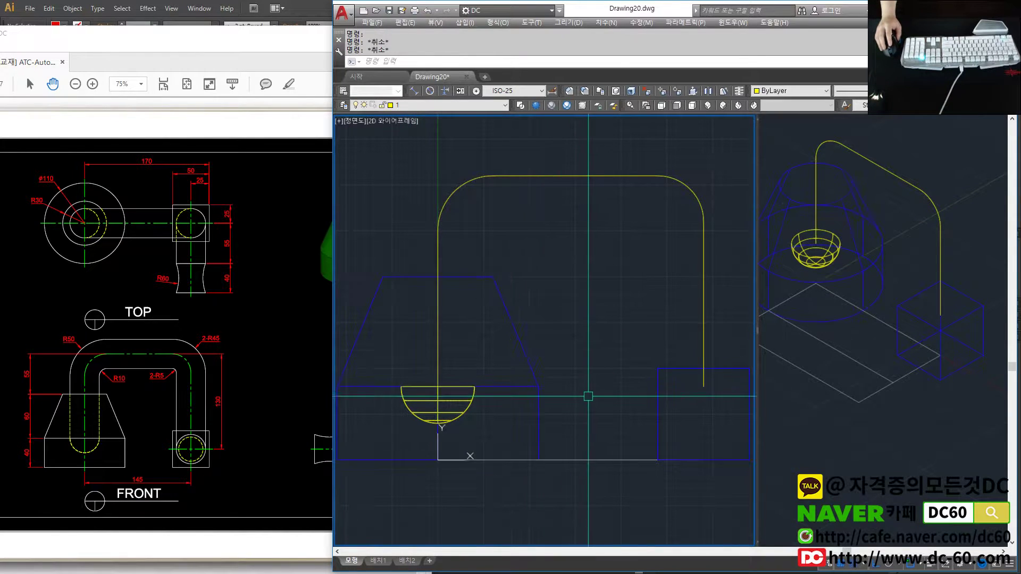
{"action": "middle_click_drag", "start_coordinate": [622, 383], "coordinate": [620, 383]}
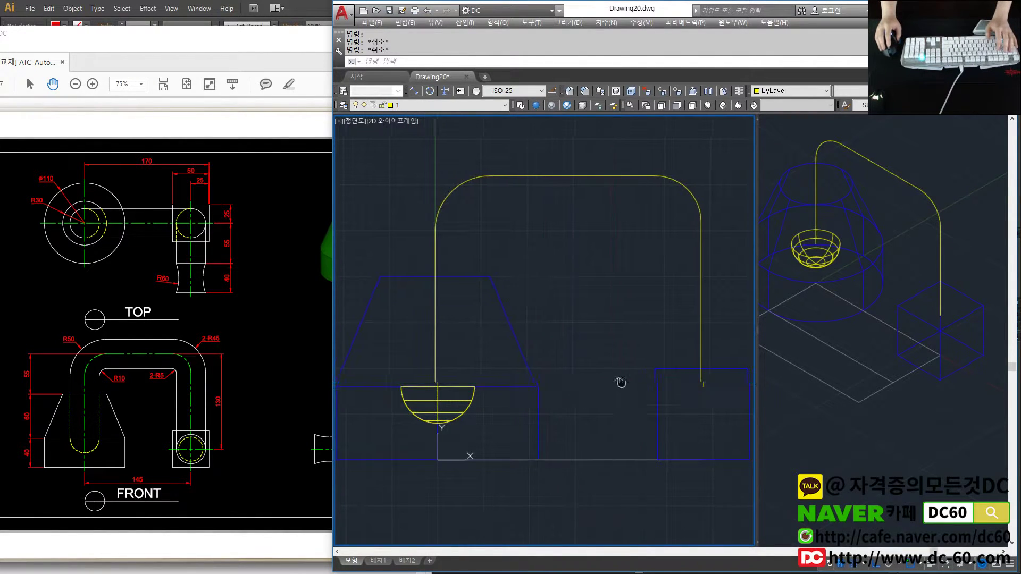
{"action": "left_click", "coordinate": [217, 420]}
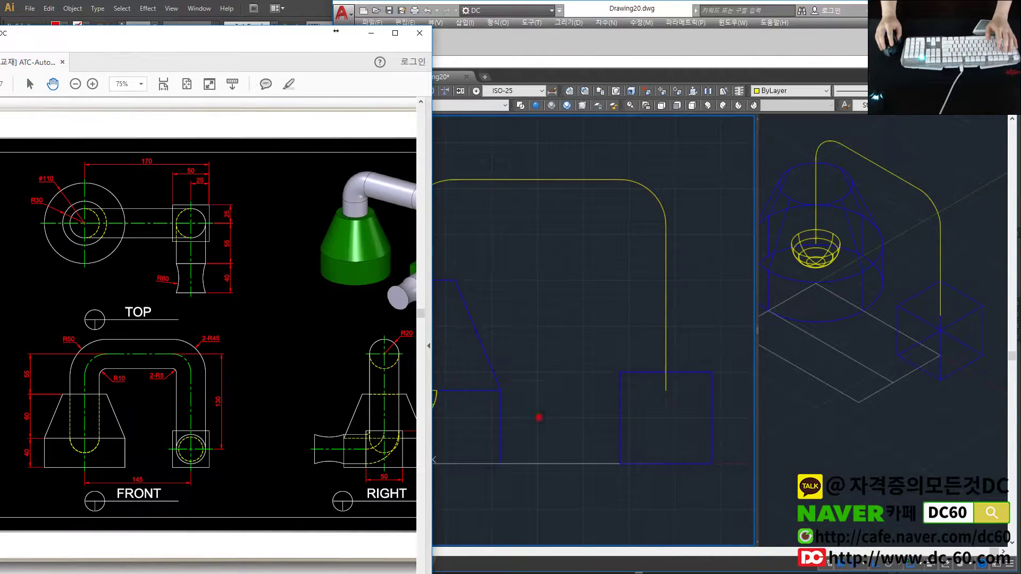
Step: Switch the AutoCAD drawing to the Right view
{"action": "left_click", "coordinate": [538, 418]}
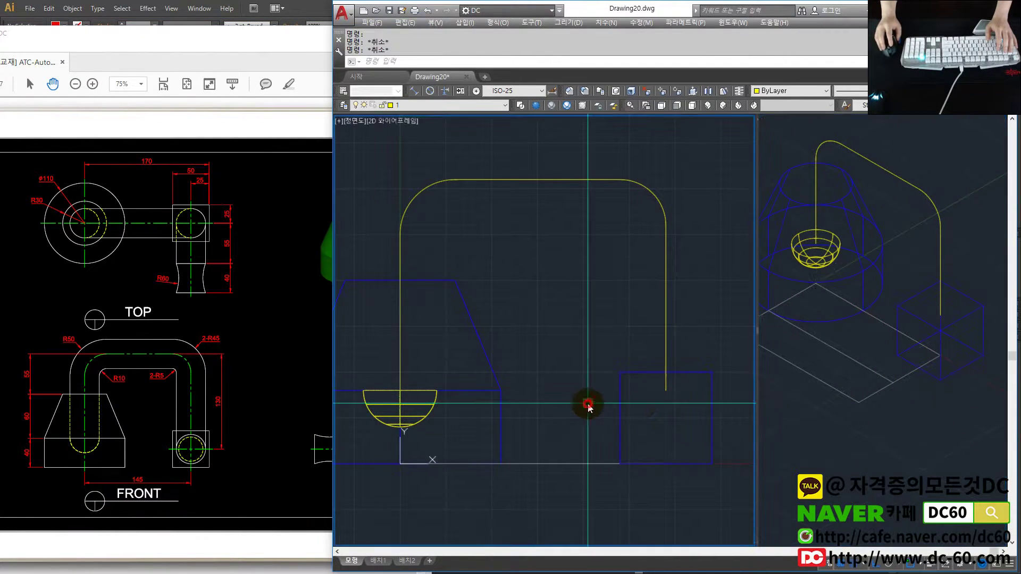
{"action": "type", "text": "y"}
{"action": "key", "text": "Return"}
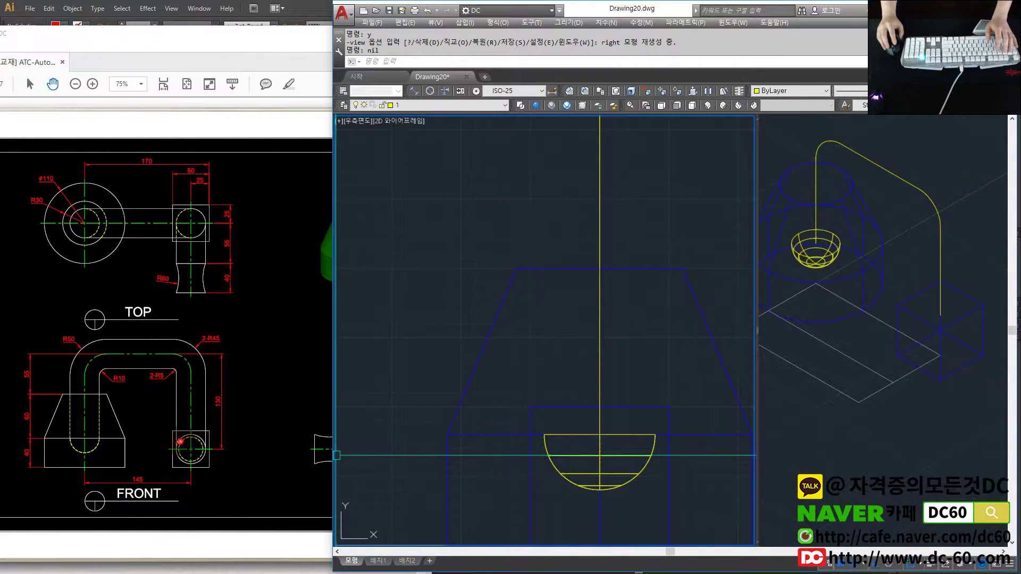
Step: Study the PDF's RIGHT view, then return to AutoCAD
{"action": "left_click", "coordinate": [325, 448]}
{"action": "scroll", "coordinate": [391, 456], "scroll_direction": "down", "scroll_amount": 1}
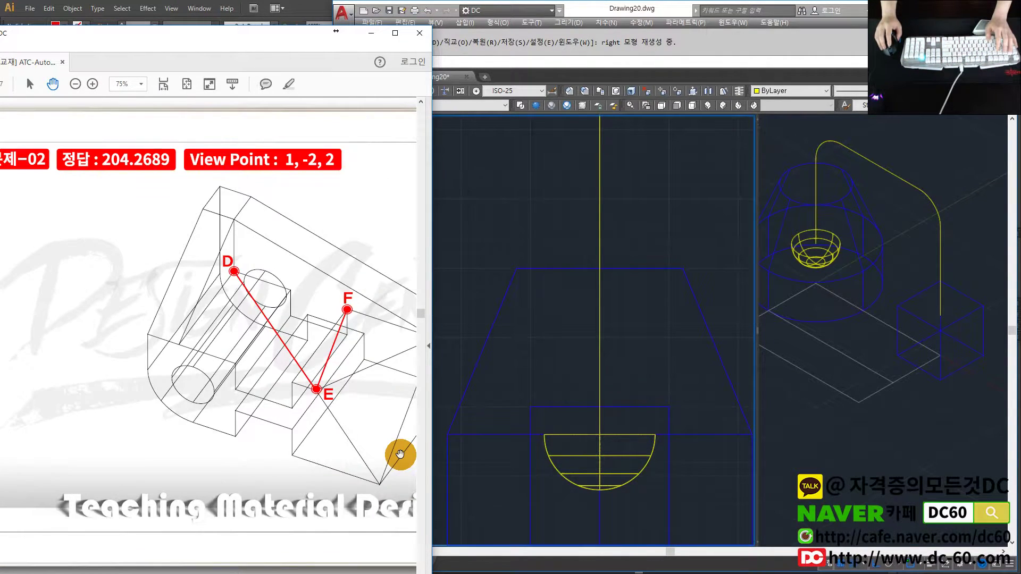
{"action": "scroll", "coordinate": [395, 455], "scroll_direction": "up", "scroll_amount": 1}
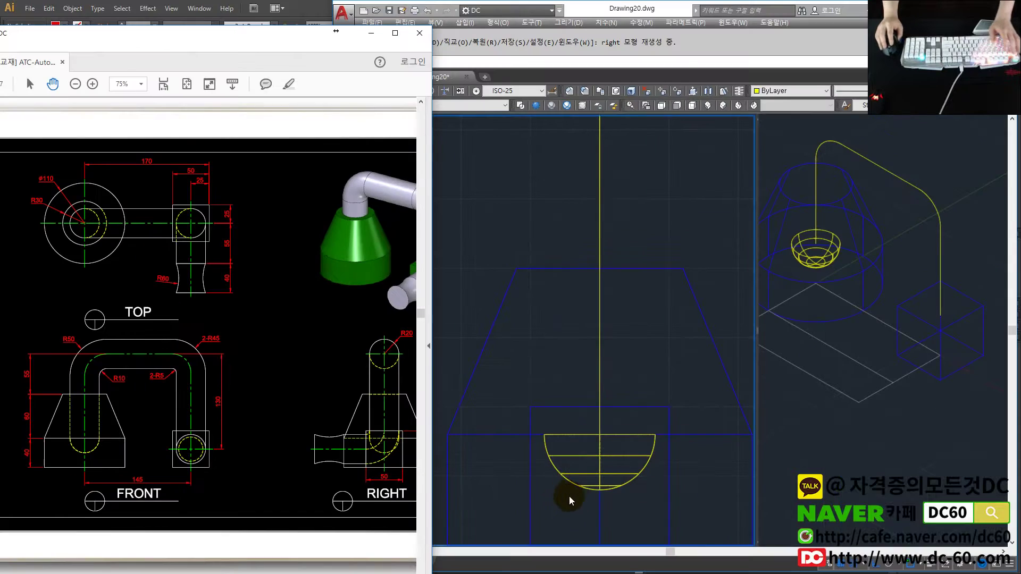
{"action": "left_click", "coordinate": [568, 488]}
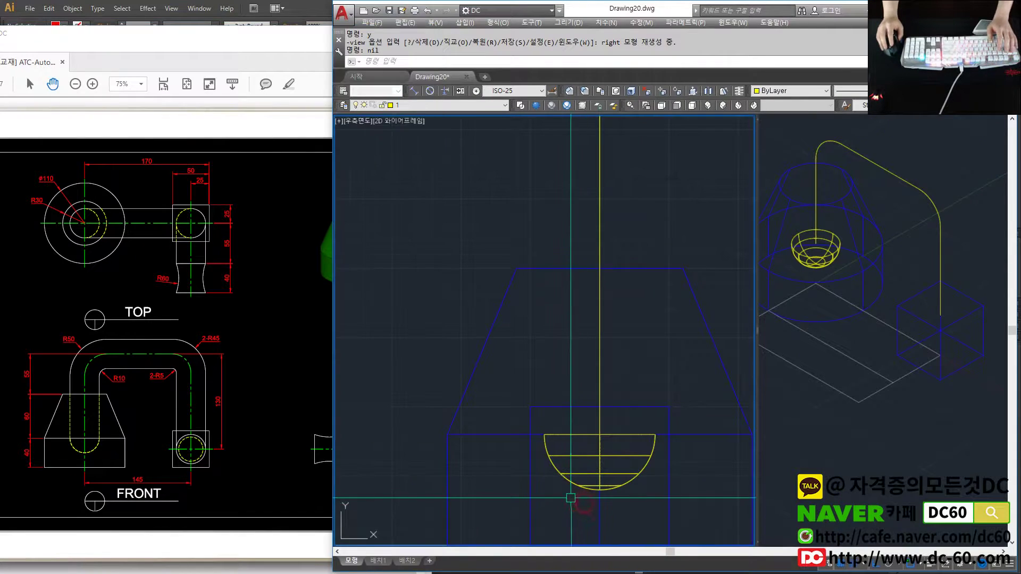
{"action": "left_click", "coordinate": [283, 462]}
{"action": "left_click_drag", "start_coordinate": [309, 451], "coordinate": [302, 451]}
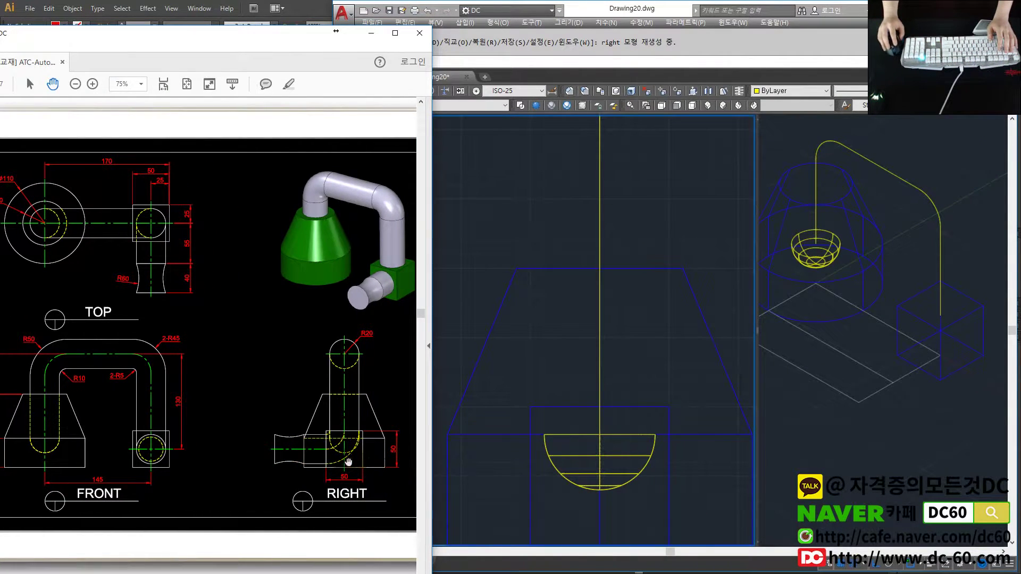
{"action": "left_click", "coordinate": [598, 496]}
Step: Sketch and cancel a trial line under the bowl, then select the yellow bowl
{"action": "scroll", "coordinate": [598, 496], "scroll_direction": "down", "scroll_amount": 2}
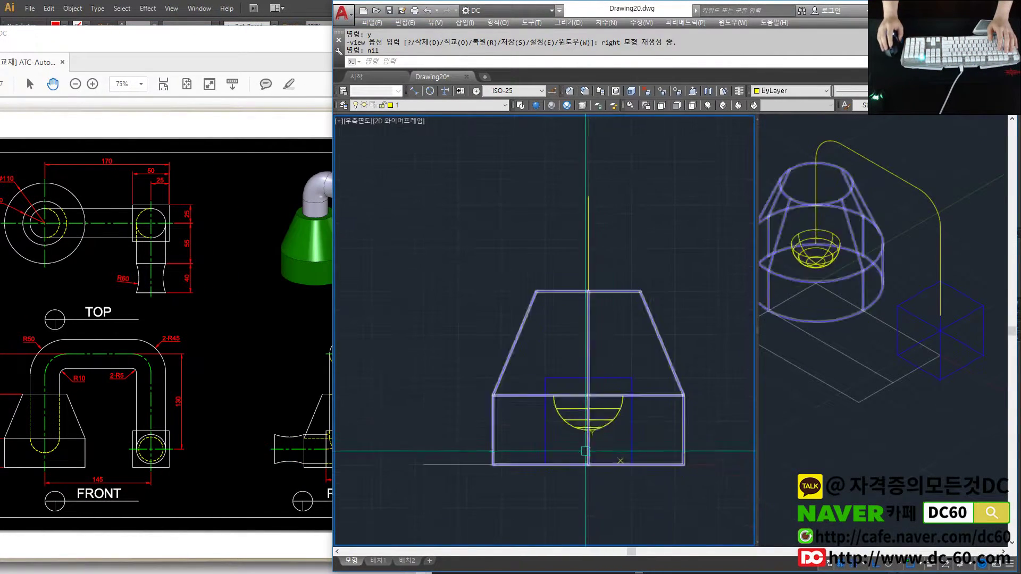
{"action": "scroll", "coordinate": [585, 425], "scroll_direction": "up", "scroll_amount": 2}
{"action": "type", "text": "l"}
{"action": "key", "text": "Return"}
{"action": "left_click", "coordinate": [520, 472]}
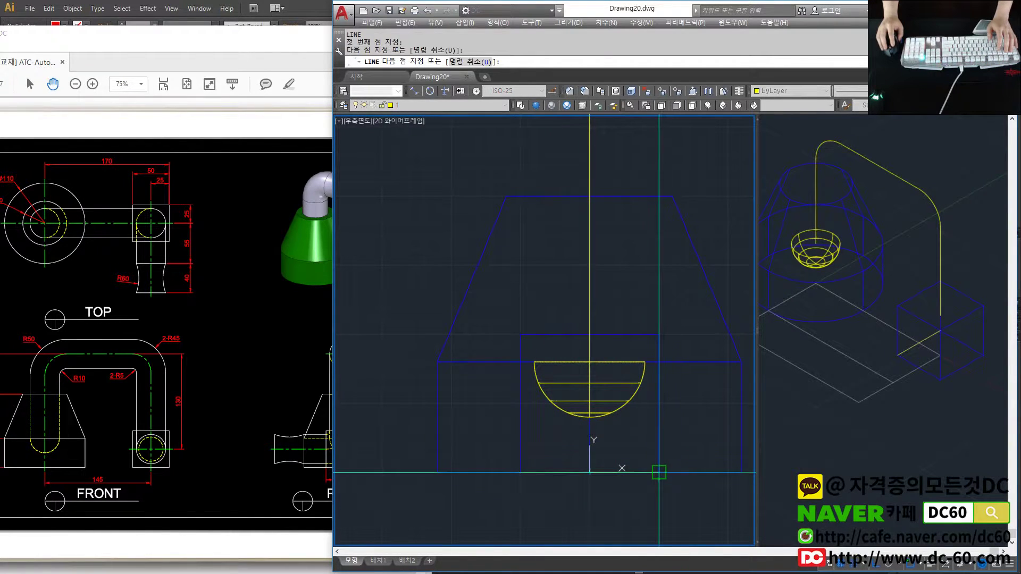
{"action": "left_click", "coordinate": [659, 472]}
{"action": "key", "text": "Escape"}
{"action": "left_click", "coordinate": [597, 444]}
{"action": "key", "text": "Escape"}
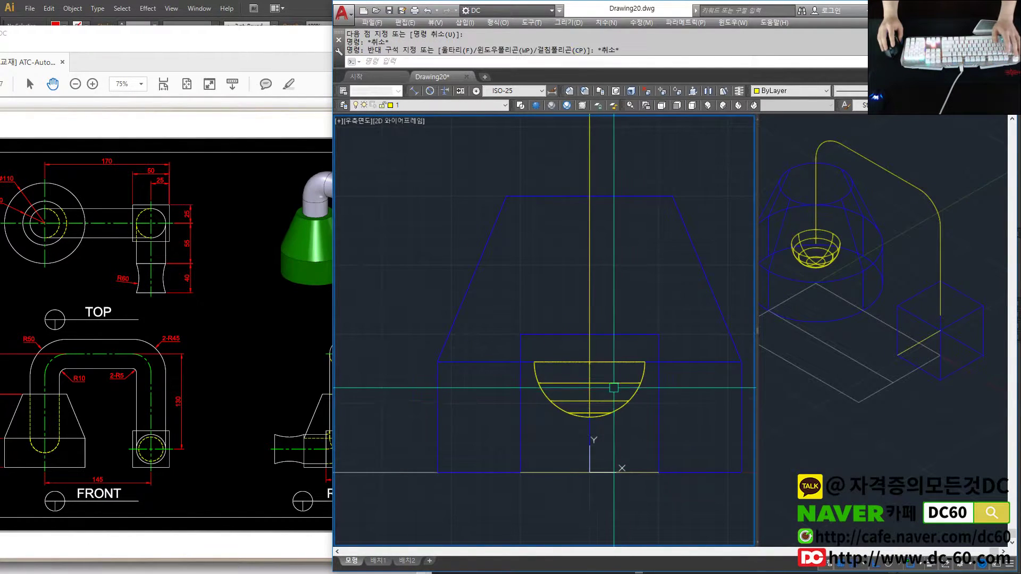
{"action": "left_click", "coordinate": [614, 388]}
{"action": "key", "text": "Escape"}
{"action": "left_click", "coordinate": [624, 404]}
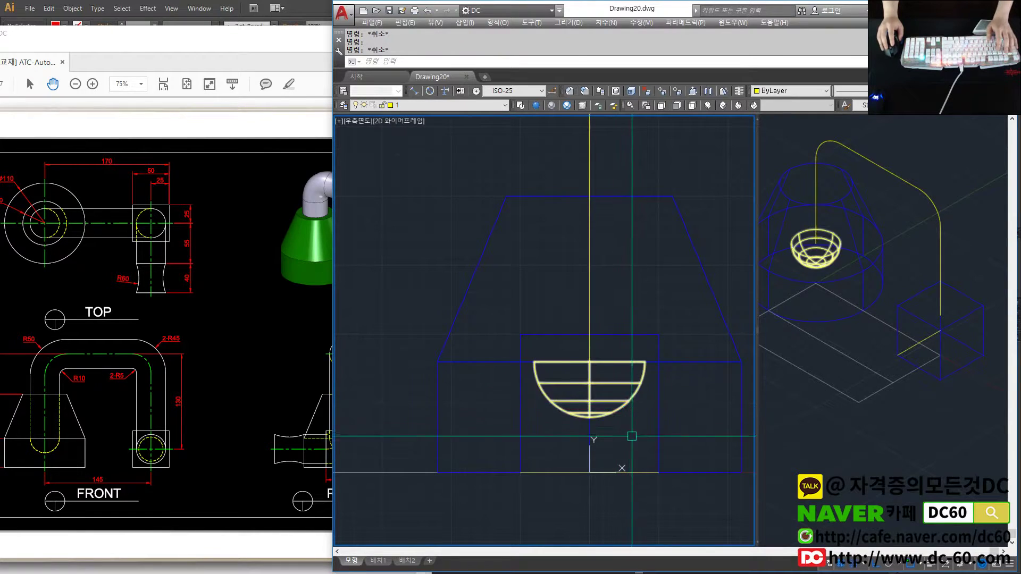
Step: Offset the bottom line 25 upward to run just under the yellow bowl
{"action": "type", "text": "3"}
{"action": "key", "text": "Return"}
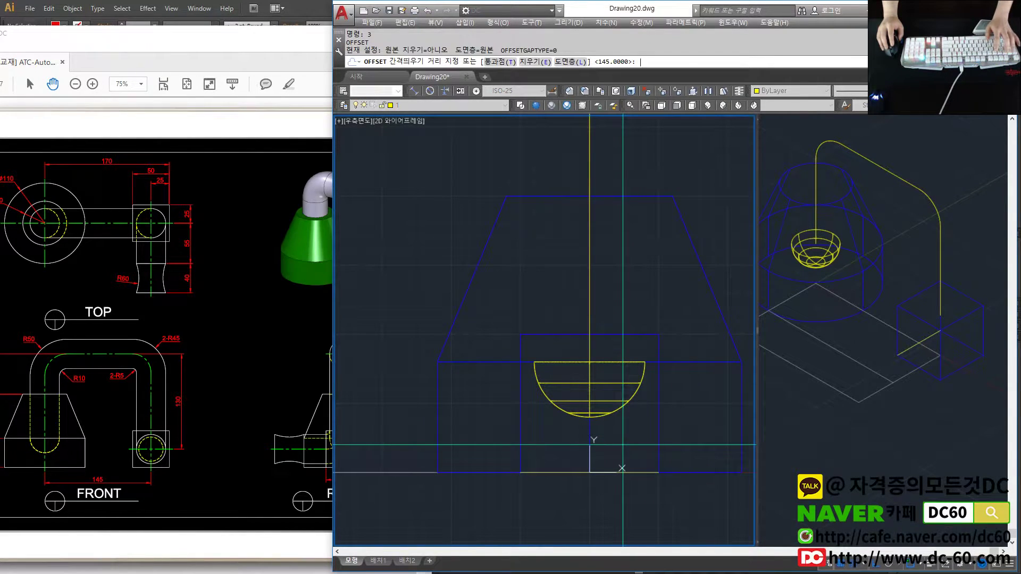
{"action": "type", "text": "25"}
{"action": "key", "text": "Return"}
{"action": "left_click", "coordinate": [638, 472]}
{"action": "left_click", "coordinate": [649, 437]}
{"action": "key", "text": "Return"}
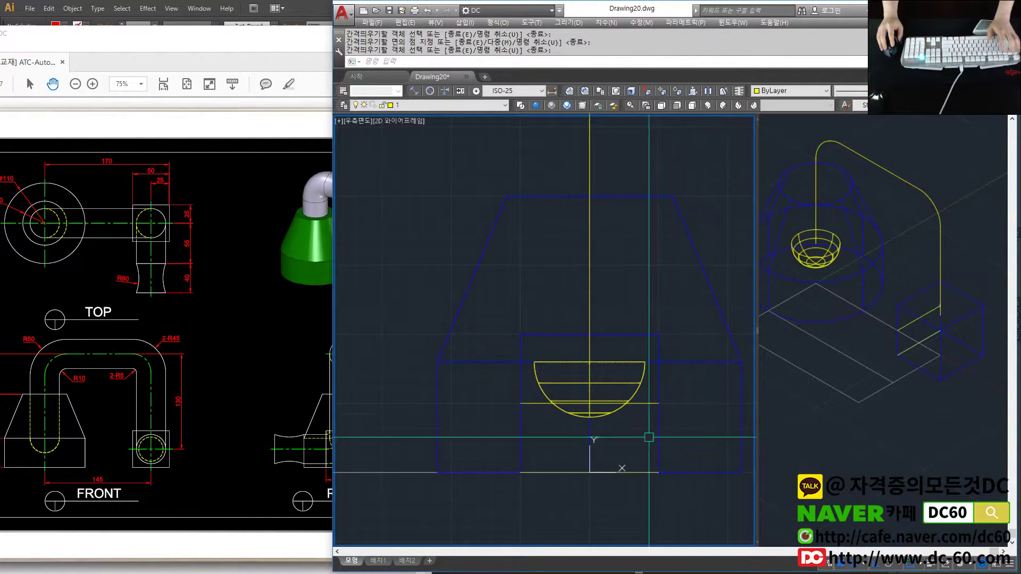
Step: Attempt an erase, cancel the selection, and shift the side view right
{"action": "type", "text": "e"}
{"action": "key", "text": "Return"}
{"action": "left_click", "coordinate": [622, 468]}
{"action": "right_click", "coordinate": [621, 468]}
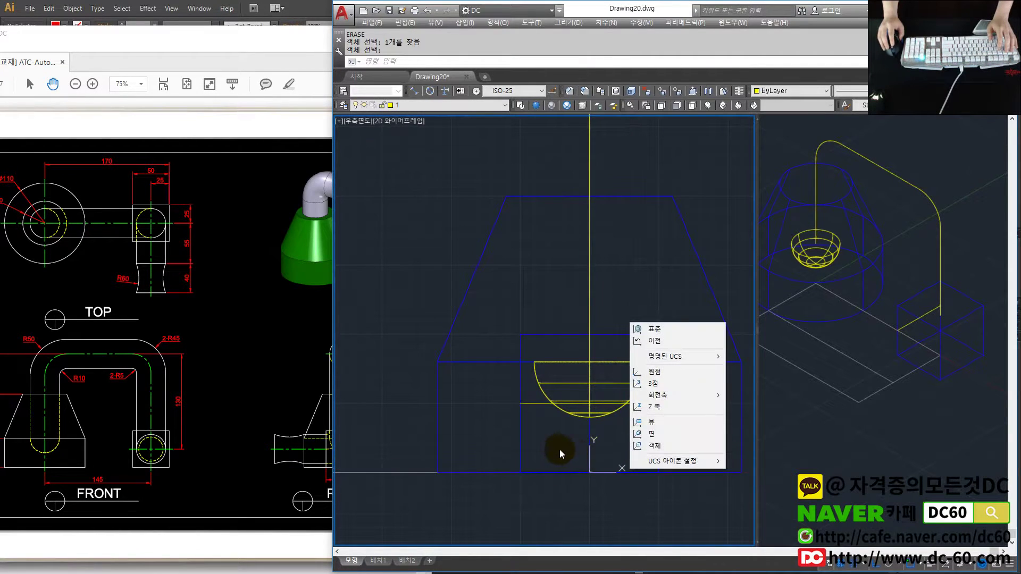
{"action": "left_click", "coordinate": [559, 449]}
{"action": "key", "text": "Escape"}
{"action": "key", "text": "Escape"}
{"action": "middle_click_drag", "start_coordinate": [540, 432], "coordinate": [603, 433]}
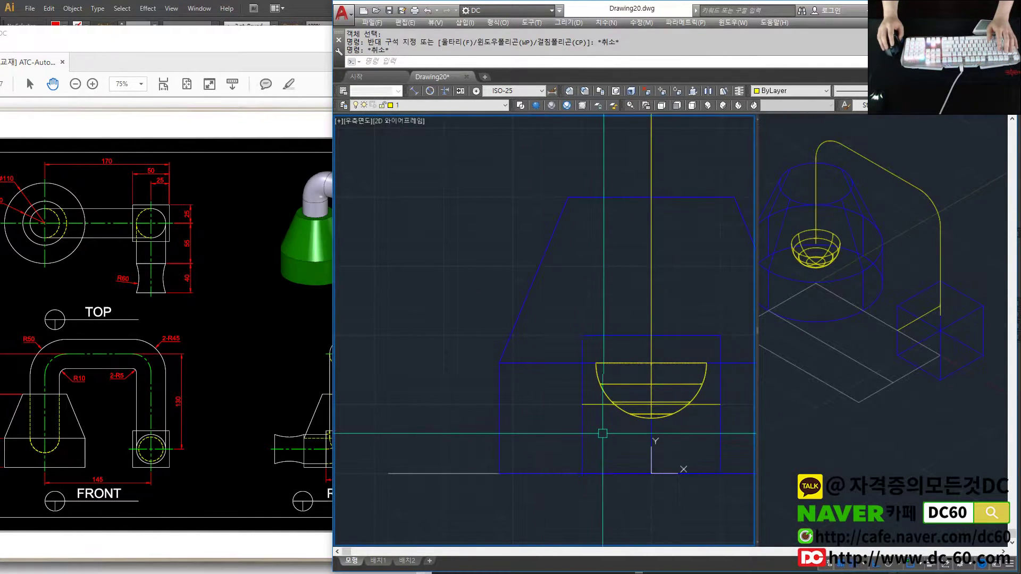
Step: Try a radius-25 fillet between the lines, which fails as not coplanar
{"action": "type", "text": "f"}
{"action": "key", "text": "Return"}
{"action": "type", "text": "r"}
{"action": "key", "text": "Return"}
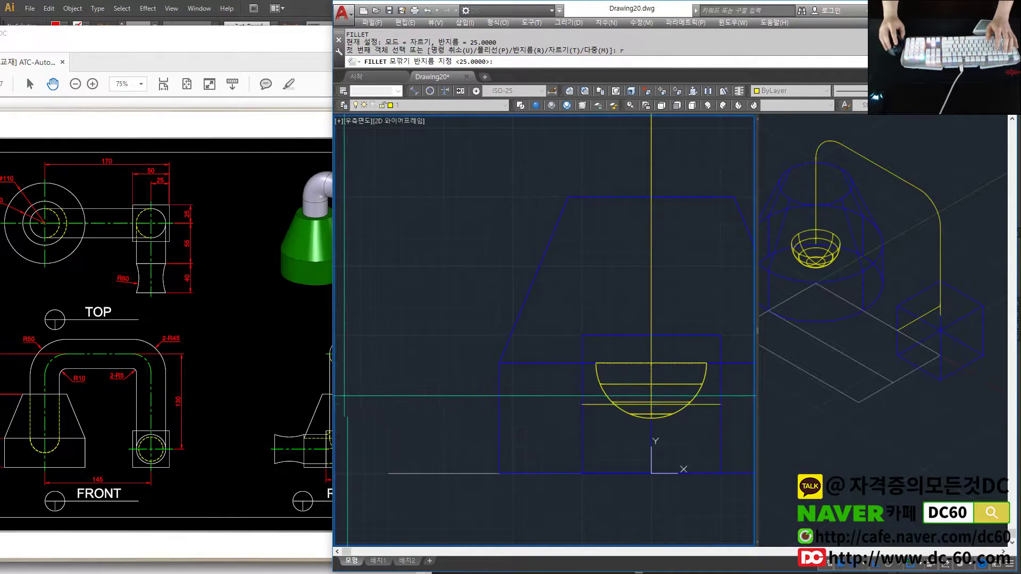
{"action": "type", "text": "5"}
{"action": "key", "text": "Return"}
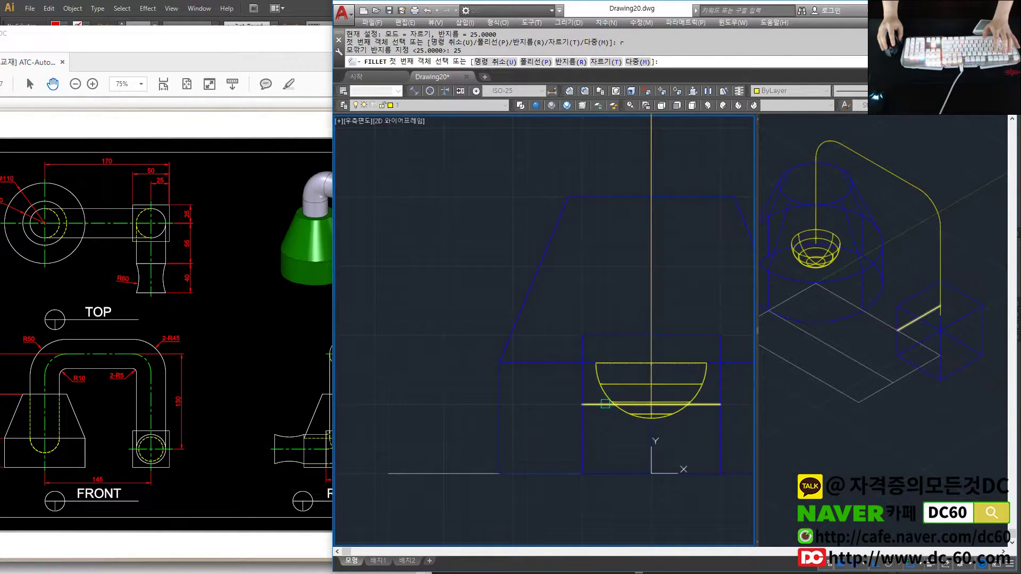
{"action": "left_click", "coordinate": [605, 403]}
{"action": "left_click", "coordinate": [644, 361]}
{"action": "key", "text": "Escape"}
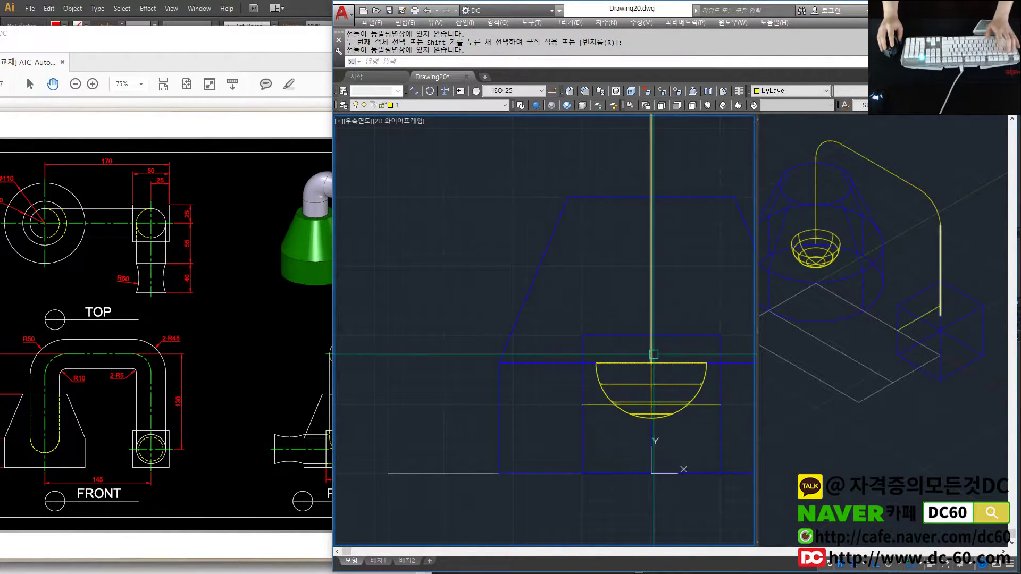
{"action": "left_click", "coordinate": [913, 346]}
{"action": "scroll", "coordinate": [953, 325], "scroll_direction": "up", "scroll_amount": 2}
Step: Switch the left viewport to the front view
{"action": "scroll", "coordinate": [954, 324], "scroll_direction": "up", "scroll_amount": 2}
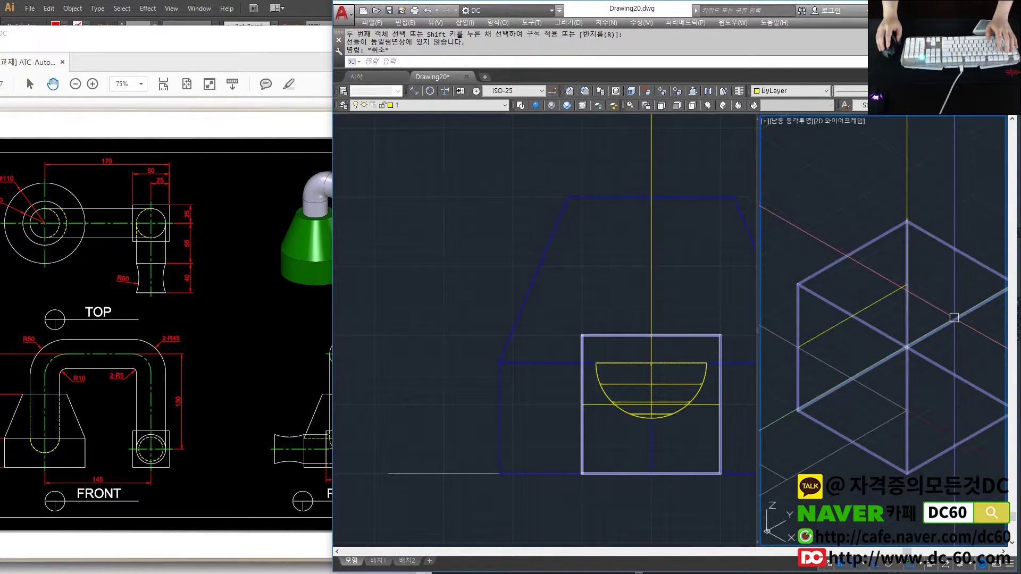
{"action": "scroll", "coordinate": [953, 326], "scroll_direction": "up", "scroll_amount": 2}
{"action": "scroll", "coordinate": [954, 328], "scroll_direction": "up", "scroll_amount": 1}
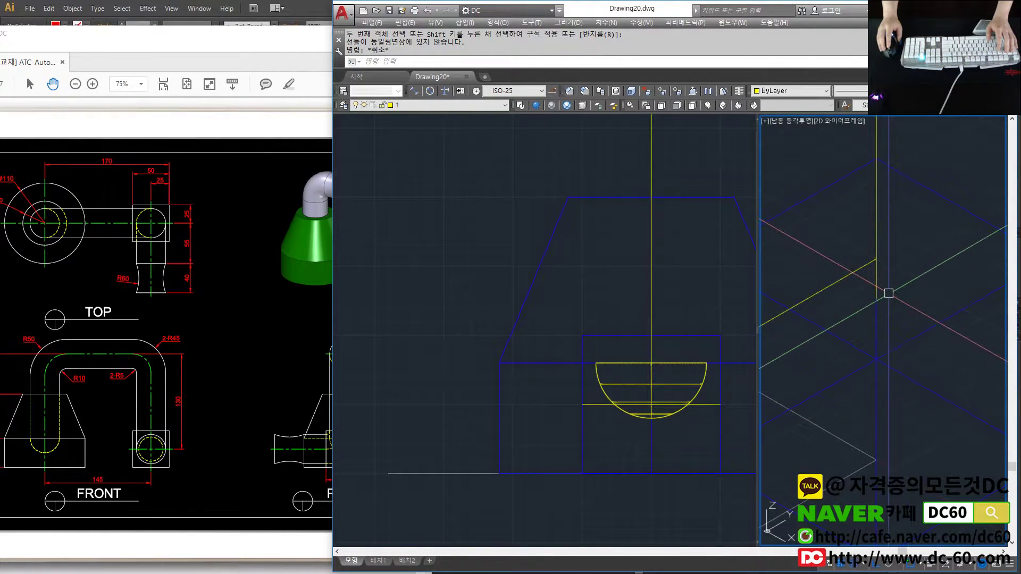
{"action": "left_click", "coordinate": [694, 403]}
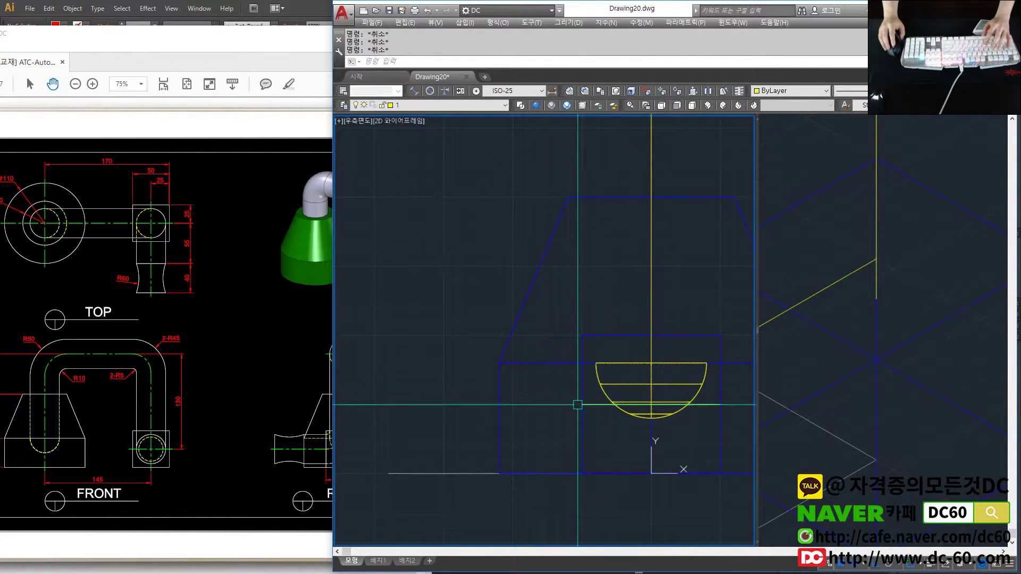
{"action": "type", "text": "g"}
{"action": "key", "text": "Return"}
Step: Erase the stray helper line in the front view
{"action": "scroll", "coordinate": [577, 404], "scroll_direction": "down", "scroll_amount": 2}
{"action": "middle_click_drag", "start_coordinate": [523, 406], "coordinate": [506, 394]}
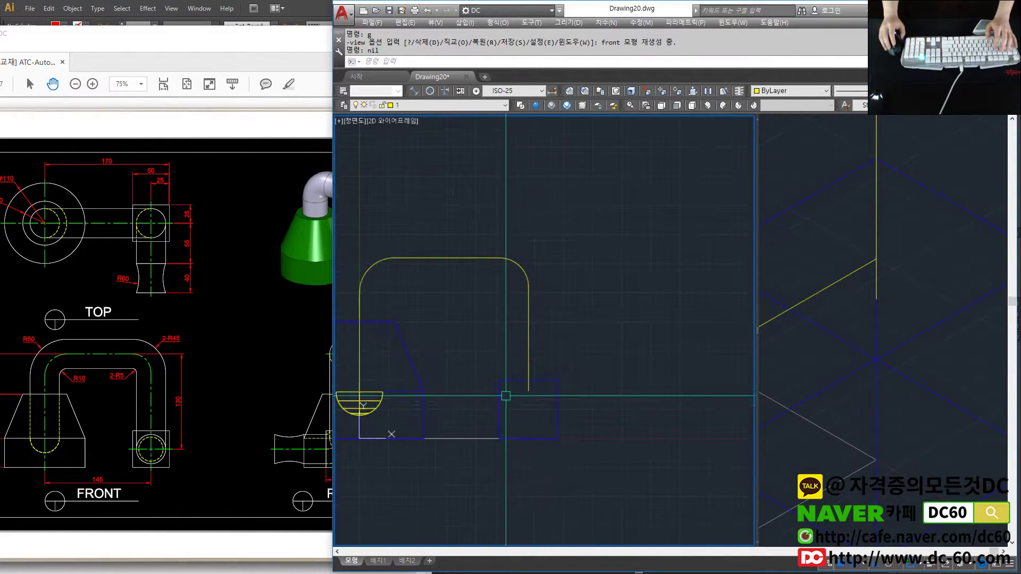
{"action": "left_click", "coordinate": [530, 424]}
{"action": "scroll", "coordinate": [507, 406], "scroll_direction": "up", "scroll_amount": 2}
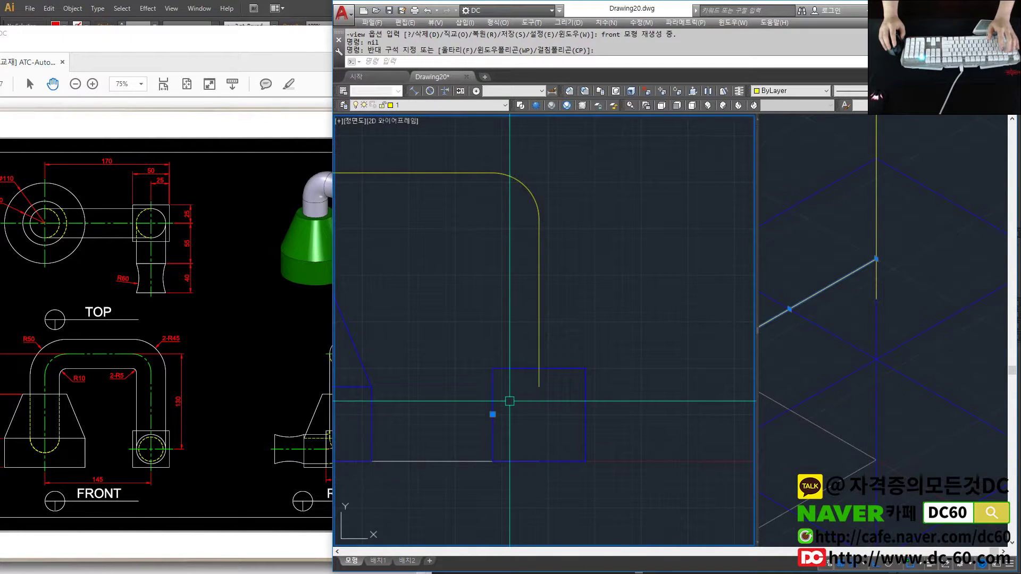
{"action": "type", "text": "e"}
{"action": "key", "text": "Return"}
{"action": "left_click", "coordinate": [536, 441]}
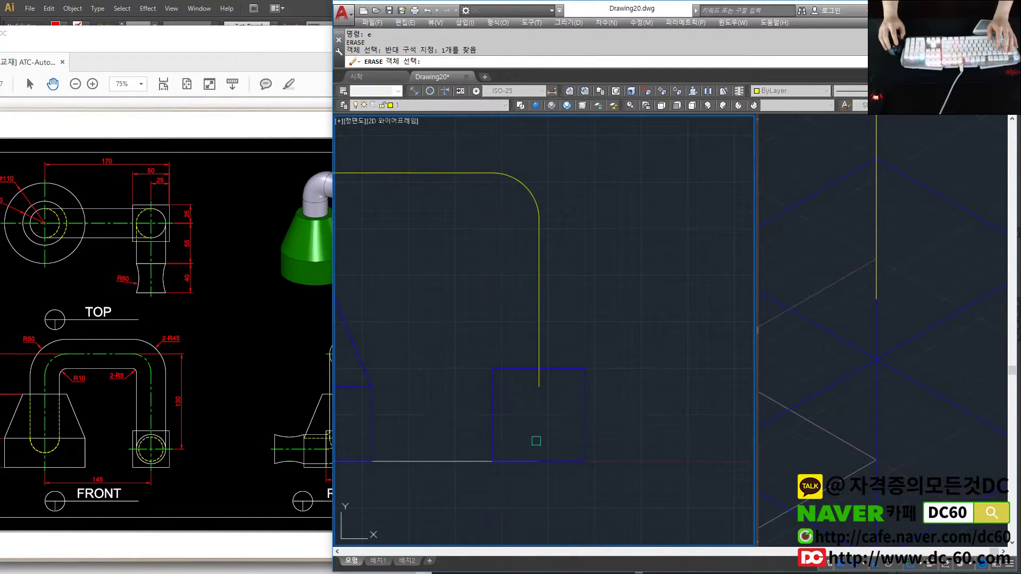
{"action": "scroll", "coordinate": [497, 421], "scroll_direction": "down", "scroll_amount": 2}
{"action": "key", "text": "Return"}
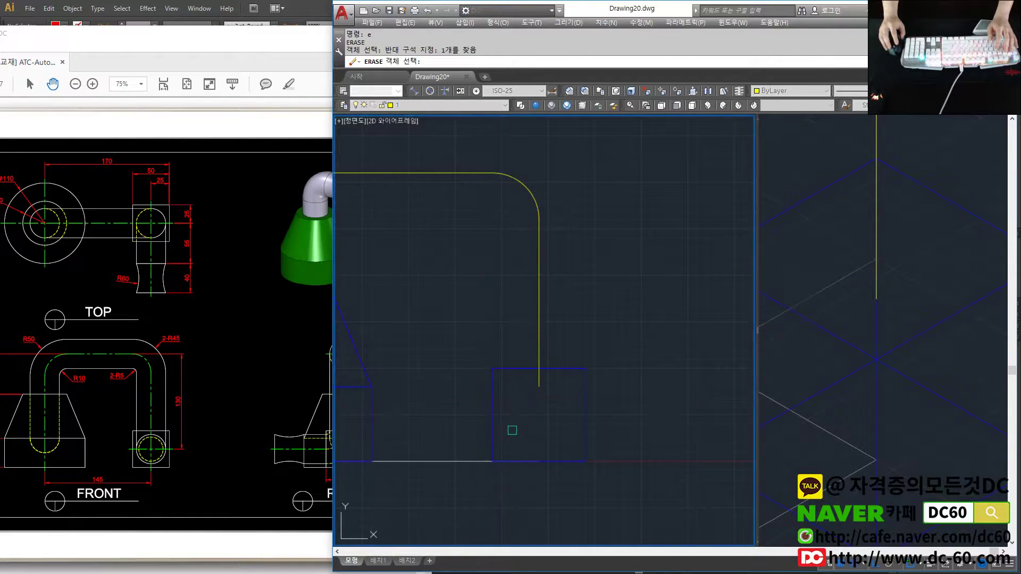
Step: Move the bowl's hatch onto layer 3 and turn that layer off
{"action": "scroll", "coordinate": [477, 422], "scroll_direction": "down", "scroll_amount": 1}
{"action": "scroll", "coordinate": [477, 423], "scroll_direction": "up", "scroll_amount": 2}
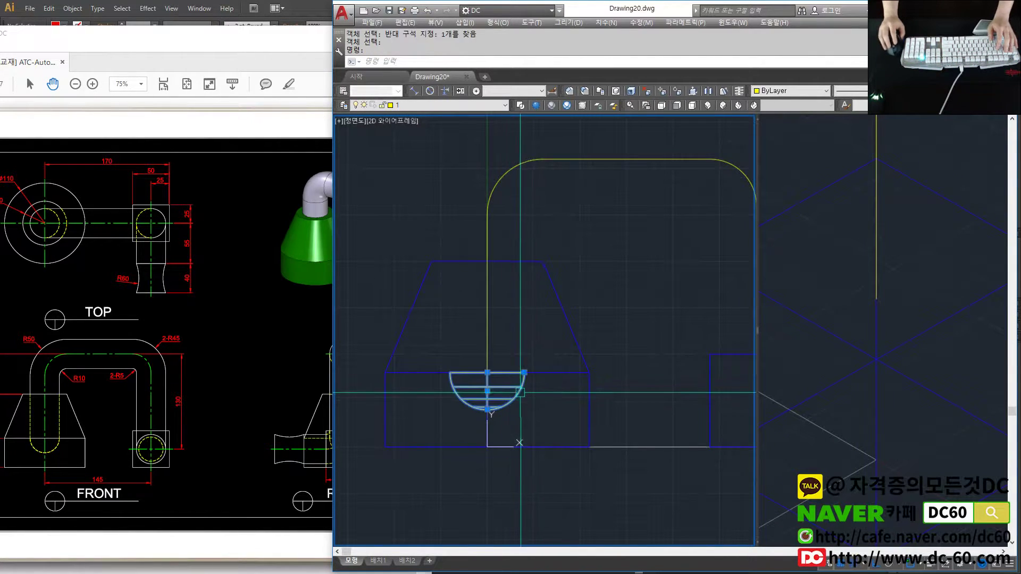
{"action": "key", "text": "Escape"}
{"action": "left_click", "coordinate": [495, 393]}
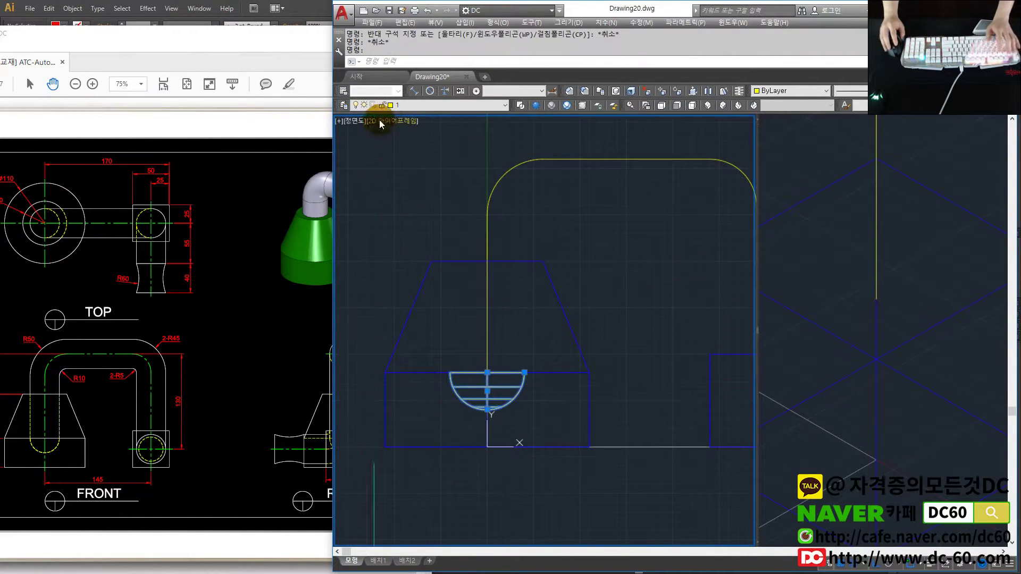
{"action": "left_click", "coordinate": [393, 106]}
{"action": "left_click", "coordinate": [405, 130]}
{"action": "key", "text": "Escape"}
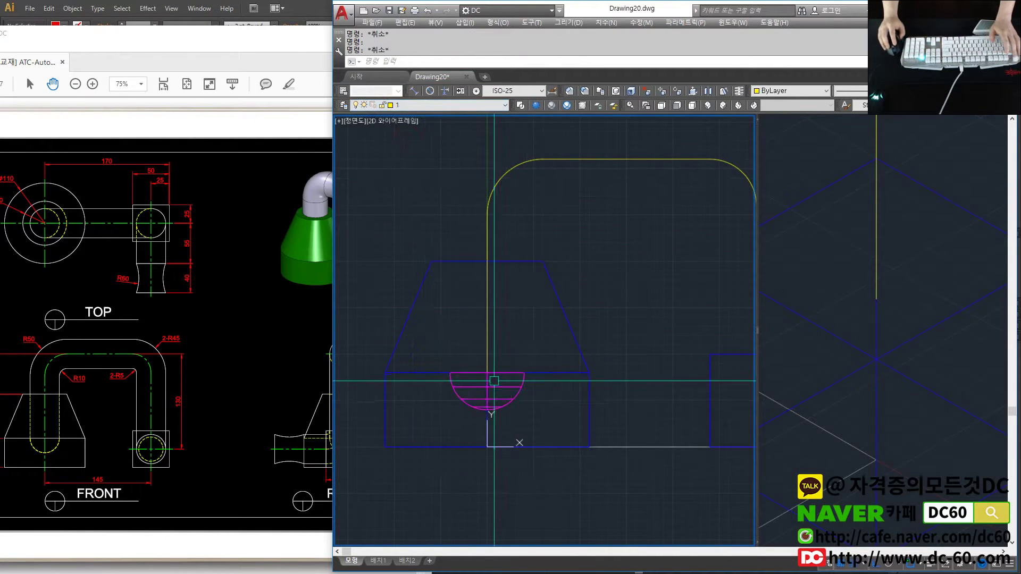
{"action": "type", "text": "1k"}
{"action": "left_click", "coordinate": [503, 394]}
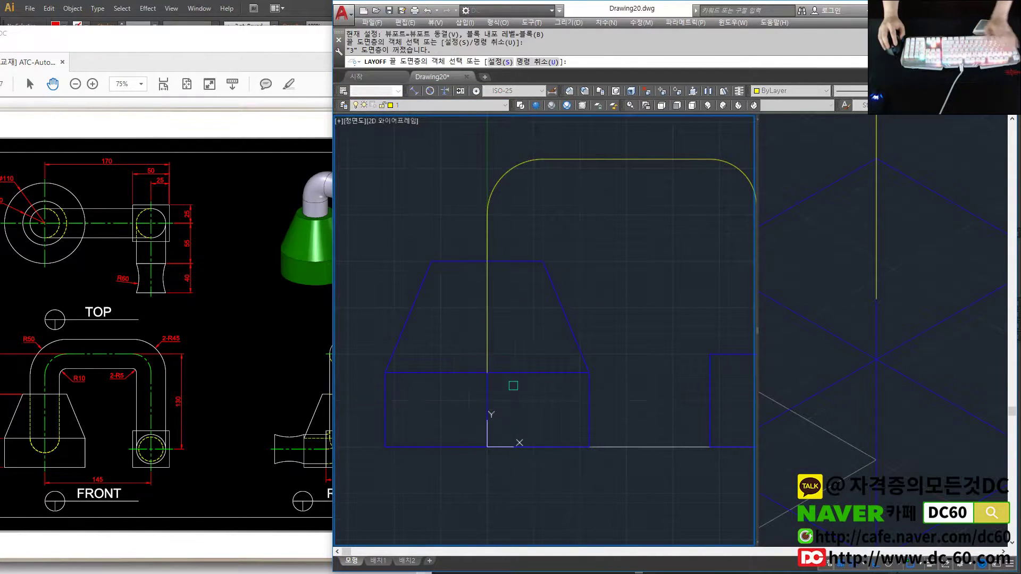
{"action": "key", "text": "Escape"}
{"action": "middle_click_drag", "start_coordinate": [618, 383], "coordinate": [487, 378]}
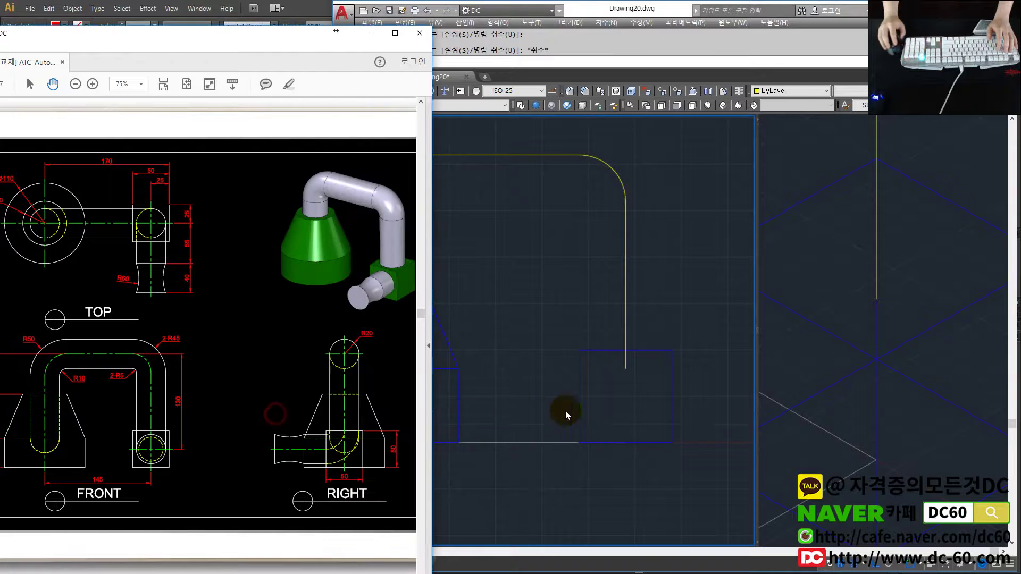
Step: Cancel a stray line command and make the front viewport active
{"action": "type", "text": "1"}
{"action": "key", "text": "Return"}
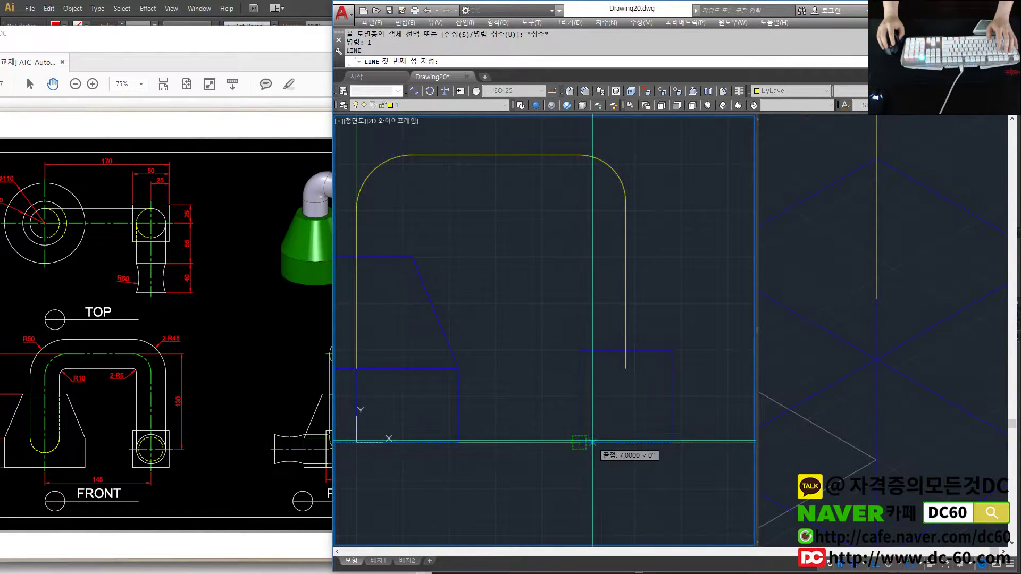
{"action": "key", "text": "Escape"}
{"action": "key", "text": "Escape"}
{"action": "left_click", "coordinate": [895, 374]}
{"action": "scroll", "coordinate": [895, 374], "scroll_direction": "down", "scroll_amount": 3}
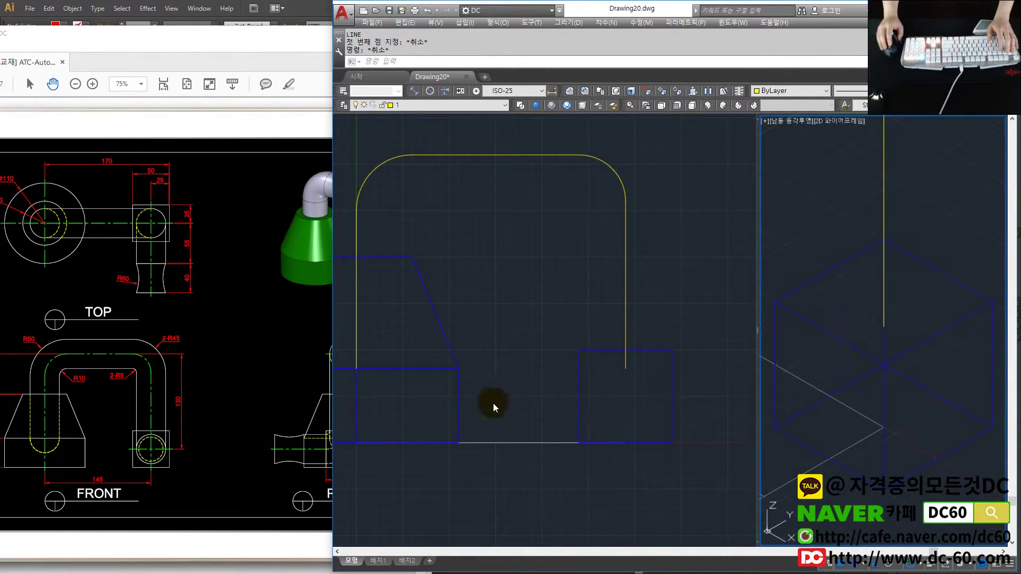
{"action": "left_click", "coordinate": [391, 380]}
Step: Draw a short horizontal line rightward from the yellow path's end
{"action": "type", "text": "1"}
{"action": "key", "text": "Escape"}
{"action": "key", "text": "Escape"}
{"action": "type", "text": "1"}
{"action": "key", "text": "Return"}
{"action": "left_click", "coordinate": [625, 368]}
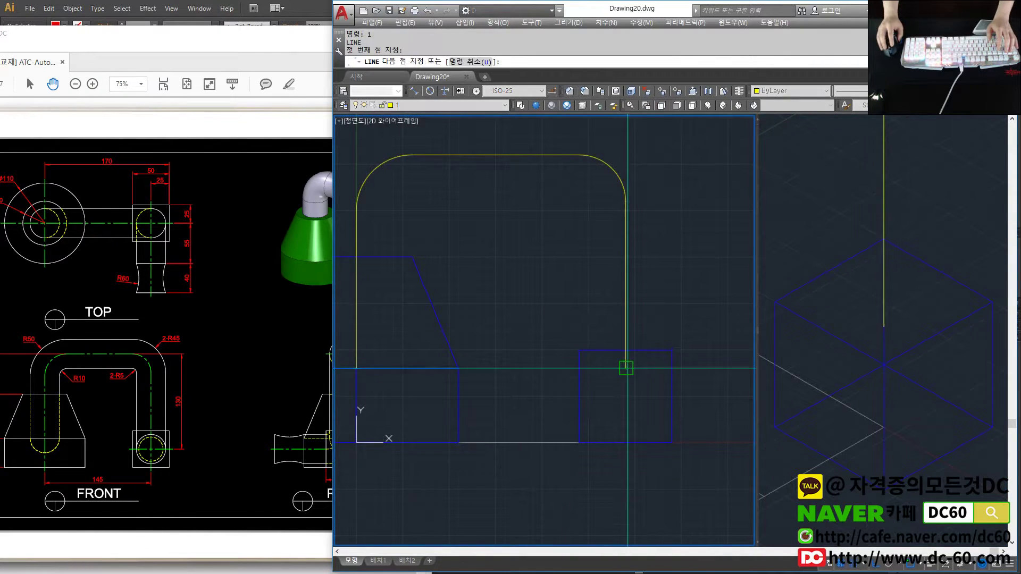
{"action": "middle_click_drag", "start_coordinate": [633, 367], "coordinate": [565, 367]}
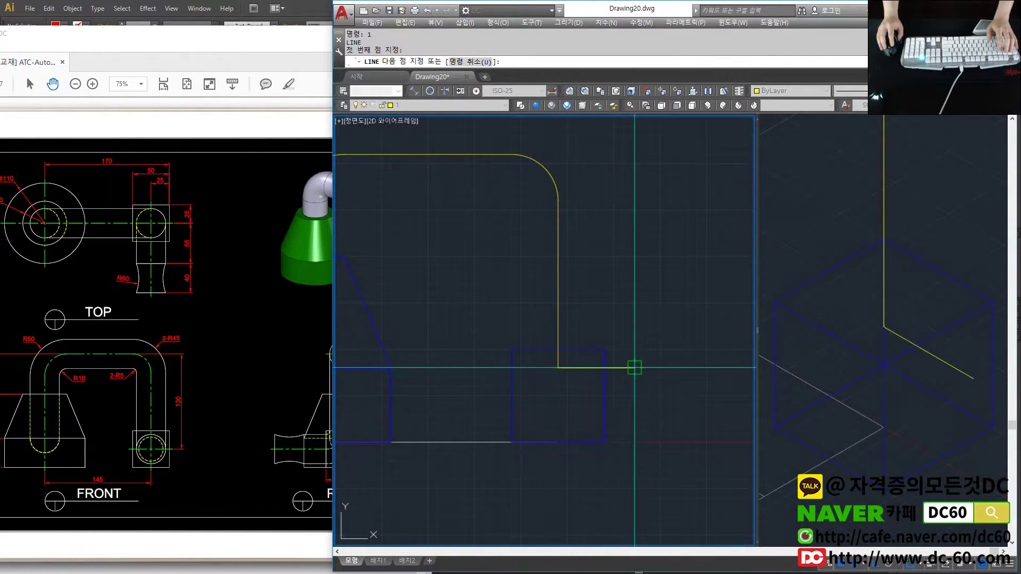
{"action": "left_click", "coordinate": [634, 367]}
{"action": "key", "text": "Return"}
Step: Measure the distance from the new line's end to the path with DIST
{"action": "type", "text": "3"}
{"action": "key", "text": "Return"}
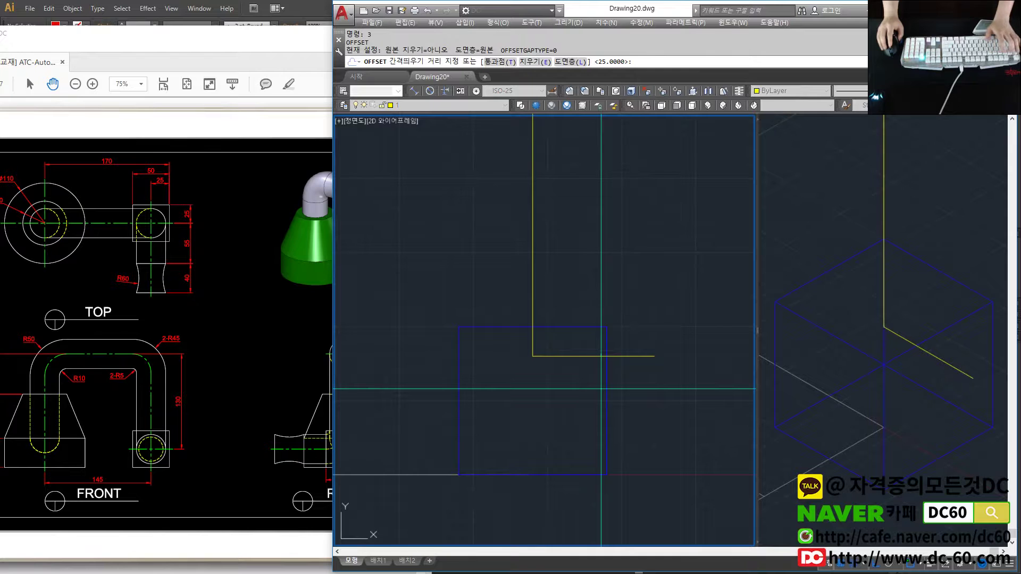
{"action": "key", "text": "Escape"}
{"action": "scroll", "coordinate": [595, 387], "scroll_direction": "up", "scroll_amount": 3}
{"action": "scroll", "coordinate": [589, 383], "scroll_direction": "down", "scroll_amount": 3}
{"action": "scroll", "coordinate": [586, 382], "scroll_direction": "up", "scroll_amount": 3}
{"action": "scroll", "coordinate": [568, 368], "scroll_direction": "down", "scroll_amount": 3}
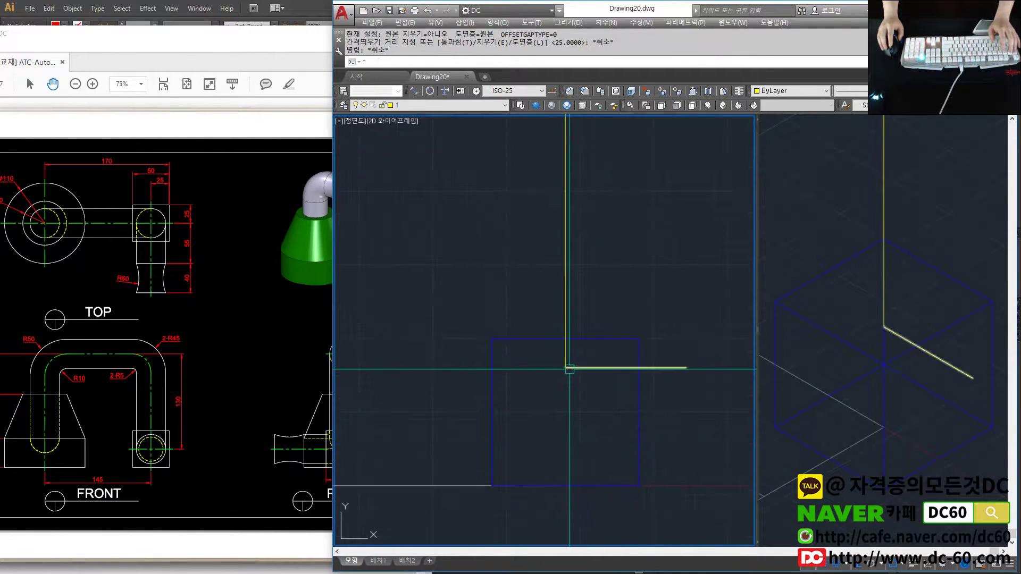
{"action": "type", "text": "di"}
{"action": "key", "text": "Return"}
{"action": "left_click", "coordinate": [565, 367]}
{"action": "left_click", "coordinate": [645, 341]}
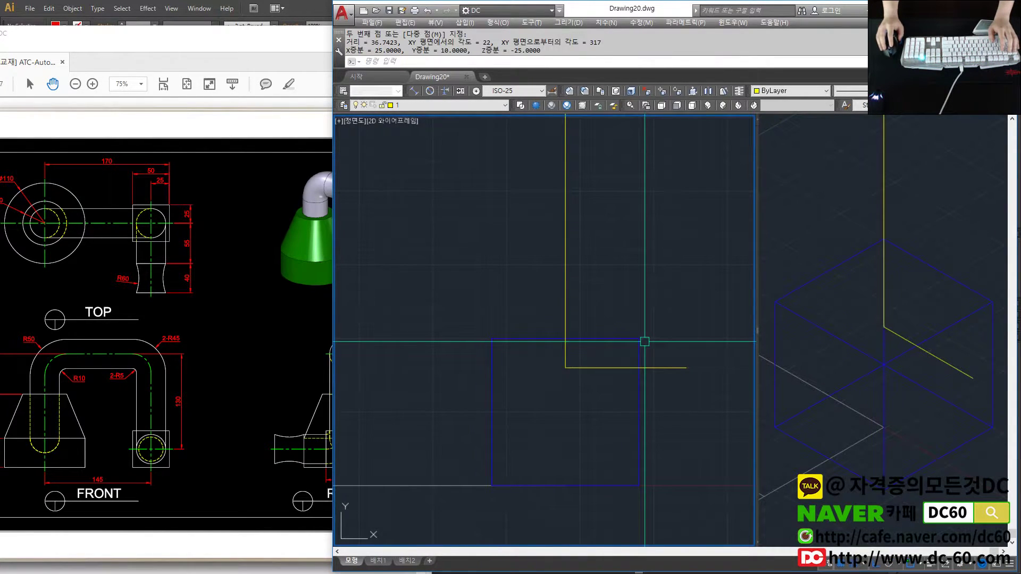
{"action": "left_click", "coordinate": [398, 51]}
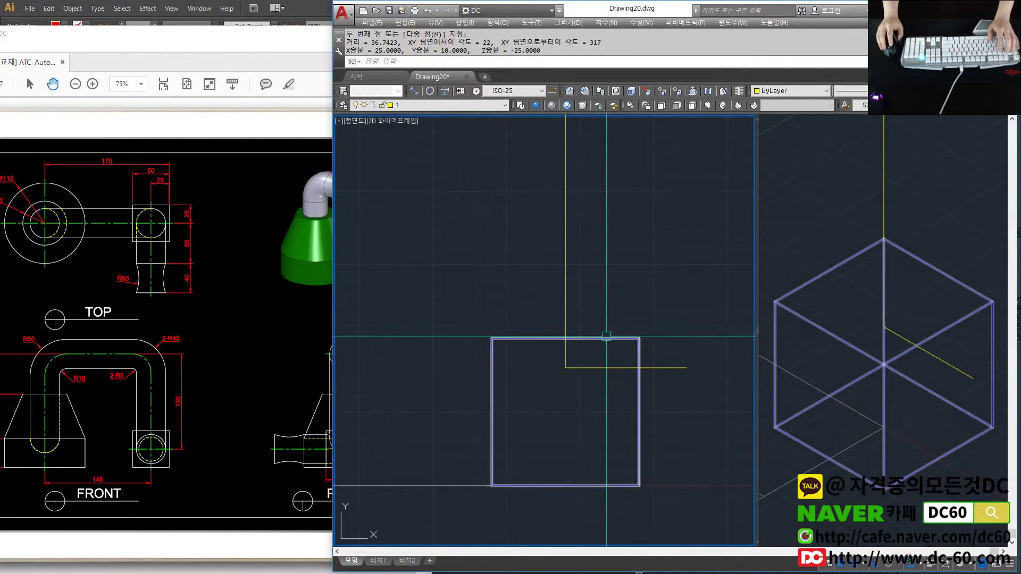
Step: Offset the horizontal line 15 units downward
{"action": "type", "text": "o"}
{"action": "key", "text": "Return"}
{"action": "type", "text": "15"}
{"action": "key", "text": "Return"}
{"action": "left_click", "coordinate": [592, 367]}
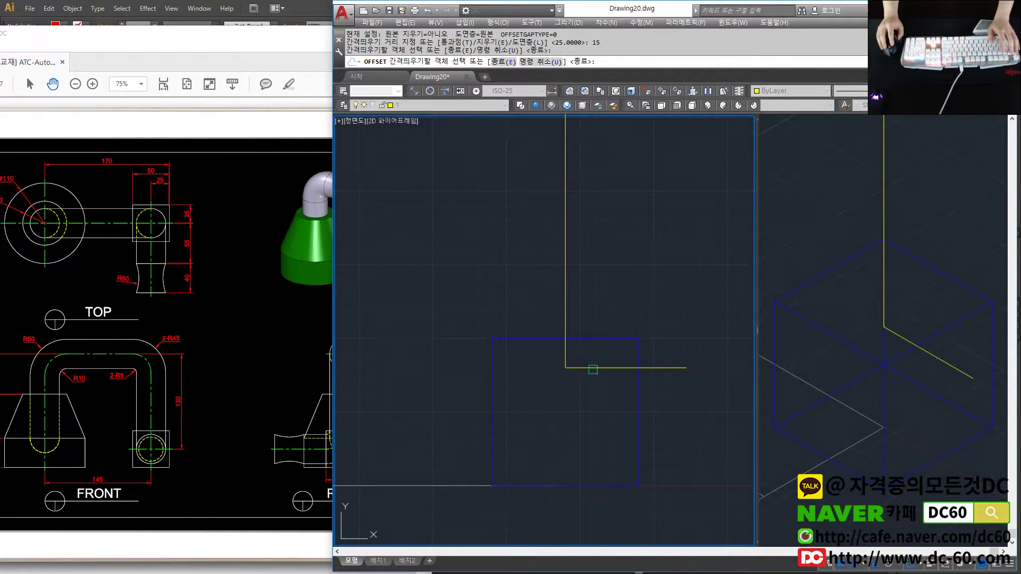
{"action": "left_click", "coordinate": [592, 401]}
{"action": "key", "text": "Escape"}
{"action": "key", "text": "Escape"}
Step: Extend the vertical line down to the offset line and check it with a linear dimension
{"action": "type", "text": "ex"}
{"action": "key", "text": "Return"}
{"action": "key", "text": "Return"}
{"action": "left_click", "coordinate": [567, 364]}
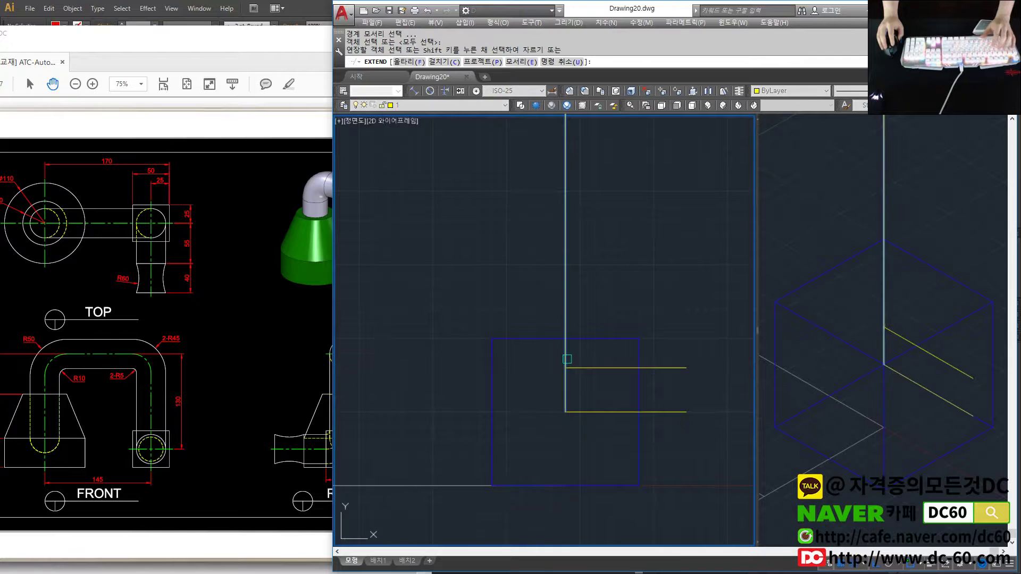
{"action": "key", "text": "Escape"}
{"action": "type", "text": "dli"}
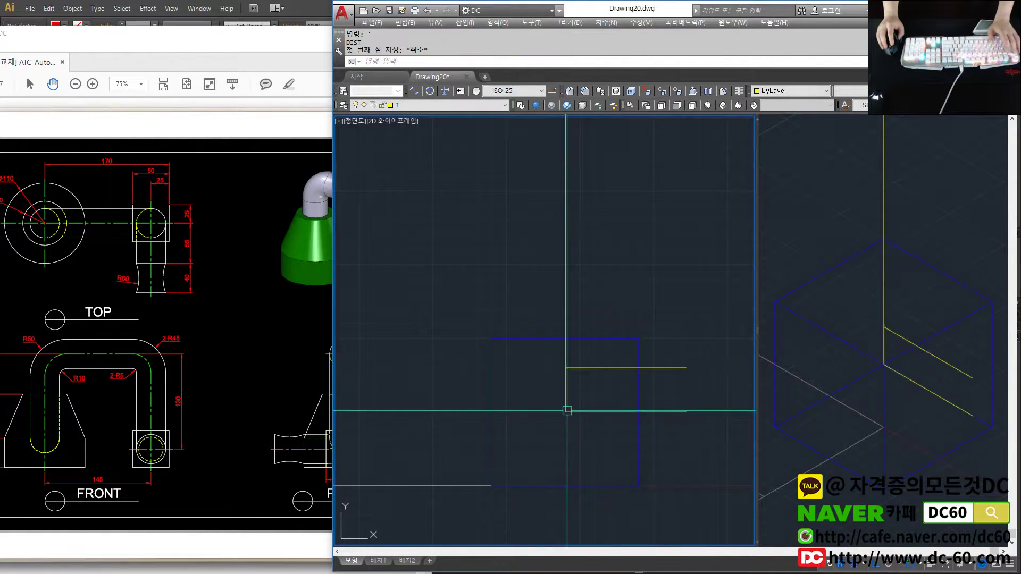
{"action": "key", "text": "Return"}
{"action": "left_click", "coordinate": [491, 338]}
{"action": "left_click", "coordinate": [565, 411]}
{"action": "key", "text": "Escape"}
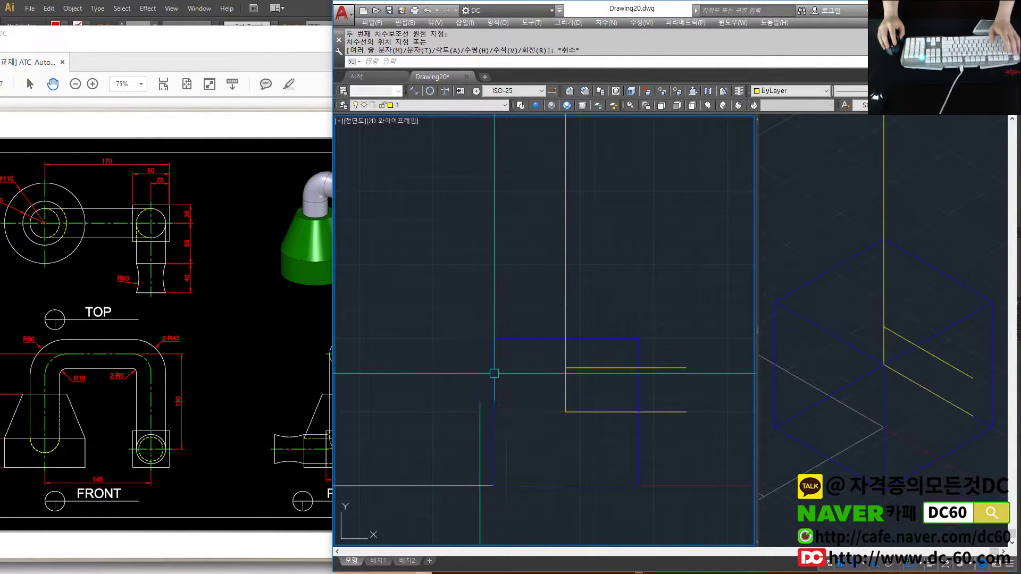
Step: Erase the two short horizontal helper lines with a crossing window
{"action": "type", "text": "e"}
{"action": "key", "text": "Return"}
{"action": "left_click", "coordinate": [620, 428]}
{"action": "left_click", "coordinate": [591, 360]}
{"action": "key", "text": "Return"}
Step: Switch the drawing to the right-side view and begin a new line
{"action": "type", "text": "1"}
{"action": "key", "text": "Return"}
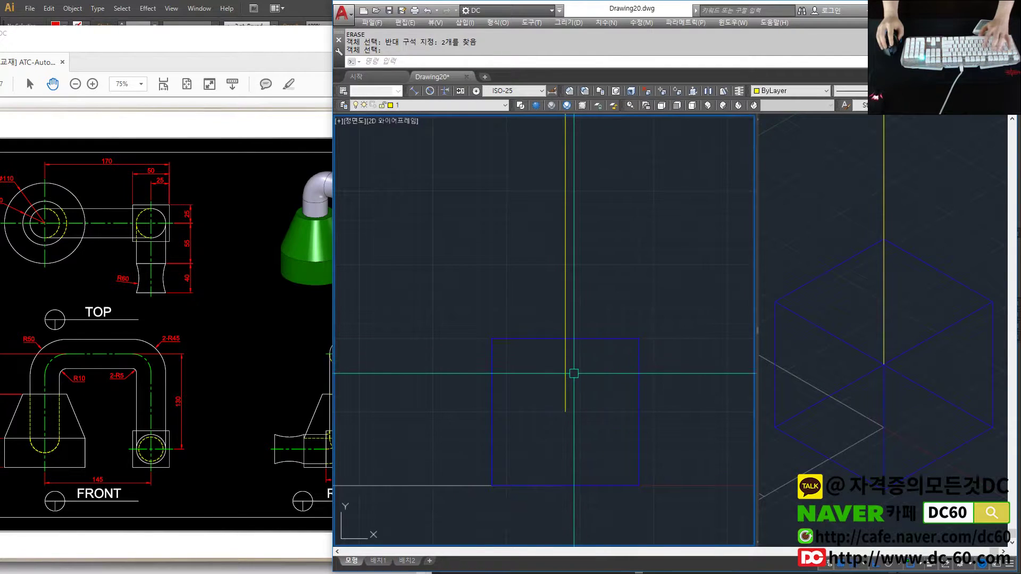
{"action": "type", "text": "l"}
{"action": "key", "text": "Return"}
Step: Enlarge the reference drawing window to check it, then cancel the unfinished line
{"action": "left_click", "coordinate": [599, 476]}
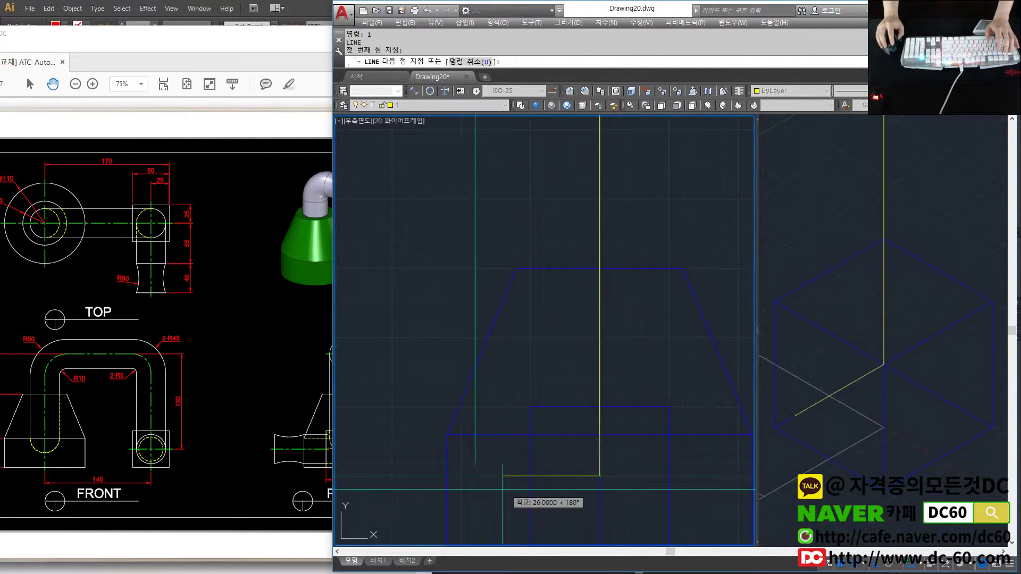
{"action": "middle_click_drag", "start_coordinate": [482, 497], "coordinate": [567, 431]}
{"action": "scroll", "coordinate": [566, 431], "scroll_direction": "down", "scroll_amount": 3}
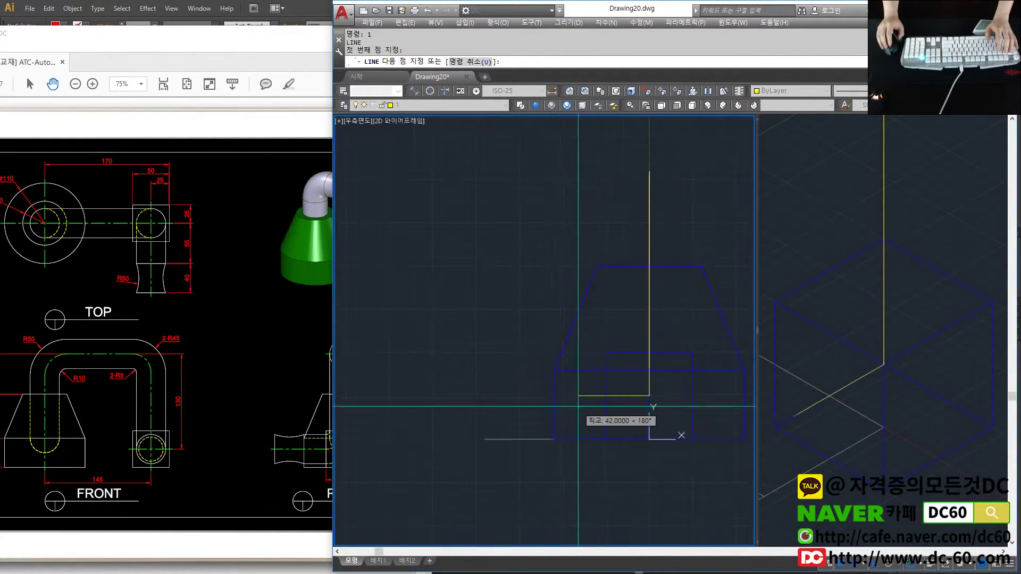
{"action": "left_click", "coordinate": [319, 425]}
{"action": "left_click_drag", "start_coordinate": [292, 422], "coordinate": [290, 458]}
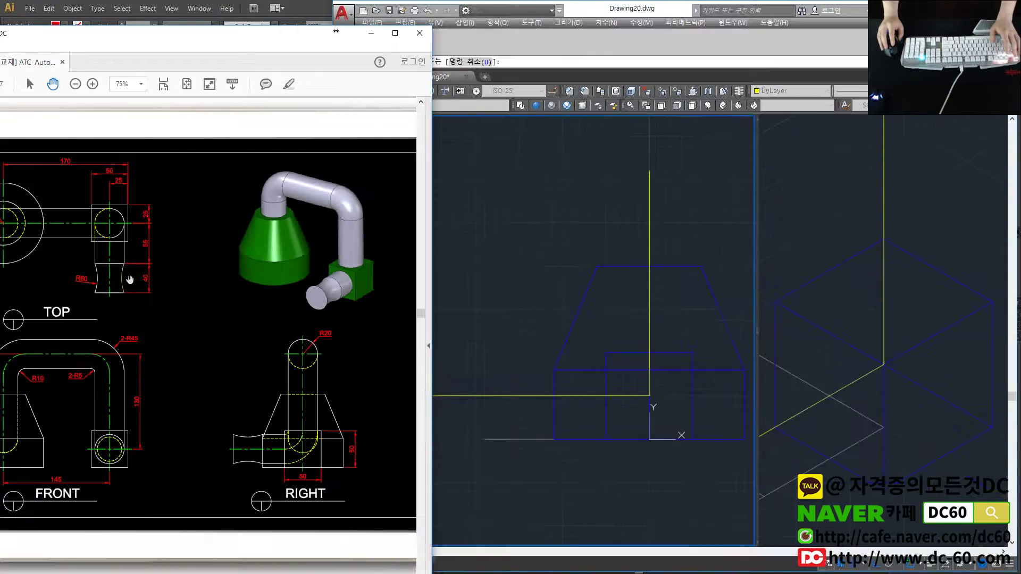
{"action": "left_click", "coordinate": [458, 362]}
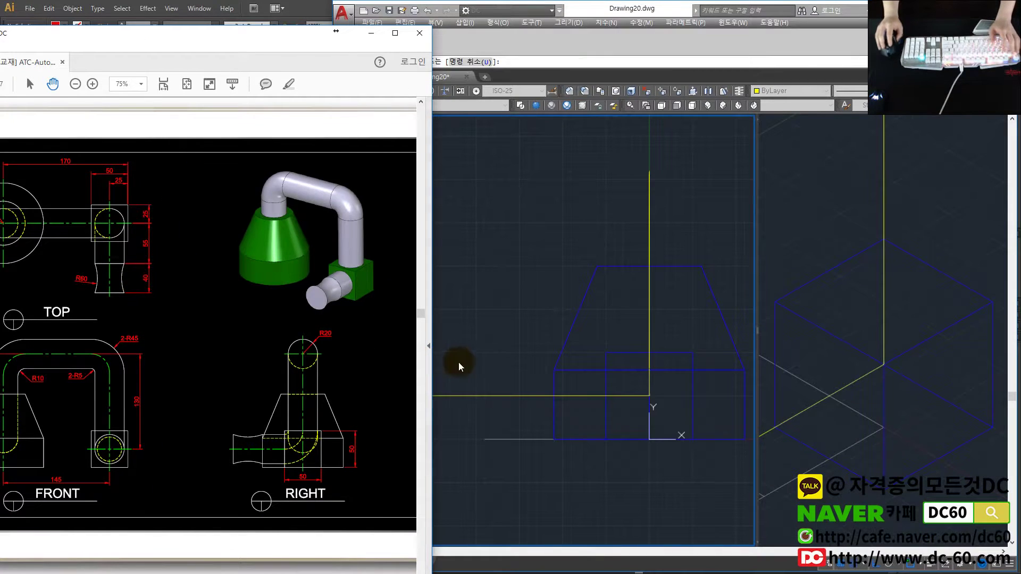
{"action": "key", "text": "Escape"}
Step: Draw a 55-unit line from the path's bottom end
{"action": "type", "text": "1"}
{"action": "key", "text": "Return"}
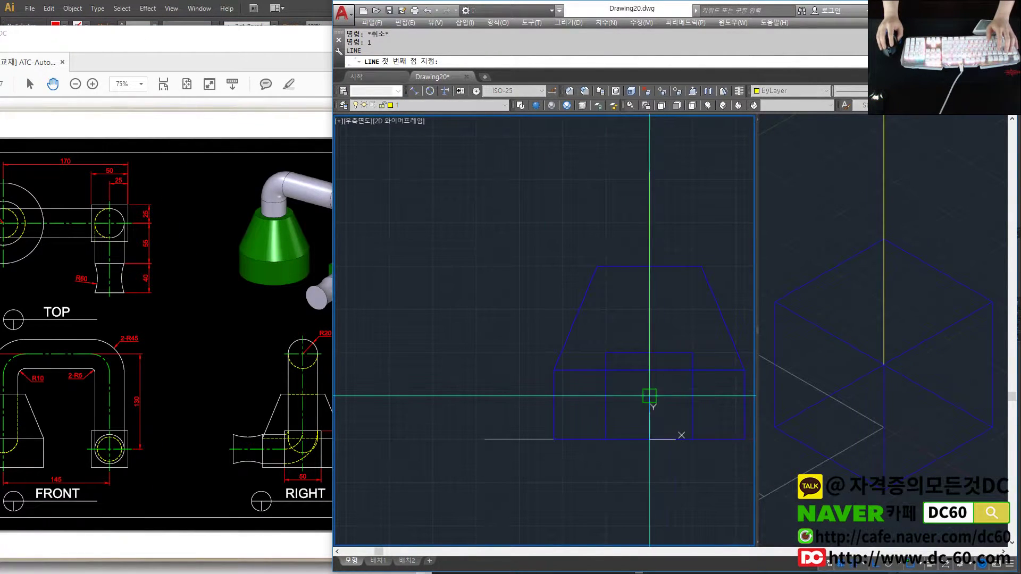
{"action": "left_click", "coordinate": [649, 396]}
{"action": "type", "text": "5"}
{"action": "key", "text": "Return"}
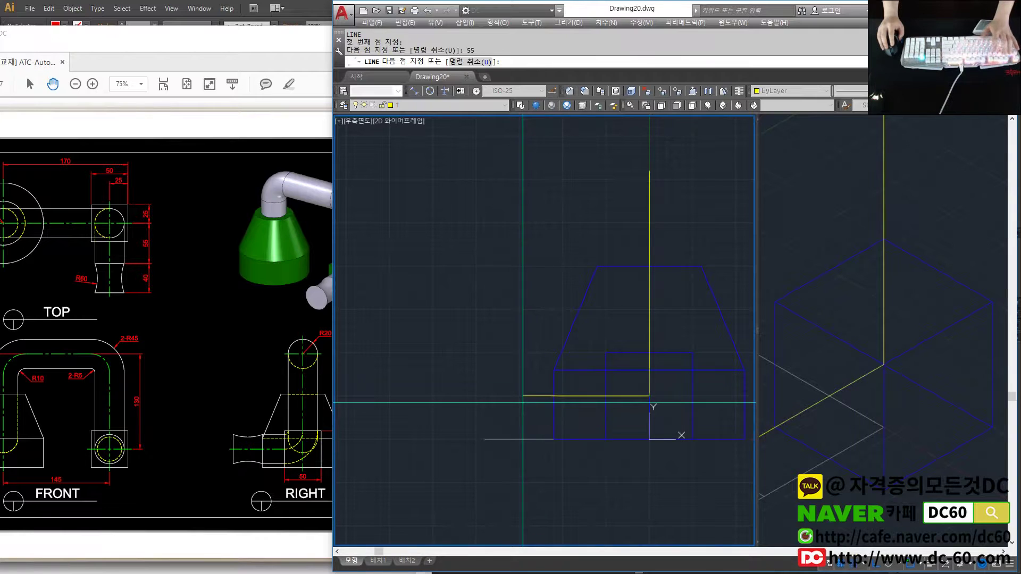
{"action": "key", "text": "Escape"}
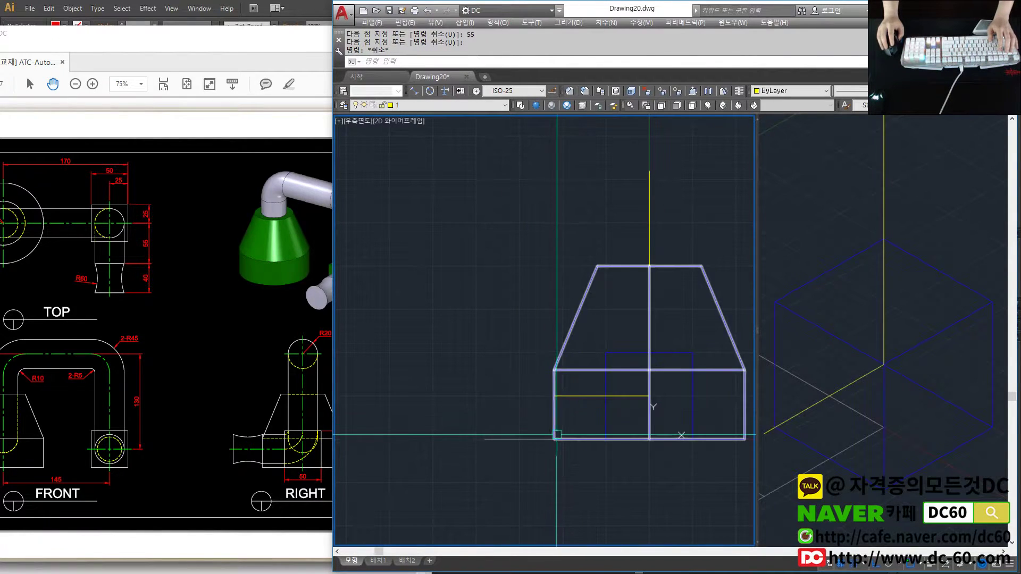
Step: Round the corner between the new line and the vertical path with a radius 25 fillet
{"action": "left_click_drag", "start_coordinate": [156, 291], "coordinate": [207, 286]}
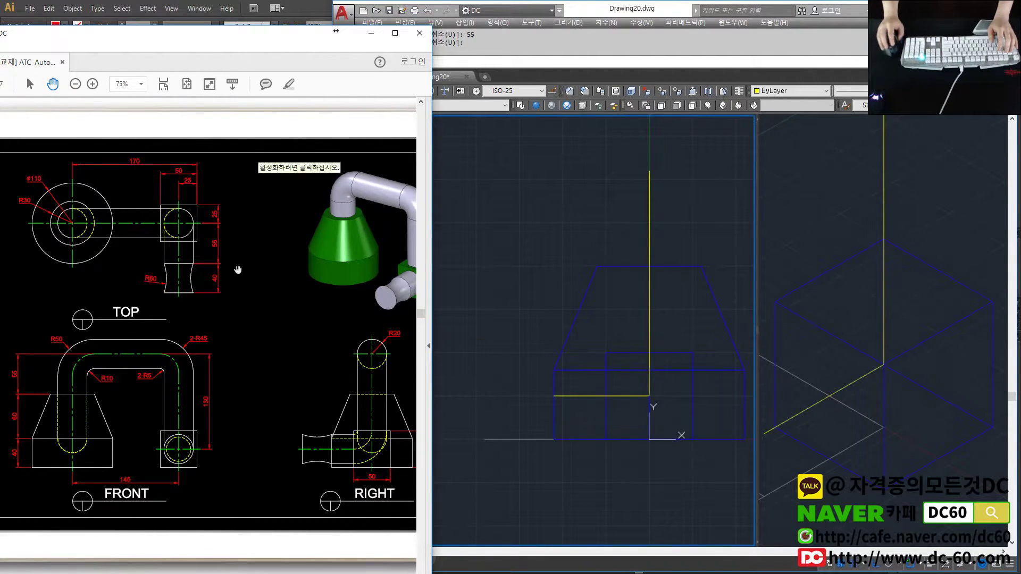
{"action": "left_click", "coordinate": [660, 406]}
{"action": "type", "text": "f"}
{"action": "scroll", "coordinate": [660, 378], "scroll_direction": "up", "scroll_amount": 1}
{"action": "key", "text": "Return"}
{"action": "type", "text": "r"}
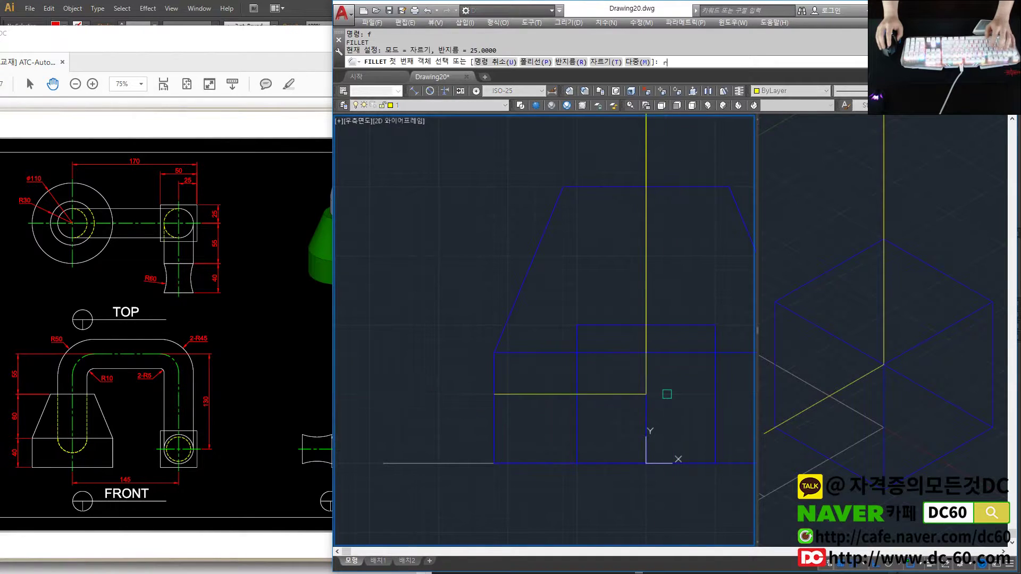
{"action": "key", "text": "Return"}
{"action": "left_click", "coordinate": [630, 396]}
{"action": "left_click", "coordinate": [646, 375]}
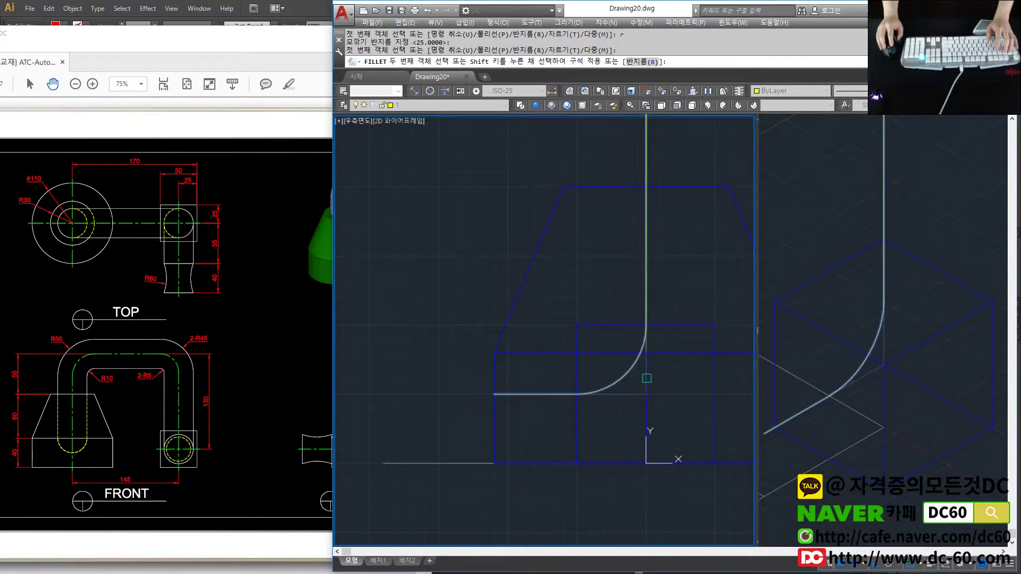
{"action": "left_click", "coordinate": [868, 390]}
Step: Convert the yellow pipe path into a polyline with PEDIT
{"action": "key", "text": "Escape"}
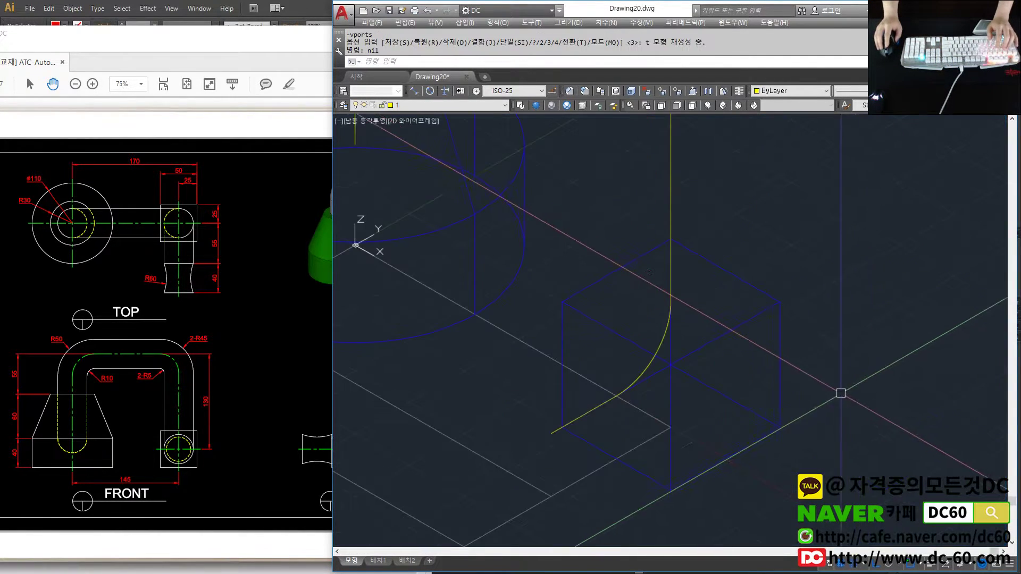
{"action": "scroll", "coordinate": [758, 365], "scroll_direction": "down", "scroll_amount": 2}
{"action": "scroll", "coordinate": [634, 250], "scroll_direction": "up", "scroll_amount": 3}
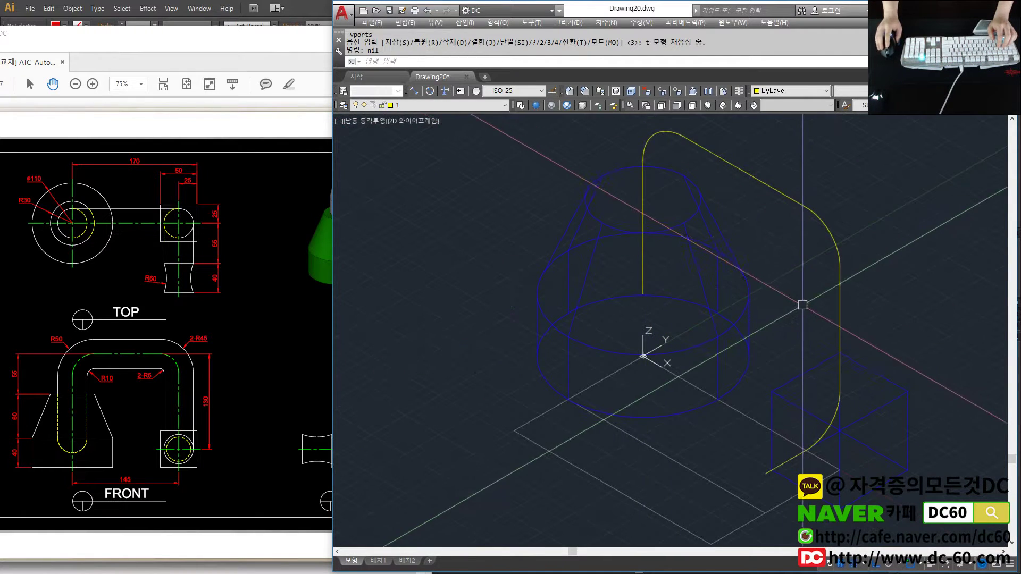
{"action": "key", "text": "Escape"}
{"action": "key", "text": "Escape"}
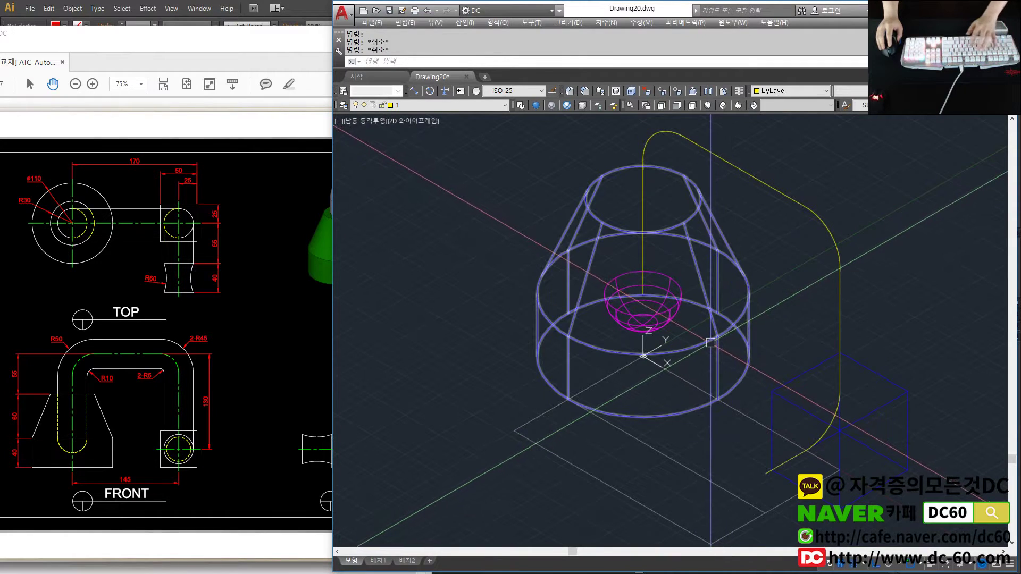
{"action": "type", "text": "pe"}
{"action": "key", "text": "Return"}
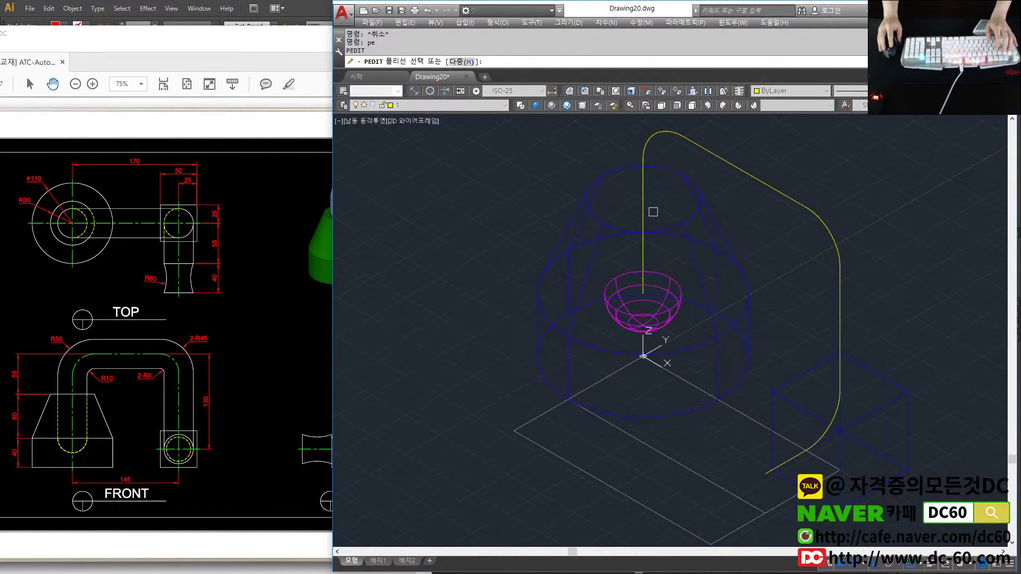
{"action": "left_click", "coordinate": [644, 205]}
{"action": "key", "text": "Return"}
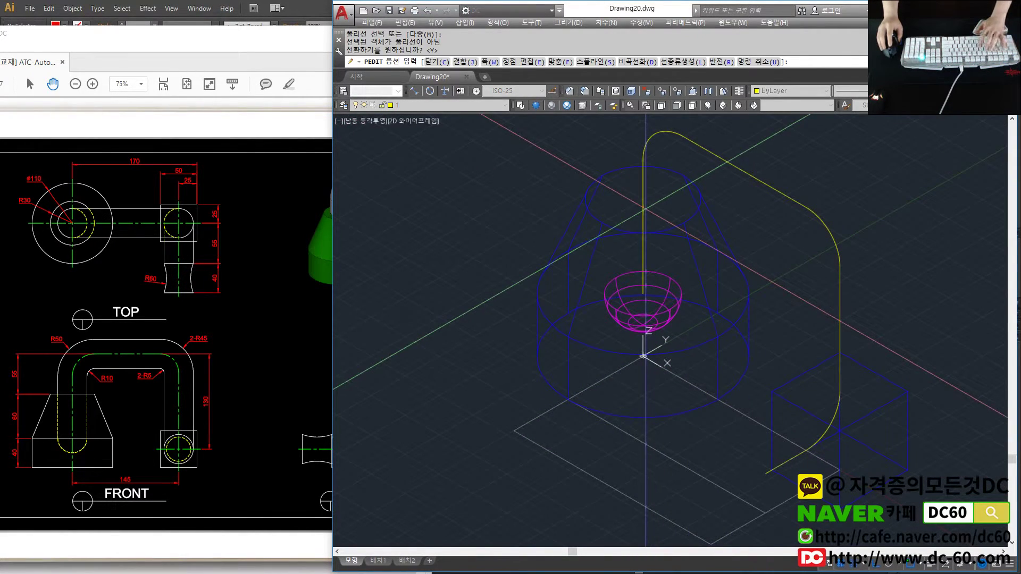
Step: Join the path segments caught in a crossing selection onto the polyline
{"action": "type", "text": "j"}
{"action": "key", "text": "Return"}
{"action": "scroll", "coordinate": [647, 205], "scroll_direction": "down", "scroll_amount": 2}
{"action": "left_click", "coordinate": [842, 478]}
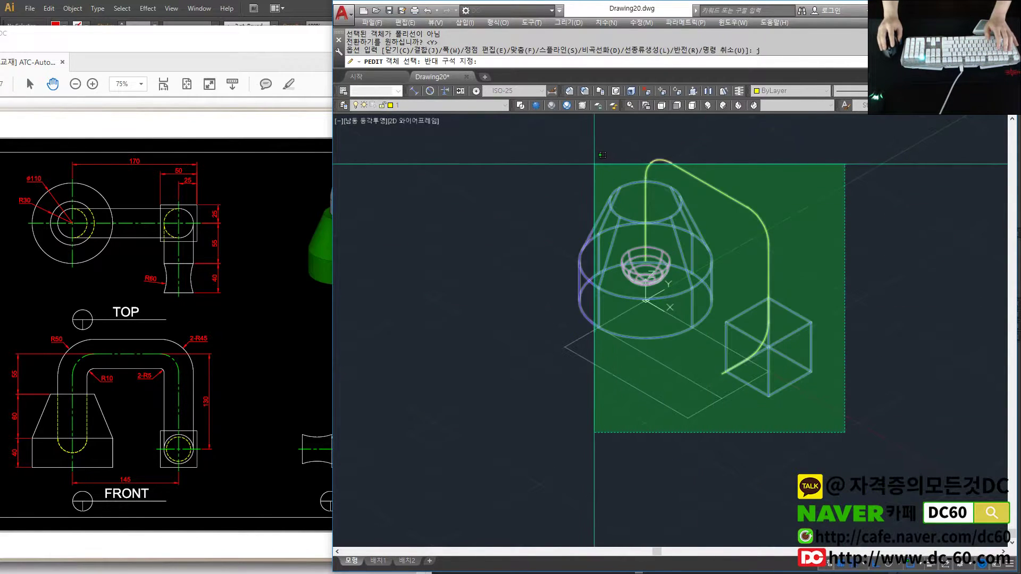
{"action": "left_click", "coordinate": [577, 147]}
{"action": "key", "text": "Return"}
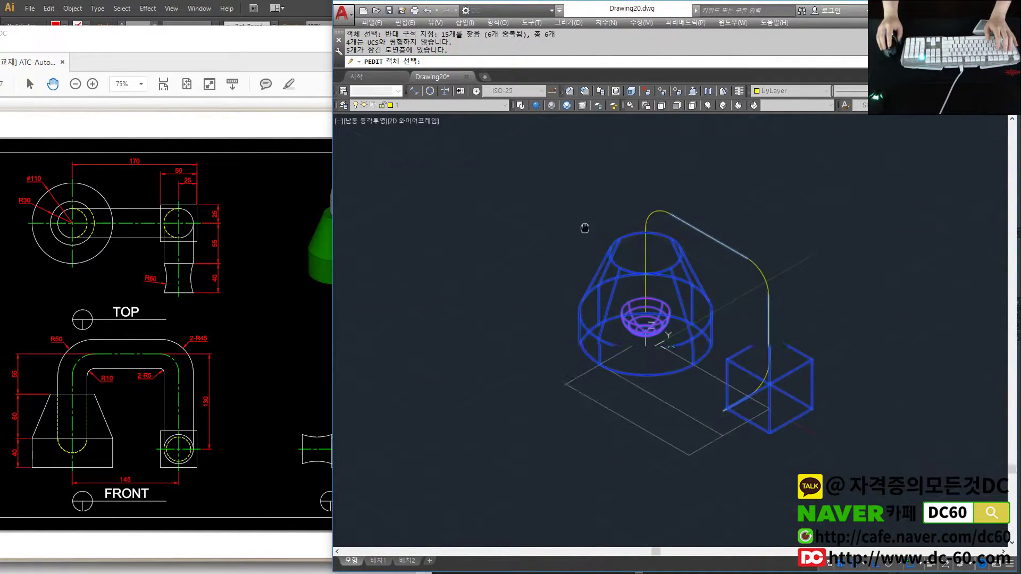
{"action": "key", "text": "Escape"}
{"action": "scroll", "coordinate": [691, 257], "scroll_direction": "up", "scroll_amount": 2}
Step: Join the top arc and diagonal segment onto the path polyline
{"action": "key", "text": "Escape"}
{"action": "key", "text": "Escape"}
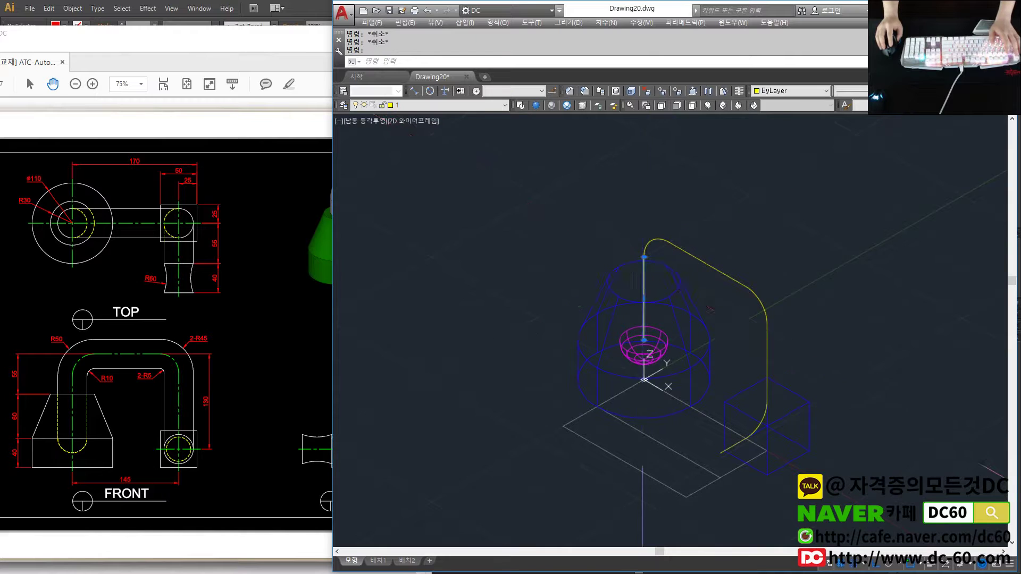
{"action": "type", "text": "pe"}
{"action": "key", "text": "Return"}
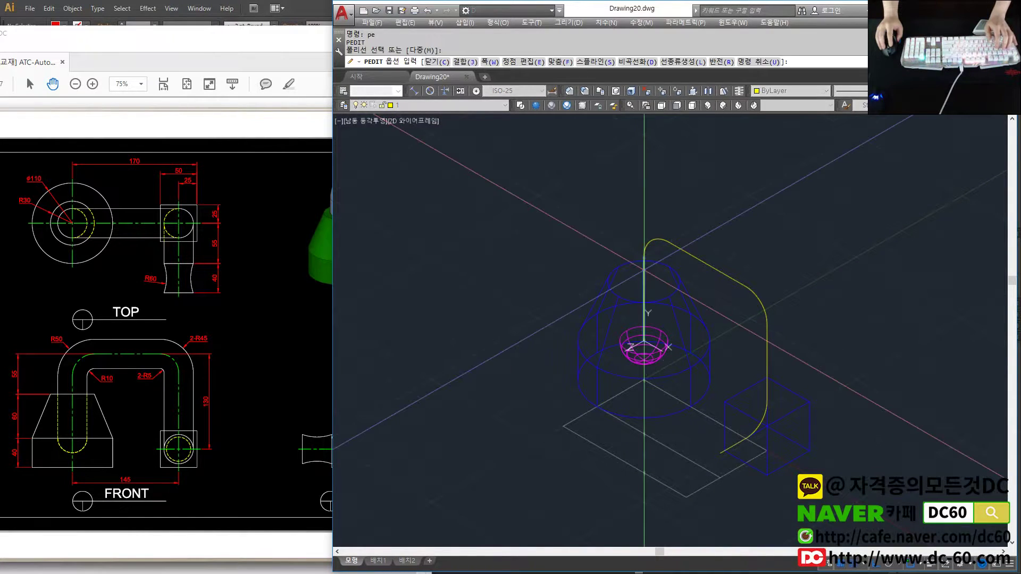
{"action": "type", "text": "j"}
{"action": "key", "text": "Return"}
{"action": "left_click", "coordinate": [654, 241]}
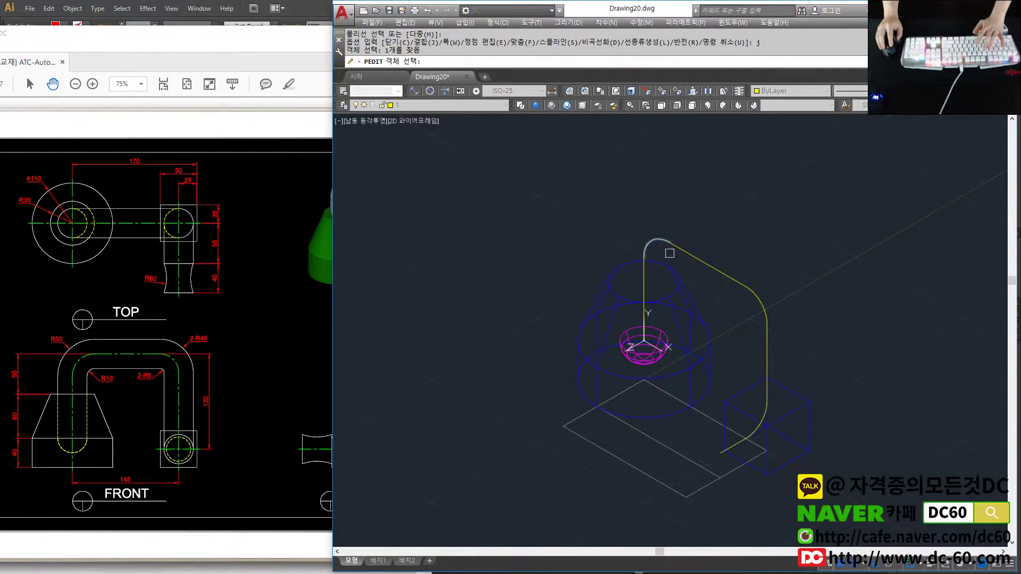
{"action": "left_click", "coordinate": [707, 265]}
{"action": "left_click_drag", "start_coordinate": [754, 322], "coordinate": [767, 341]}
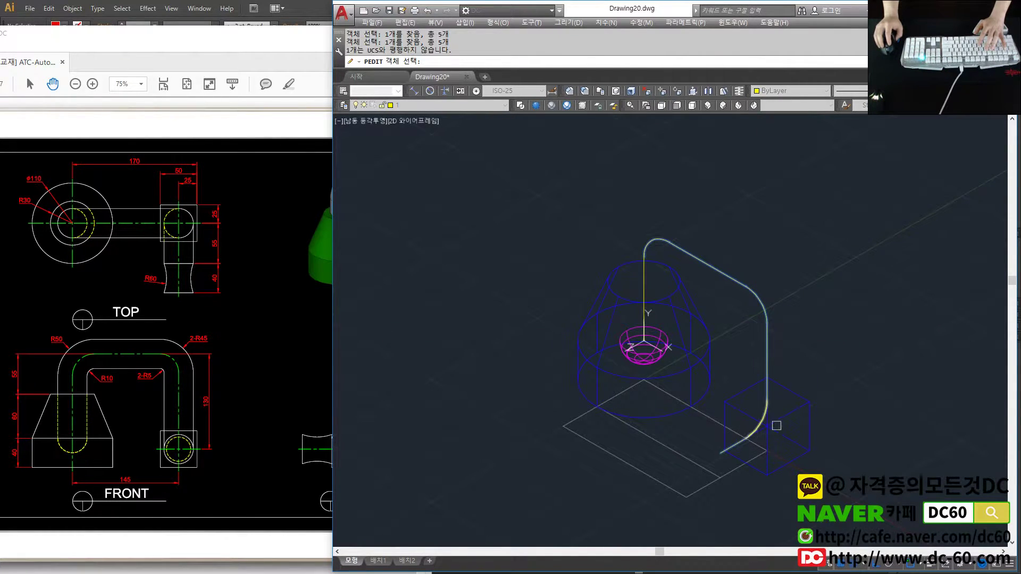
{"action": "key", "text": "Return"}
{"action": "key", "text": "Escape"}
{"action": "left_click", "coordinate": [768, 333]}
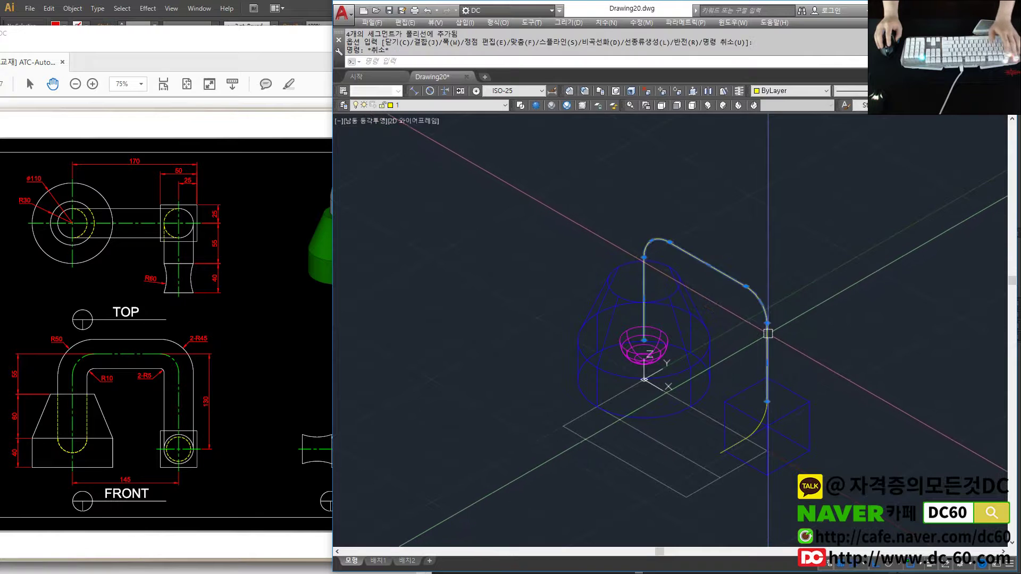
{"action": "key", "text": "Escape"}
Step: Join the lower bend arc onto the path polyline and check the result
{"action": "scroll", "coordinate": [783, 319], "scroll_direction": "up", "scroll_amount": 2}
{"action": "scroll", "coordinate": [792, 381], "scroll_direction": "down", "scroll_amount": 3}
{"action": "scroll", "coordinate": [760, 360], "scroll_direction": "up", "scroll_amount": 4}
{"action": "key", "text": "Escape"}
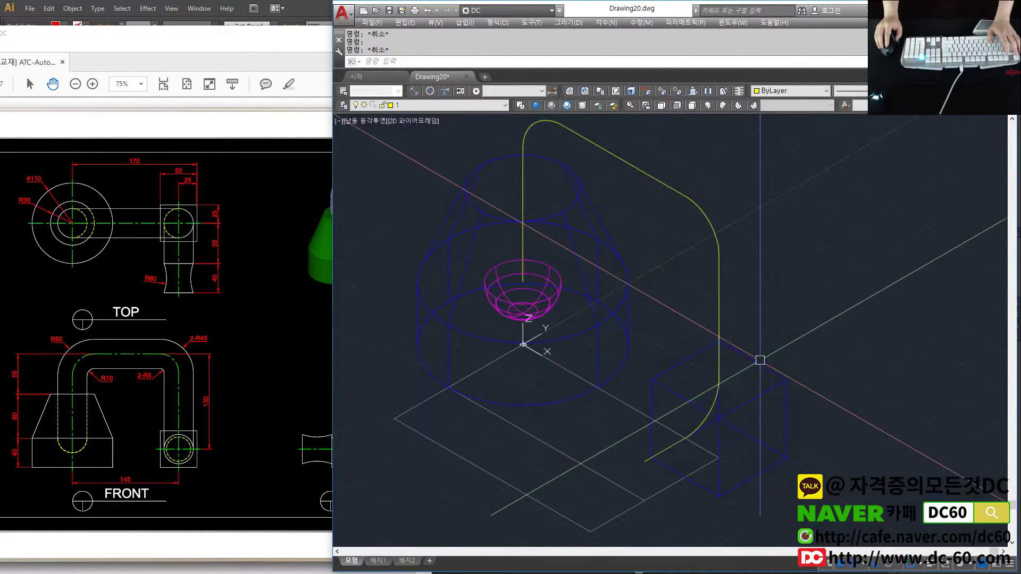
{"action": "type", "text": "pe"}
{"action": "key", "text": "Return"}
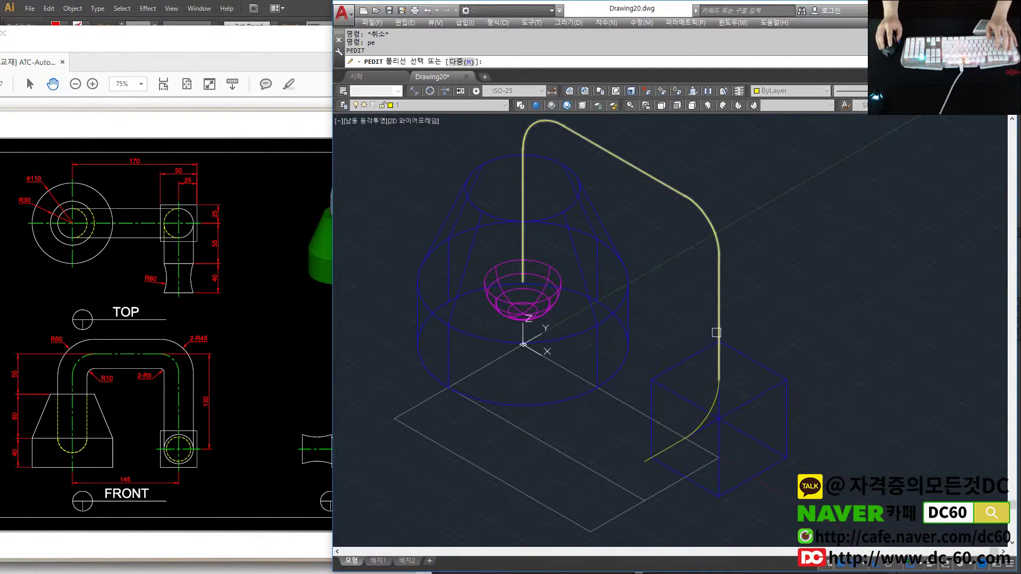
{"action": "left_click", "coordinate": [716, 333]}
{"action": "key", "text": "Return"}
{"action": "type", "text": "j"}
{"action": "key", "text": "Return"}
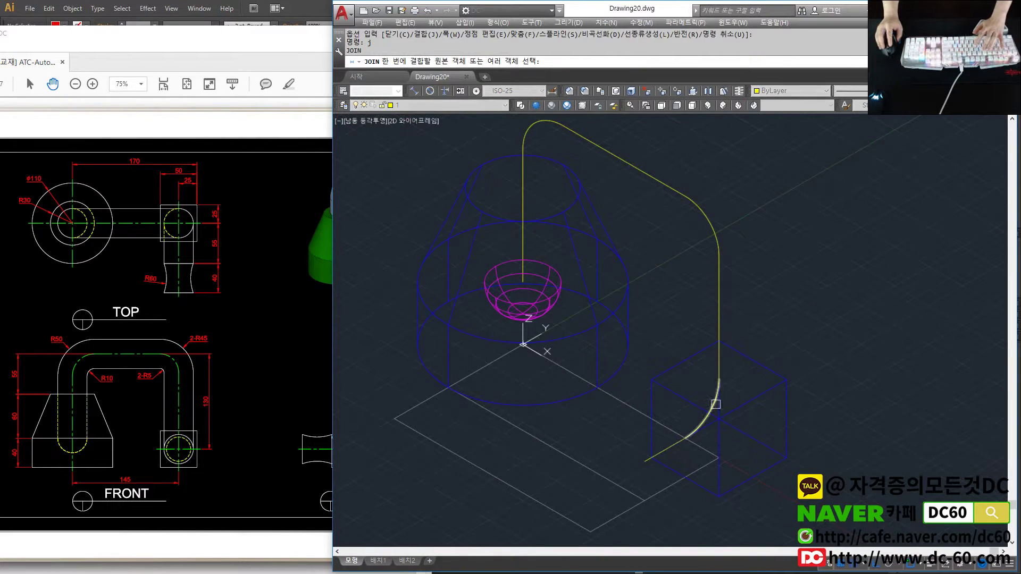
{"action": "left_click", "coordinate": [716, 404]}
{"action": "key", "text": "Return"}
{"action": "key", "text": "Return"}
{"action": "left_click", "coordinate": [722, 342]}
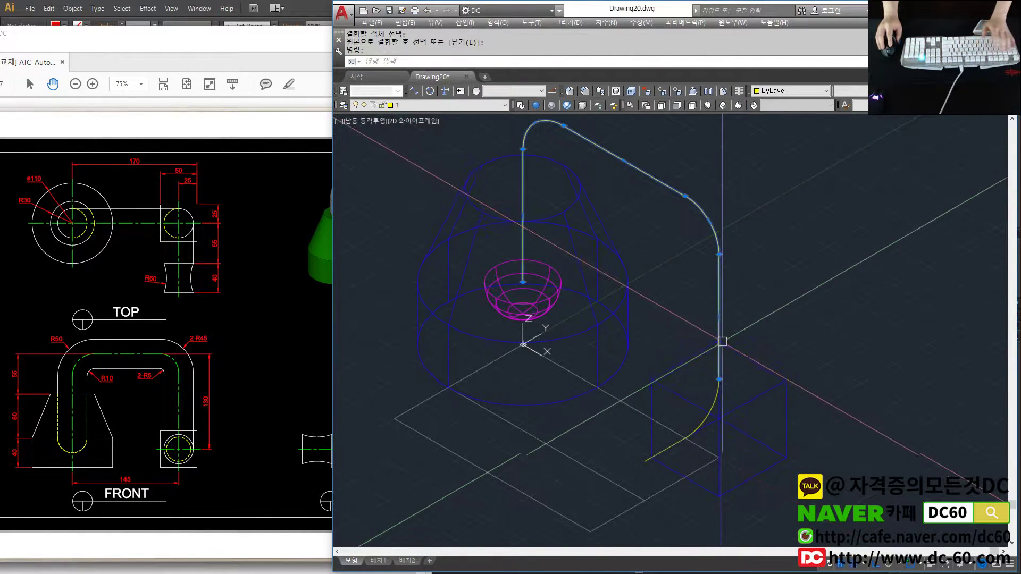
{"action": "key", "text": "Escape"}
Step: Inspect the lower bend arc up close to see whether it joined
{"action": "left_click", "coordinate": [718, 393]}
{"action": "scroll", "coordinate": [728, 362], "scroll_direction": "up", "scroll_amount": 2}
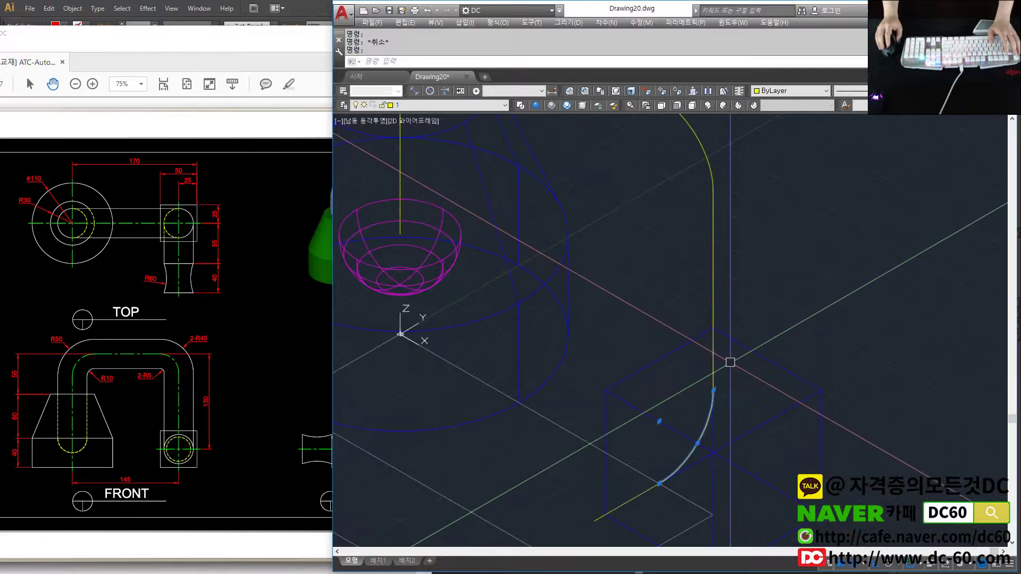
{"action": "scroll", "coordinate": [730, 362], "scroll_direction": "up", "scroll_amount": 1}
{"action": "middle_click_drag", "start_coordinate": [725, 358], "coordinate": [670, 422]}
{"action": "scroll", "coordinate": [728, 422], "scroll_direction": "down", "scroll_amount": 3}
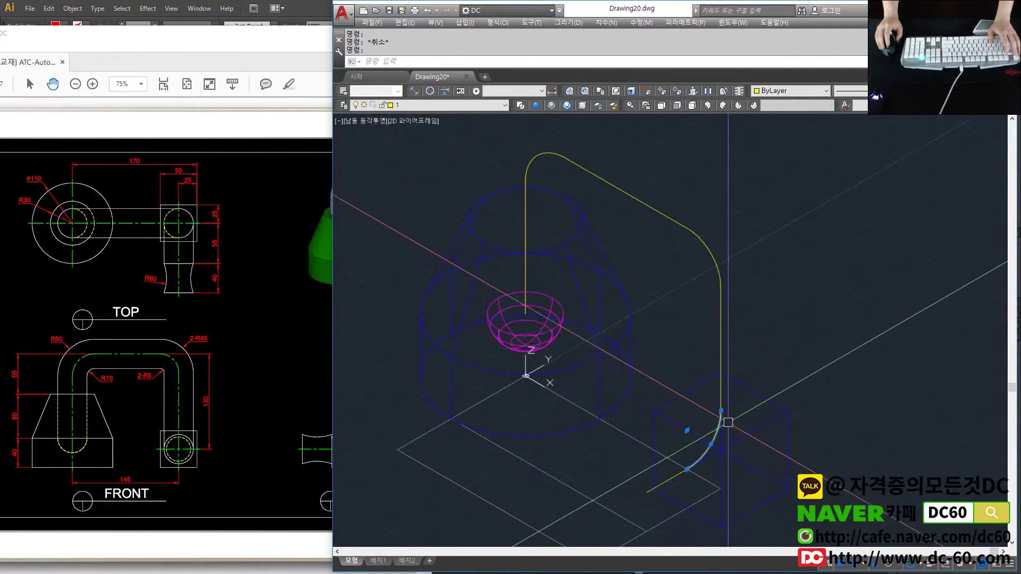
{"action": "key", "text": "Escape"}
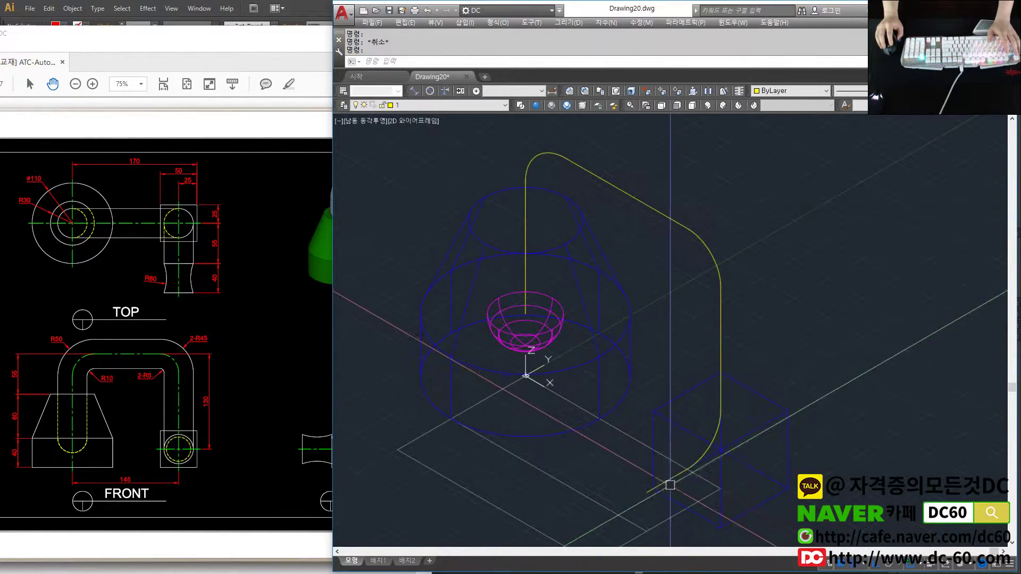
Step: Join the 55-unit straight end line and lower arc into one polyline
{"action": "scroll", "coordinate": [670, 485], "scroll_direction": "up", "scroll_amount": 2}
{"action": "type", "text": "j"}
{"action": "key", "text": "Return"}
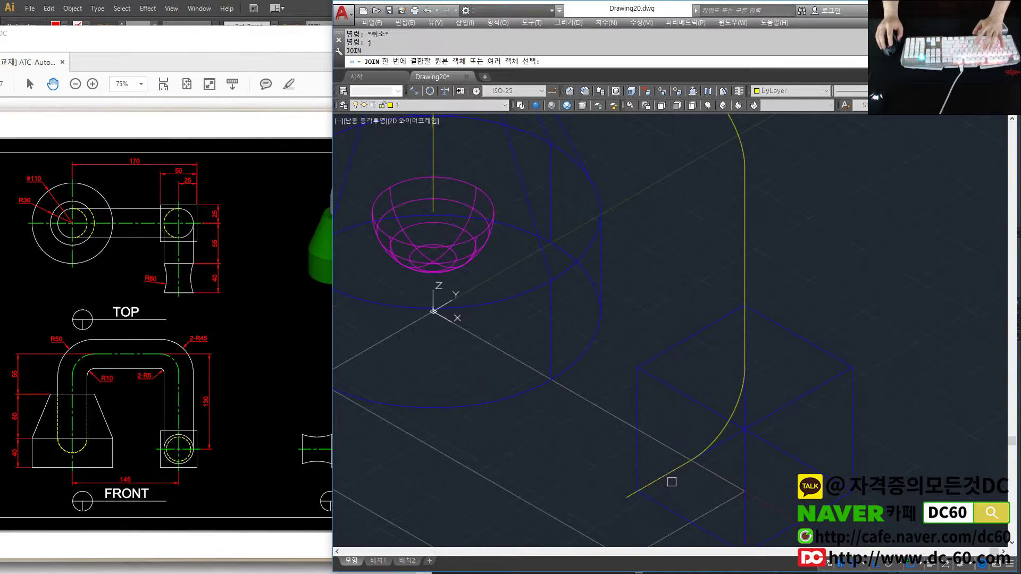
{"action": "left_click", "coordinate": [684, 465]}
{"action": "key", "text": "Return"}
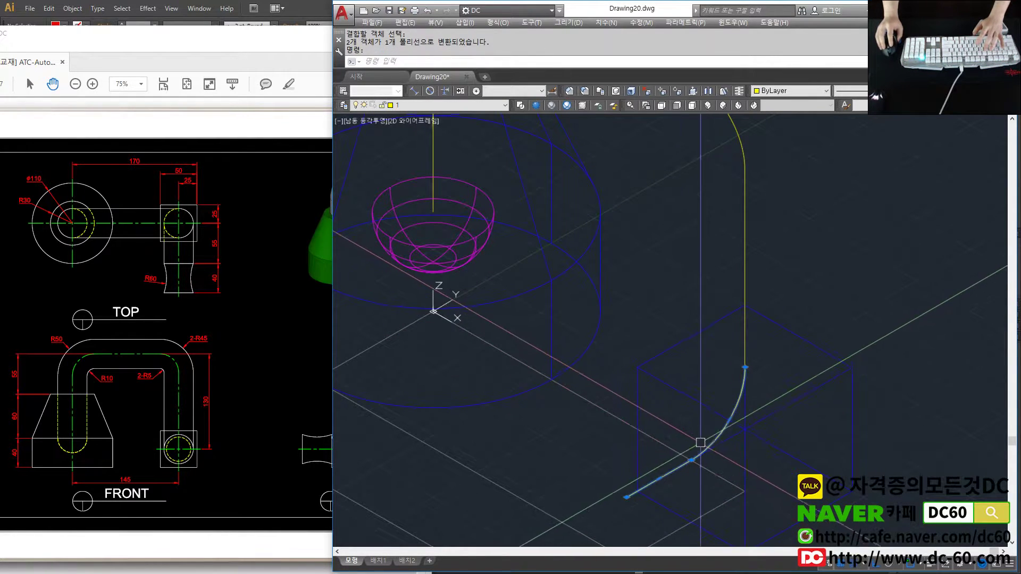
{"action": "scroll", "coordinate": [702, 444], "scroll_direction": "down", "scroll_amount": 3}
{"action": "key", "text": "Escape"}
{"action": "left_click", "coordinate": [713, 426]}
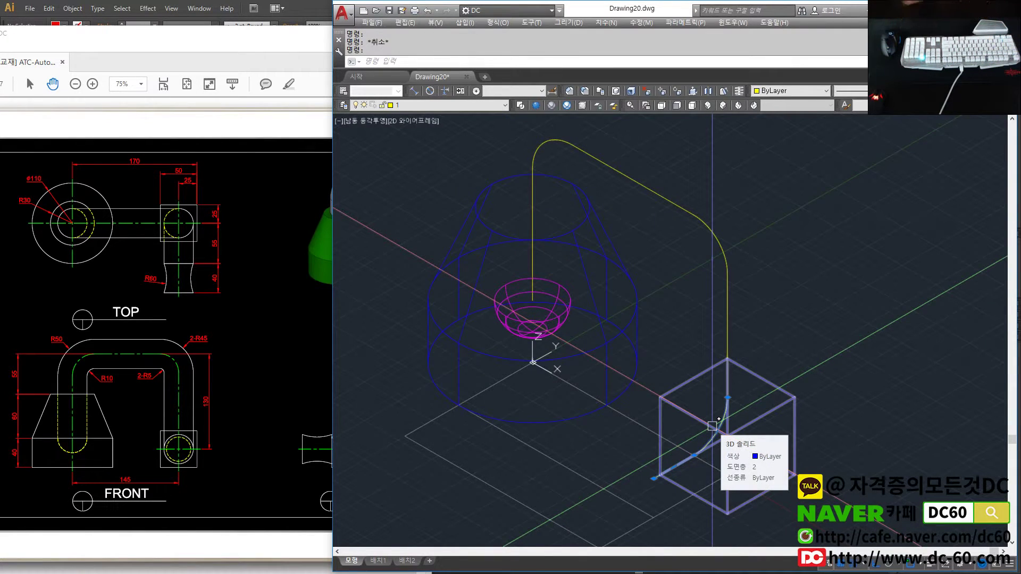
{"action": "key", "text": "Escape"}
{"action": "type", "text": "a"}
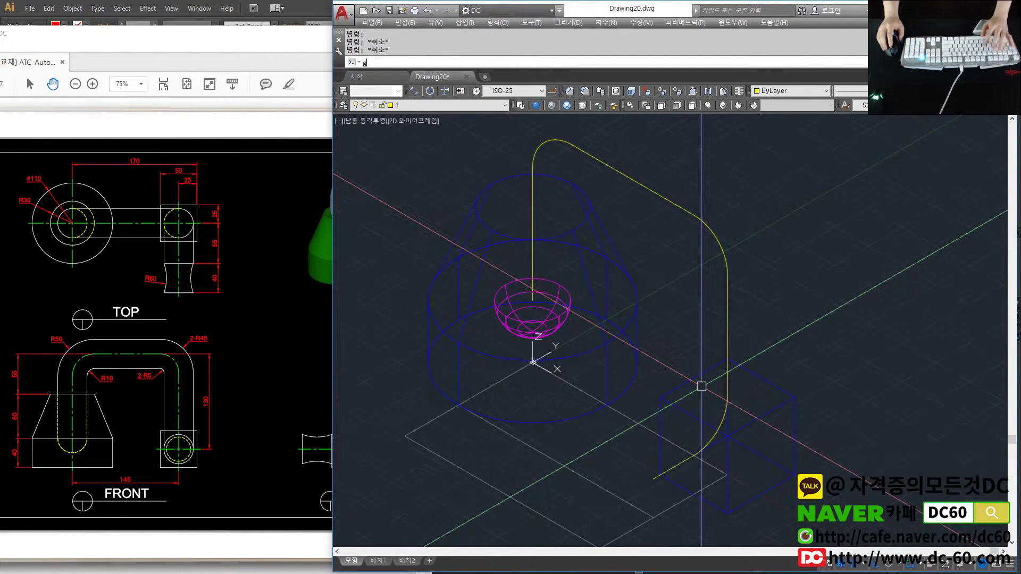
Step: Draw a radius 20 circle in the front view as the pipe profile
{"action": "type", "text": "c"}
{"action": "key", "text": "Return"}
{"action": "left_click", "coordinate": [685, 347]}
{"action": "type", "text": "20"}
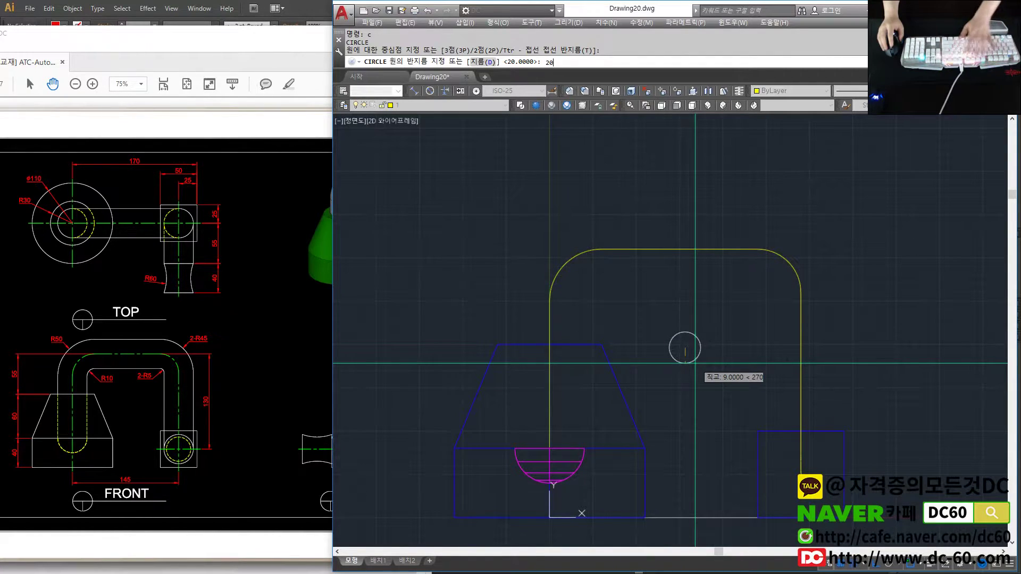
{"action": "key", "text": "Return"}
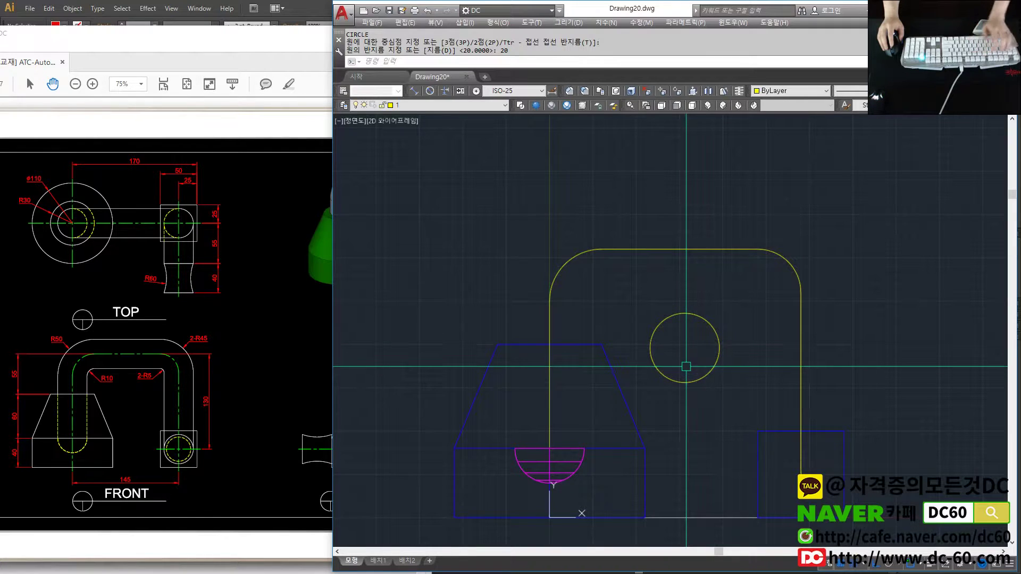
Step: Split the screen into a Front viewport on the left and SE Isometric on the right, then start SWEEP
{"action": "right_click", "coordinate": [686, 367]}
{"action": "scroll", "coordinate": [683, 378], "scroll_direction": "down", "scroll_amount": 4}
{"action": "middle_click_drag", "start_coordinate": [682, 378], "coordinate": [553, 436]}
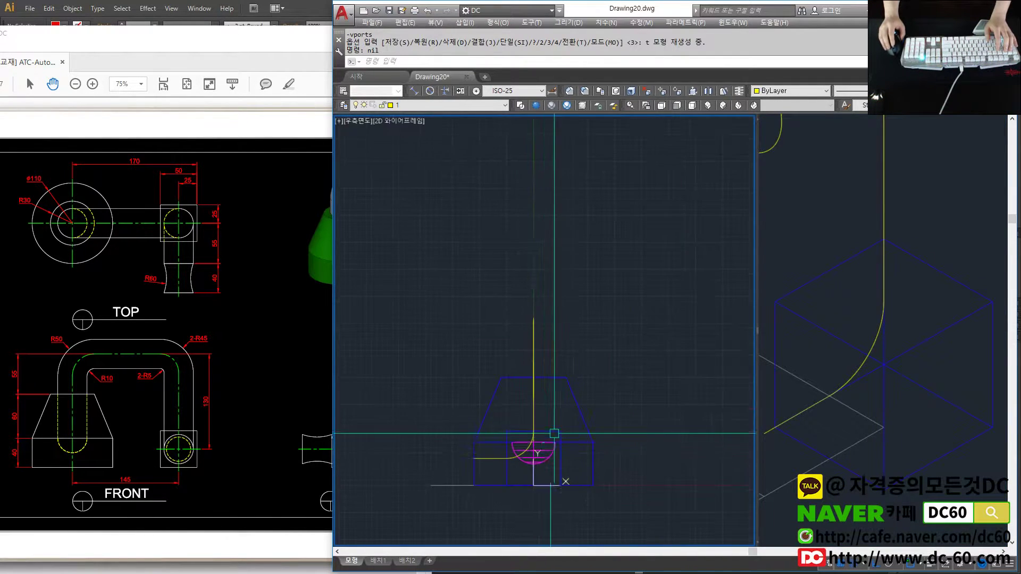
{"action": "scroll", "coordinate": [804, 341], "scroll_direction": "down", "scroll_amount": 3}
{"action": "scroll", "coordinate": [873, 364], "scroll_direction": "down", "scroll_amount": 2}
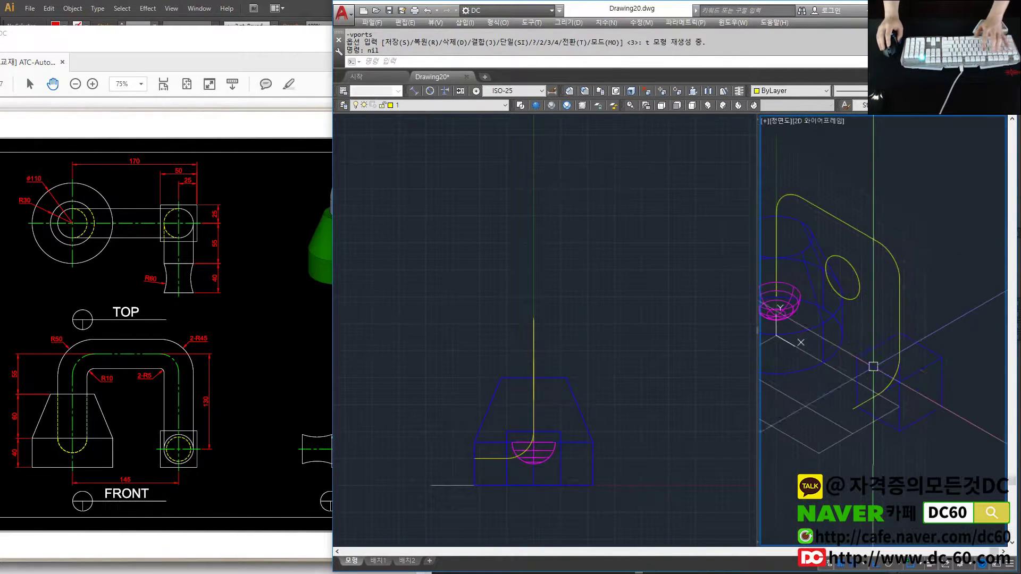
{"action": "type", "text": "t"}
{"action": "key", "text": "Return"}
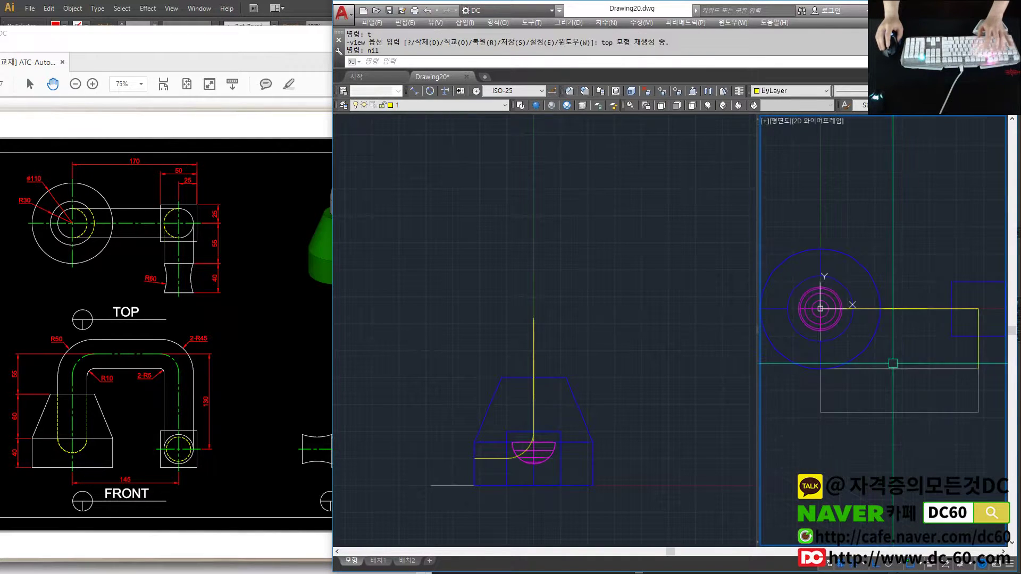
{"action": "key", "text": "Return"}
{"action": "left_click", "coordinate": [604, 419]}
{"action": "key", "text": "Escape"}
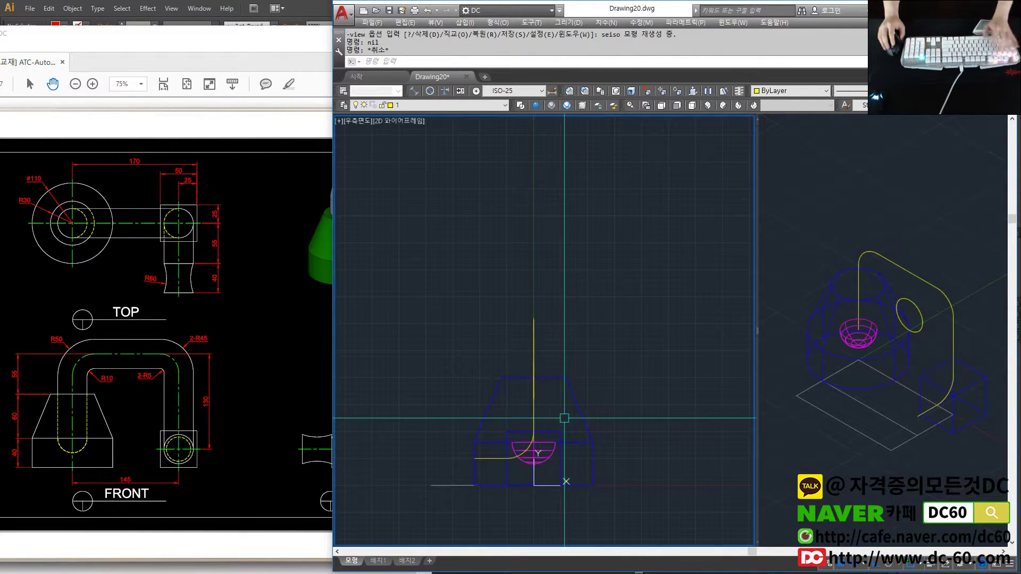
{"action": "type", "text": "a"}
{"action": "key", "text": "Return"}
{"action": "type", "text": "sw"}
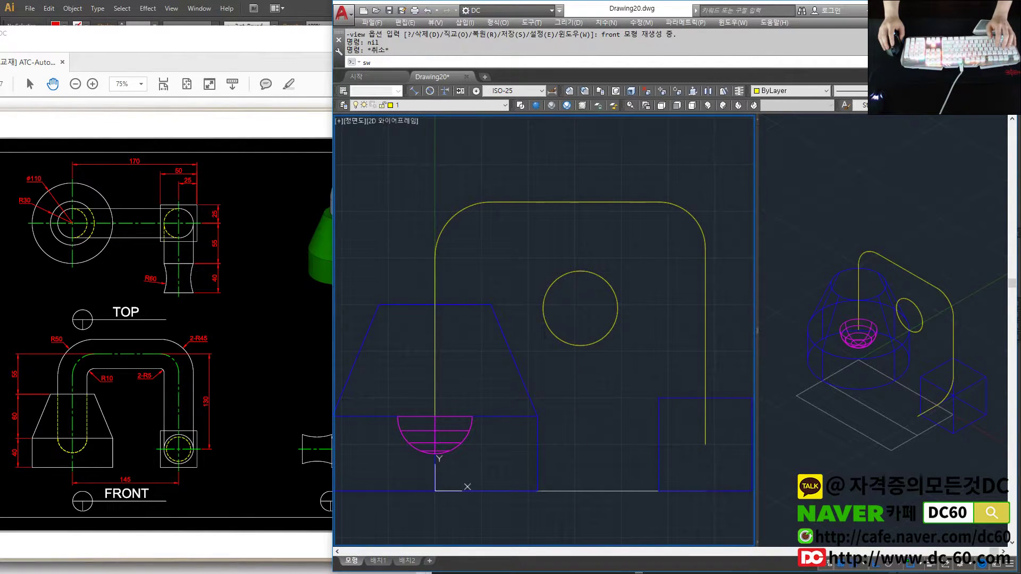
{"action": "key", "text": "Return"}
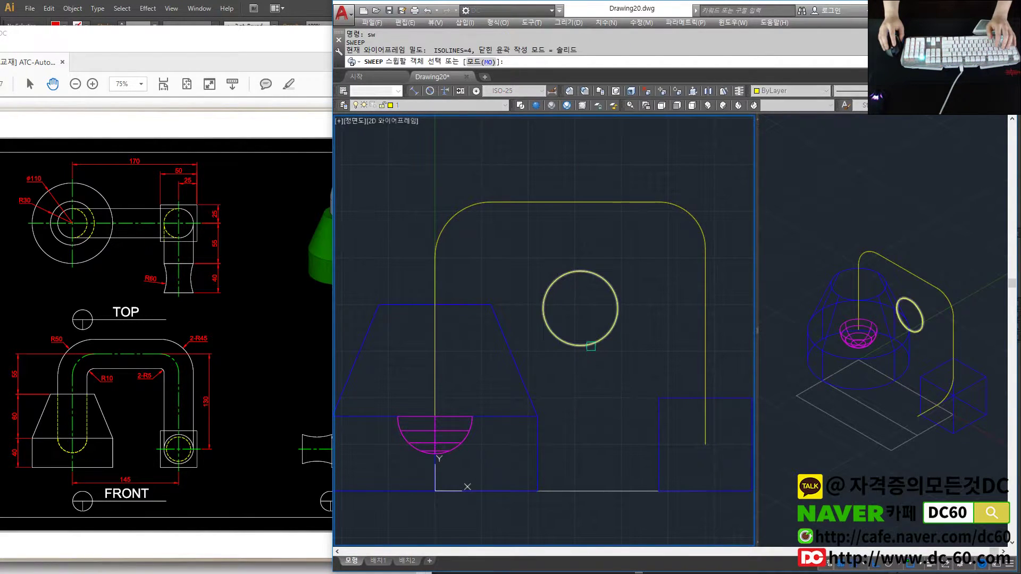
{"action": "left_click", "coordinate": [587, 349]}
{"action": "key", "text": "Return"}
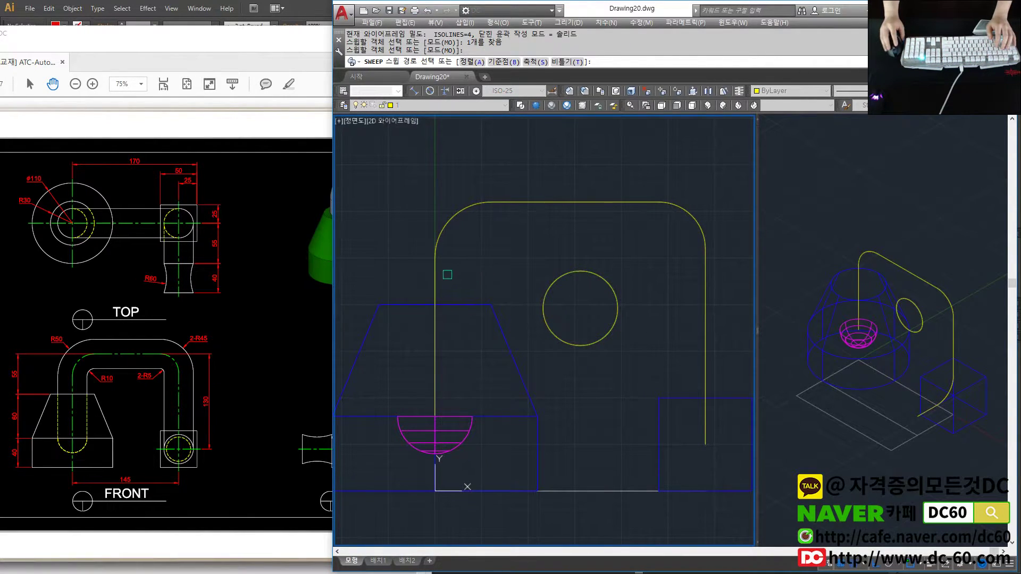
{"action": "left_click", "coordinate": [439, 278]}
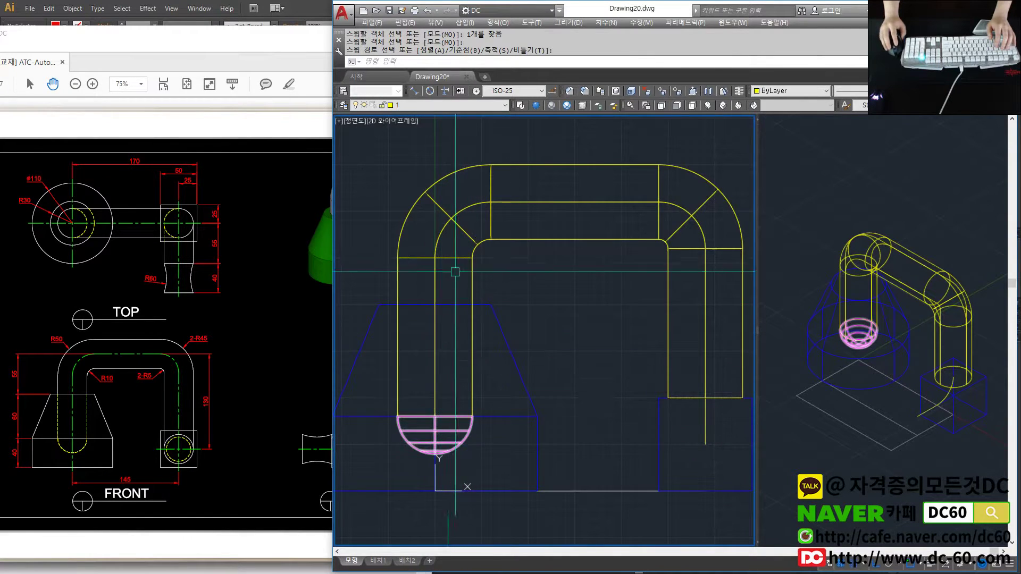
{"action": "left_click", "coordinate": [935, 420]}
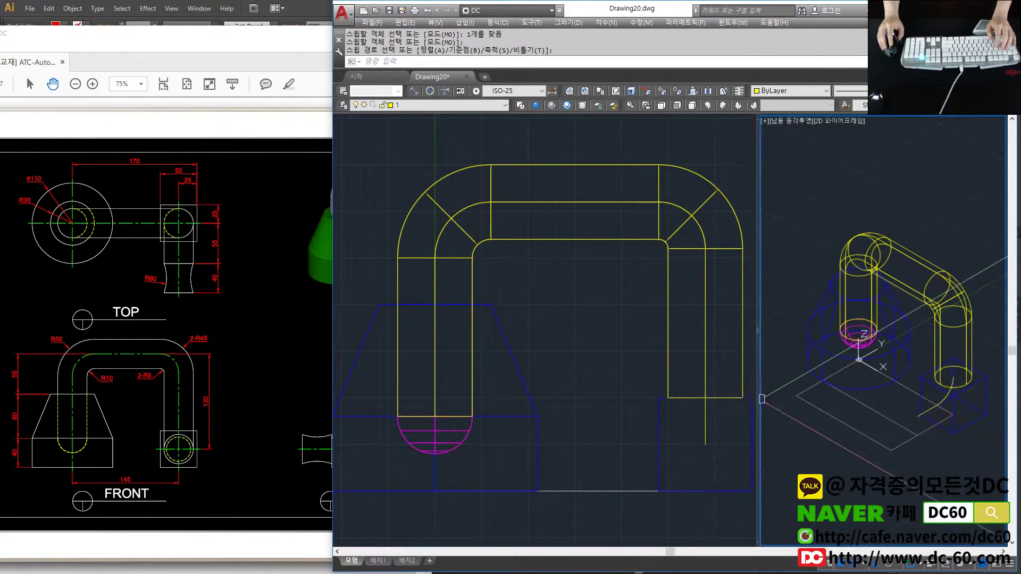
{"action": "left_click", "coordinate": [718, 377]}
{"action": "key", "text": "Escape"}
{"action": "left_click", "coordinate": [900, 290]}
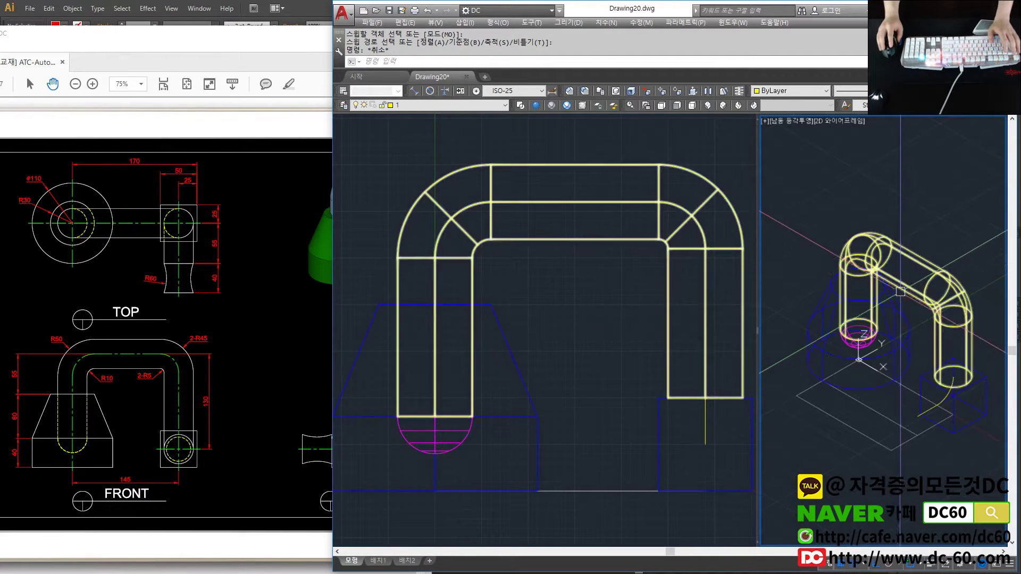
{"action": "key", "text": "Escape"}
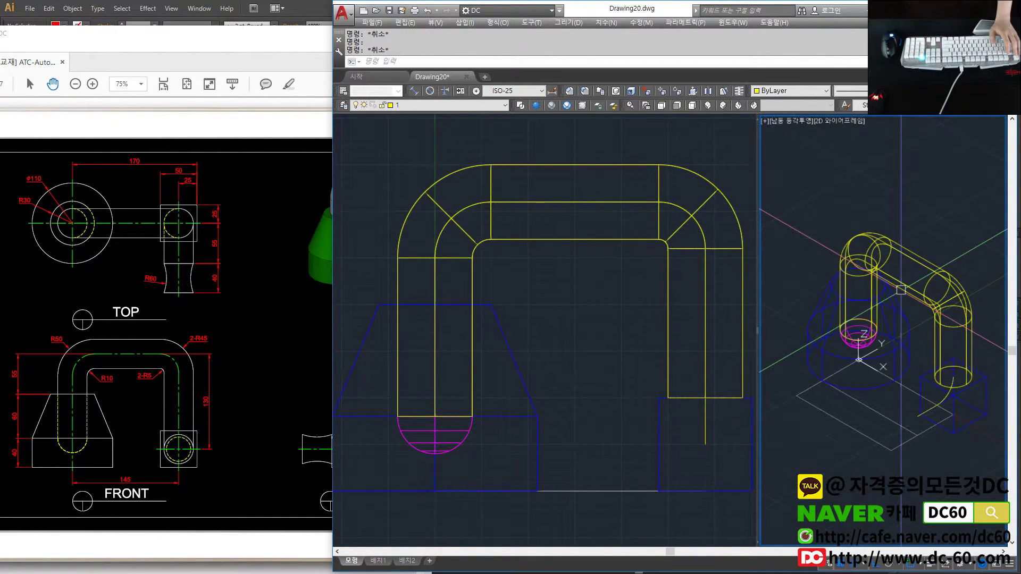
{"action": "scroll", "coordinate": [925, 283], "scroll_direction": "up", "scroll_amount": 2}
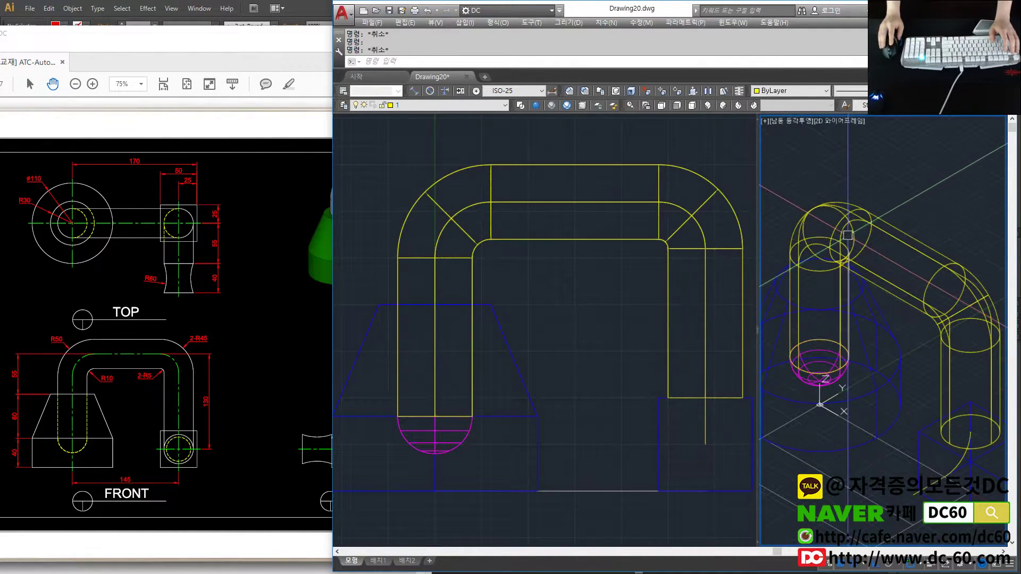
{"action": "left_click", "coordinate": [632, 349]}
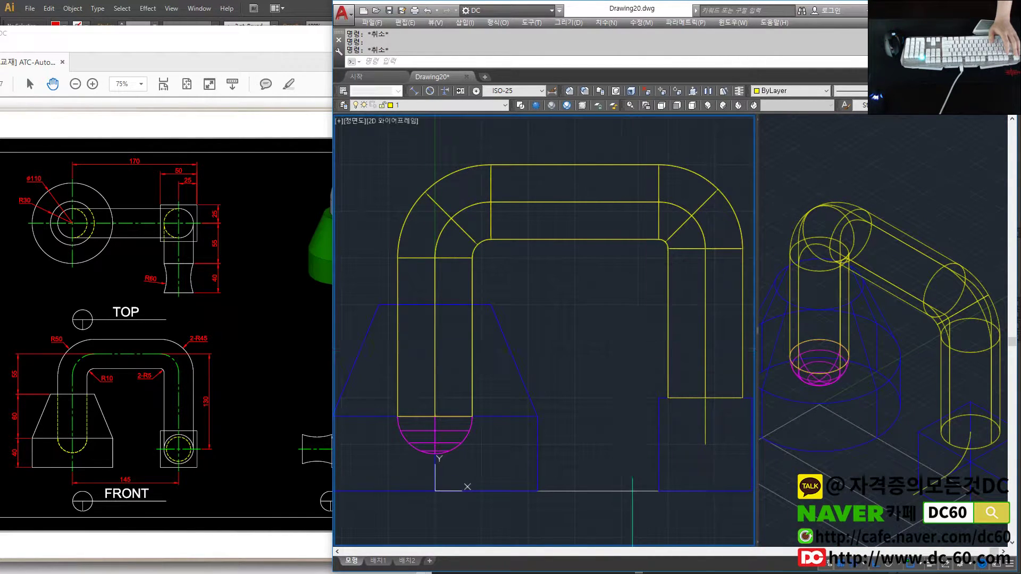
{"action": "key", "text": "ctrl+z"}
{"action": "key", "text": "ctrl+z"}
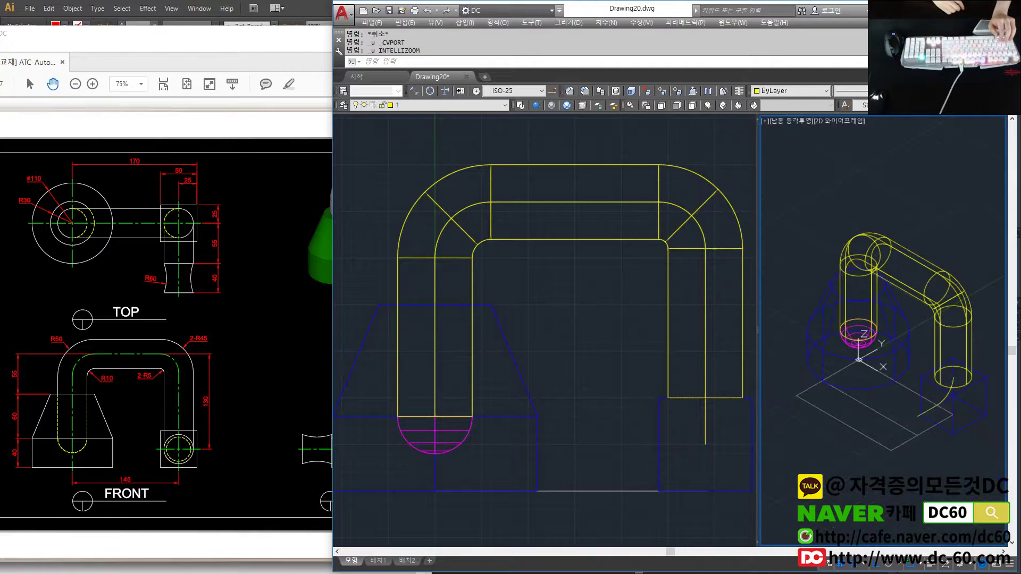
{"action": "key", "text": "ctrl+z"}
{"action": "key", "text": "ctrl+z"}
{"action": "key", "text": "ctrl+z"}
{"action": "key", "text": "ctrl+z"}
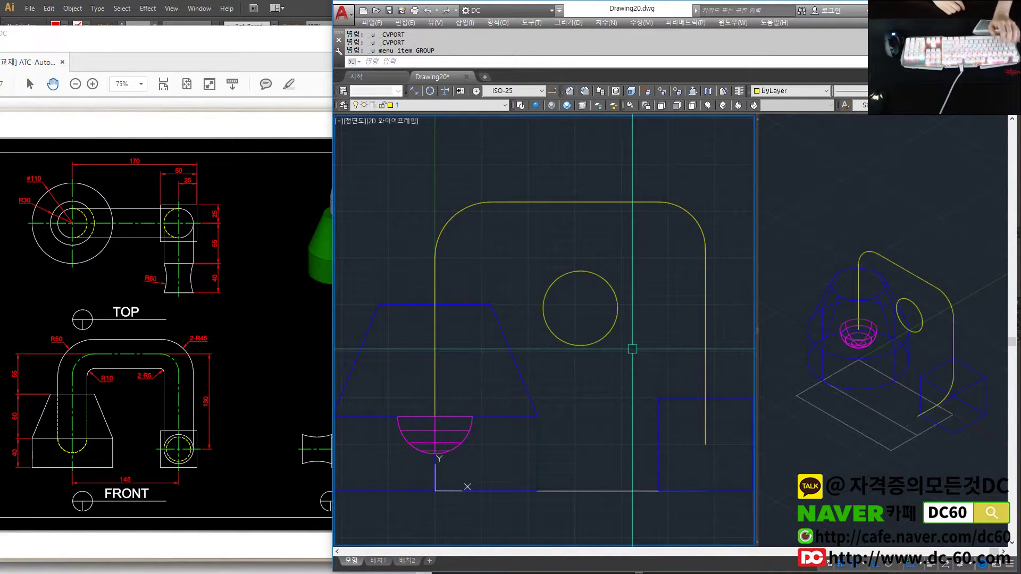
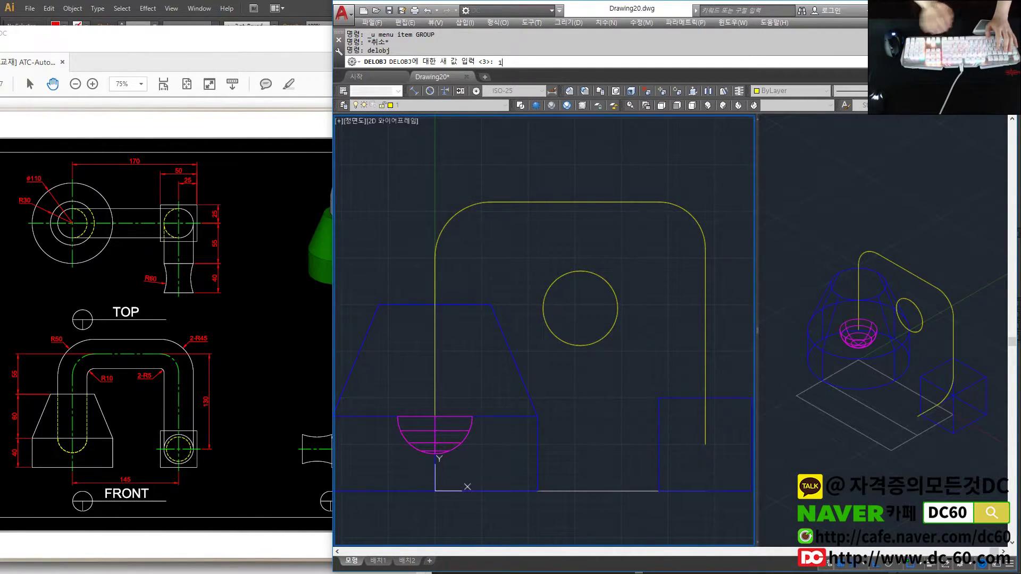
Step: Confirm DELOBJ and sweep the large circle along the yellow bent line into a solid pipe
{"action": "key", "text": "Return"}
{"action": "type", "text": "sweep"}
{"action": "key", "text": "Return"}
{"action": "left_click", "coordinate": [552, 293]}
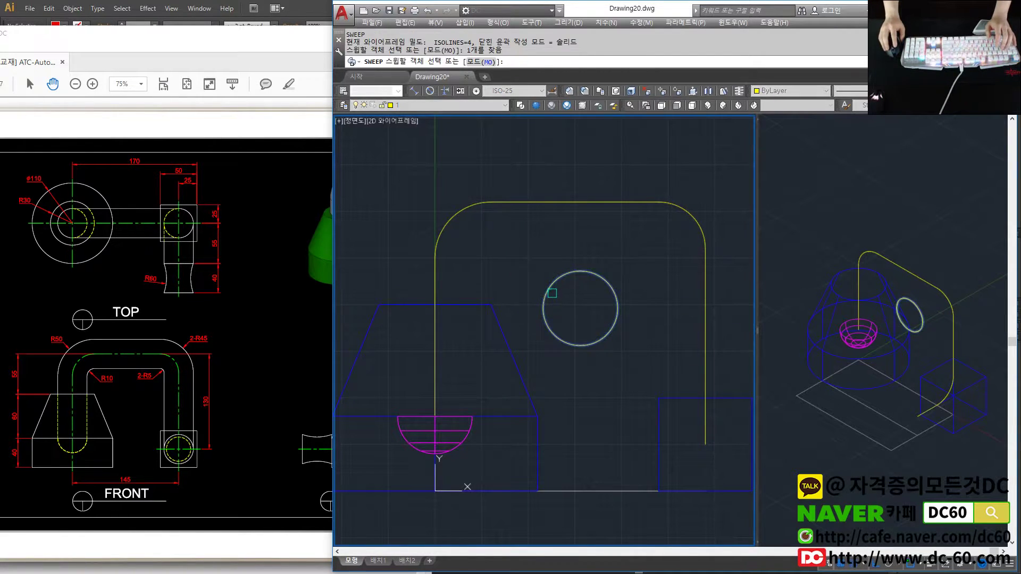
{"action": "key", "text": "Return"}
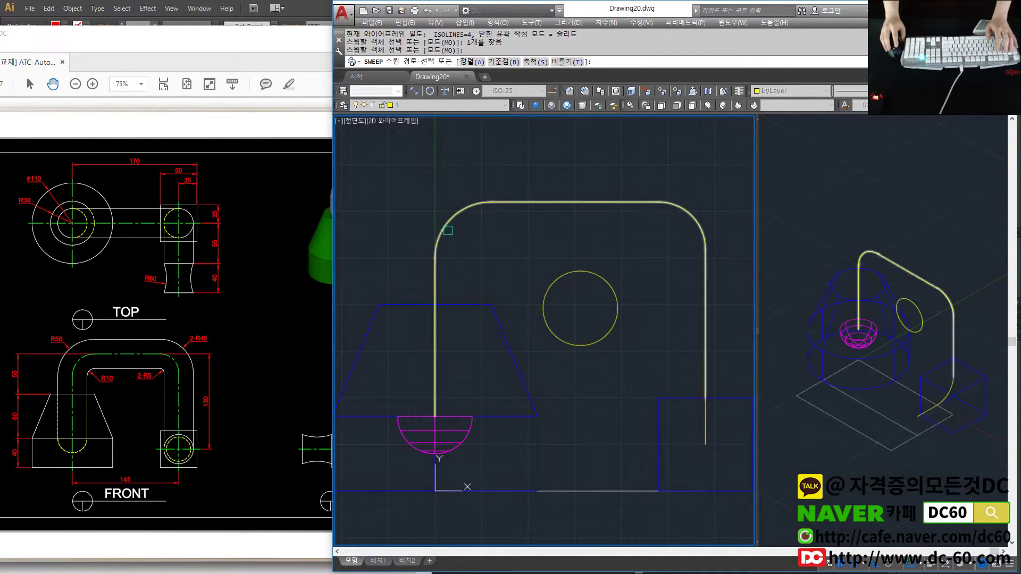
{"action": "left_click", "coordinate": [449, 238]}
Step: Recentre the 3D view and draw a radius-10 circle in the front view
{"action": "key", "text": "Return"}
{"action": "left_click", "coordinate": [886, 311]}
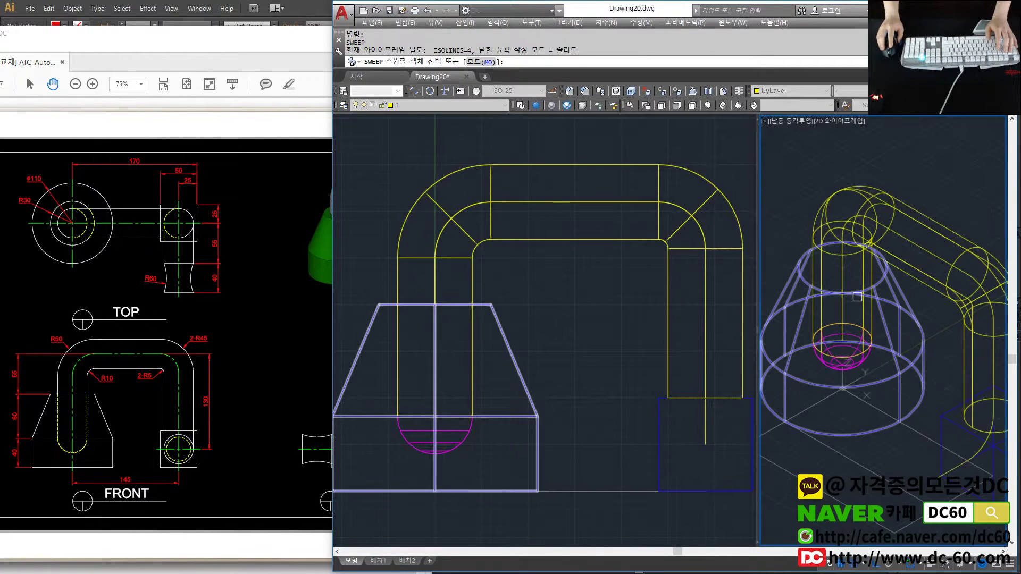
{"action": "key", "text": "Escape"}
{"action": "key", "text": "Escape"}
{"action": "middle_click_drag", "start_coordinate": [858, 287], "coordinate": [842, 274]}
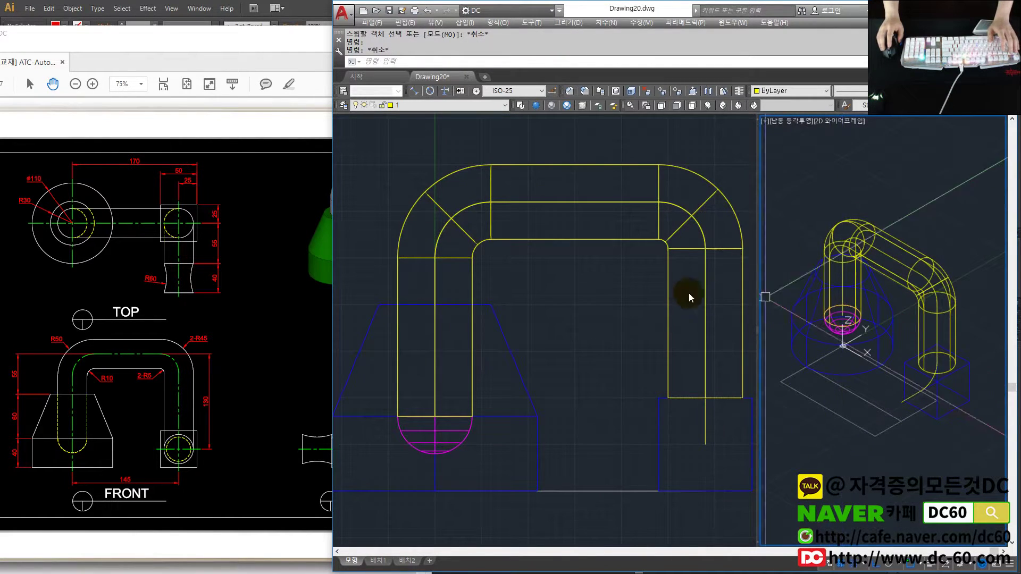
{"action": "left_click", "coordinate": [564, 335]}
{"action": "type", "text": "c"}
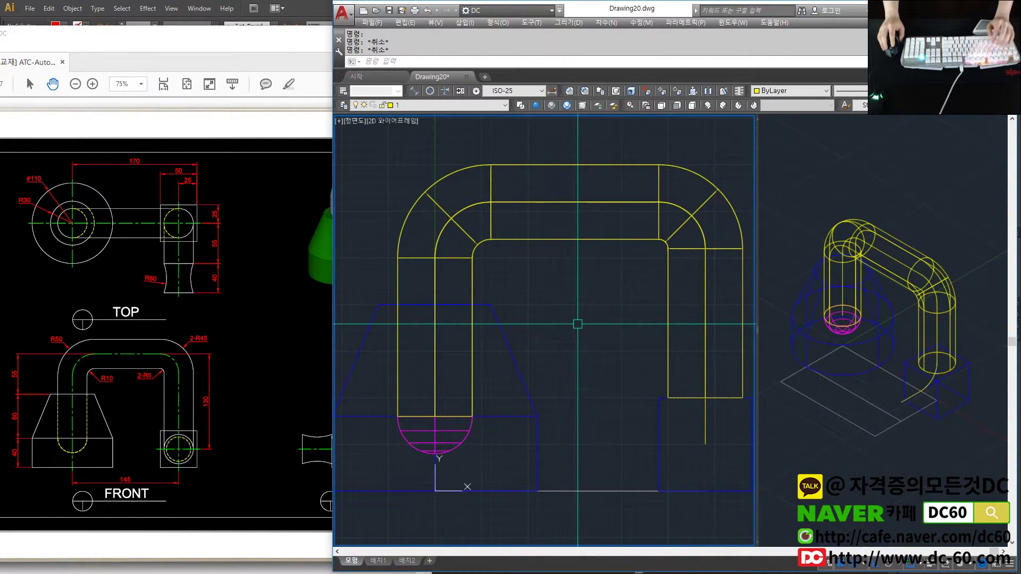
{"action": "key", "text": "Return"}
{"action": "left_click", "coordinate": [569, 312]}
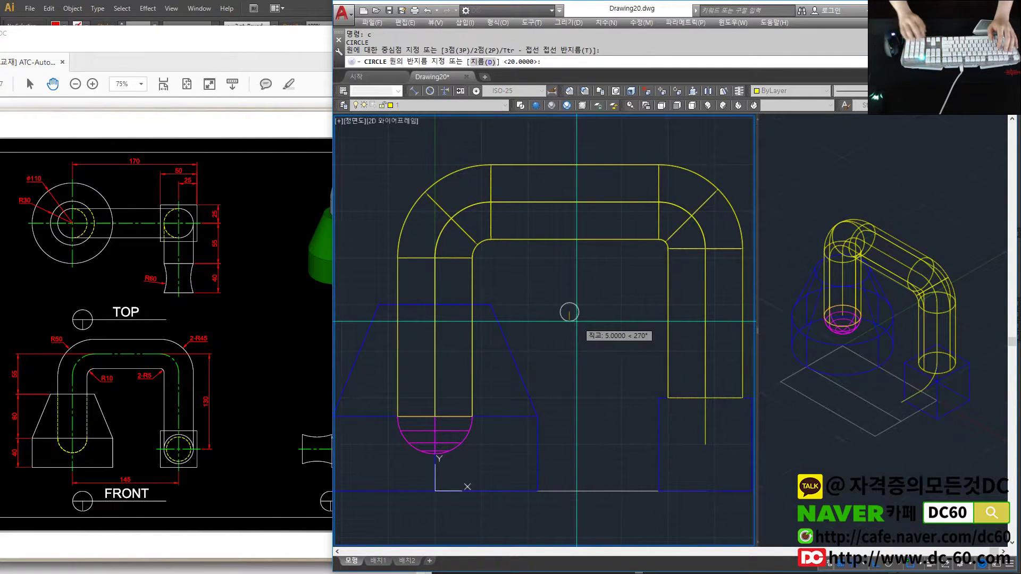
{"action": "type", "text": "10"}
{"action": "key", "text": "Return"}
Step: Sweep the radius-10 circle along the same bent path to form the inner tube
{"action": "type", "text": "s"}
{"action": "key", "text": "Escape"}
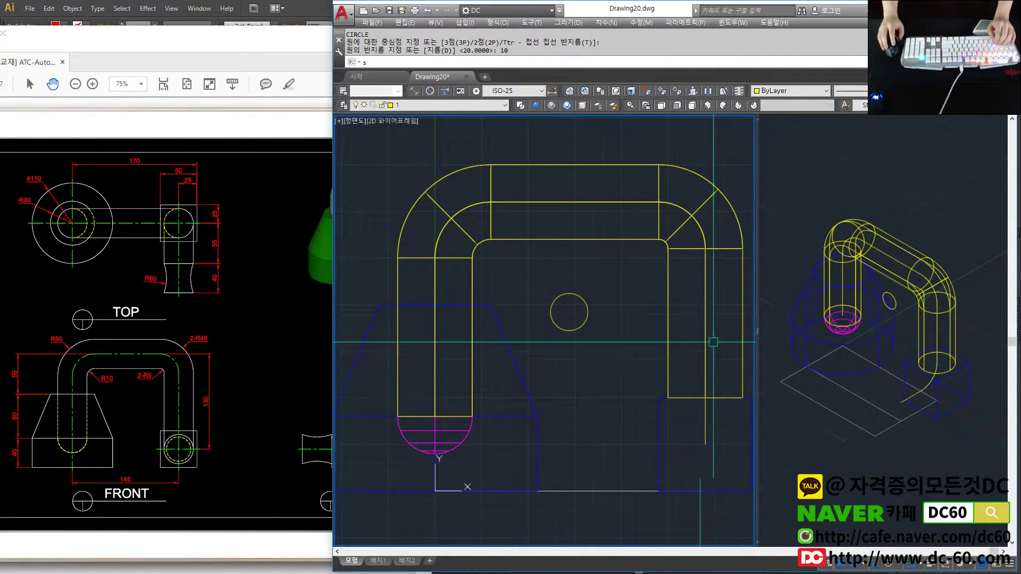
{"action": "left_click", "coordinate": [880, 326]}
{"action": "scroll", "coordinate": [880, 326], "scroll_direction": "up", "scroll_amount": 3}
{"action": "type", "text": "sweep"}
{"action": "key", "text": "Return"}
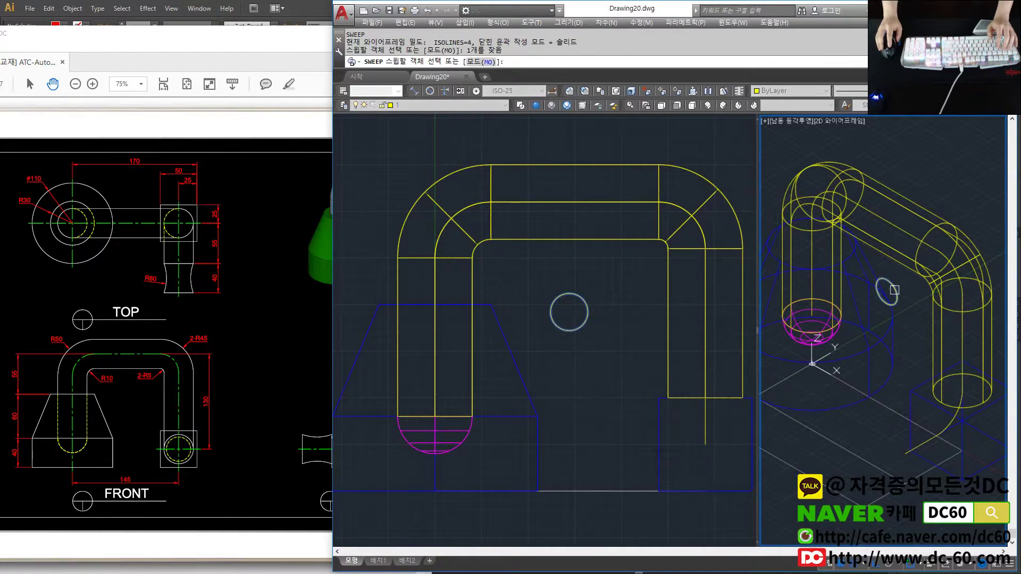
{"action": "left_click", "coordinate": [871, 291]}
{"action": "key", "text": "Return"}
{"action": "left_click", "coordinate": [818, 255]}
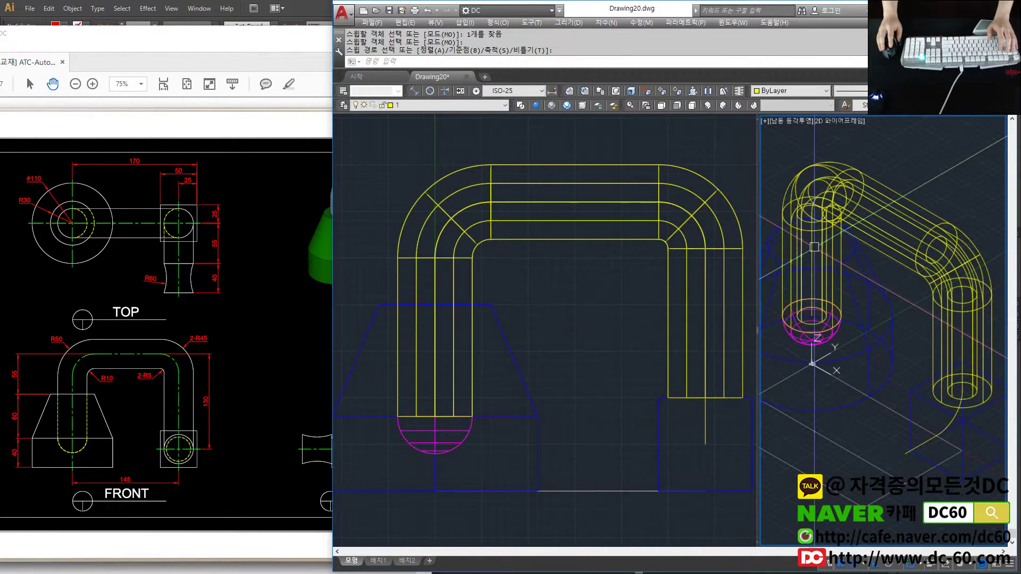
{"action": "left_click", "coordinate": [567, 285]}
{"action": "key", "text": "Escape"}
{"action": "key", "text": "Escape"}
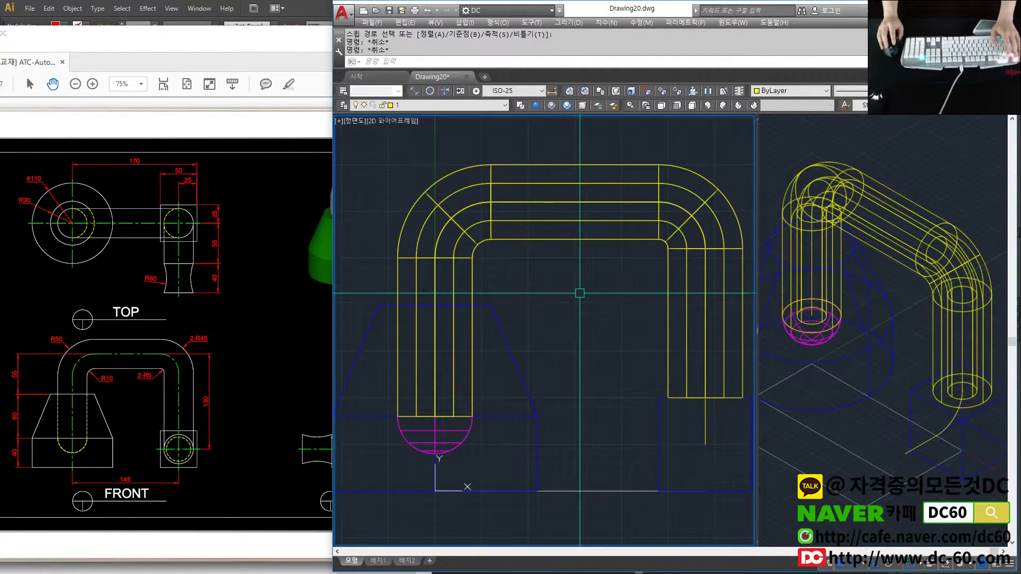
{"action": "type", "text": "su"}
Step: Subtract the inner tube from the outer pipe to hollow it
{"action": "key", "text": "Return"}
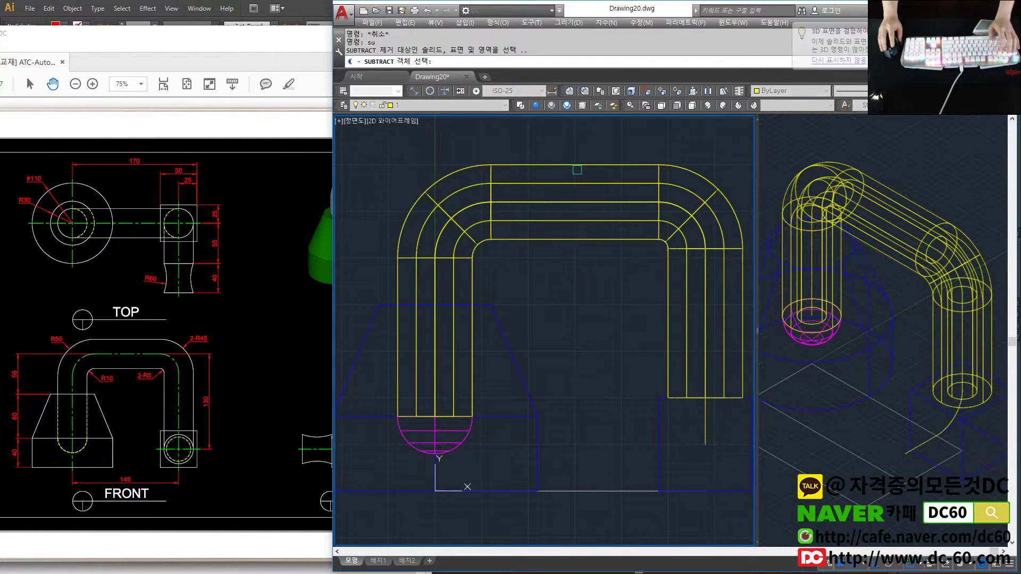
{"action": "left_click", "coordinate": [577, 165]}
{"action": "key", "text": "Return"}
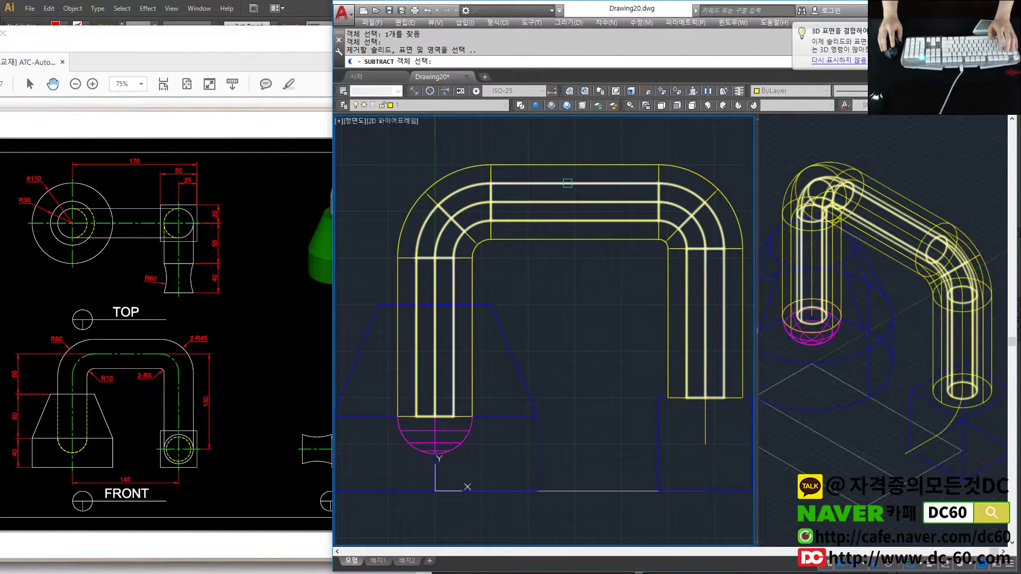
{"action": "key", "text": "Escape"}
Step: Give the 3D view Gray shading, erase the end box, and orbit underneath
{"action": "left_click", "coordinate": [833, 313]}
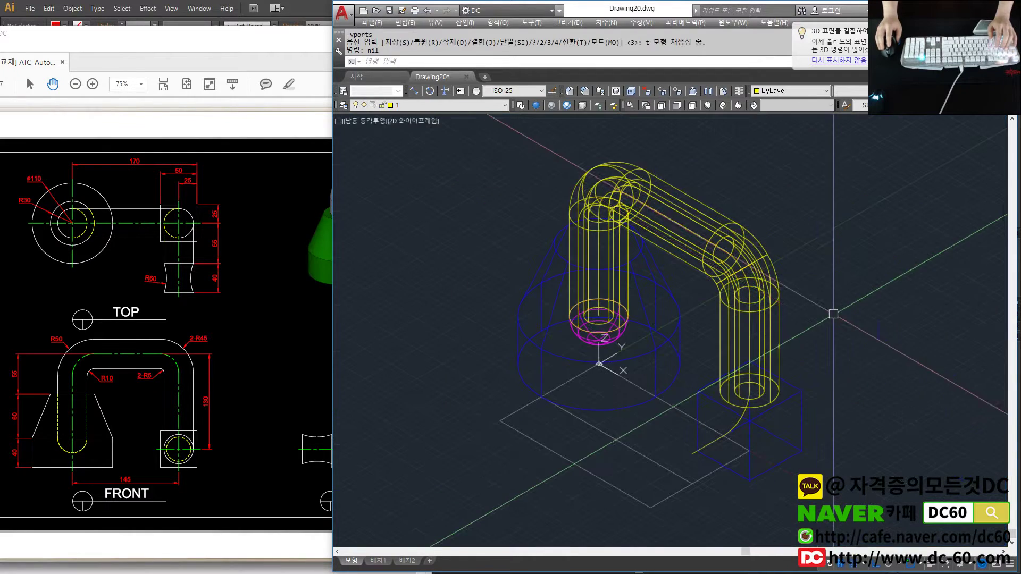
{"action": "type", "text": "vscurrent"}
{"action": "key", "text": "Return"}
{"action": "type", "text": "g"}
{"action": "key", "text": "Return"}
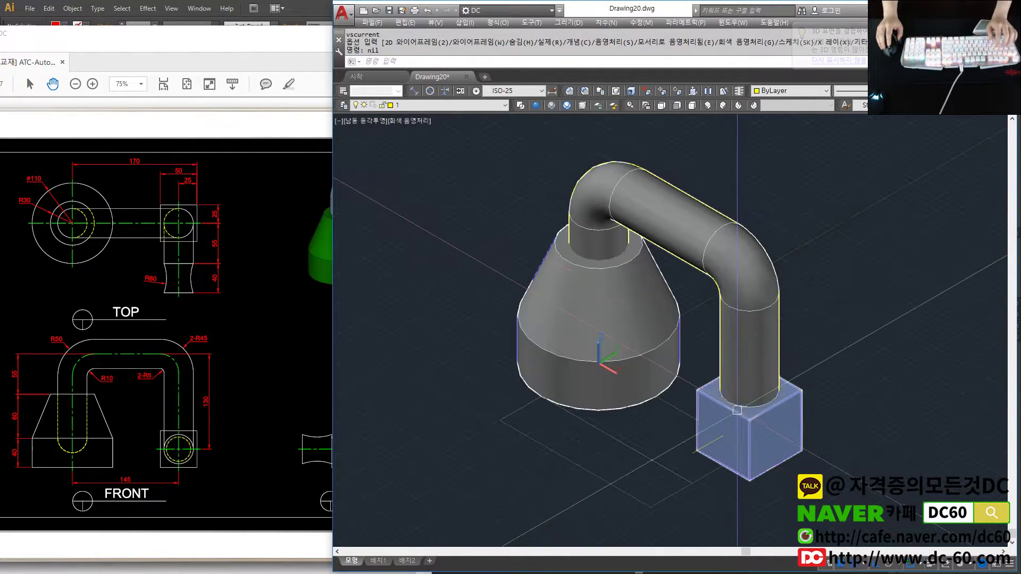
{"action": "type", "text": "e"}
{"action": "key", "text": "Return"}
{"action": "left_click", "coordinate": [737, 410]}
{"action": "key", "text": "Return"}
{"action": "mouse_move", "coordinate": [737, 410]}
{"action": "middle_mouse_down", "text": "shift"}
{"action": "mouse_move", "coordinate": [744, 310]}
{"action": "mouse_move", "coordinate": [675, 184]}
{"action": "mouse_move", "coordinate": [724, 433]}
{"action": "mouse_move", "coordinate": [599, 449]}
{"action": "mouse_move", "coordinate": [713, 404]}
{"action": "mouse_move", "coordinate": [723, 374]}
{"action": "middle_mouse_up", "text": "shift"}
{"action": "scroll", "coordinate": [744, 310], "scroll_direction": "up", "scroll_amount": 3}
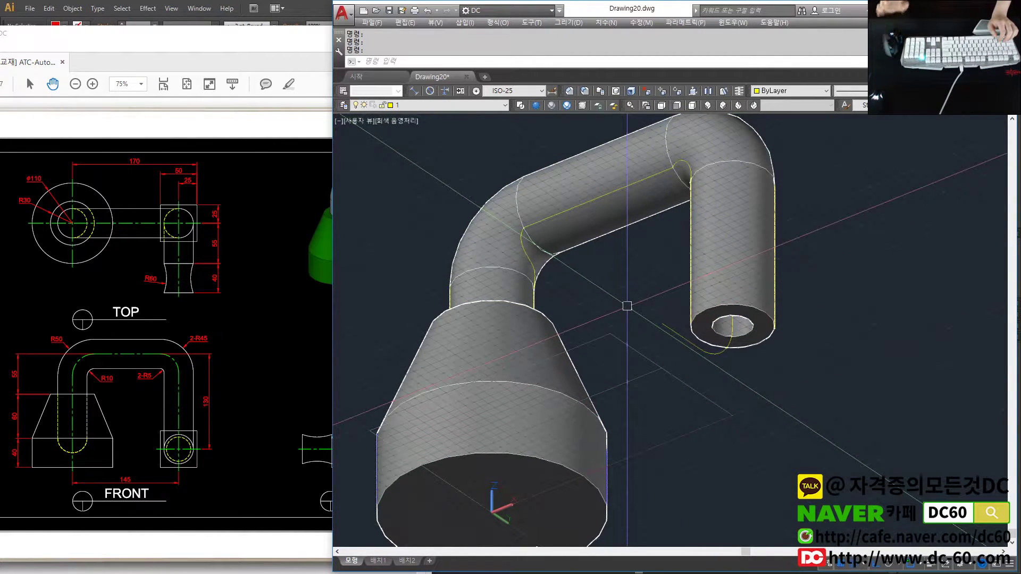
Step: Undo the recent changes back to the split wireframe views
{"action": "key", "text": "ctrl+z"}
{"action": "key", "text": "ctrl+z"}
{"action": "key", "text": "ctrl+z"}
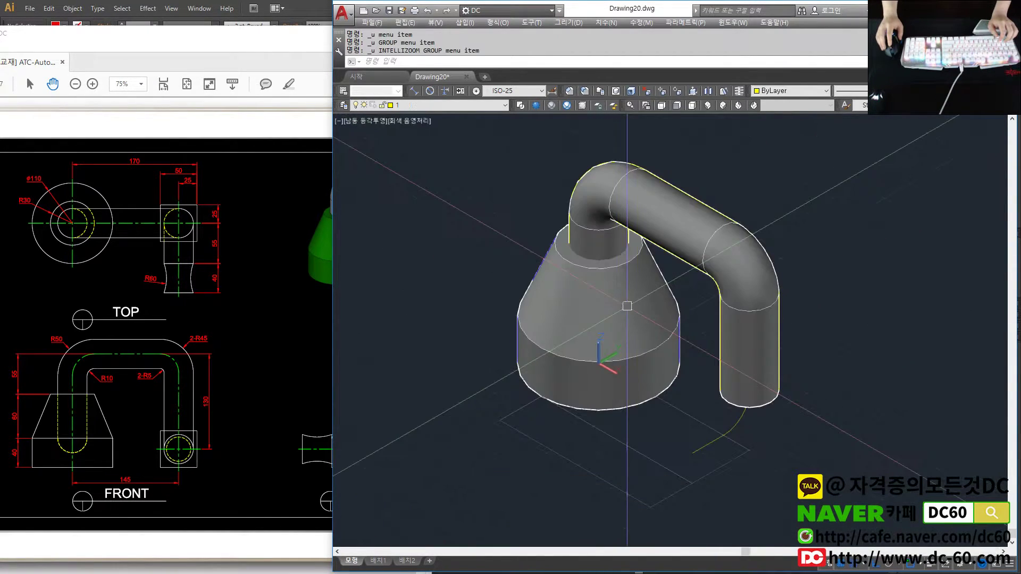
{"action": "key", "text": "ctrl+z"}
{"action": "key", "text": "ctrl+z"}
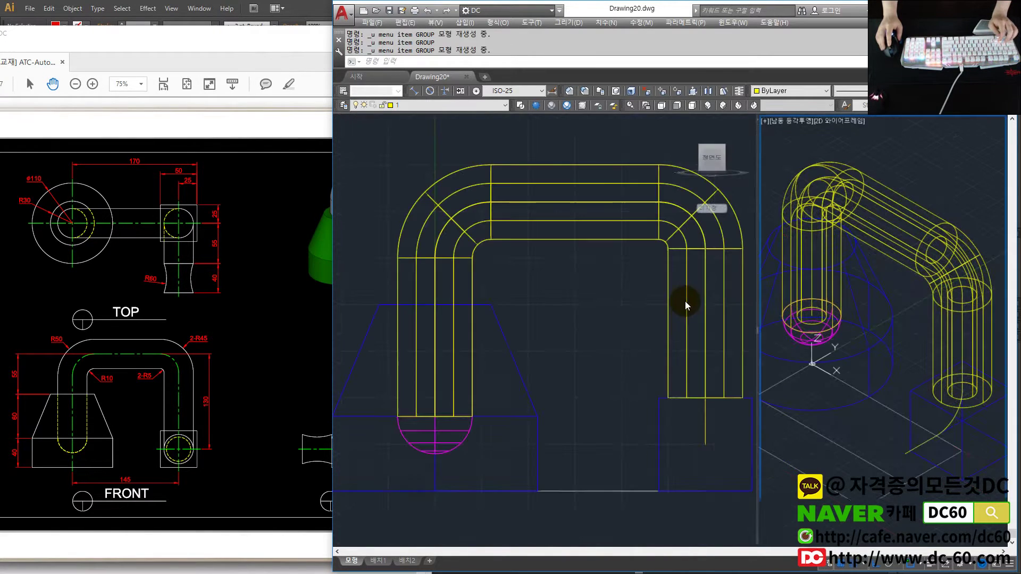
{"action": "key", "text": "ctrl+z"}
{"action": "key", "text": "ctrl+z"}
{"action": "key", "text": "ctrl+z"}
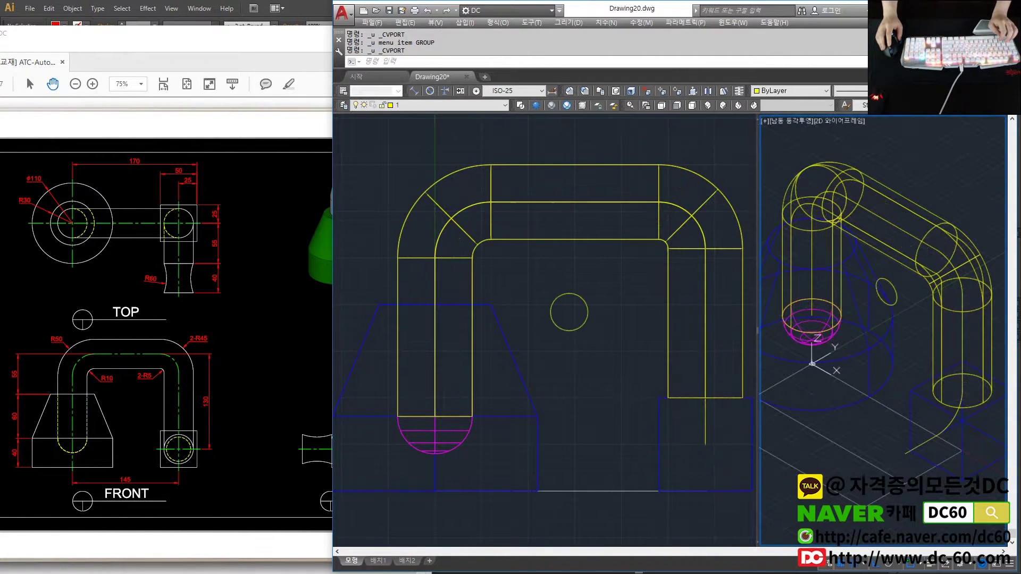
{"action": "key", "text": "Escape"}
{"action": "key", "text": "Escape"}
Step: Clear the path line selection, cancel the erase, and show a single isometric viewport
{"action": "left_click", "coordinate": [684, 297]}
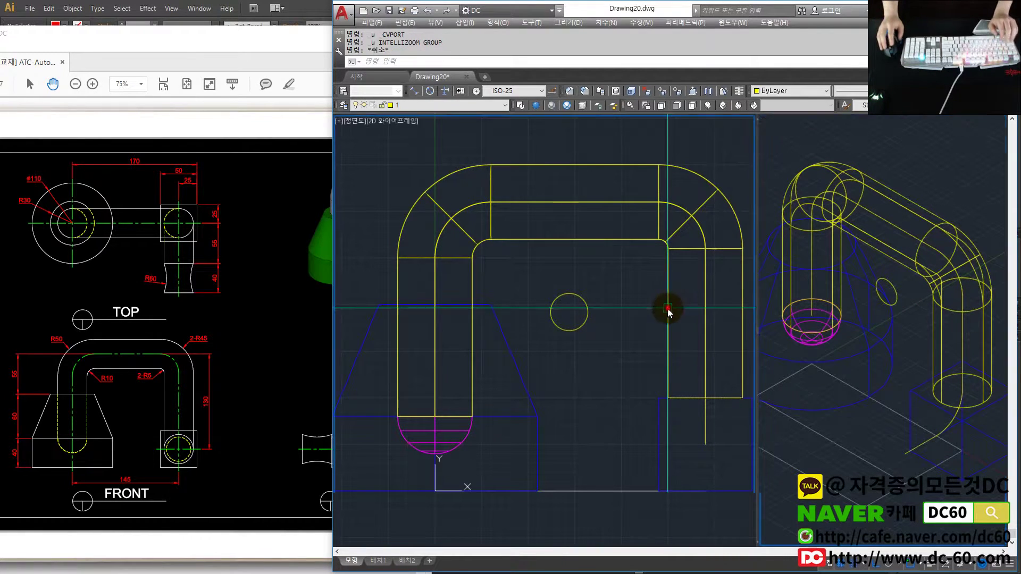
{"action": "left_click", "coordinate": [705, 298]}
{"action": "left_click", "coordinate": [813, 250]}
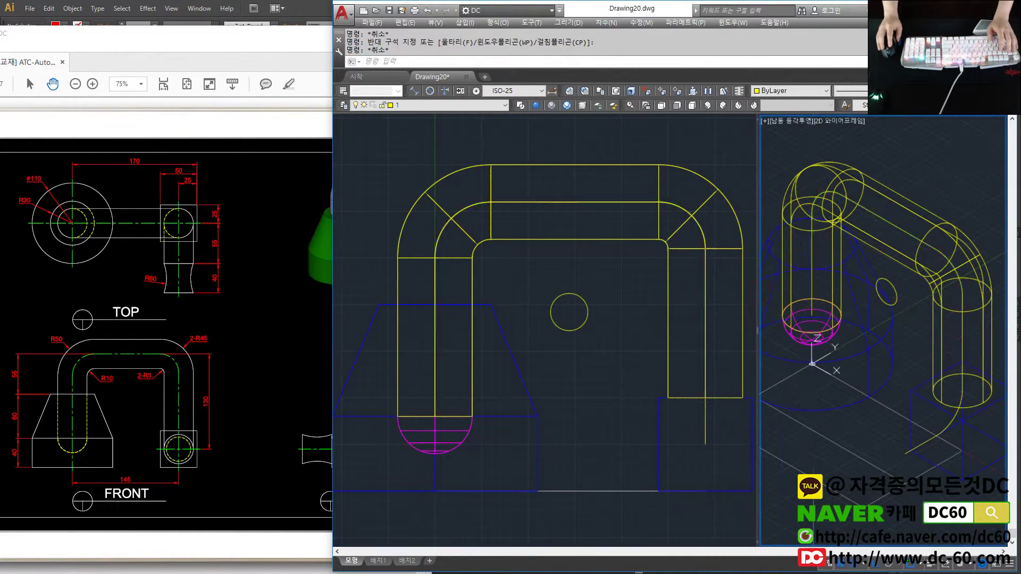
{"action": "key", "text": "Escape"}
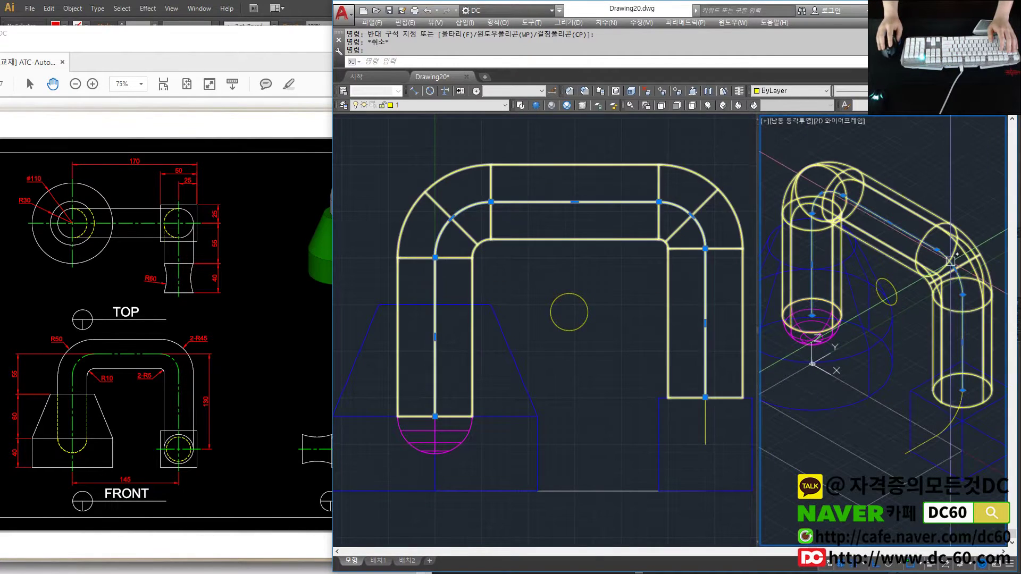
{"action": "left_click", "coordinate": [597, 364]}
{"action": "type", "text": "e"}
{"action": "key", "text": "Return"}
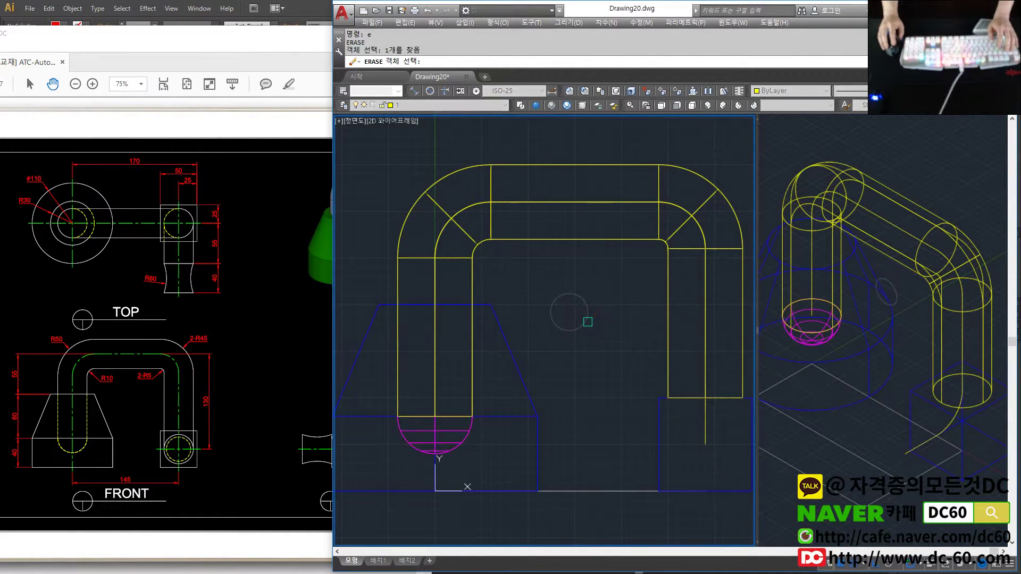
{"action": "key", "text": "Escape"}
{"action": "left_click", "coordinate": [877, 415]}
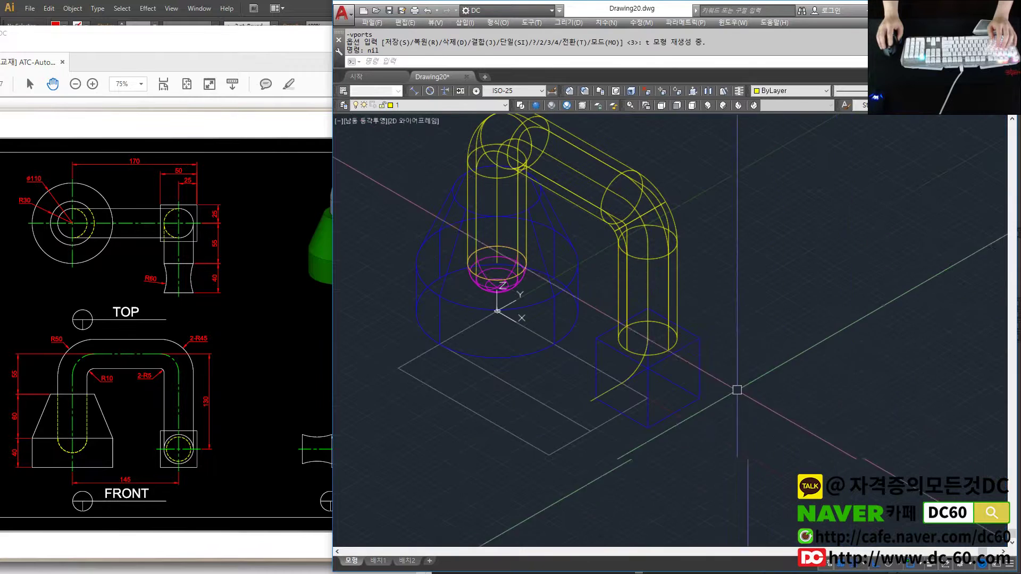
Step: Draw a radius-20 circle beside the box
{"action": "type", "text": "c"}
{"action": "key", "text": "Return"}
{"action": "left_click", "coordinate": [754, 343]}
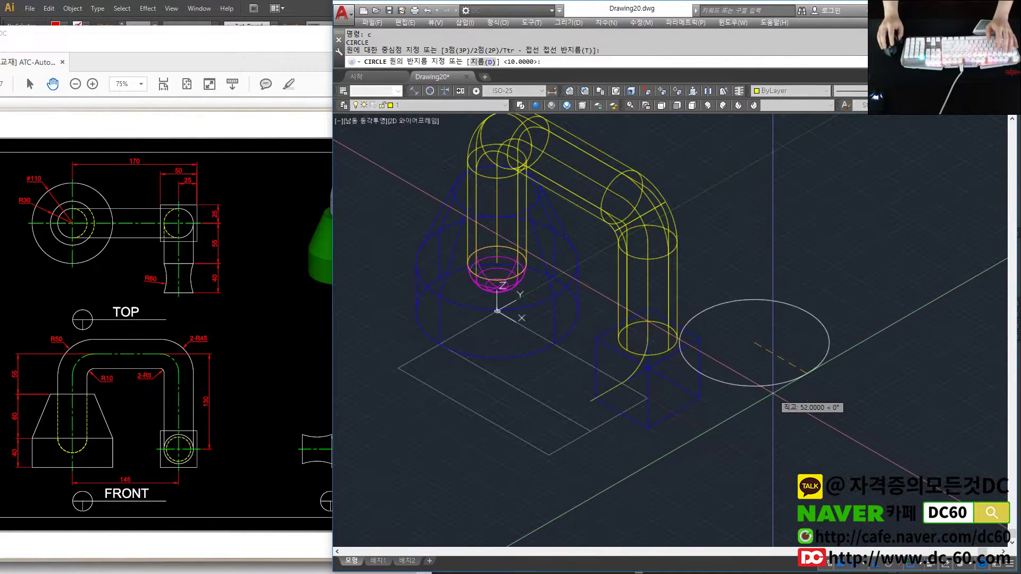
{"action": "type", "text": "0"}
{"action": "key", "text": "Return"}
Step: Sweep the radius-20 circle along the lower curved path into a new pipe section
{"action": "type", "text": "sw"}
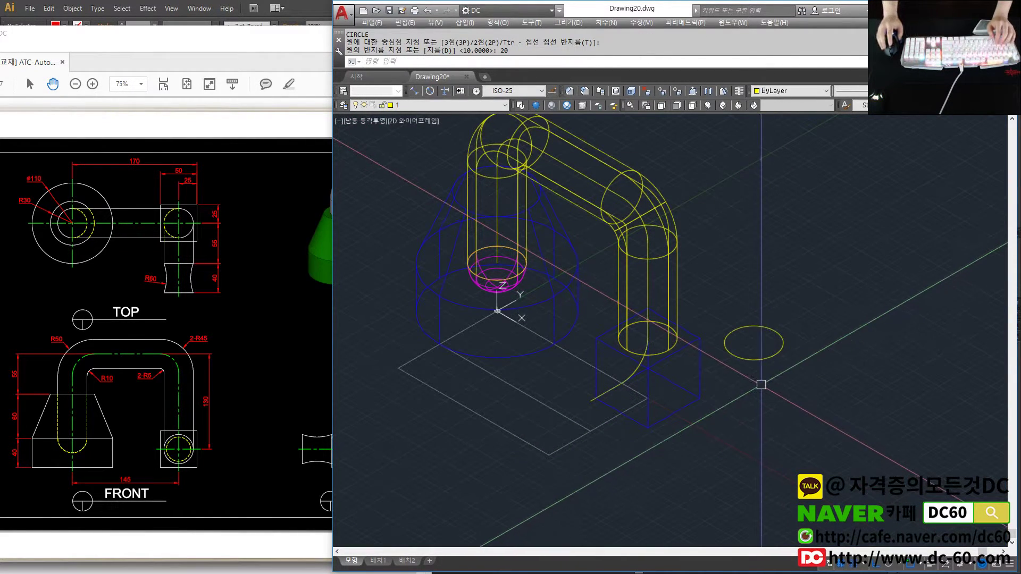
{"action": "key", "text": "Return"}
{"action": "left_click", "coordinate": [751, 358]}
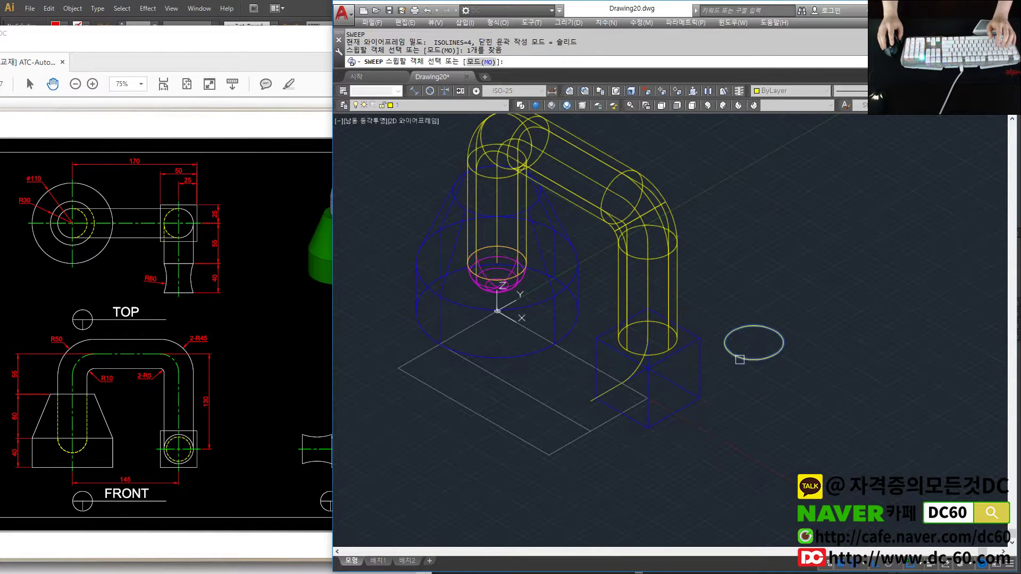
{"action": "key", "text": "Return"}
{"action": "left_click", "coordinate": [611, 390]}
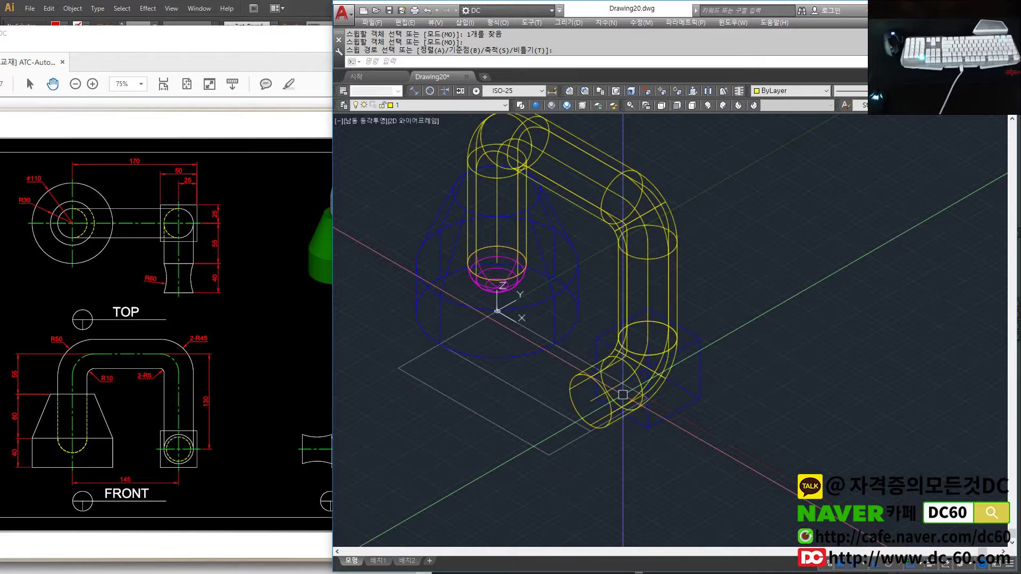
{"action": "key", "text": "Escape"}
{"action": "key", "text": "Escape"}
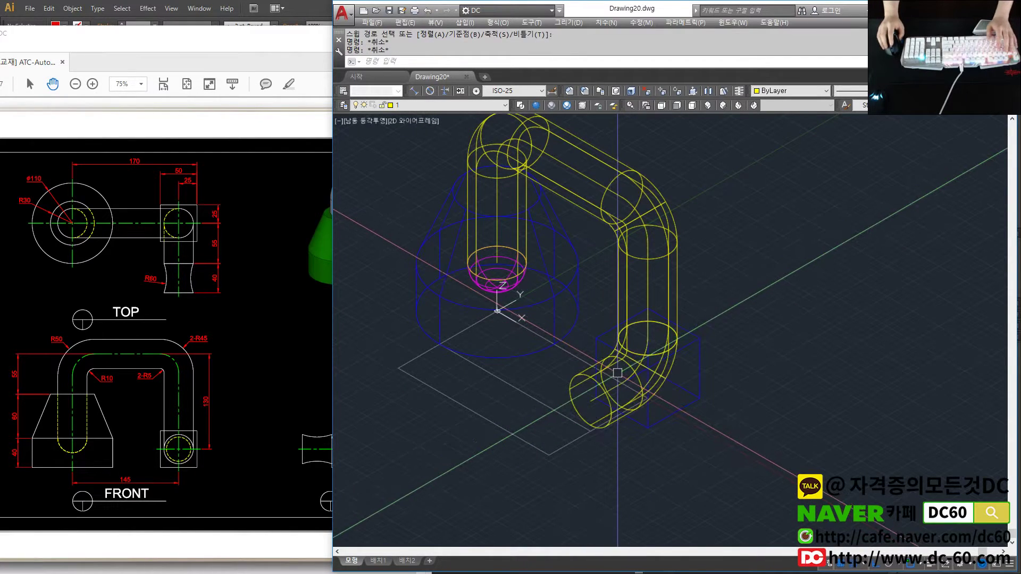
{"action": "type", "text": "uni"}
{"action": "key", "text": "Return"}
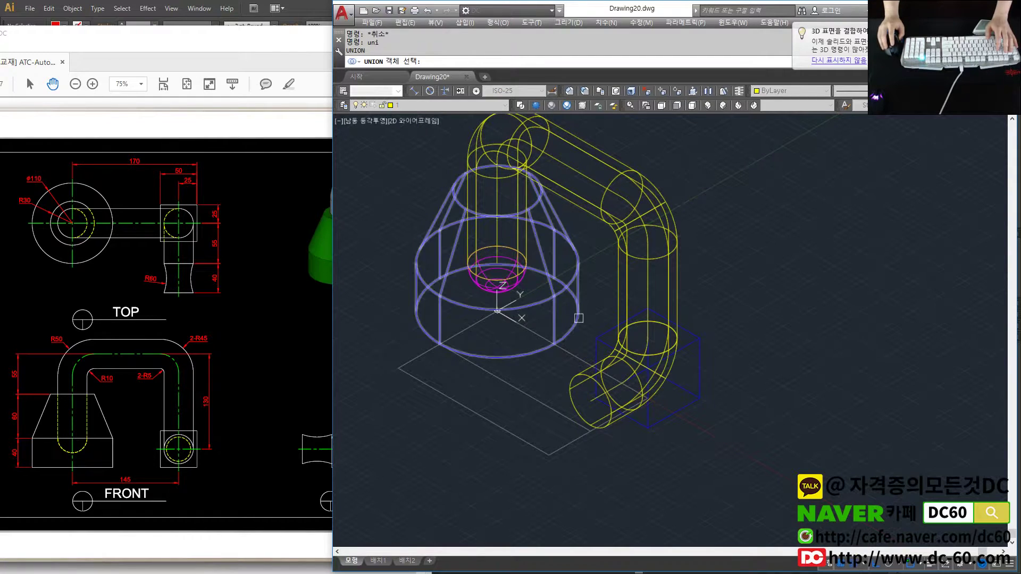
Step: Union the base and tube solids, then undo that merge
{"action": "left_click", "coordinate": [596, 319]}
{"action": "left_click", "coordinate": [456, 226]}
{"action": "scroll", "coordinate": [503, 235], "scroll_direction": "up", "scroll_amount": 2}
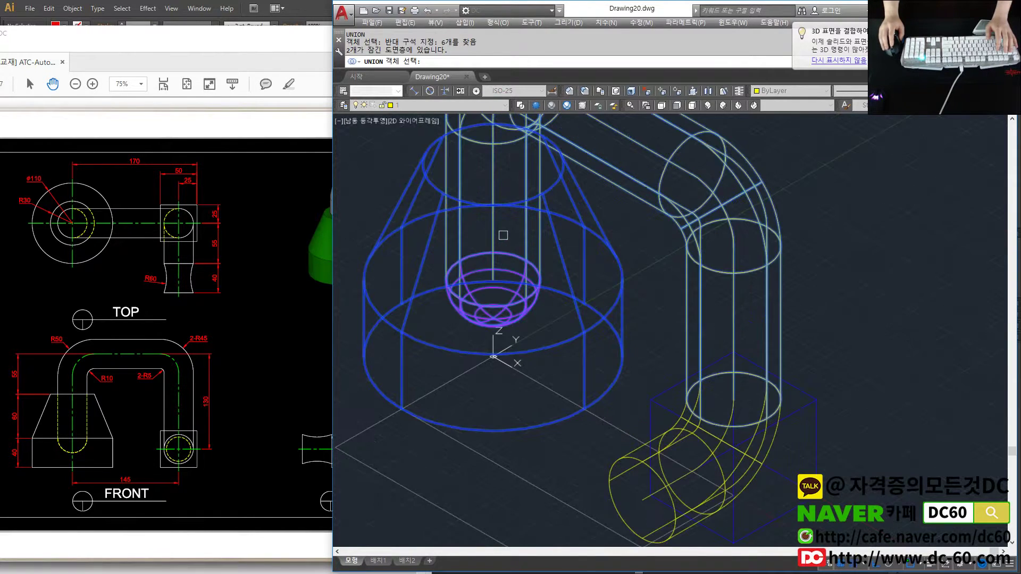
{"action": "key", "text": "Return"}
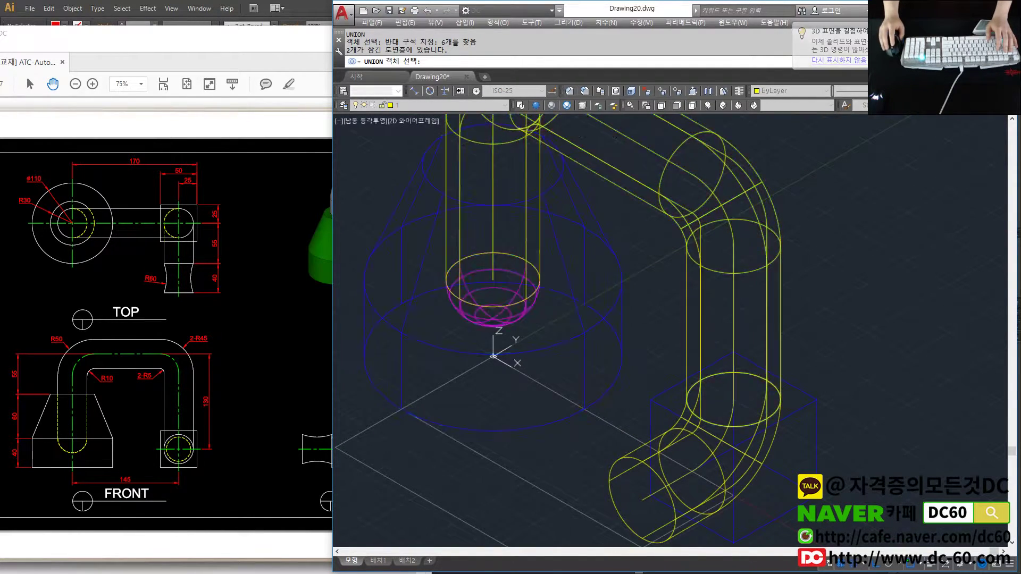
{"action": "scroll", "coordinate": [523, 202], "scroll_direction": "down", "scroll_amount": 3}
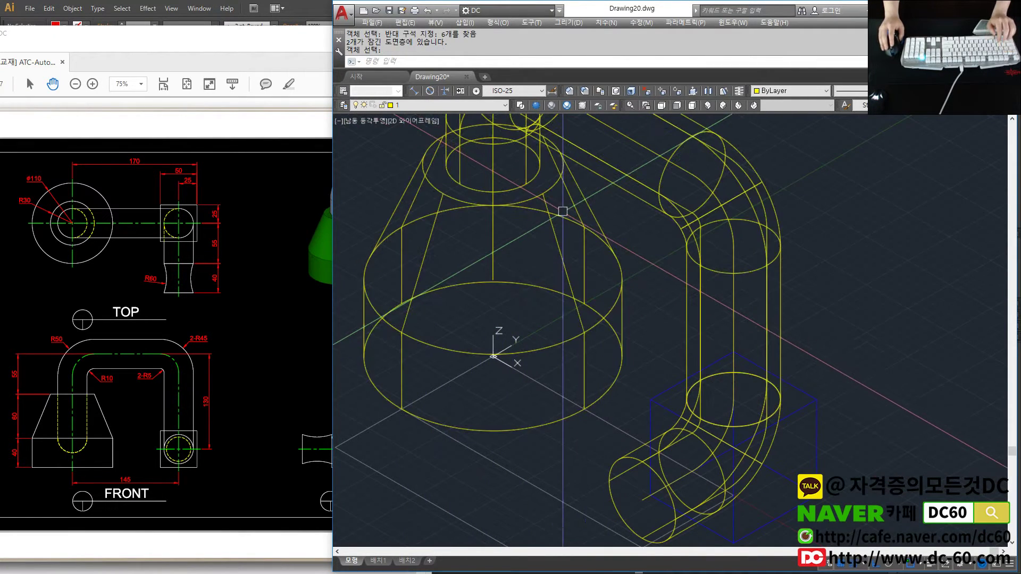
{"action": "key", "text": "ctrl+z"}
{"action": "type", "text": "uni"}
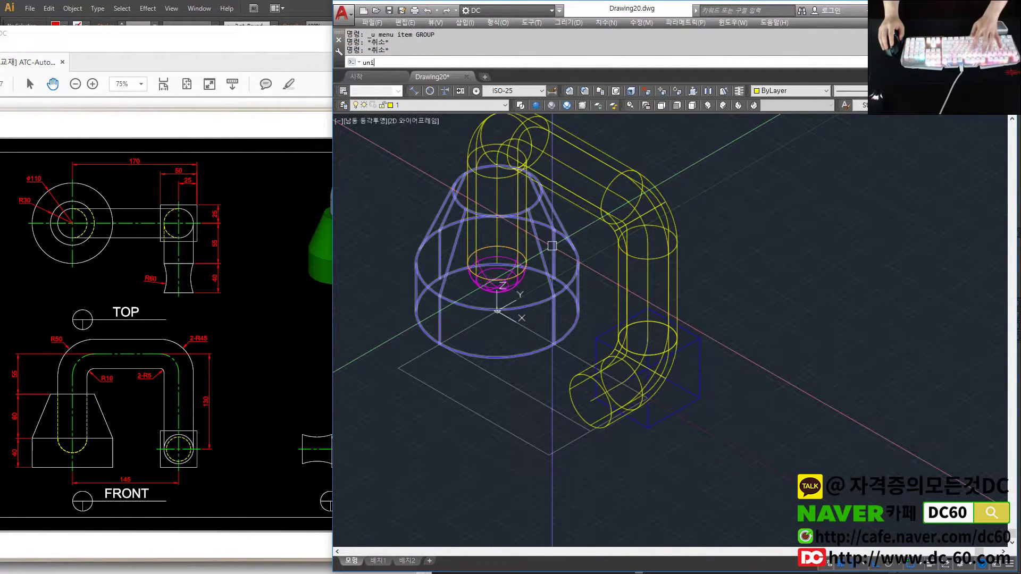
Step: Union the vertical pipe, elbow and bowl into one solid
{"action": "key", "text": "Return"}
{"action": "left_click", "coordinate": [523, 193]}
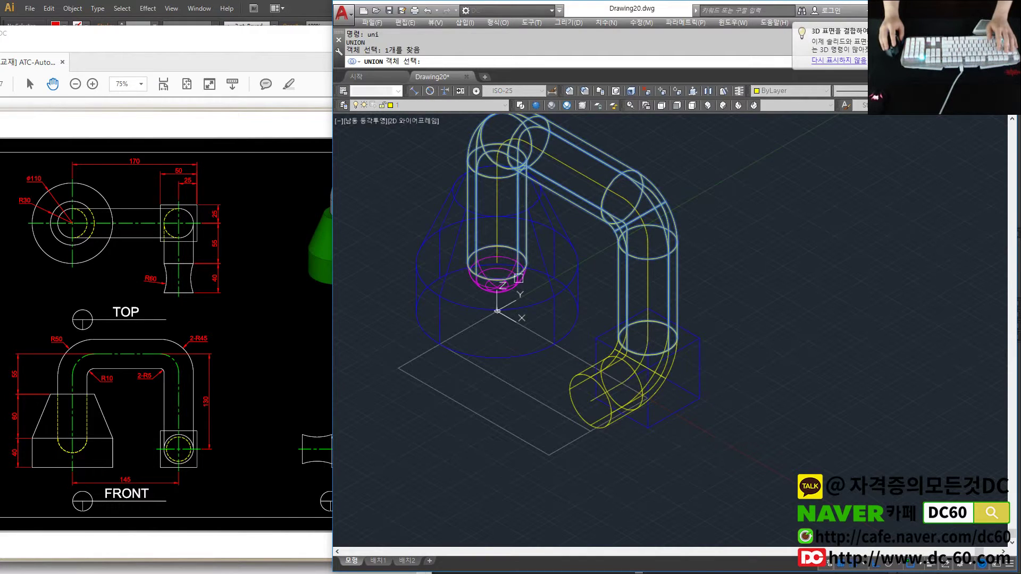
{"action": "left_click", "coordinate": [604, 389]}
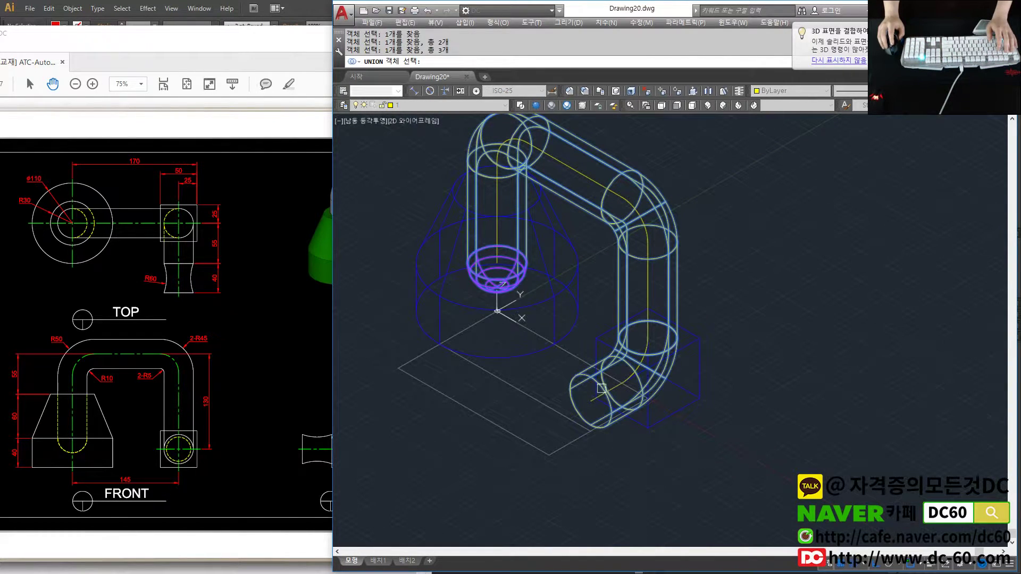
{"action": "key", "text": "Return"}
{"action": "key", "text": "Escape"}
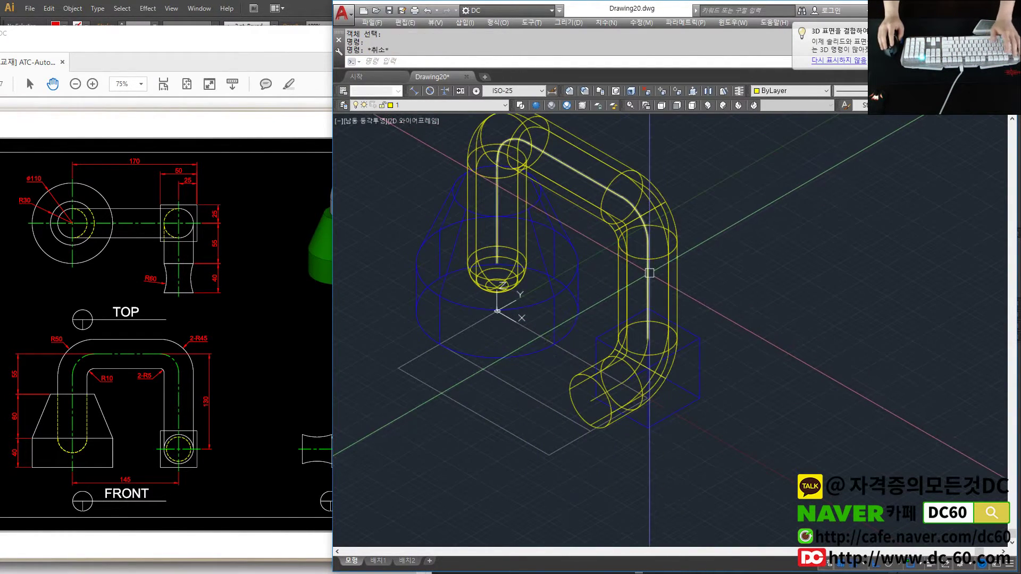
{"action": "key", "text": "Escape"}
{"action": "key", "text": "Escape"}
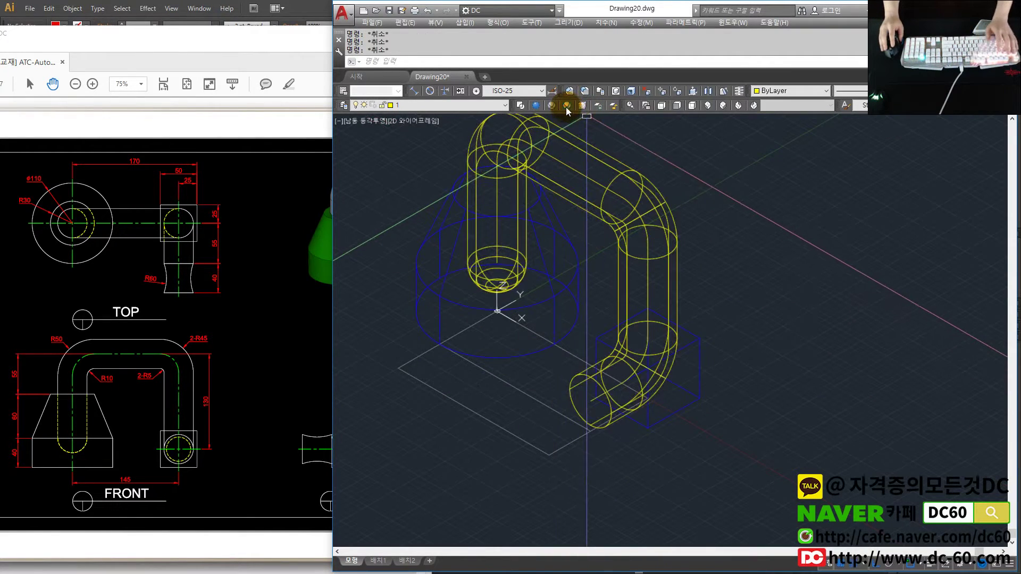
Step: Shade the model with edges, then try moving the pipe and undo the move
{"action": "left_click", "coordinate": [567, 104]}
{"action": "scroll", "coordinate": [558, 266], "scroll_direction": "down", "scroll_amount": 2}
{"action": "type", "text": "m"}
{"action": "key", "text": "Return"}
{"action": "left_click", "coordinate": [619, 255]}
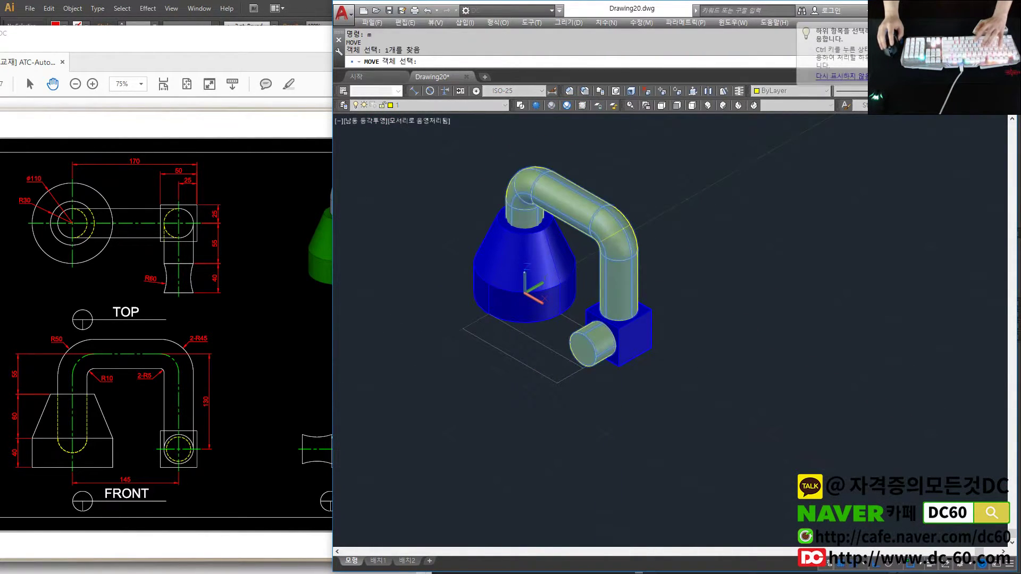
{"action": "key", "text": "Return"}
{"action": "left_click", "coordinate": [681, 317]}
{"action": "left_click", "coordinate": [791, 269]}
{"action": "key", "text": "ctrl+z"}
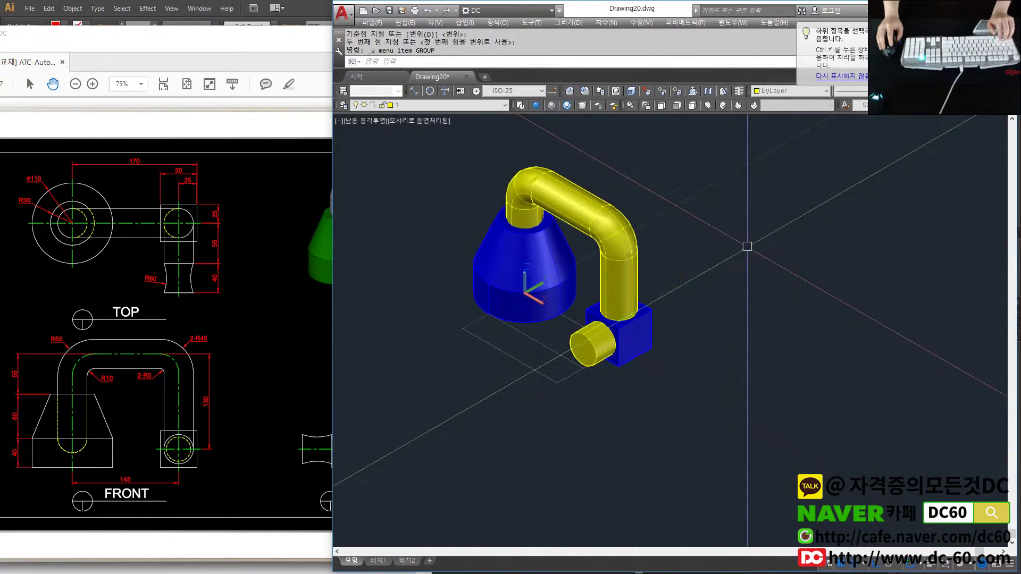
Step: Split the screen into two viewports, with the left one showing the Right view
{"action": "type", "text": "-vports"}
{"action": "key", "text": "Return"}
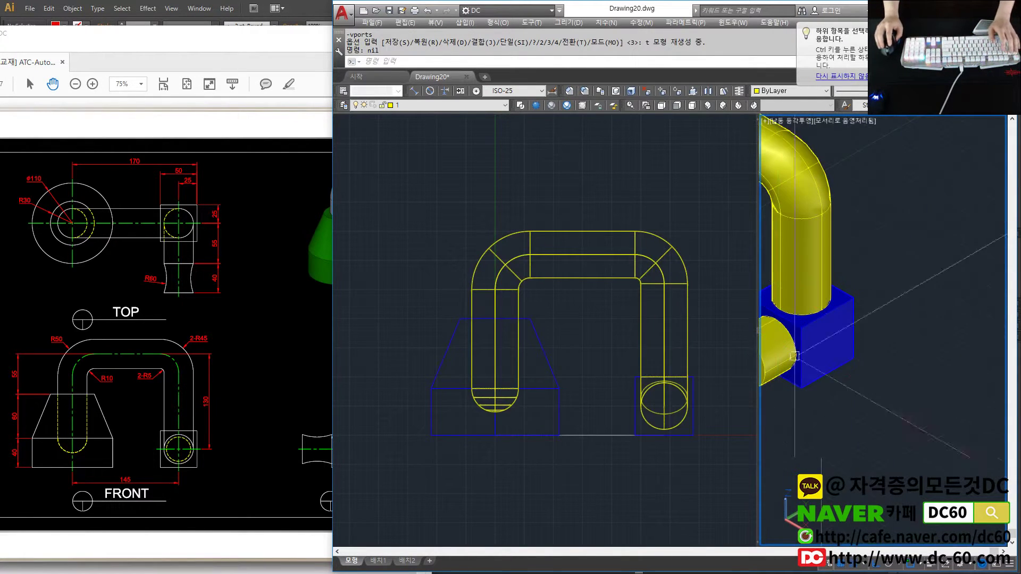
{"action": "left_click", "coordinate": [622, 363]}
{"action": "type", "text": "g"}
{"action": "key", "text": "Return"}
{"action": "type", "text": "y"}
{"action": "key", "text": "Return"}
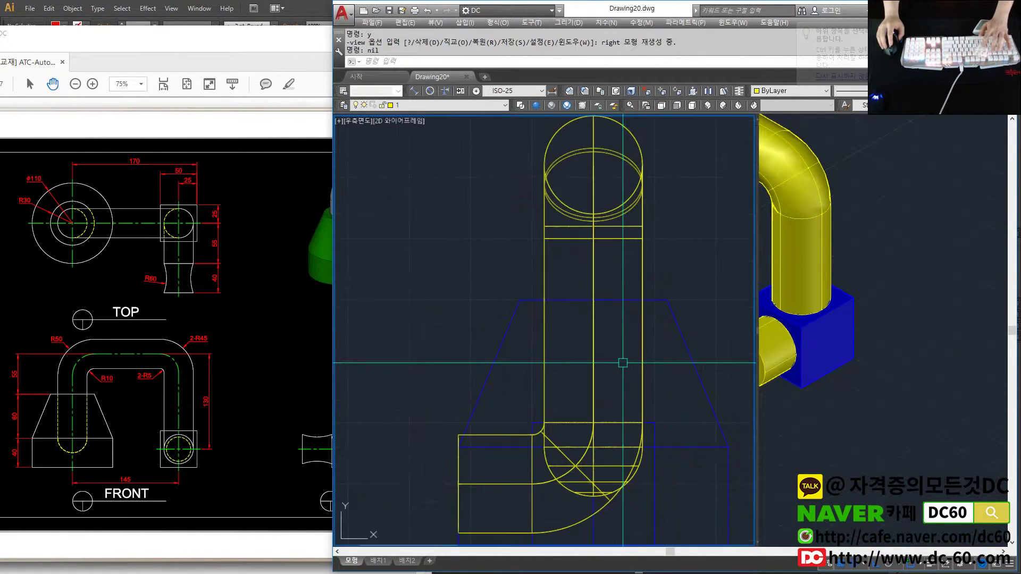
Step: Check the reference drawing's RIGHT view and set the 3D viewport to wireframe
{"action": "left_click", "coordinate": [193, 469]}
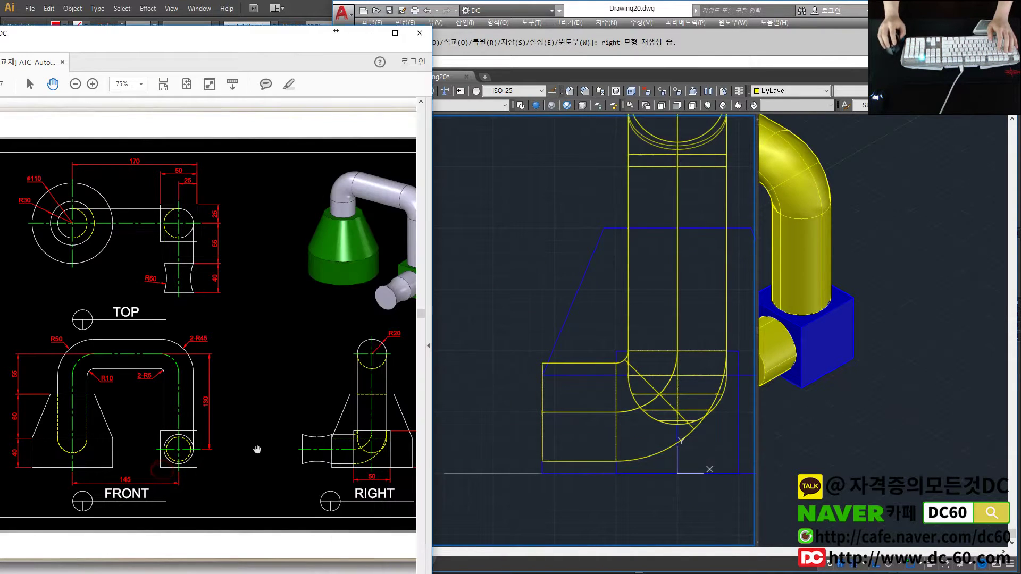
{"action": "left_click_drag", "start_coordinate": [269, 447], "coordinate": [240, 450]}
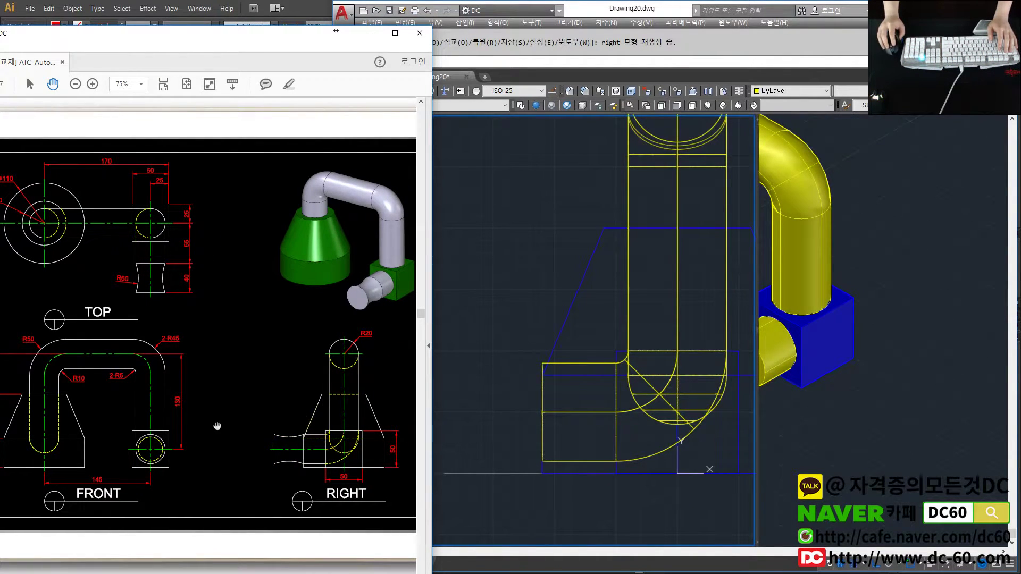
{"action": "left_click", "coordinate": [732, 387]}
{"action": "left_click", "coordinate": [878, 426]}
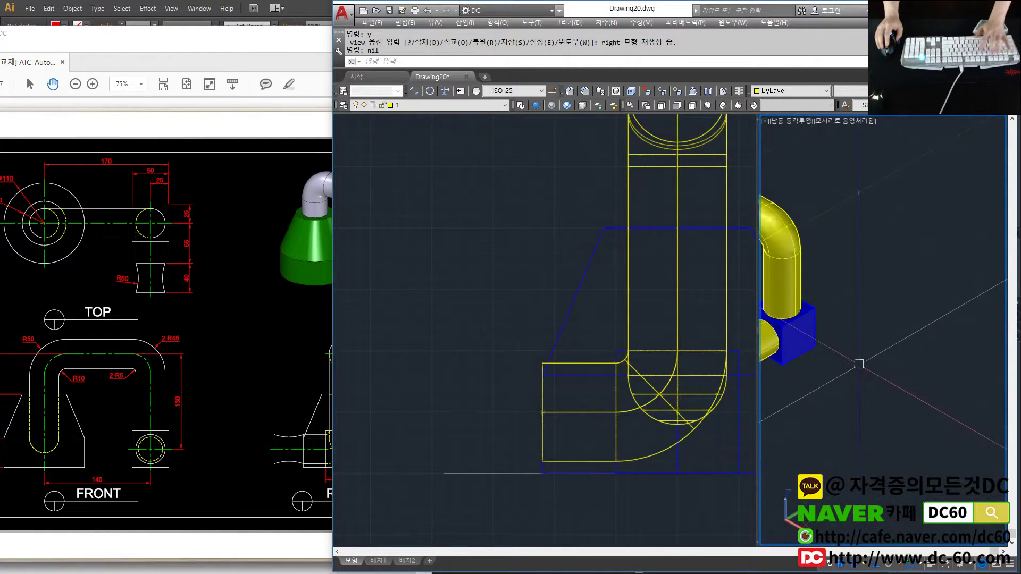
{"action": "type", "text": "6"}
{"action": "key", "text": "Return"}
Step: Draw a 40-unit line leftward from the base outline's corner in the side view
{"action": "left_click", "coordinate": [527, 449]}
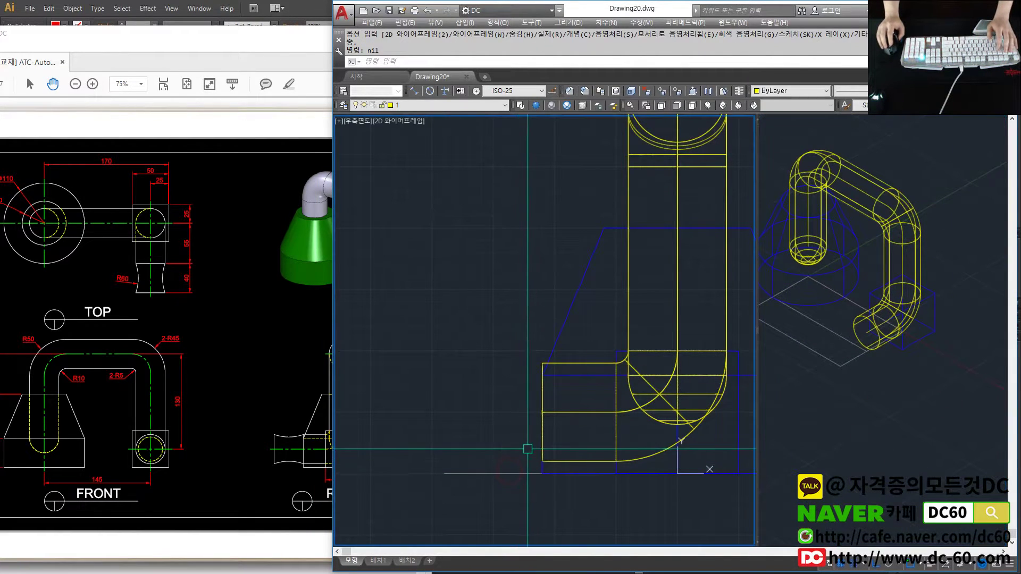
{"action": "left_click", "coordinate": [233, 459]}
{"action": "left_click", "coordinate": [572, 418]}
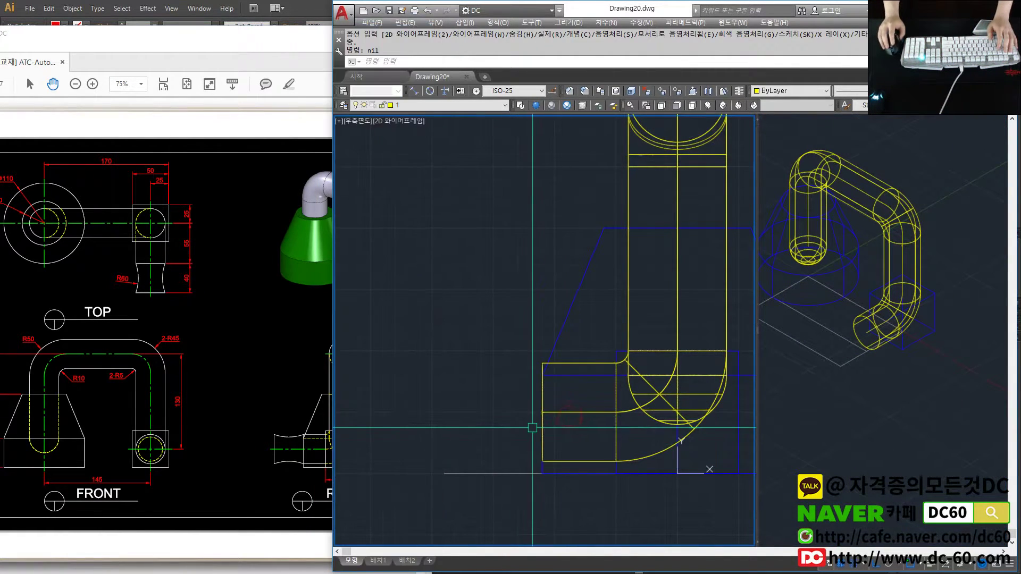
{"action": "type", "text": "l"}
{"action": "key", "text": "Return"}
{"action": "left_click", "coordinate": [542, 412]}
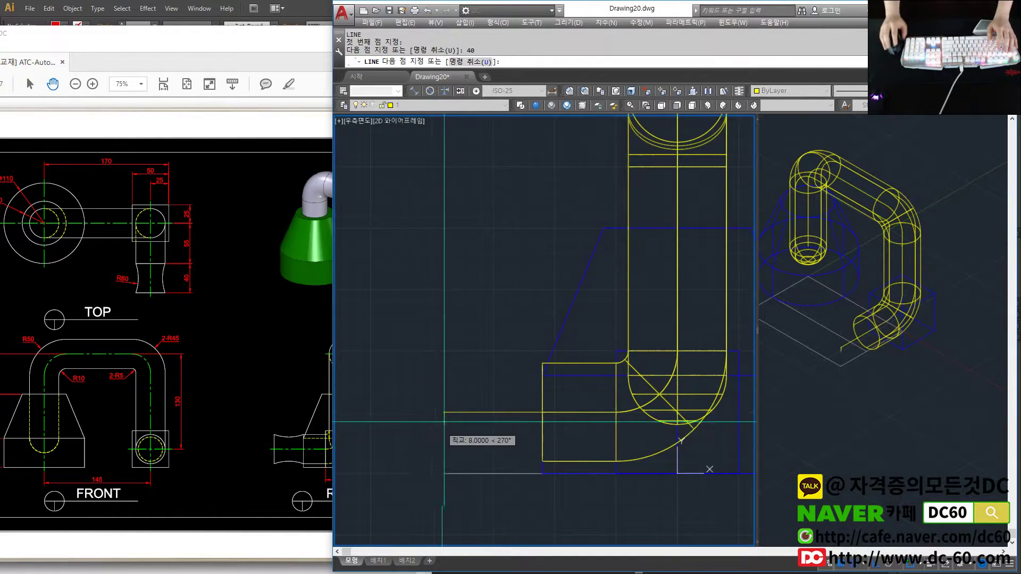
{"action": "key", "text": "Return"}
Step: Offset the new line 20 units upward
{"action": "left_click", "coordinate": [230, 431]}
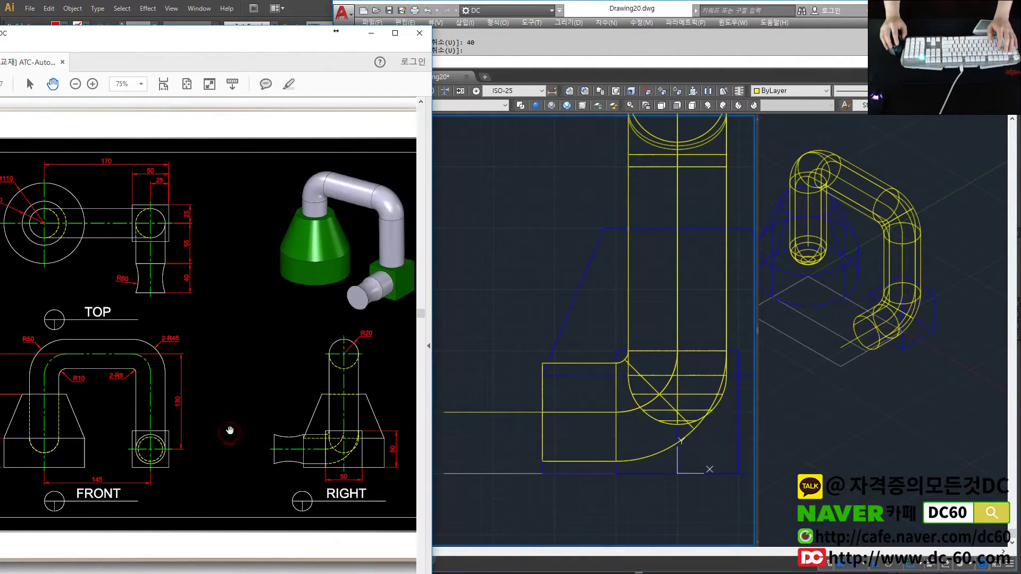
{"action": "left_click", "coordinate": [472, 436]}
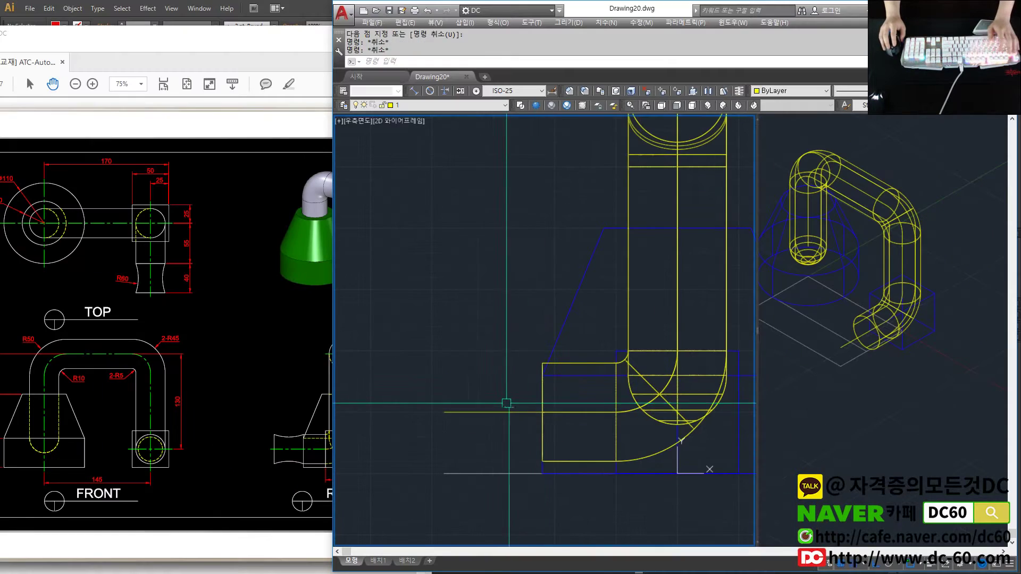
{"action": "type", "text": "o"}
{"action": "key", "text": "Return"}
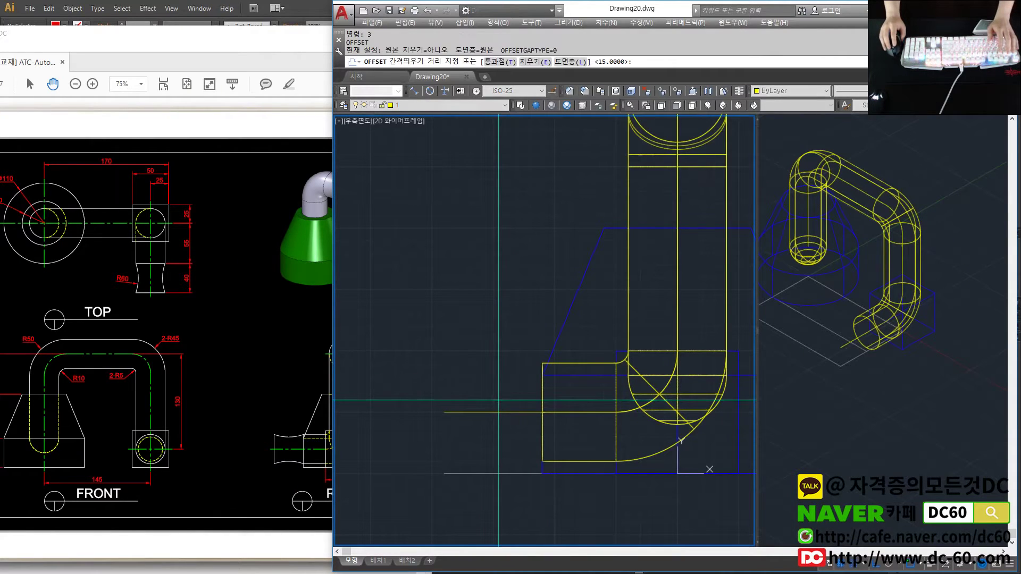
{"action": "type", "text": "20"}
{"action": "key", "text": "Return"}
{"action": "left_click", "coordinate": [502, 413]}
{"action": "left_click", "coordinate": [500, 383]}
{"action": "key", "text": "Escape"}
{"action": "key", "text": "Escape"}
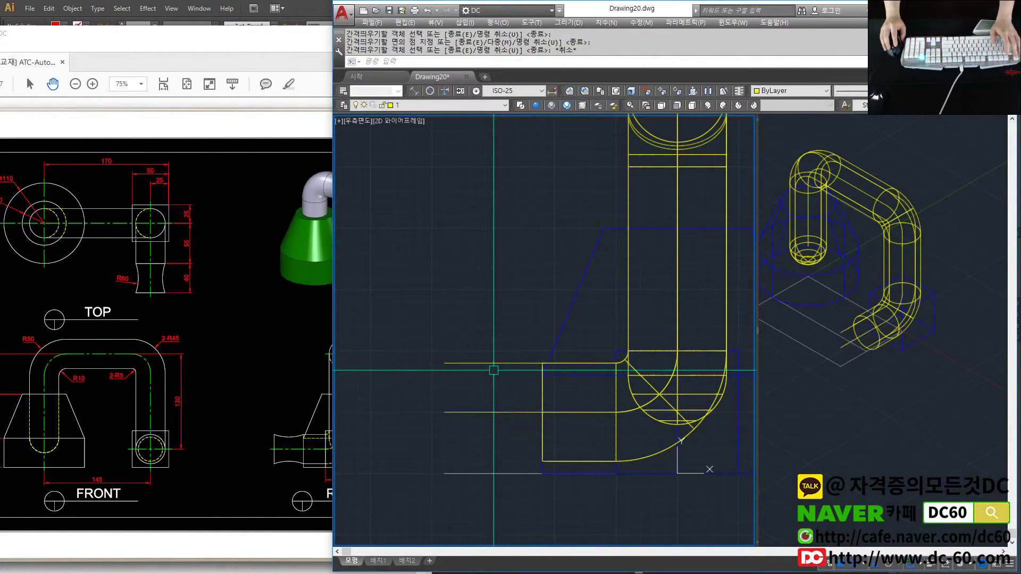
Step: Review the left side of the reference drawing, then start an arc
{"action": "left_click", "coordinate": [255, 443]}
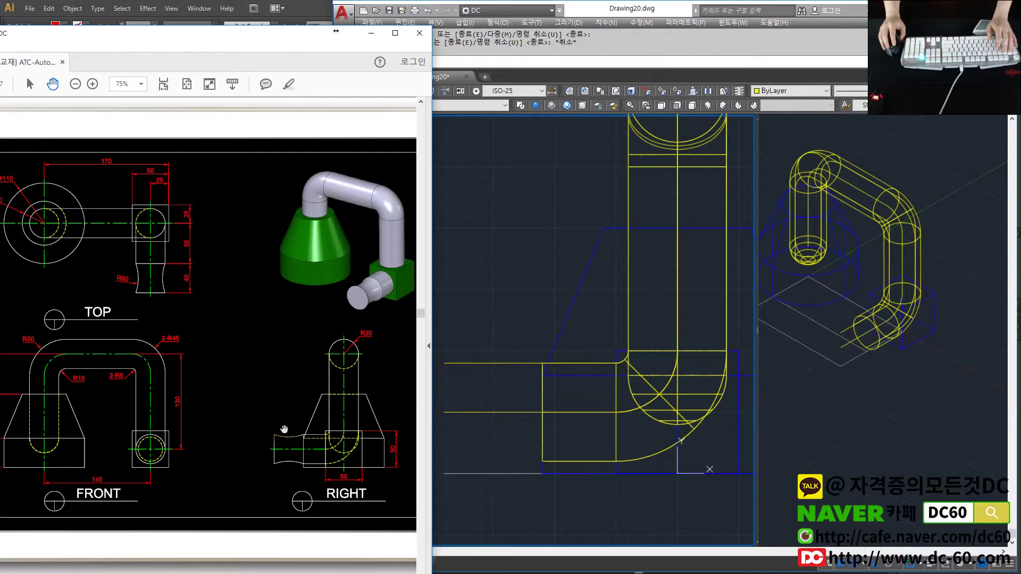
{"action": "left_click_drag", "start_coordinate": [202, 394], "coordinate": [240, 389]}
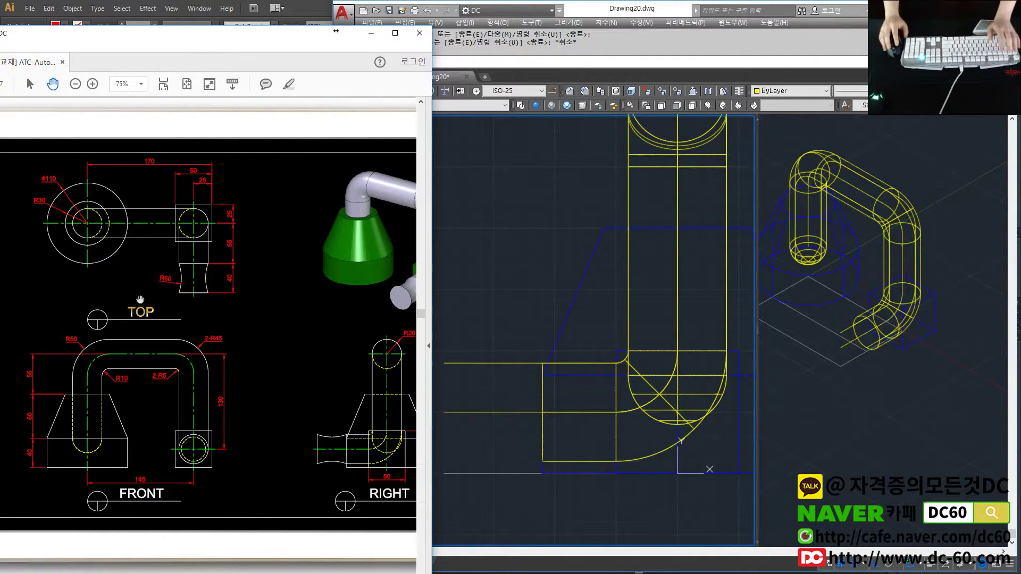
{"action": "left_click", "coordinate": [457, 346]}
{"action": "key", "text": "Escape"}
{"action": "type", "text": "a"}
{"action": "key", "text": "Return"}
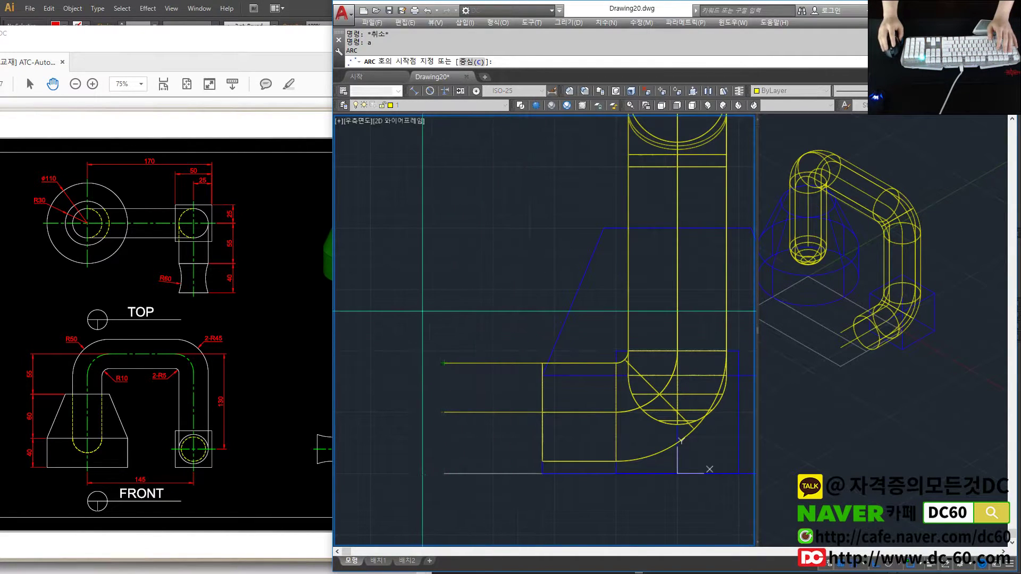
Step: Draw a radius-60 arc spanning the ends of the profile's upper line
{"action": "left_click", "coordinate": [444, 364]}
{"action": "type", "text": "e"}
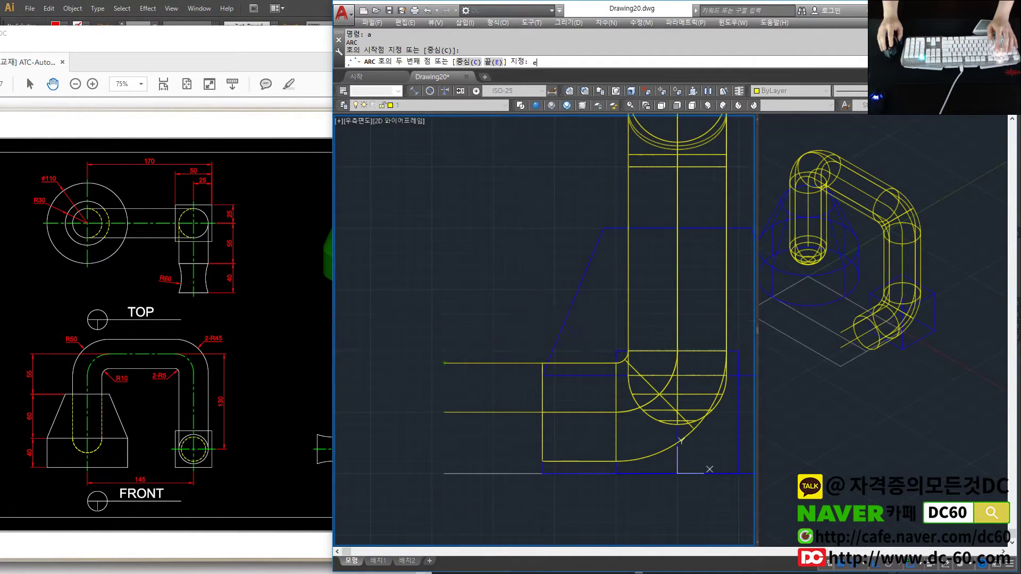
{"action": "key", "text": "Return"}
{"action": "left_click", "coordinate": [542, 363]}
{"action": "type", "text": "r"}
{"action": "key", "text": "Return"}
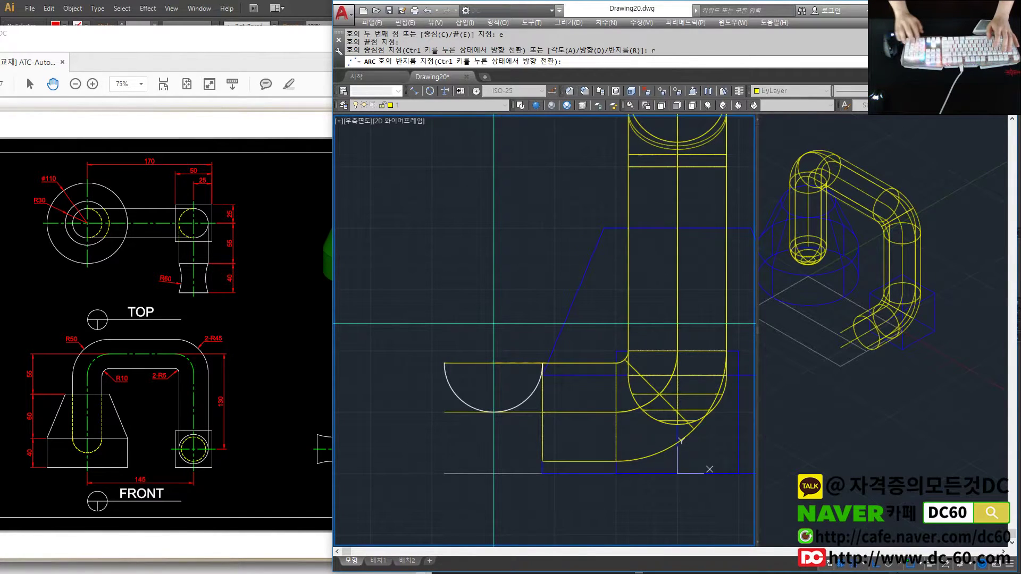
{"action": "type", "text": "0"}
{"action": "key", "text": "Return"}
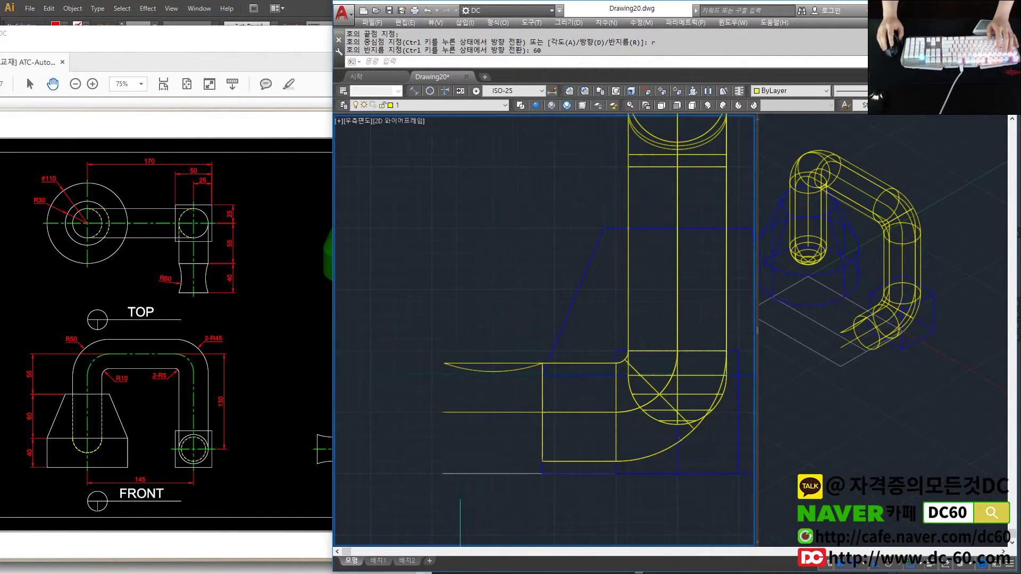
Step: Draw a vertical line from the arc's left end down to the lower line
{"action": "scroll", "coordinate": [459, 375], "scroll_direction": "up", "scroll_amount": 2}
{"action": "type", "text": "l"}
{"action": "key", "text": "Return"}
{"action": "left_click", "coordinate": [435, 356]}
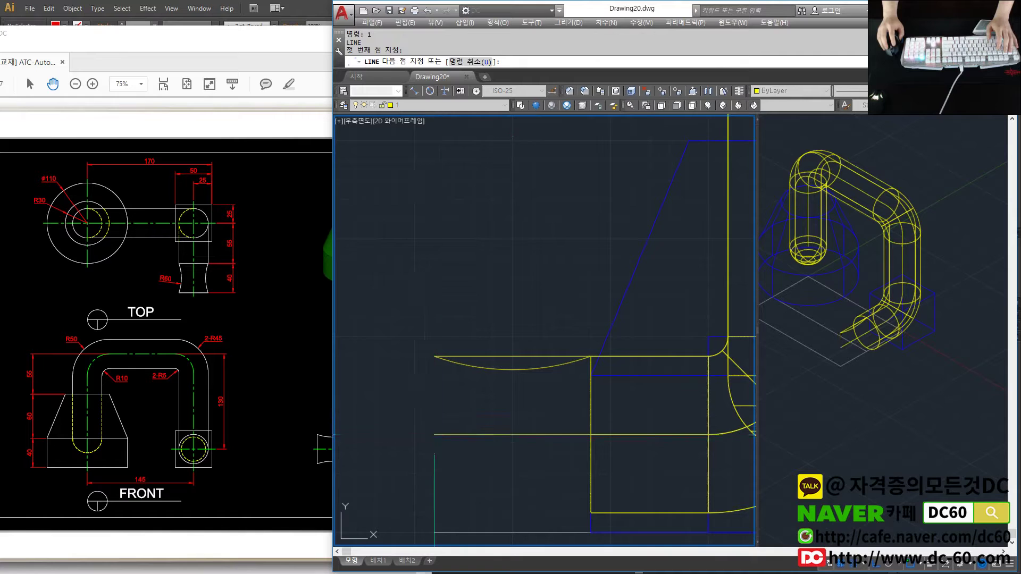
{"action": "left_click", "coordinate": [434, 435]}
{"action": "key", "text": "Return"}
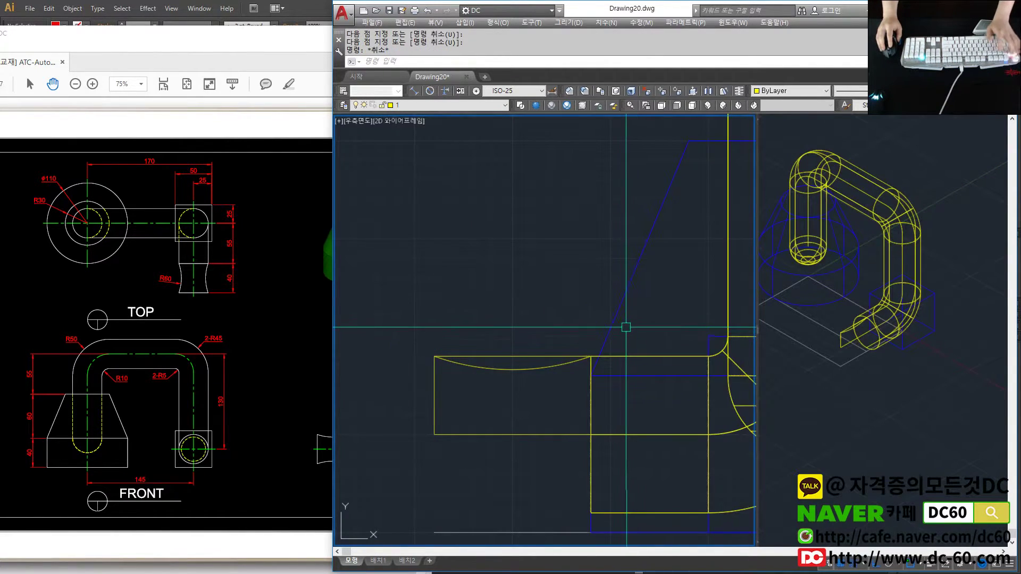
Step: Match the new profile lines to the blue outline's properties with MA
{"action": "type", "text": "ma"}
{"action": "key", "text": "Return"}
{"action": "left_click", "coordinate": [638, 376]}
{"action": "left_click", "coordinate": [647, 351]}
{"action": "left_click", "coordinate": [622, 410]}
{"action": "key", "text": "Return"}
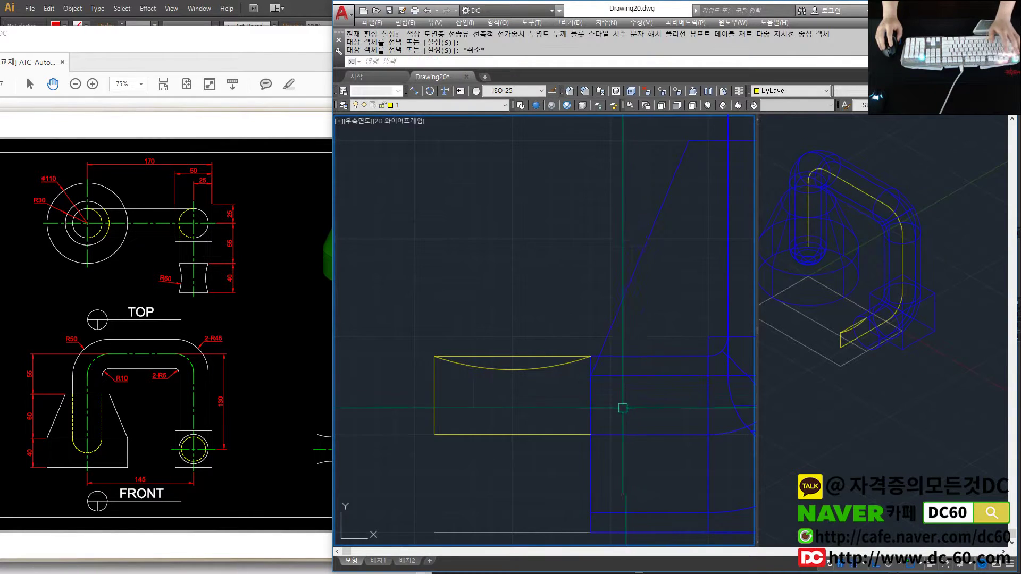
Step: Erase the profile's straight top line, keeping the arc
{"action": "type", "text": "l"}
{"action": "key", "text": "Return"}
{"action": "left_click", "coordinate": [590, 435]}
{"action": "key", "text": "Escape"}
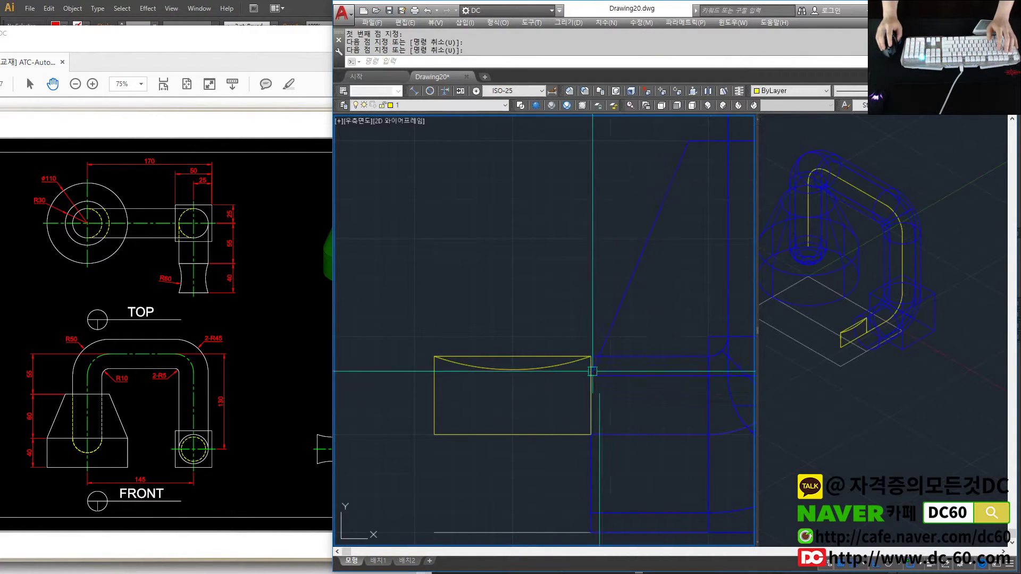
{"action": "type", "text": "e"}
{"action": "key", "text": "Return"}
{"action": "left_click", "coordinate": [554, 356]}
{"action": "key", "text": "Return"}
Step: Convert the enclosed yellow profile into a region
{"action": "type", "text": "reg"}
{"action": "key", "text": "Return"}
{"action": "left_click", "coordinate": [406, 338]}
{"action": "left_click", "coordinate": [589, 466]}
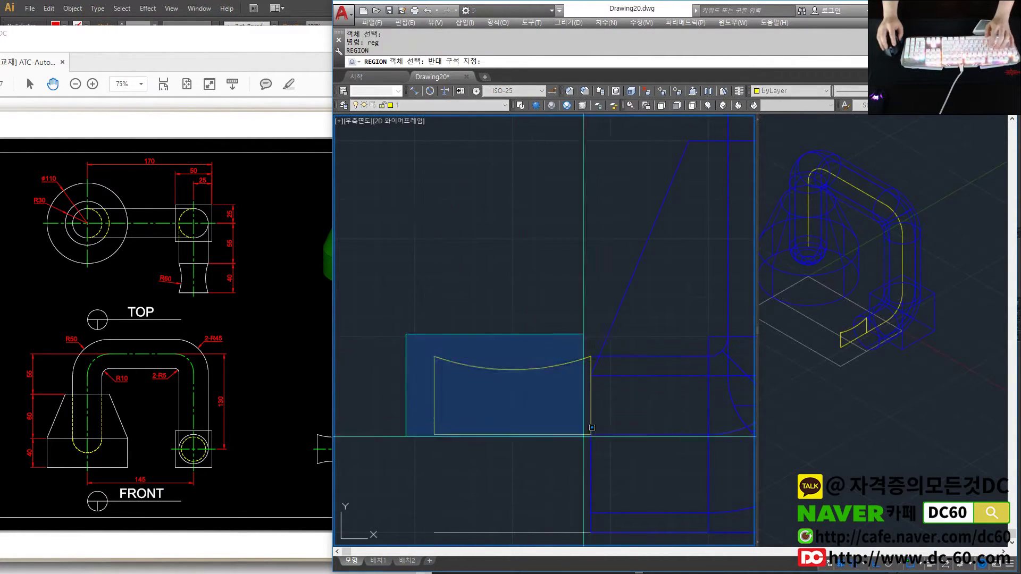
{"action": "key", "text": "Return"}
Step: Revolve the region a full 360° about its bottom edge
{"action": "type", "text": "rev"}
{"action": "key", "text": "Return"}
{"action": "left_click", "coordinate": [561, 434]}
{"action": "key", "text": "Return"}
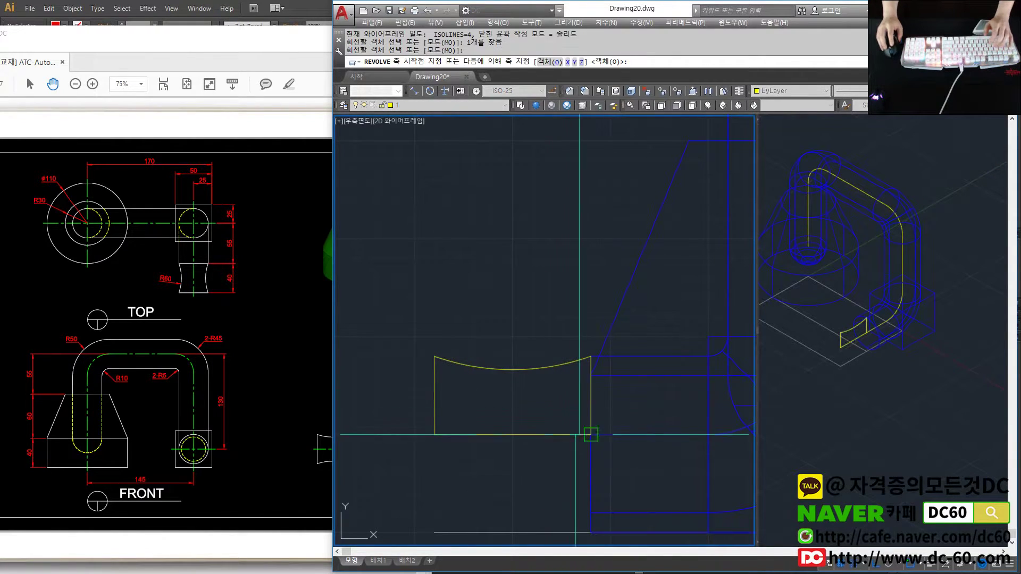
{"action": "left_click", "coordinate": [591, 435]}
{"action": "left_click", "coordinate": [434, 435]}
{"action": "key", "text": "Return"}
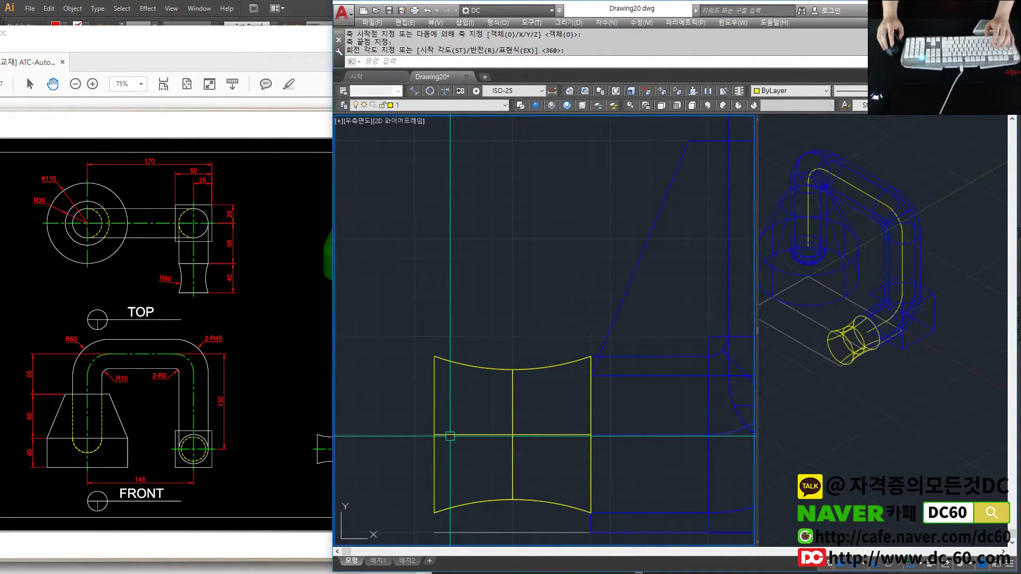
{"action": "left_click", "coordinate": [948, 383]}
Step: Maximize the 3D viewport and union the pipe solid with the inlet
{"action": "type", "text": "v1"}
{"action": "key", "text": "Return"}
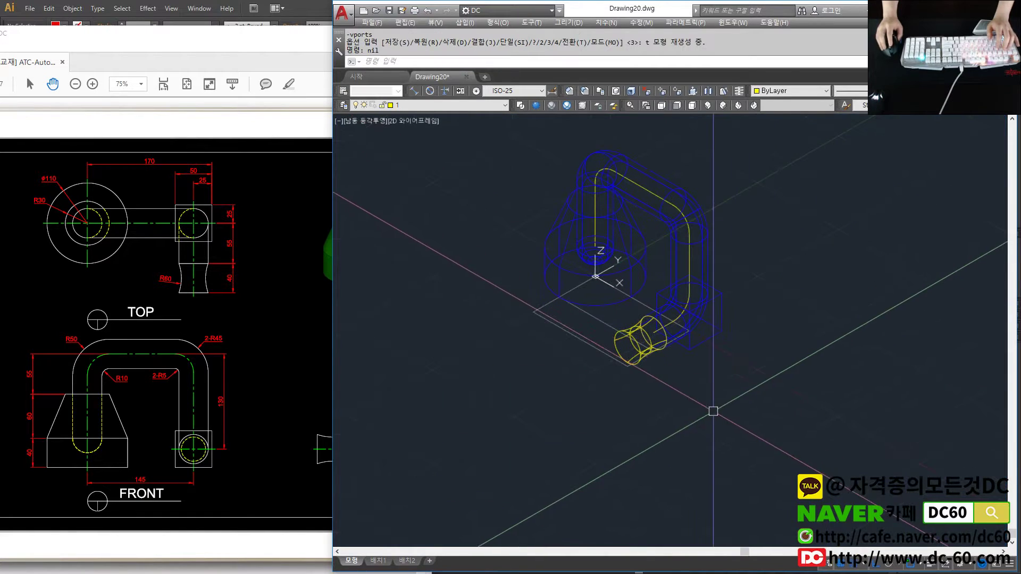
{"action": "scroll", "coordinate": [686, 397], "scroll_direction": "up", "scroll_amount": 5}
{"action": "scroll", "coordinate": [628, 386], "scroll_direction": "down", "scroll_amount": 2}
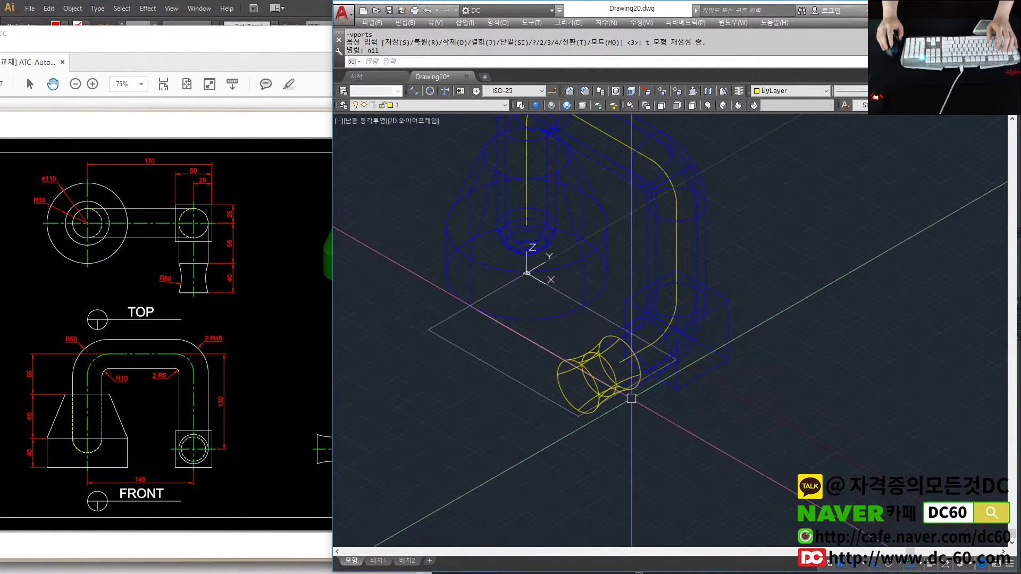
{"action": "type", "text": "uni"}
{"action": "key", "text": "Return"}
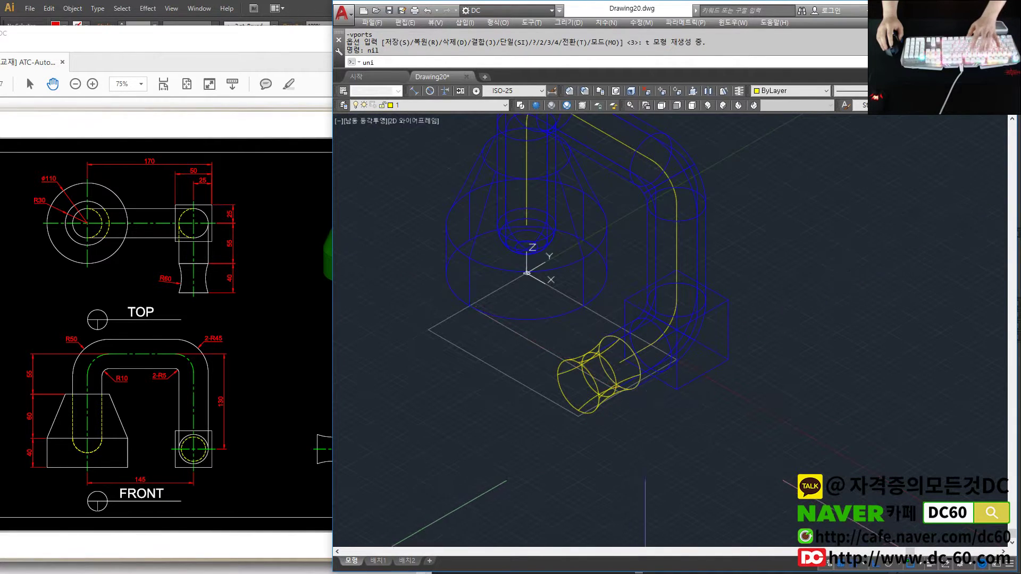
{"action": "left_click", "coordinate": [615, 371]}
{"action": "type", "text": "e"}
{"action": "key", "text": "Return"}
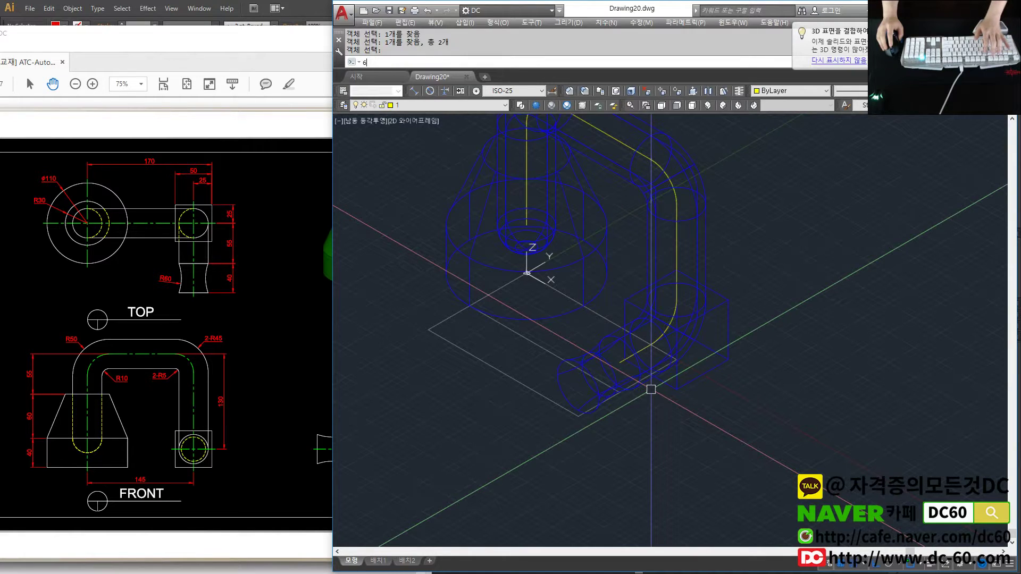
Step: Switch the model display to gray shading
{"action": "key", "text": "Return"}
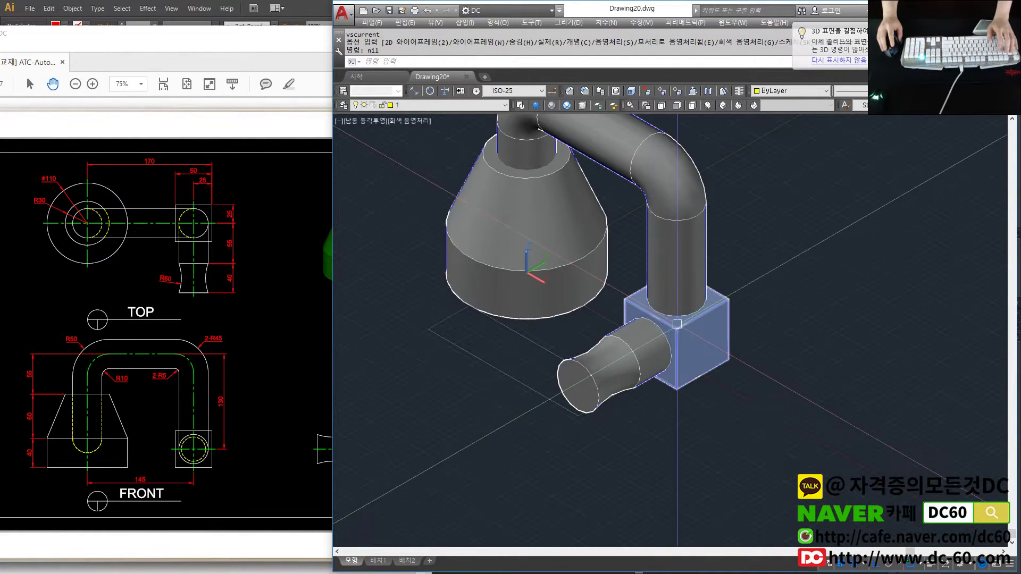
{"action": "scroll", "coordinate": [678, 341], "scroll_direction": "up", "scroll_amount": 2}
{"action": "left_click", "coordinate": [691, 351]}
{"action": "scroll", "coordinate": [521, 319], "scroll_direction": "down", "scroll_amount": 3}
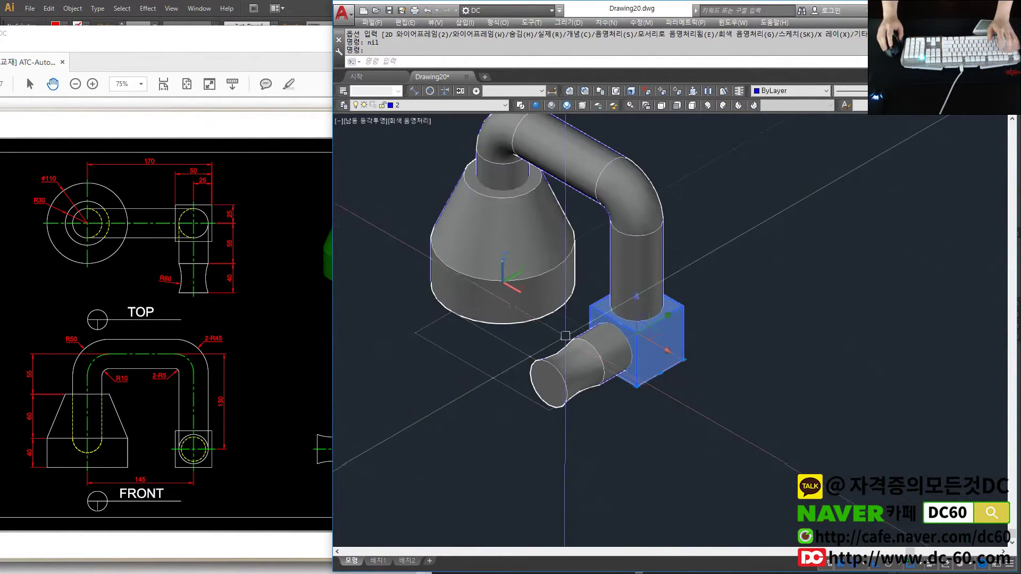
{"action": "key", "text": "Escape"}
{"action": "key", "text": "Escape"}
Step: Erase the pipe solid, then undo to bring it back
{"action": "type", "text": "e"}
{"action": "key", "text": "Return"}
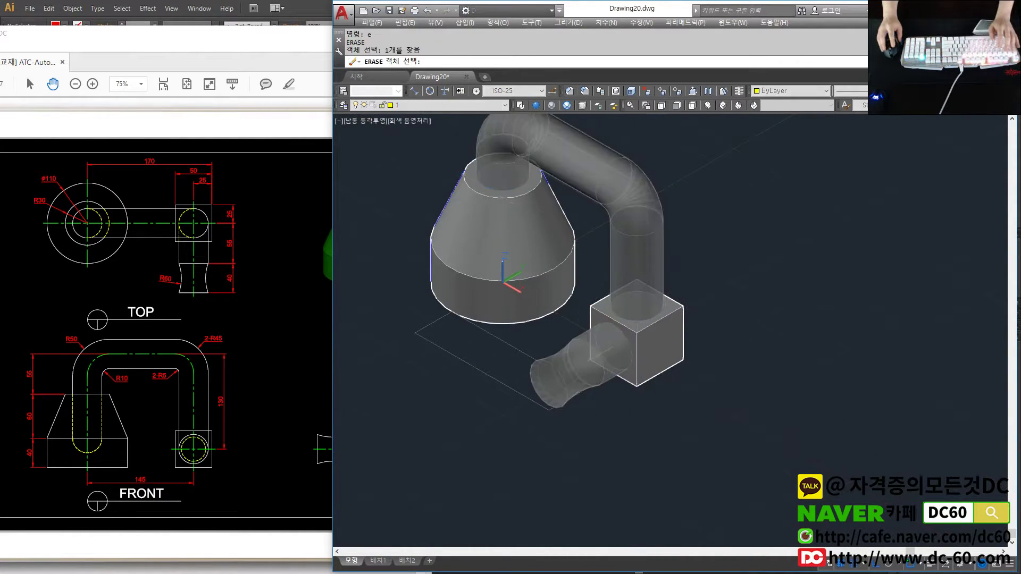
{"action": "left_click", "coordinate": [636, 274]}
{"action": "key", "text": "Return"}
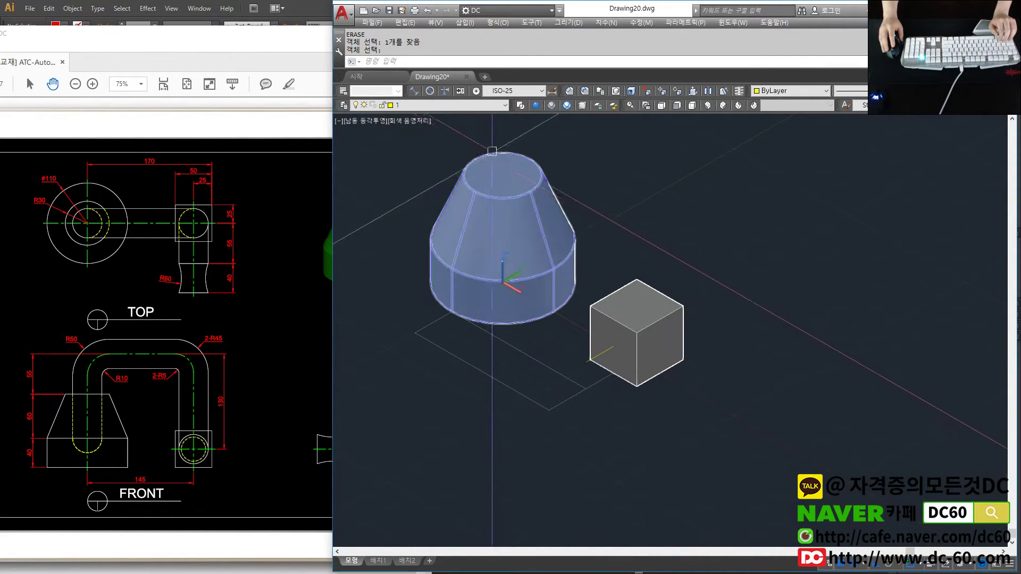
{"action": "key", "text": "ctrl+z"}
Step: Return to the drawing window and view the model from the Top
{"action": "scroll", "coordinate": [585, 266], "scroll_direction": "up", "scroll_amount": 3}
{"action": "left_click", "coordinate": [223, 333]}
{"action": "left_click", "coordinate": [488, 325]}
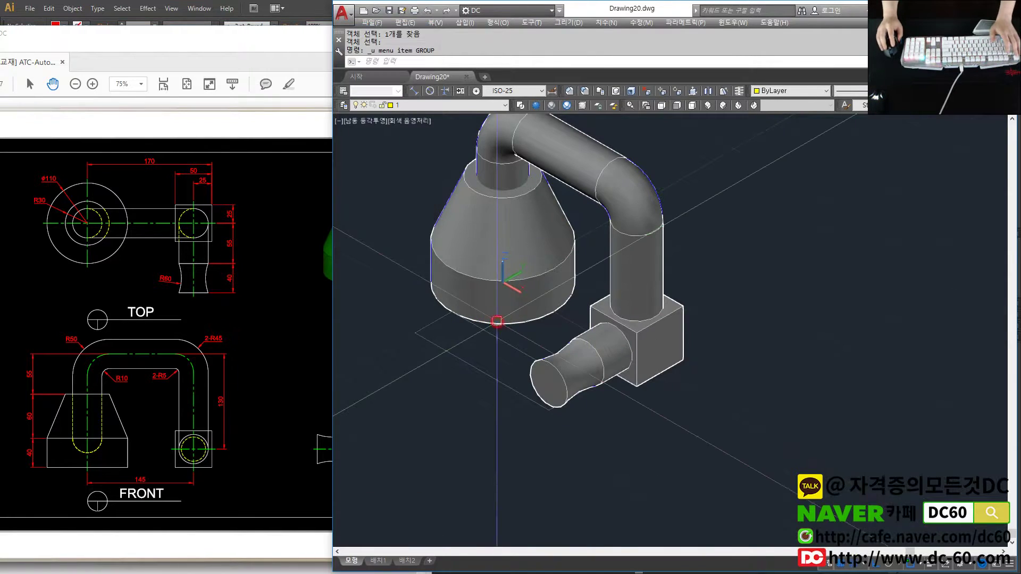
{"action": "type", "text": "t"}
{"action": "key", "text": "Return"}
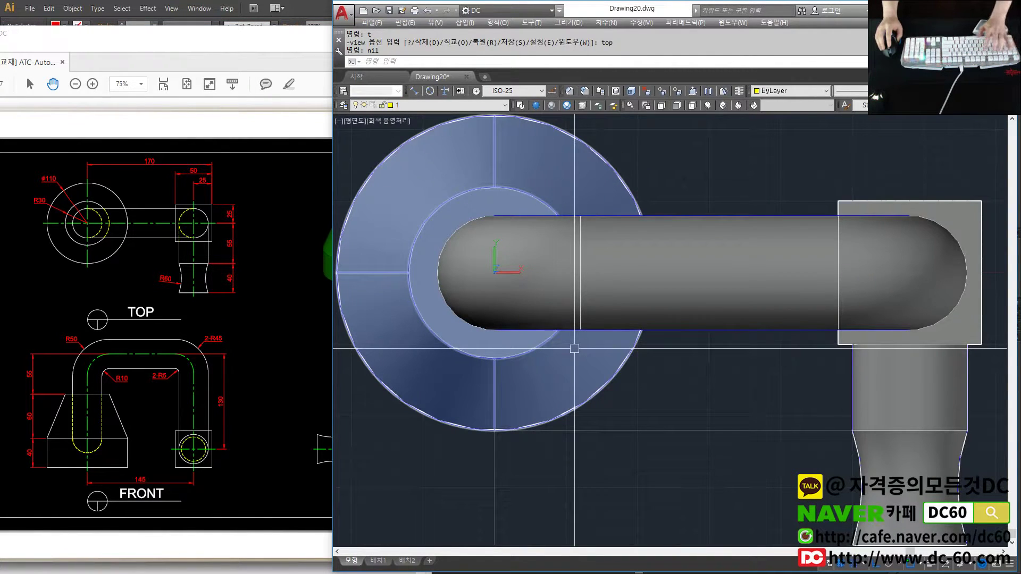
Step: Restore the isometric view and split into two viewports, the left one showing Top
{"action": "type", "text": "3"}
{"action": "key", "text": "Return"}
{"action": "type", "text": "v"}
{"action": "key", "text": "Return"}
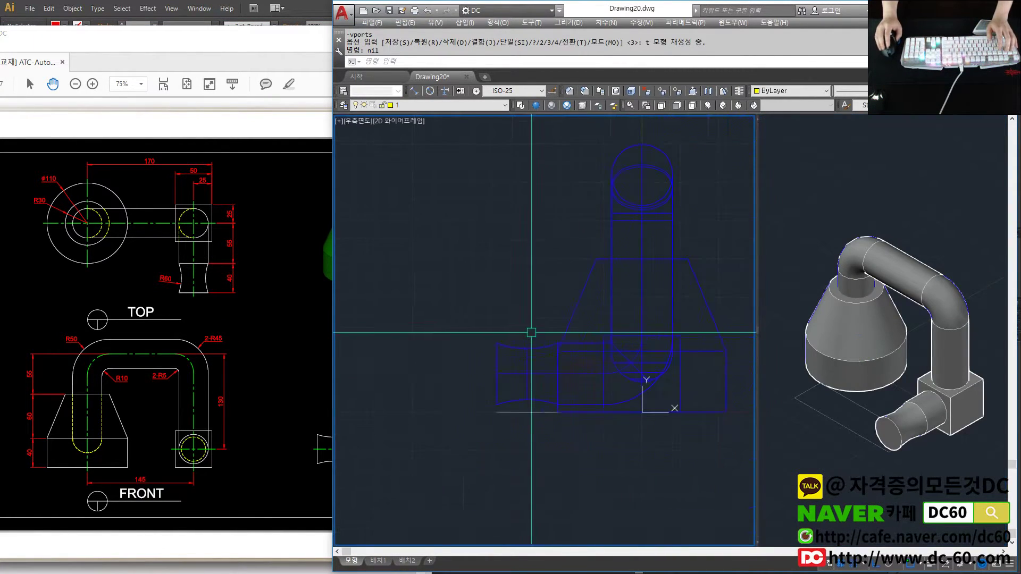
{"action": "type", "text": "t"}
{"action": "key", "text": "Return"}
{"action": "left_click", "coordinate": [799, 350]}
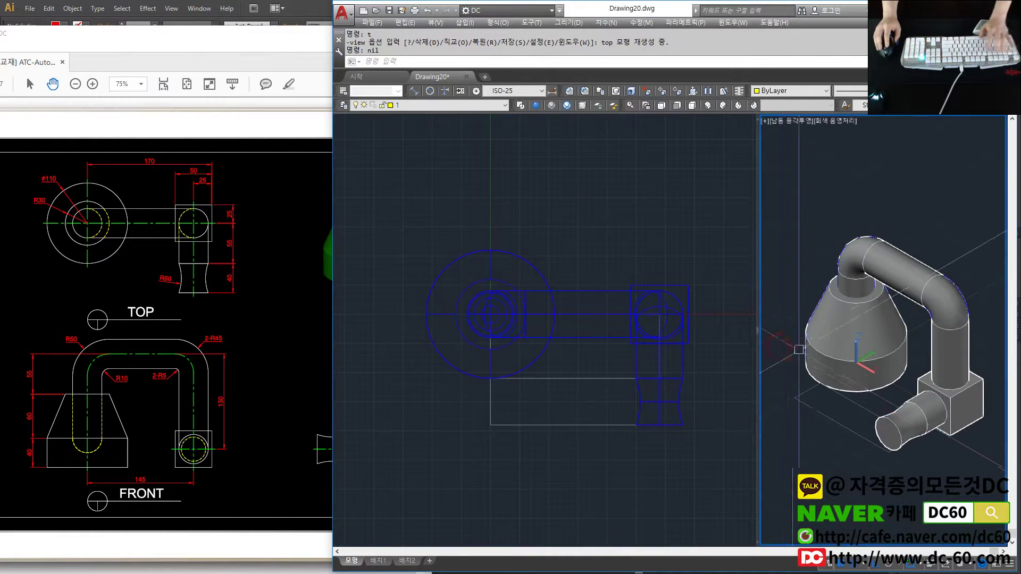
{"action": "left_click", "coordinate": [829, 353]}
{"action": "key", "text": "Escape"}
{"action": "left_click", "coordinate": [872, 362]}
{"action": "key", "text": "Escape"}
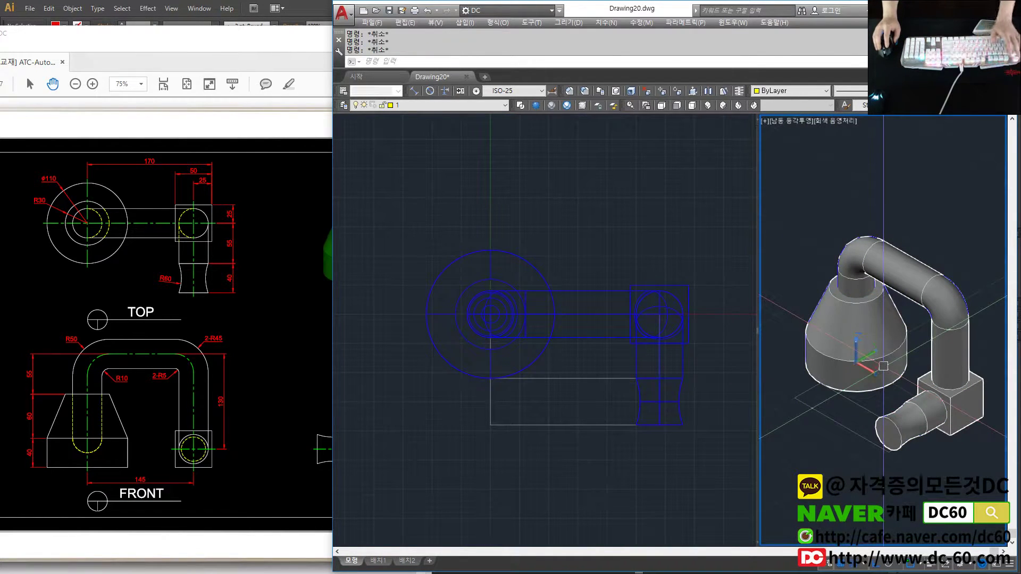
Step: Copy the pipe solid 50 units up in the top viewport
{"action": "left_click", "coordinate": [588, 369]}
{"action": "type", "text": "cc"}
{"action": "key", "text": "Return"}
{"action": "left_click", "coordinate": [571, 324]}
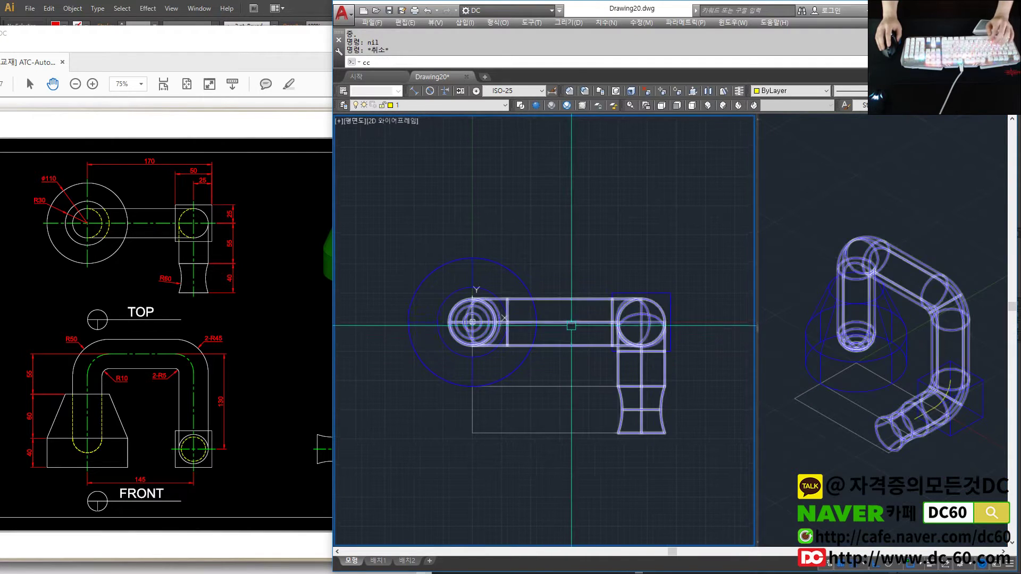
{"action": "key", "text": "Return"}
{"action": "left_click", "coordinate": [571, 322]}
{"action": "type", "text": "5"}
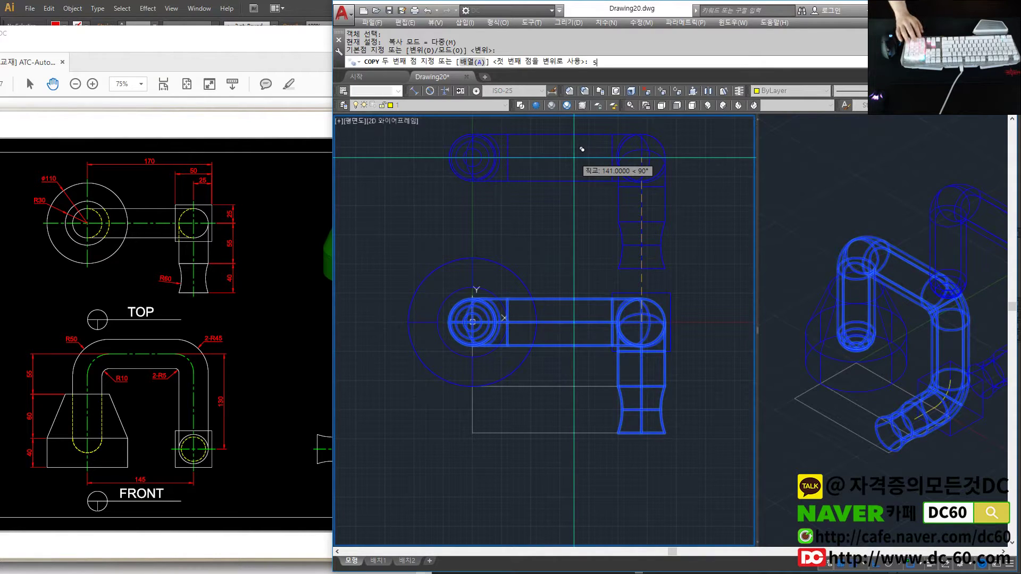
{"action": "type", "text": "0"}
{"action": "key", "text": "Return"}
{"action": "key", "text": "Escape"}
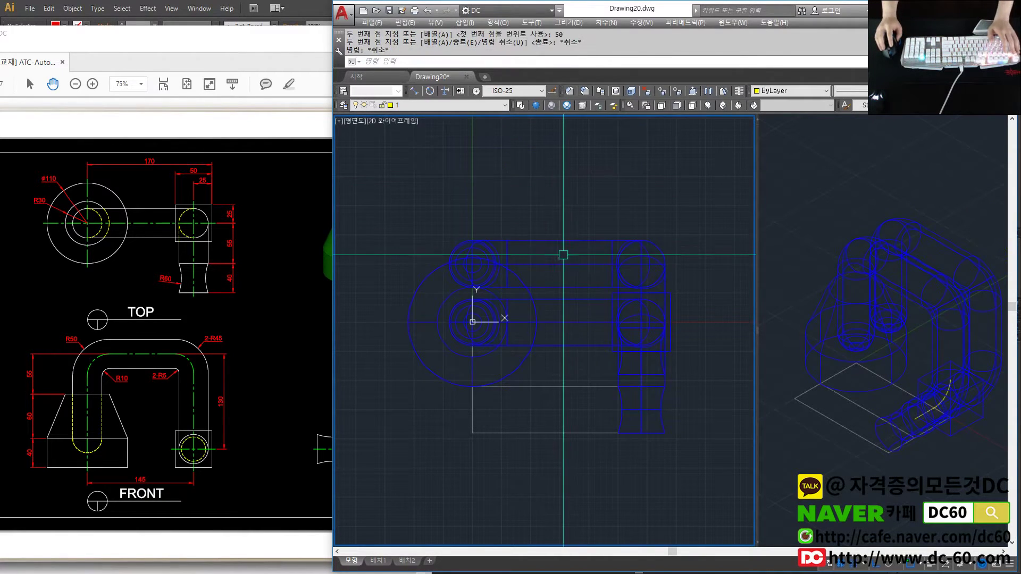
{"action": "left_click", "coordinate": [562, 250]}
{"action": "key", "text": "Escape"}
{"action": "key", "text": "Escape"}
Step: Subtract the pipe from the large cylinder and the box
{"action": "type", "text": "u"}
{"action": "key", "text": "Return"}
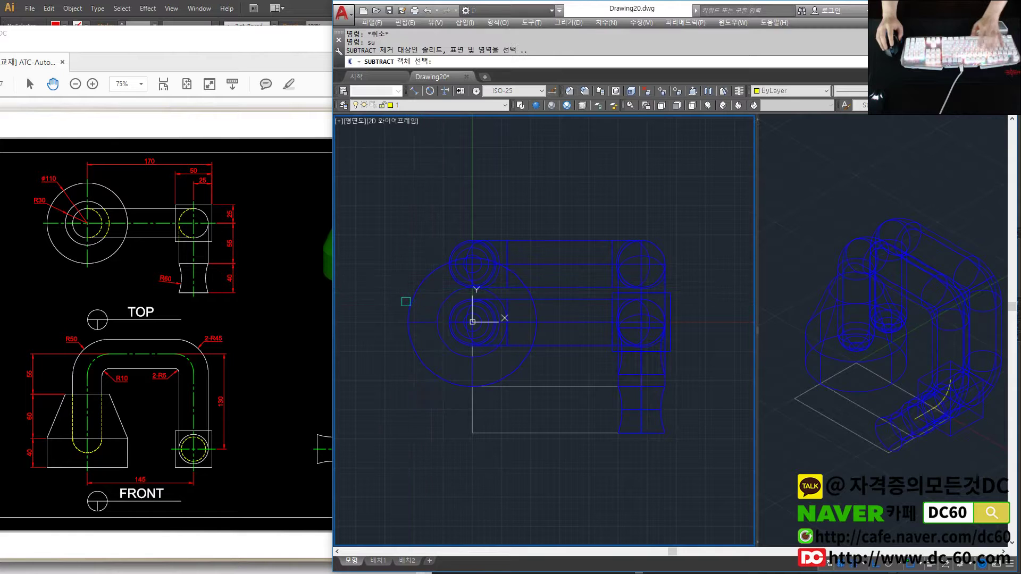
{"action": "left_click", "coordinate": [409, 319]}
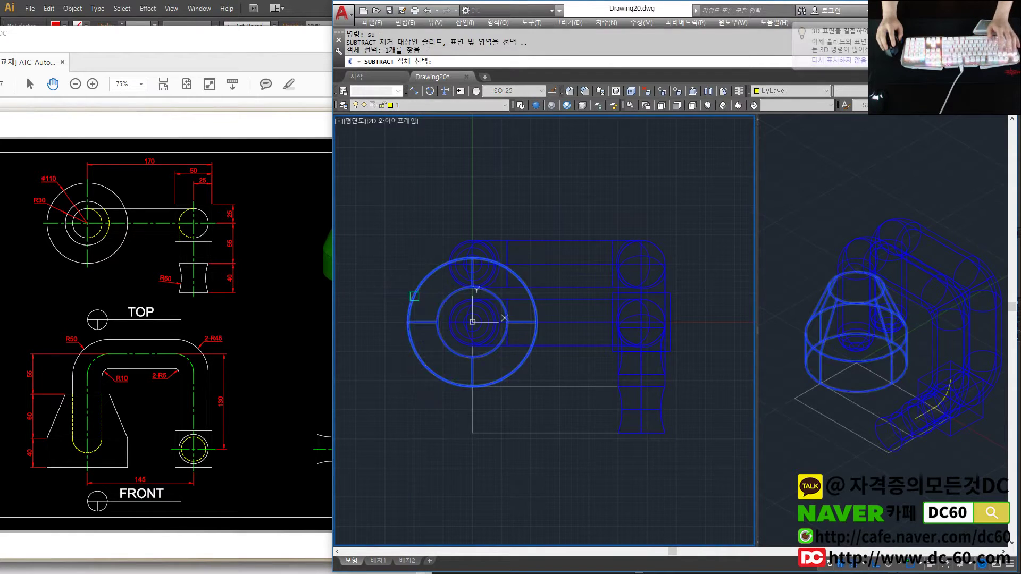
{"action": "left_click", "coordinate": [673, 305]}
{"action": "key", "text": "Return"}
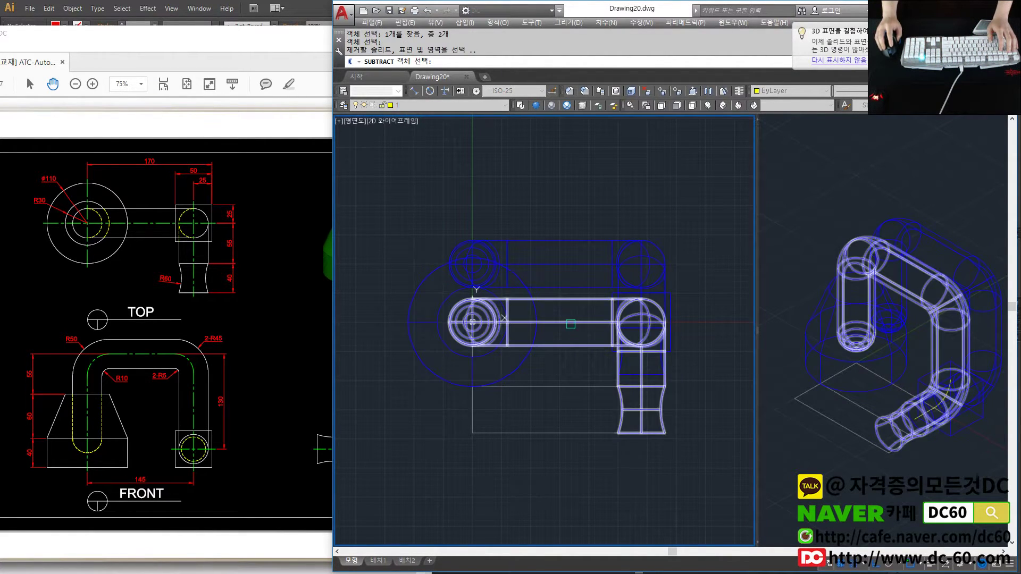
{"action": "left_click", "coordinate": [571, 323]}
{"action": "key", "text": "Return"}
Step: Gray-shade the 3D viewport and orbit to inspect the hollowed openings
{"action": "left_click", "coordinate": [880, 388]}
{"action": "type", "text": "7"}
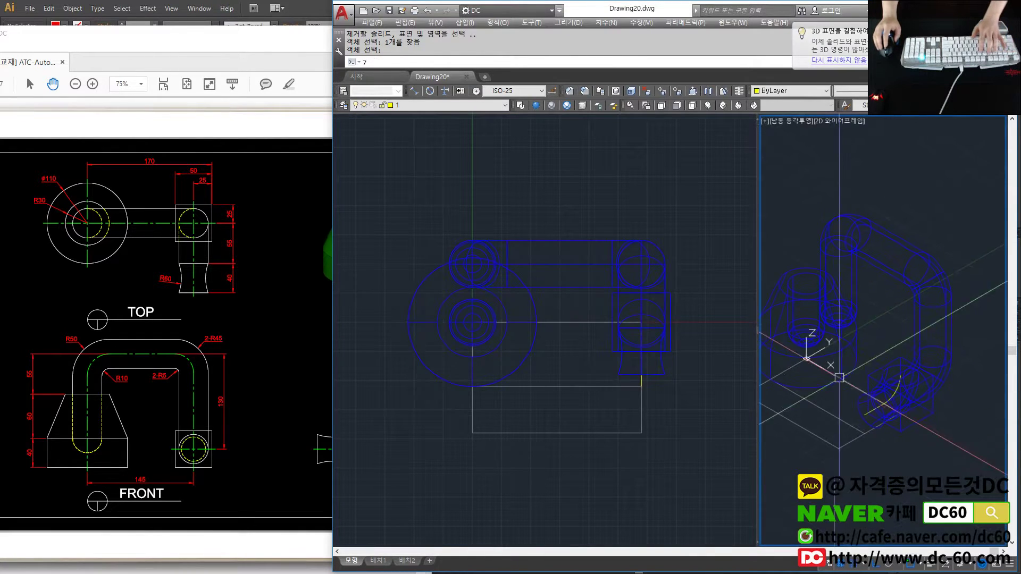
{"action": "key", "text": "Return"}
{"action": "mouse_move", "coordinate": [839, 377]}
{"action": "middle_mouse_down", "text": "shift"}
{"action": "mouse_move", "coordinate": [831, 406]}
{"action": "mouse_move", "coordinate": [829, 372]}
{"action": "middle_mouse_up", "text": "shift"}
{"action": "key", "text": "Escape"}
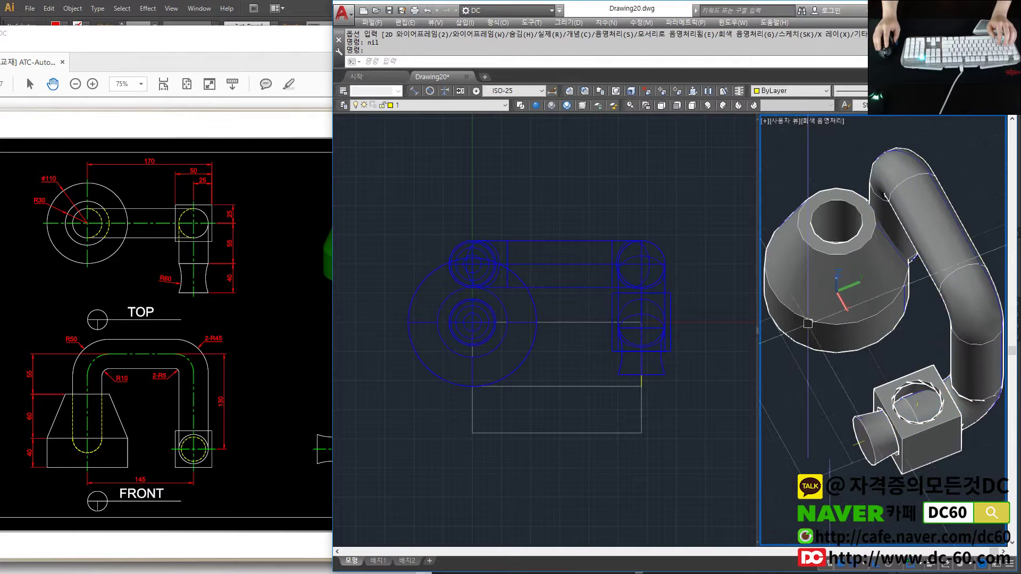
Step: Move the copied pipe 50 units back down in the top viewport
{"action": "left_click", "coordinate": [580, 304]}
{"action": "left_click_drag", "start_coordinate": [577, 303], "coordinate": [568, 196]}
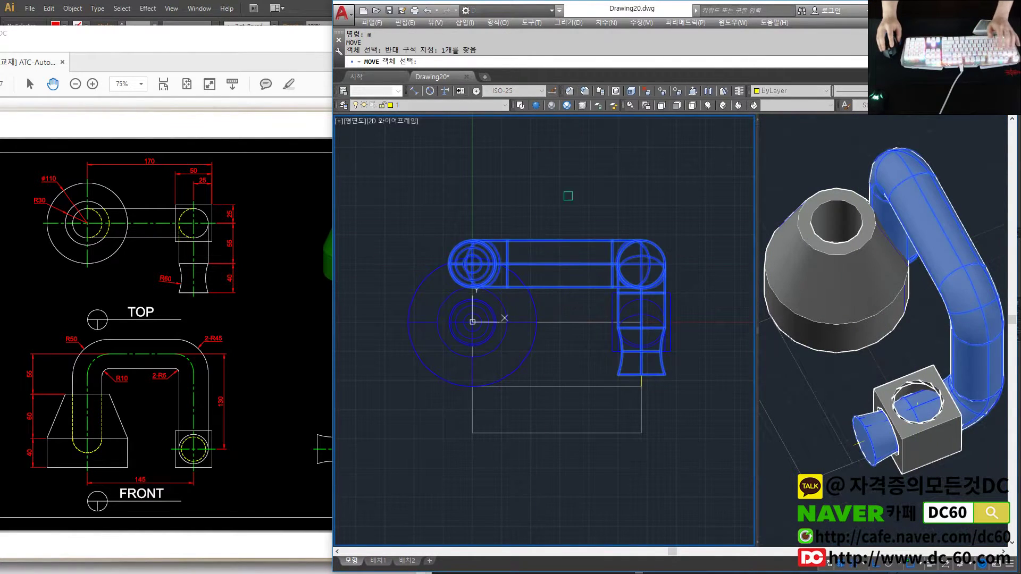
{"action": "key", "text": "Return"}
{"action": "left_click", "coordinate": [581, 167]}
{"action": "type", "text": "50"}
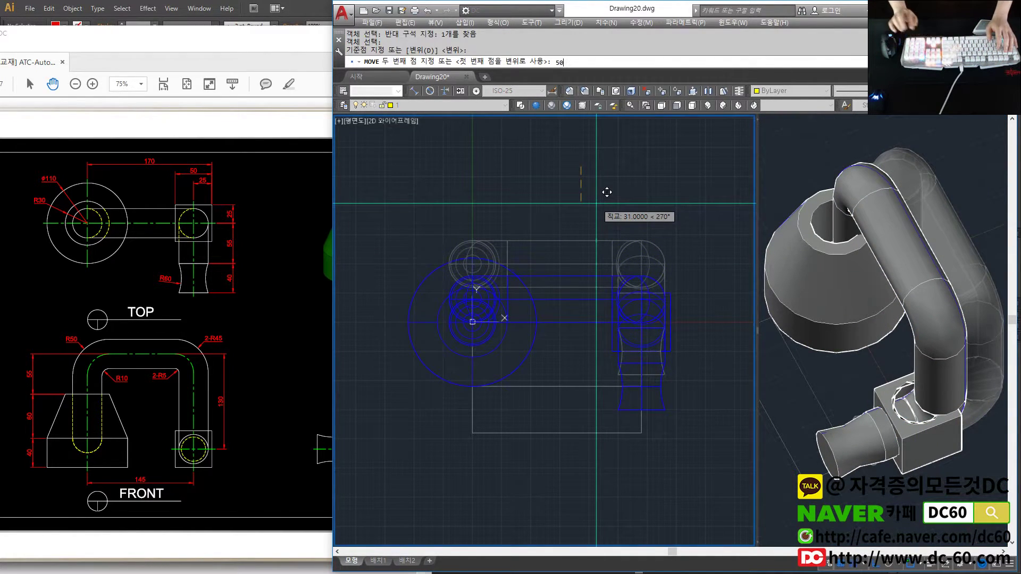
{"action": "key", "text": "Return"}
Step: Erase the pipe from the model in the 3D viewport
{"action": "type", "text": "e"}
{"action": "key", "text": "Return"}
{"action": "left_click", "coordinate": [891, 318]}
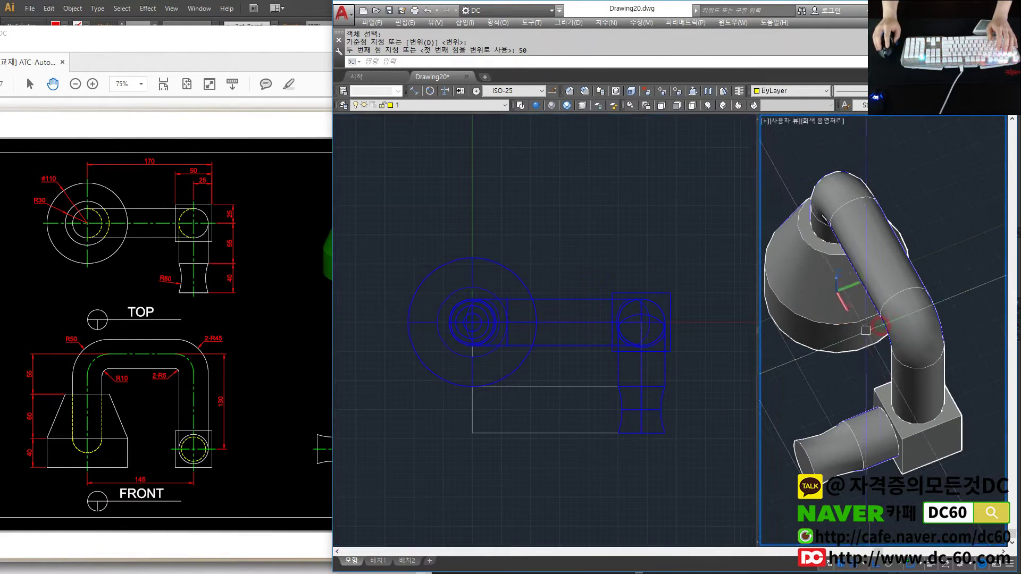
{"action": "left_click", "coordinate": [891, 319]}
{"action": "key", "text": "Return"}
Step: Undo the orbit and zoom, then compare with the reference drawing's 3D and RIGHT views
{"action": "scroll", "coordinate": [883, 372], "scroll_direction": "up", "scroll_amount": 2}
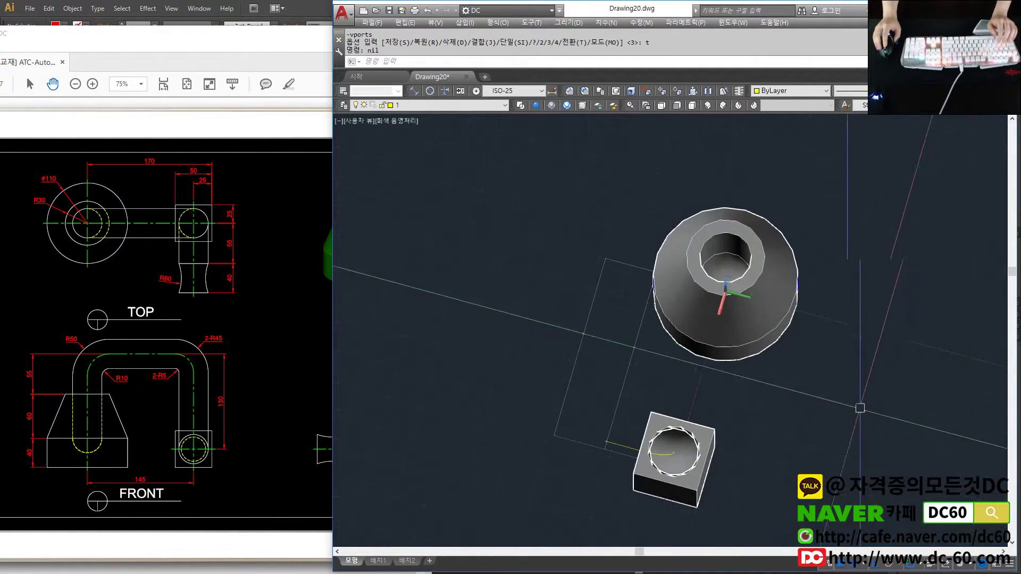
{"action": "scroll", "coordinate": [752, 394], "scroll_direction": "up", "scroll_amount": 3}
{"action": "middle_click_drag", "start_coordinate": [752, 394], "coordinate": [783, 411], "text": "shift"}
{"action": "scroll", "coordinate": [783, 411], "scroll_direction": "down", "scroll_amount": 3}
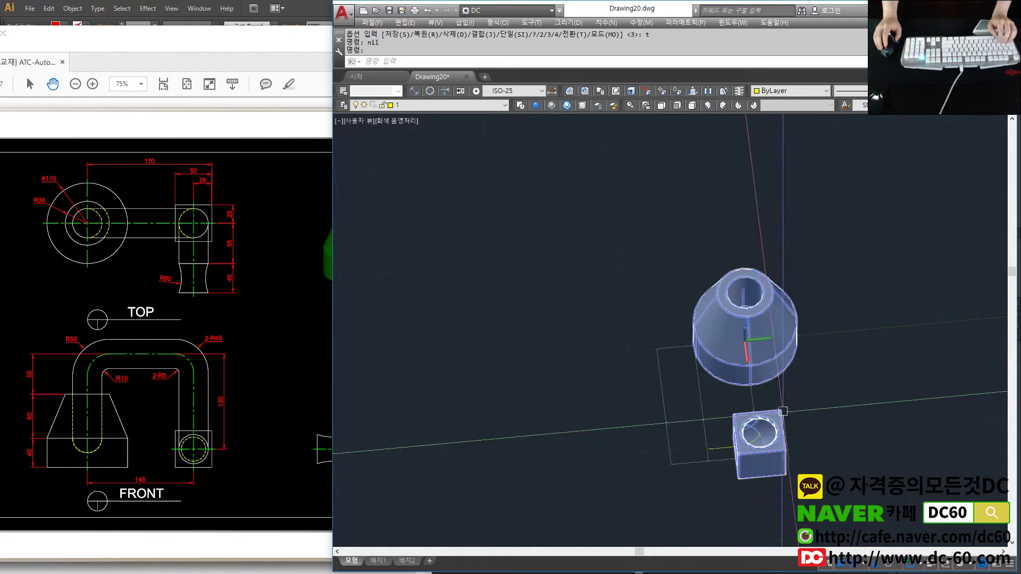
{"action": "key", "text": "ctrl+z"}
{"action": "key", "text": "ctrl+z"}
{"action": "key", "text": "ctrl+z"}
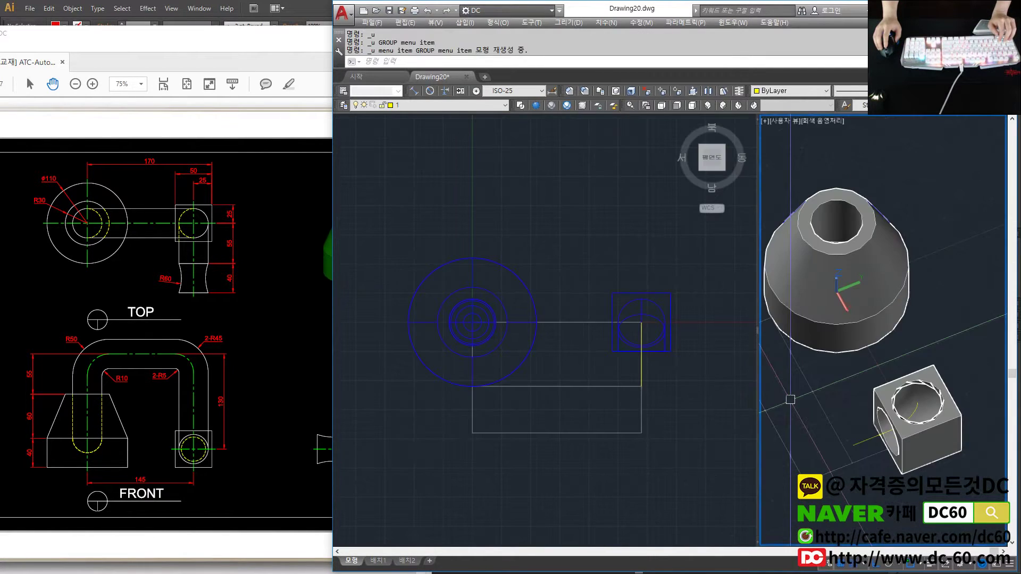
{"action": "key", "text": "ctrl+z"}
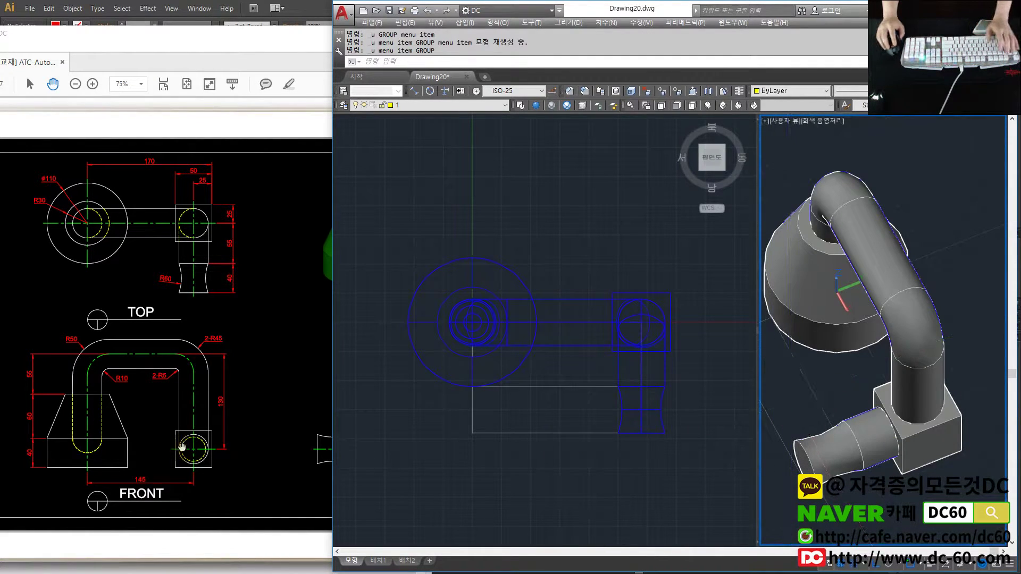
{"action": "left_click", "coordinate": [181, 446]}
{"action": "mouse_move", "coordinate": [285, 411]}
{"action": "left_mouse_down"}
{"action": "mouse_move", "coordinate": [176, 387]}
{"action": "mouse_move", "coordinate": [240, 365]}
{"action": "left_mouse_up"}
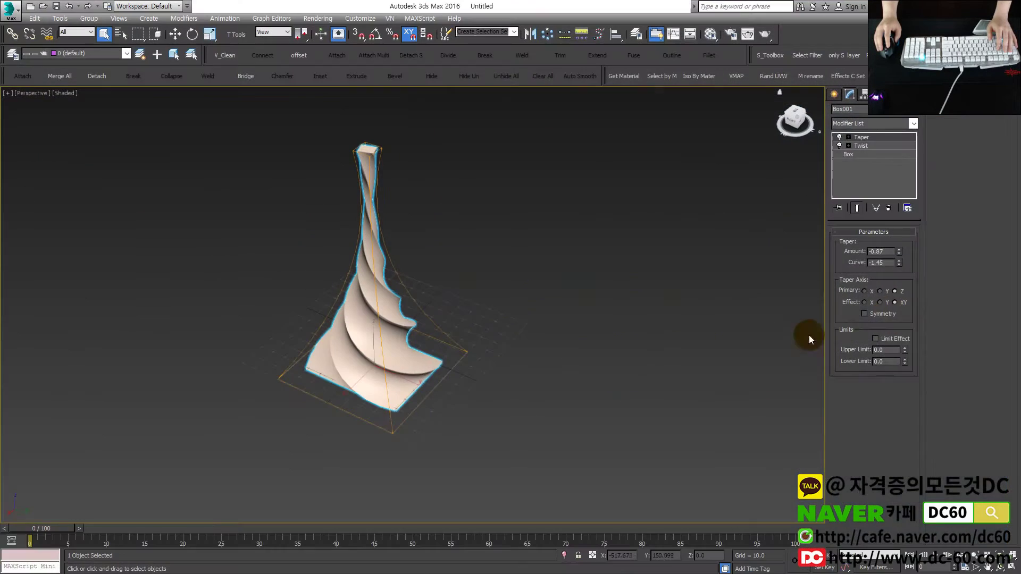
Step: Reset 3ds Max to an empty scene and start a Line spline
{"action": "left_click", "coordinate": [588, 328]}
{"action": "left_click", "coordinate": [478, 310]}
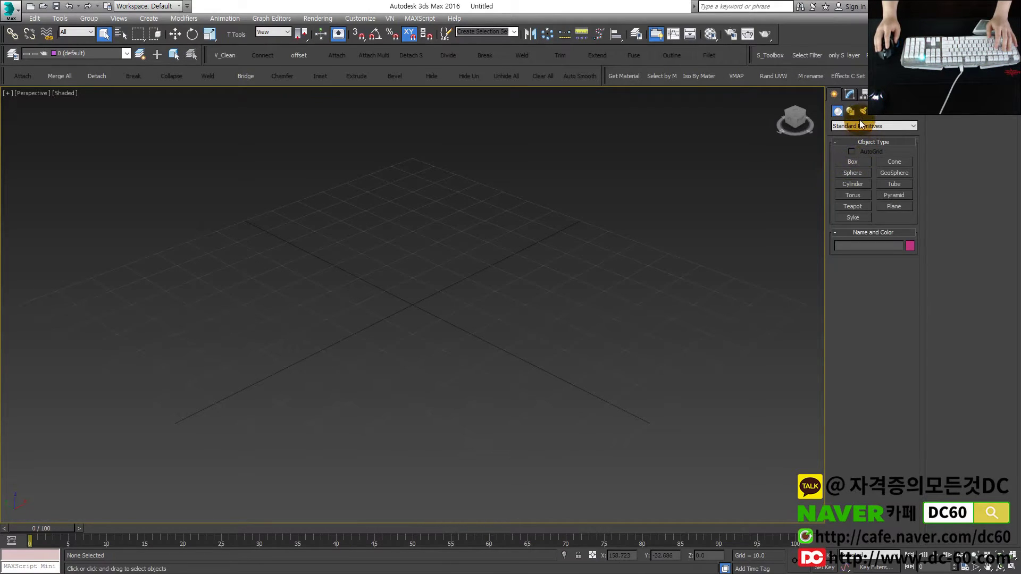
{"action": "left_click", "coordinate": [851, 111]}
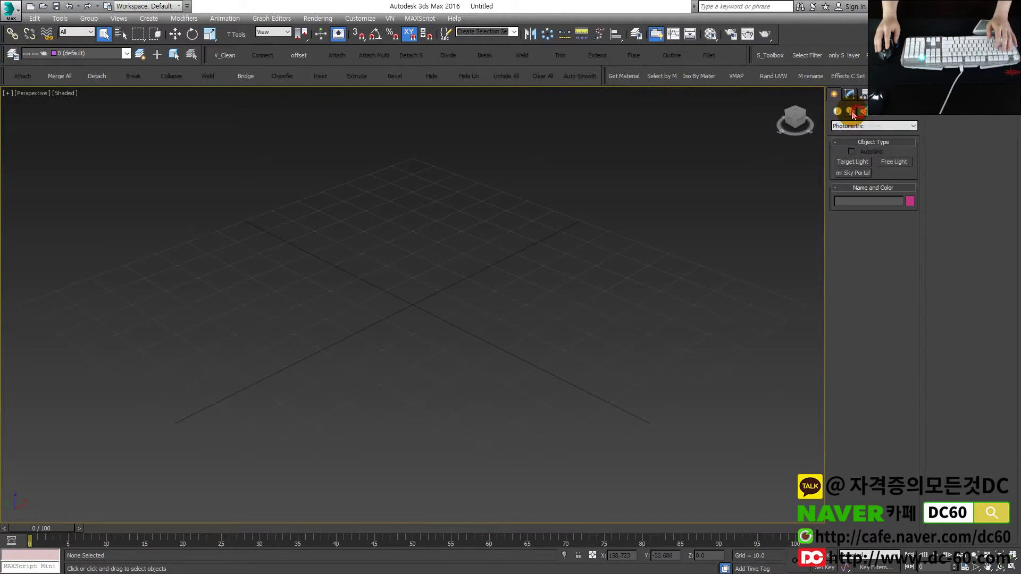
{"action": "left_click", "coordinate": [858, 171]}
Step: Make the Front viewport active and maximize it
{"action": "key", "text": "alt+w"}
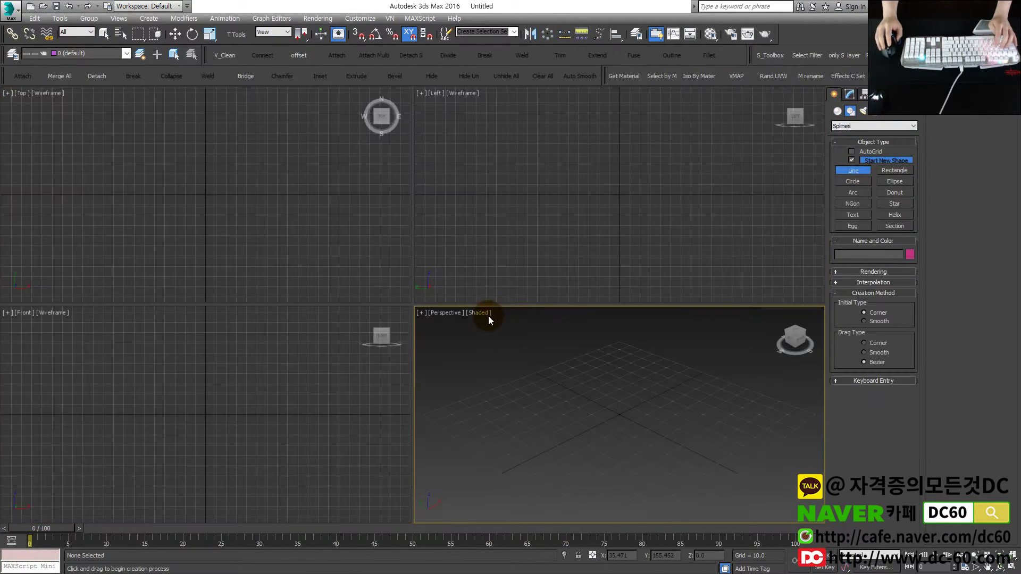
{"action": "right_click", "coordinate": [309, 250]}
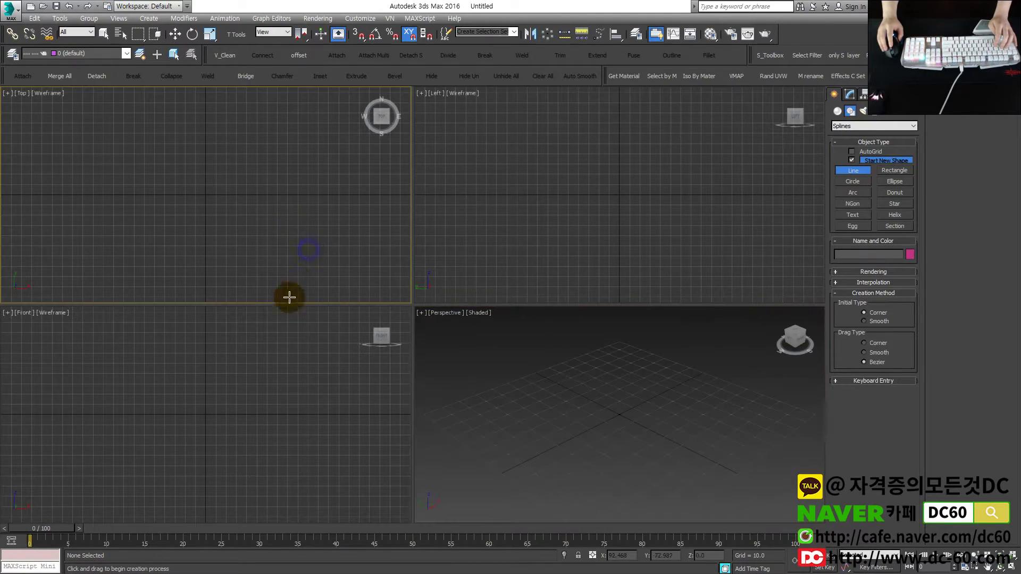
{"action": "right_click", "coordinate": [257, 361]}
{"action": "key", "text": "alt+w"}
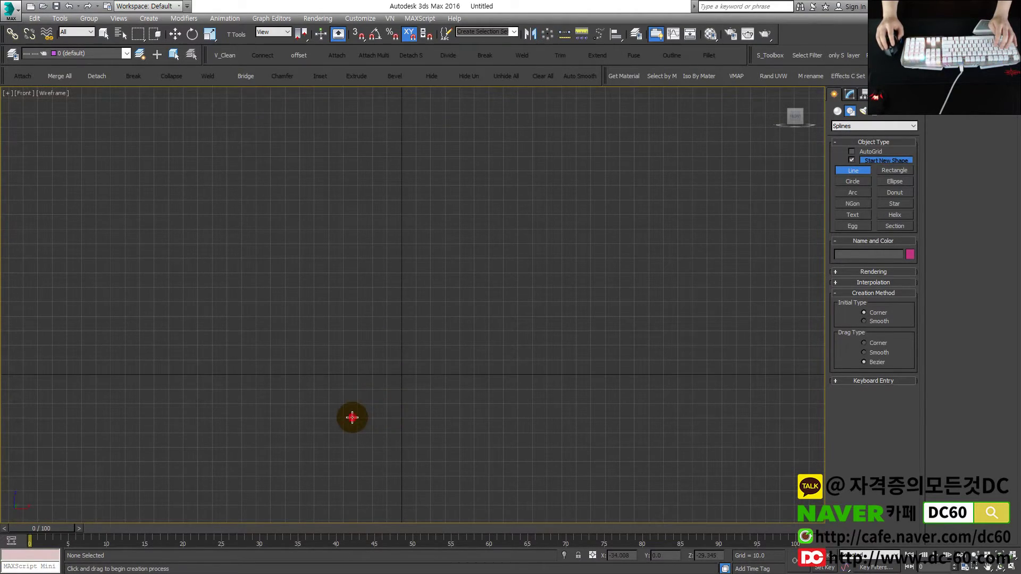
Step: Draw a three-point stepped line in the Front view
{"action": "left_click", "coordinate": [352, 417]}
{"action": "left_click", "coordinate": [497, 417]}
{"action": "left_click", "coordinate": [497, 312]}
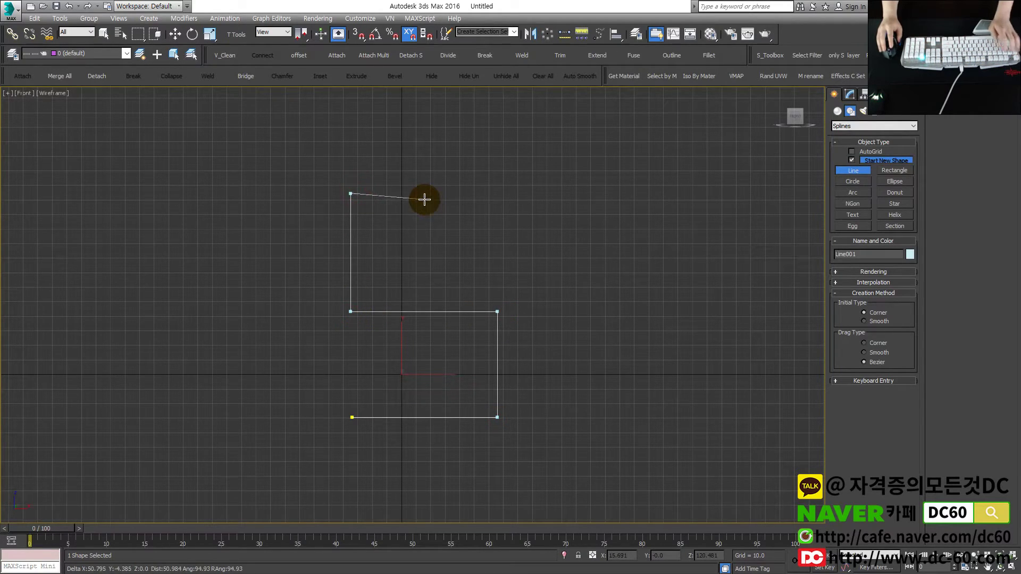
{"action": "key", "text": "1"}
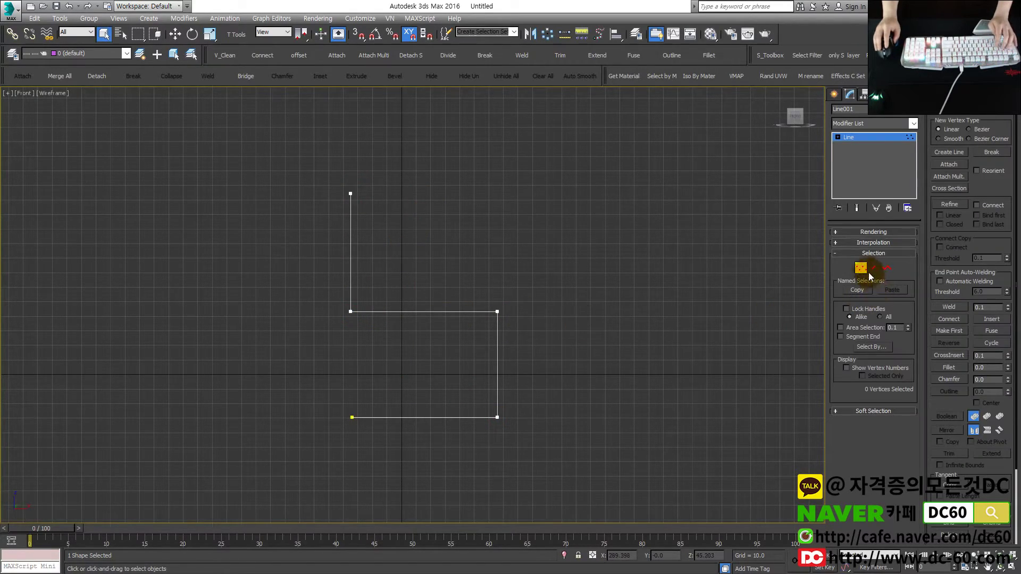
Step: Shift-move a clone of the line alongside the original in perspective
{"action": "left_click", "coordinate": [861, 269]}
{"action": "key", "text": "p"}
{"action": "scroll", "coordinate": [541, 448], "scroll_direction": "down", "scroll_amount": 5}
{"action": "middle_click_drag", "start_coordinate": [556, 407], "coordinate": [460, 420], "text": "alt"}
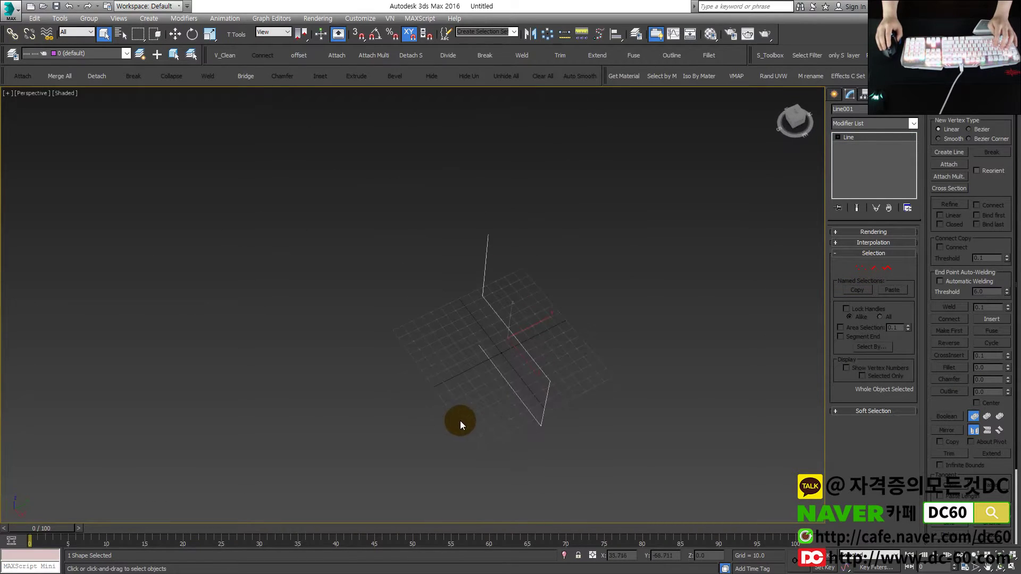
{"action": "key", "text": "w"}
{"action": "scroll", "coordinate": [515, 358], "scroll_direction": "up", "scroll_amount": 2}
{"action": "middle_click_drag", "start_coordinate": [536, 346], "coordinate": [453, 337]}
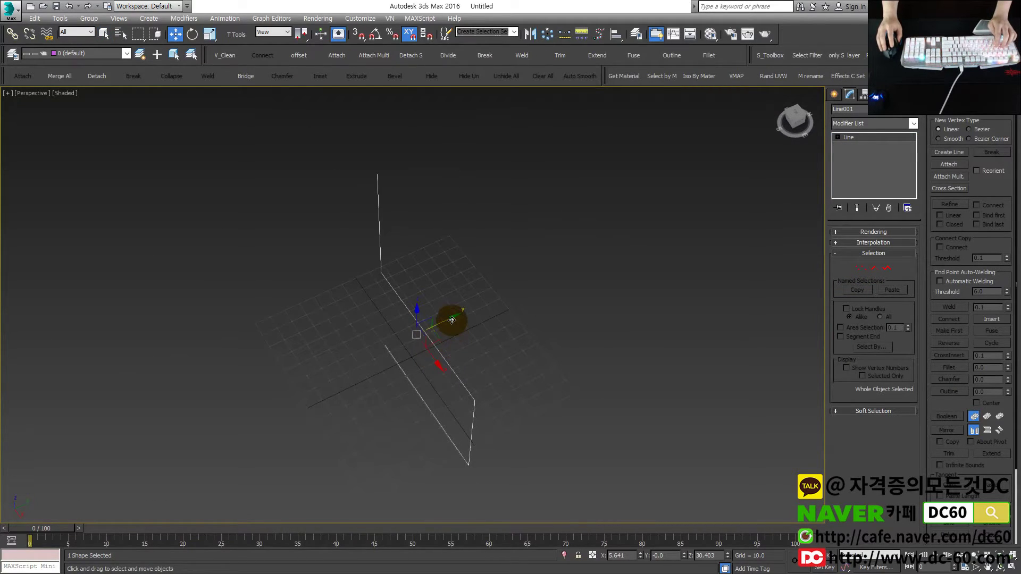
{"action": "left_click_drag", "start_coordinate": [451, 320], "coordinate": [591, 278], "text": "shift"}
{"action": "left_click", "coordinate": [522, 337]}
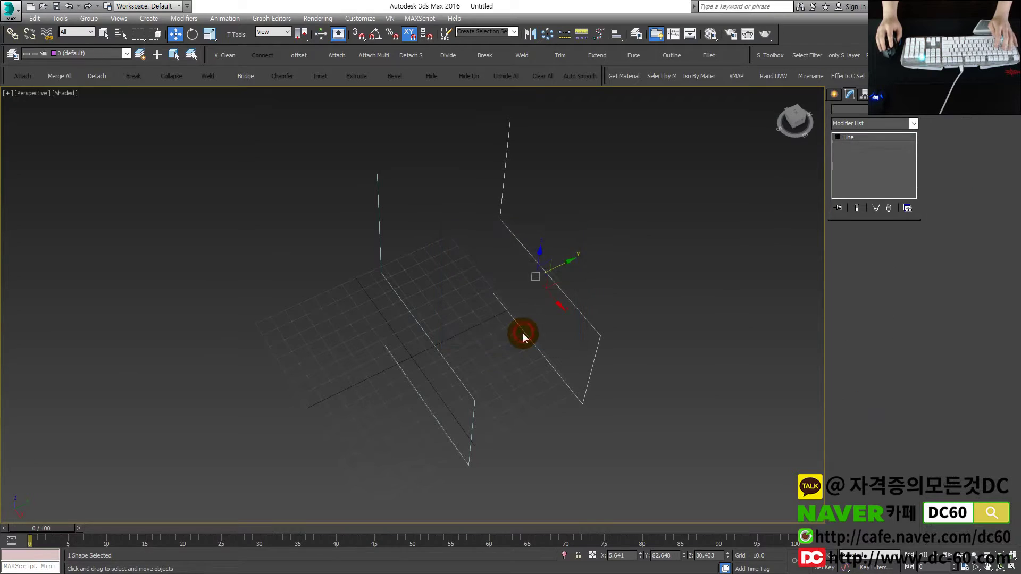
Step: Combine the two lines and connect their top end vertices into one closed outline
{"action": "left_click", "coordinate": [430, 388]}
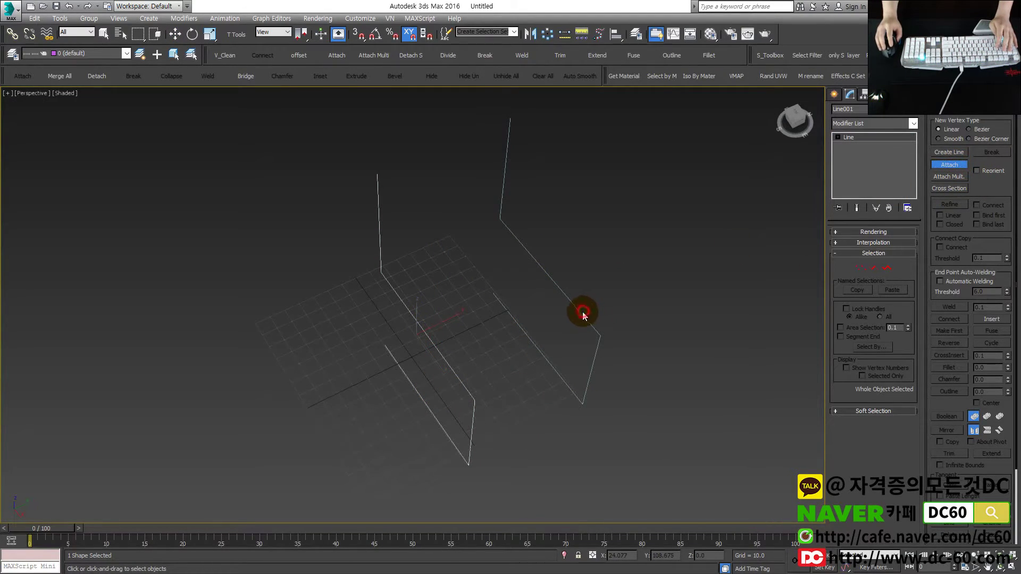
{"action": "mouse_move", "coordinate": [603, 348]}
{"action": "middle_mouse_down", "text": "alt"}
{"action": "mouse_move", "coordinate": [540, 304]}
{"action": "mouse_move", "coordinate": [490, 357]}
{"action": "middle_mouse_up", "text": "alt"}
{"action": "key", "text": "1"}
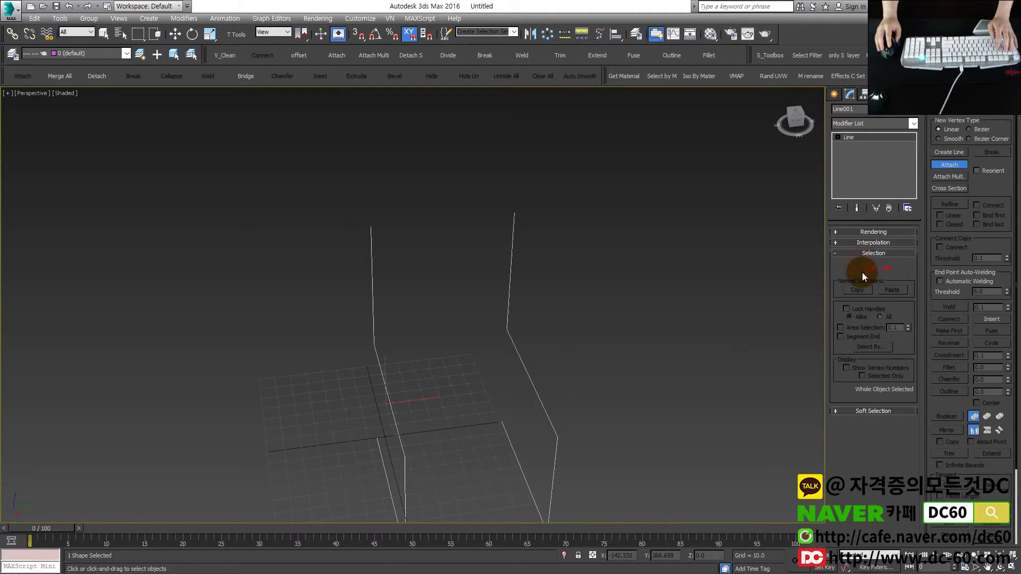
{"action": "mouse_move", "coordinate": [579, 298]}
{"action": "middle_mouse_down", "text": "alt"}
{"action": "mouse_move", "coordinate": [558, 294]}
{"action": "mouse_move", "coordinate": [569, 292]}
{"action": "middle_mouse_up", "text": "alt"}
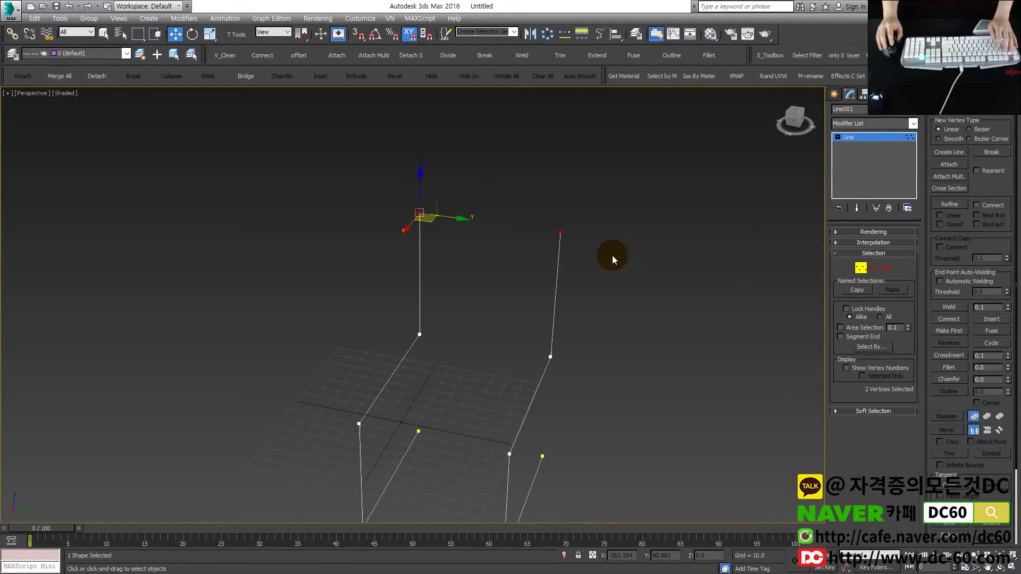
{"action": "left_click", "coordinate": [269, 65]}
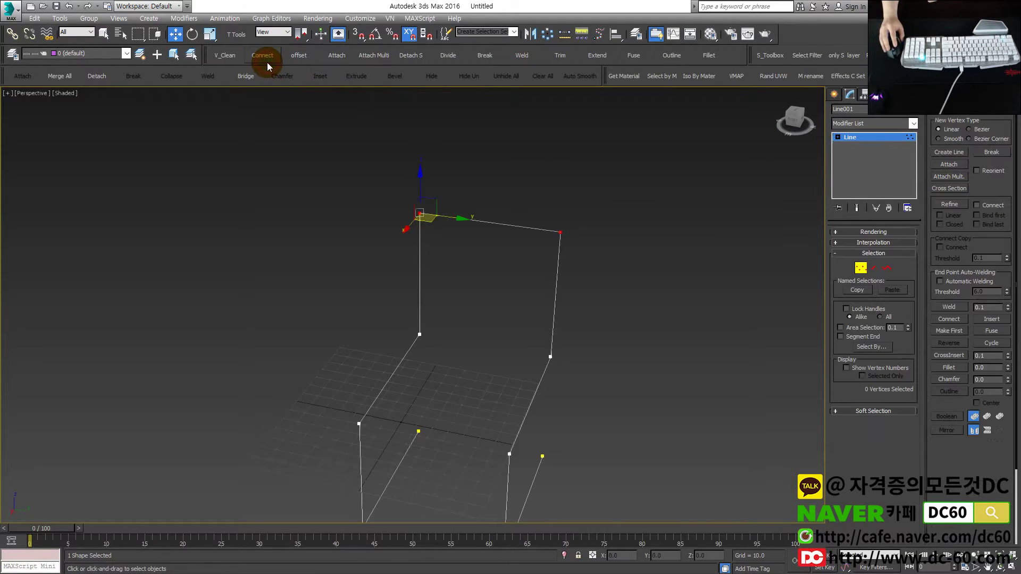
{"action": "left_click", "coordinate": [857, 268]}
{"action": "middle_click_drag", "start_coordinate": [544, 312], "coordinate": [596, 317], "text": "alt"}
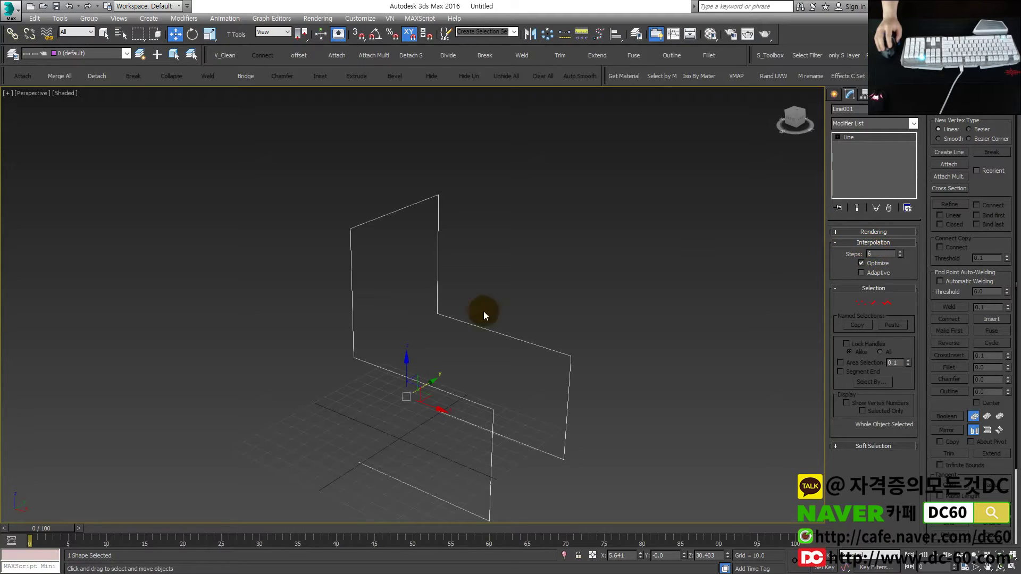
Step: Render the frame spline as round tubes, thickness 7.49 with 18 sides, edged faces on
{"action": "left_click", "coordinate": [873, 233]}
{"action": "left_click", "coordinate": [855, 254]}
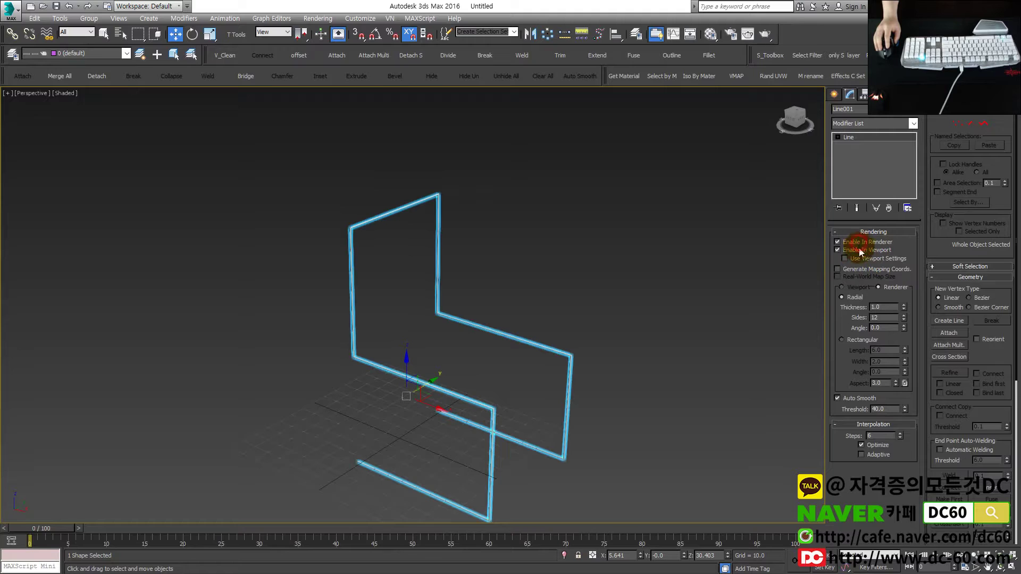
{"action": "left_click_drag", "start_coordinate": [905, 307], "coordinate": [902, 272]}
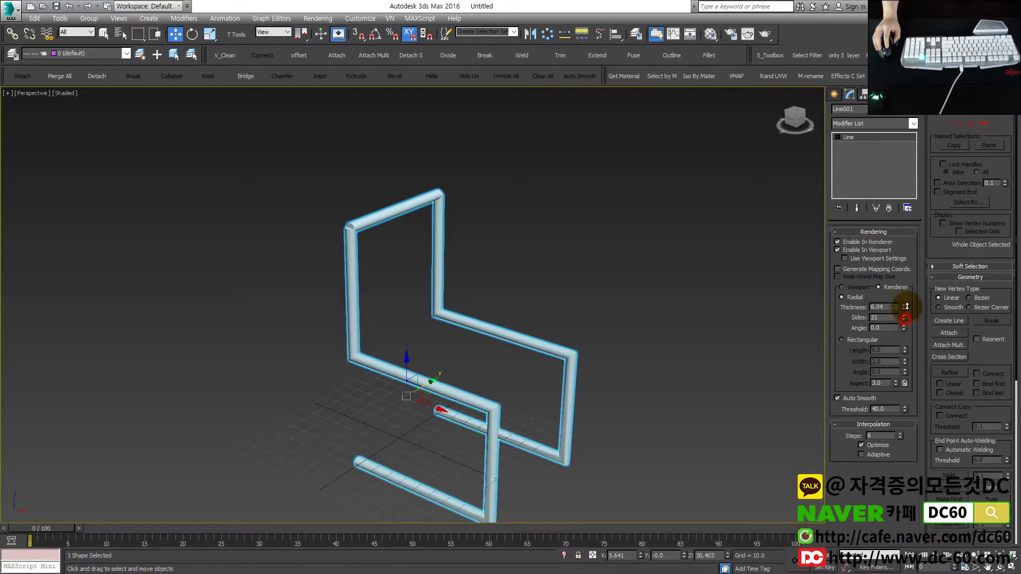
{"action": "left_click_drag", "start_coordinate": [903, 318], "coordinate": [911, 295]}
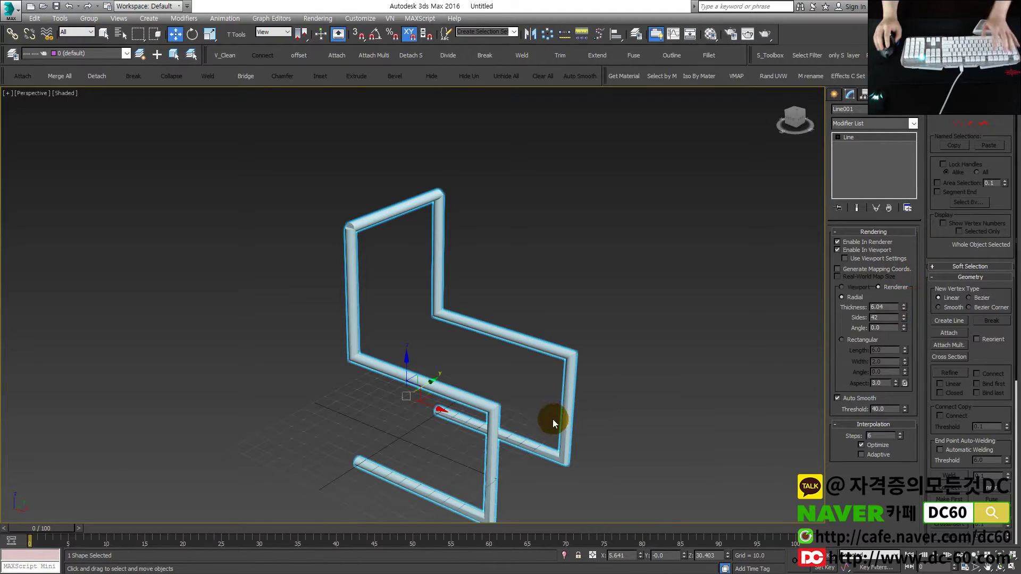
{"action": "scroll", "coordinate": [531, 418], "scroll_direction": "up", "scroll_amount": 3}
{"action": "key", "text": "F4"}
{"action": "left_click_drag", "start_coordinate": [907, 325], "coordinate": [907, 331]}
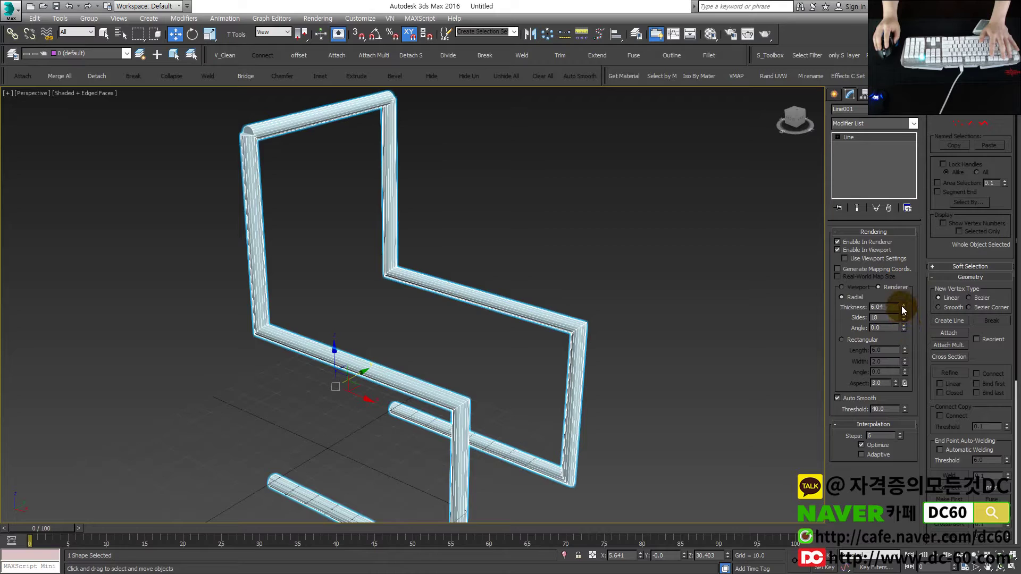
{"action": "left_click_drag", "start_coordinate": [902, 310], "coordinate": [900, 290]}
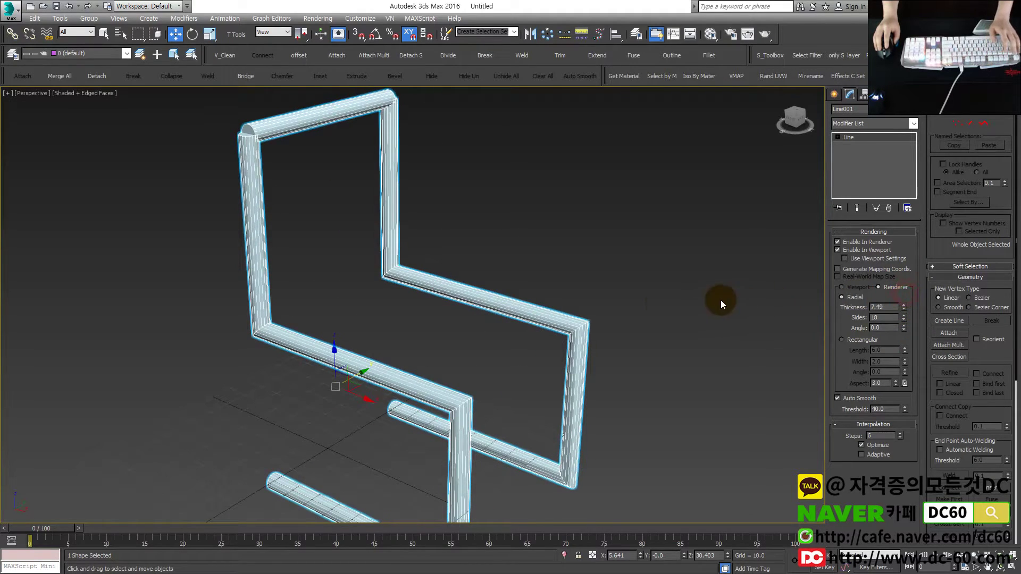
{"action": "left_click", "coordinate": [624, 311]}
{"action": "middle_click_drag", "start_coordinate": [624, 311], "coordinate": [470, 316], "text": "alt"}
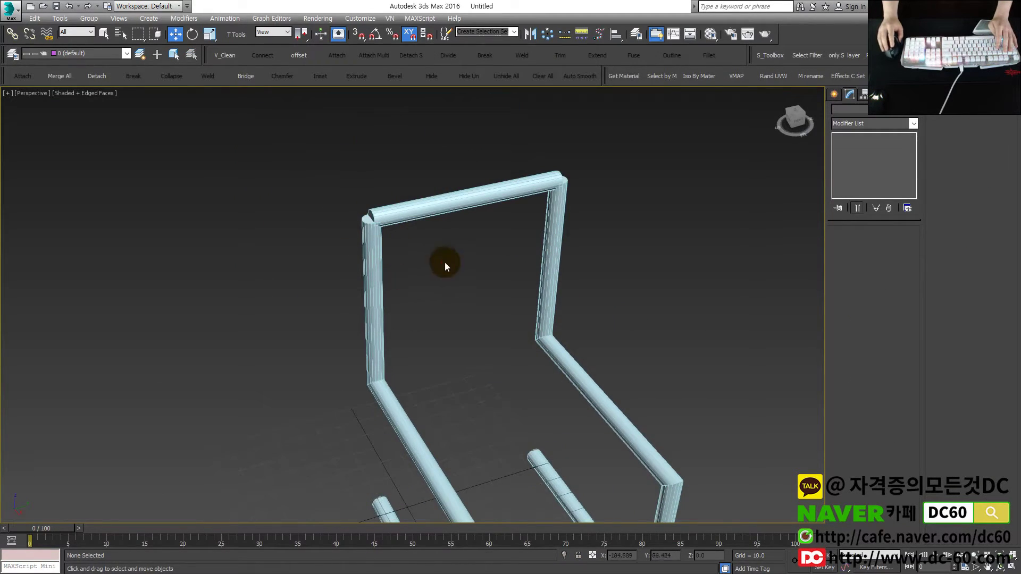
Step: Select and merge the overlapping top corner vertices of the frame
{"action": "left_click_drag", "start_coordinate": [452, 262], "coordinate": [398, 182]}
{"action": "key", "text": "1"}
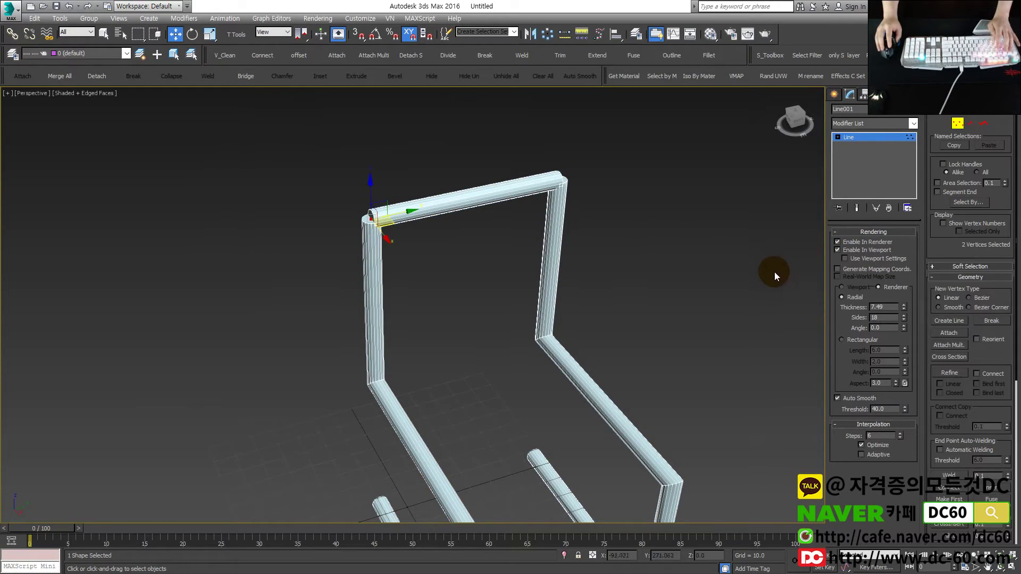
{"action": "middle_click_drag", "start_coordinate": [787, 282], "coordinate": [671, 296], "text": "alt"}
{"action": "left_click_drag", "start_coordinate": [246, 163], "coordinate": [721, 295]}
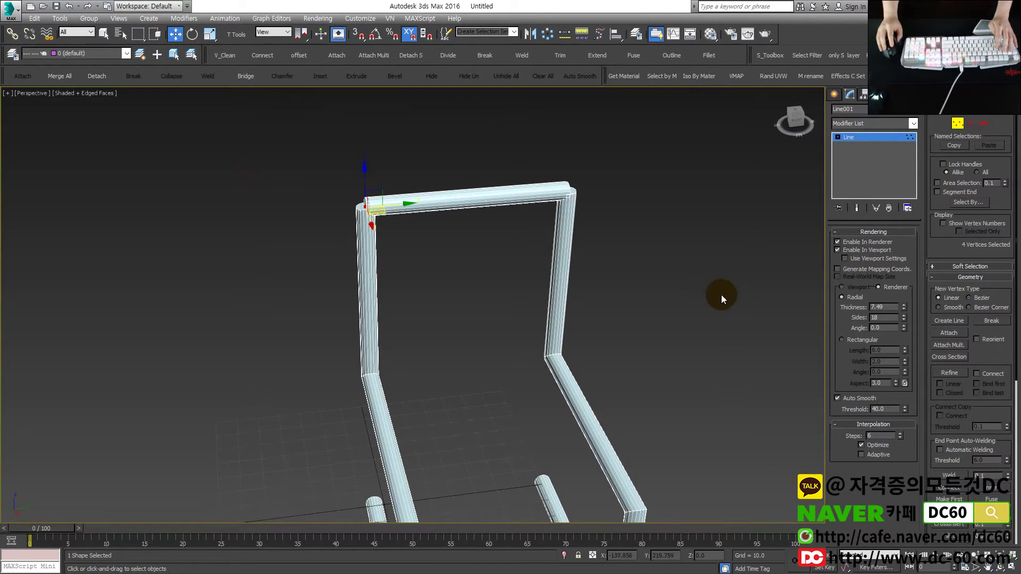
{"action": "left_click", "coordinate": [528, 60]}
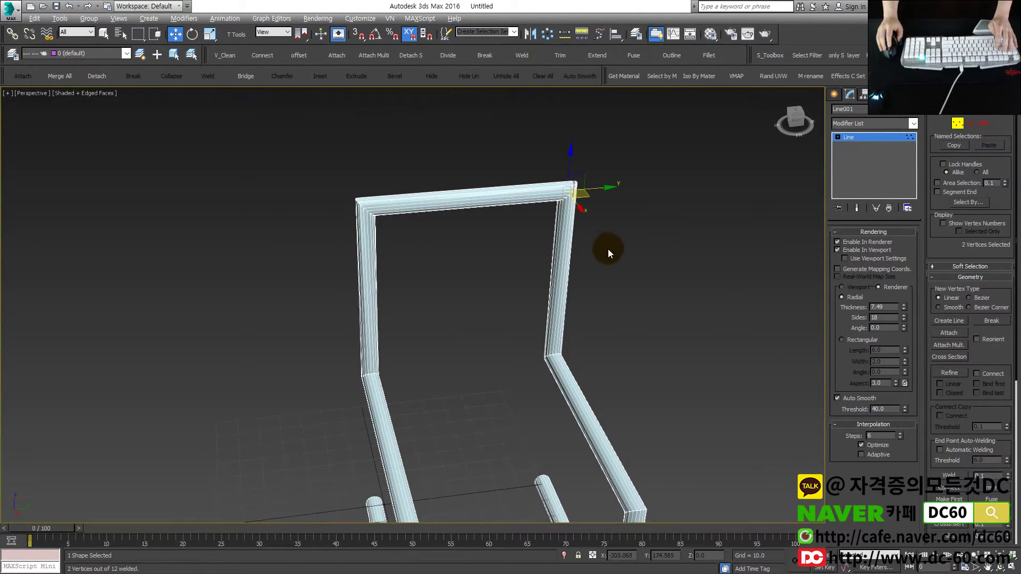
{"action": "key", "text": "F4"}
{"action": "mouse_move", "coordinate": [608, 249]}
{"action": "middle_mouse_down", "text": "alt"}
{"action": "mouse_move", "coordinate": [655, 268]}
{"action": "mouse_move", "coordinate": [521, 308]}
{"action": "mouse_move", "coordinate": [535, 313]}
{"action": "mouse_move", "coordinate": [524, 261]}
{"action": "middle_mouse_up", "text": "alt"}
{"action": "scroll", "coordinate": [542, 315], "scroll_direction": "down", "scroll_amount": 3}
{"action": "key", "text": "1"}
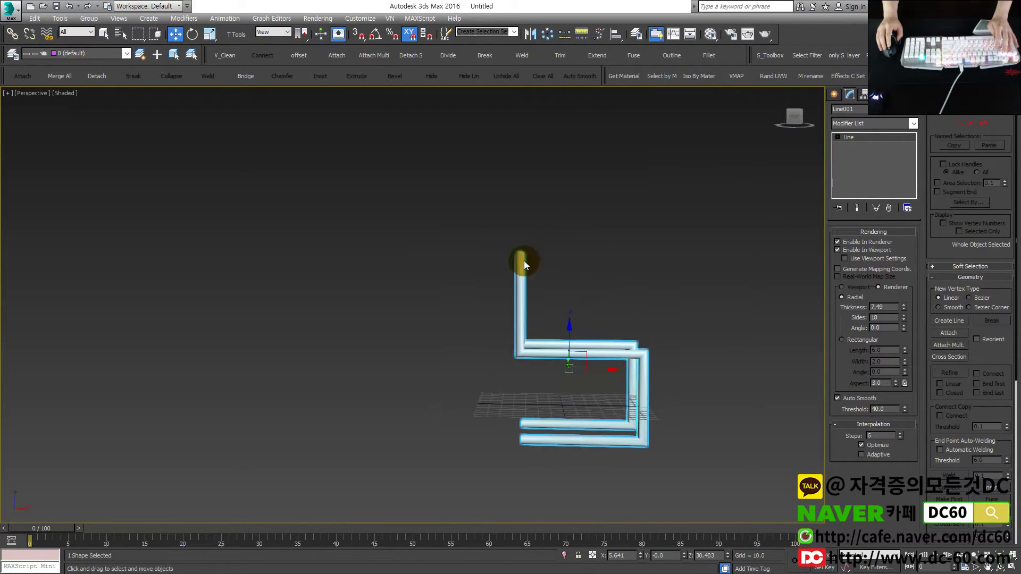
{"action": "left_click_drag", "start_coordinate": [444, 222], "coordinate": [709, 387]}
{"action": "middle_click_drag", "start_coordinate": [709, 388], "coordinate": [682, 385], "text": "alt"}
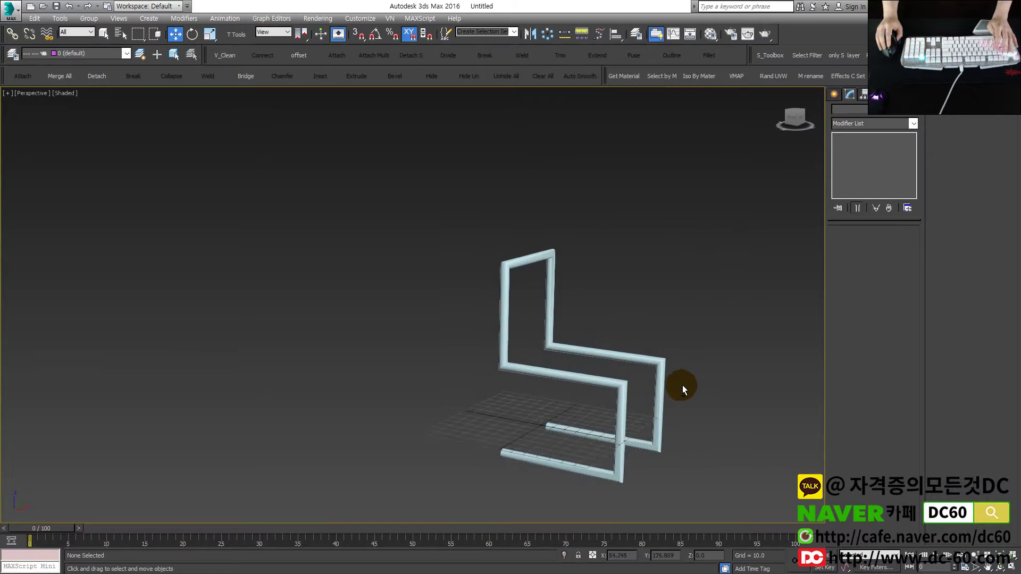
Step: Turn off viewport tube display and fillet six corner vertices into curves
{"action": "left_click", "coordinate": [610, 390]}
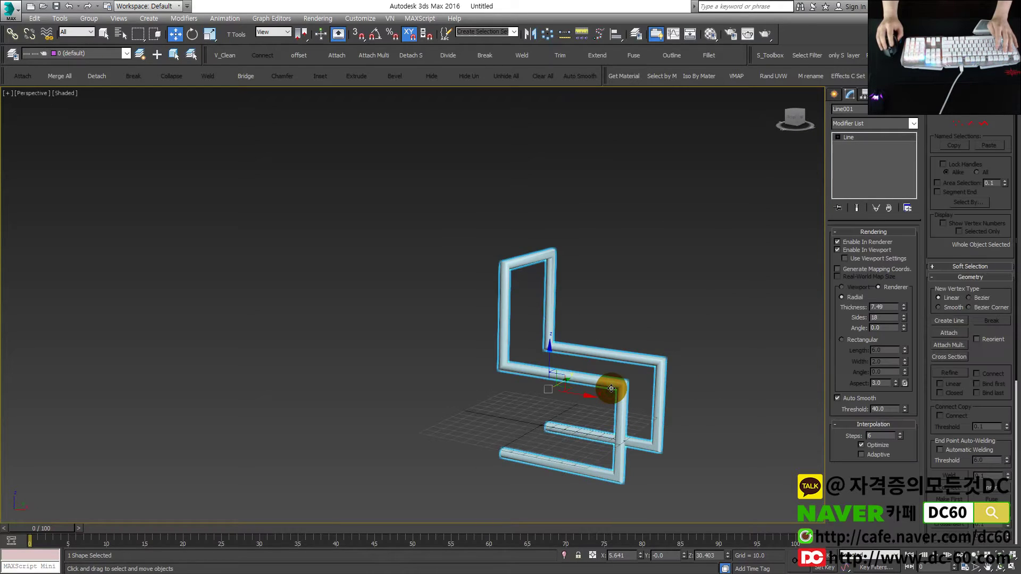
{"action": "left_click", "coordinate": [849, 250]}
{"action": "middle_click_drag", "start_coordinate": [603, 304], "coordinate": [630, 299], "text": "alt"}
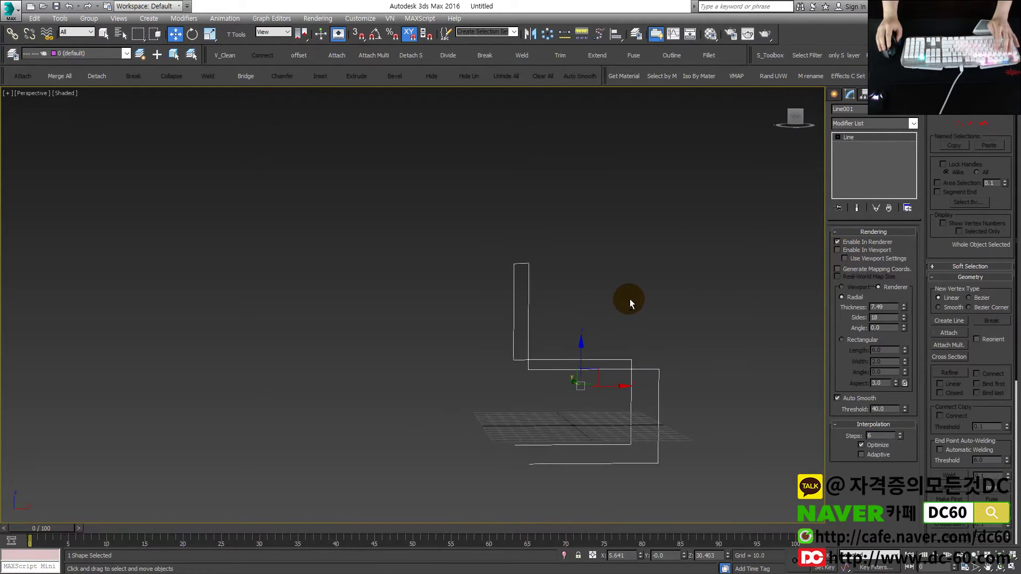
{"action": "key", "text": "1"}
{"action": "left_click_drag", "start_coordinate": [410, 228], "coordinate": [670, 397]}
{"action": "middle_click_drag", "start_coordinate": [693, 402], "coordinate": [627, 422], "text": "alt"}
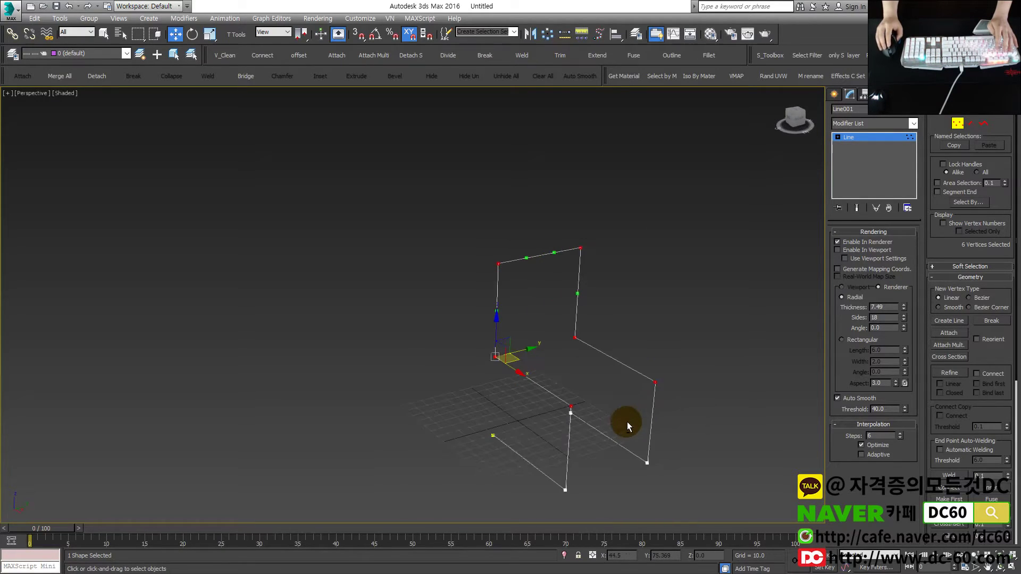
{"action": "left_click", "coordinate": [715, 53]}
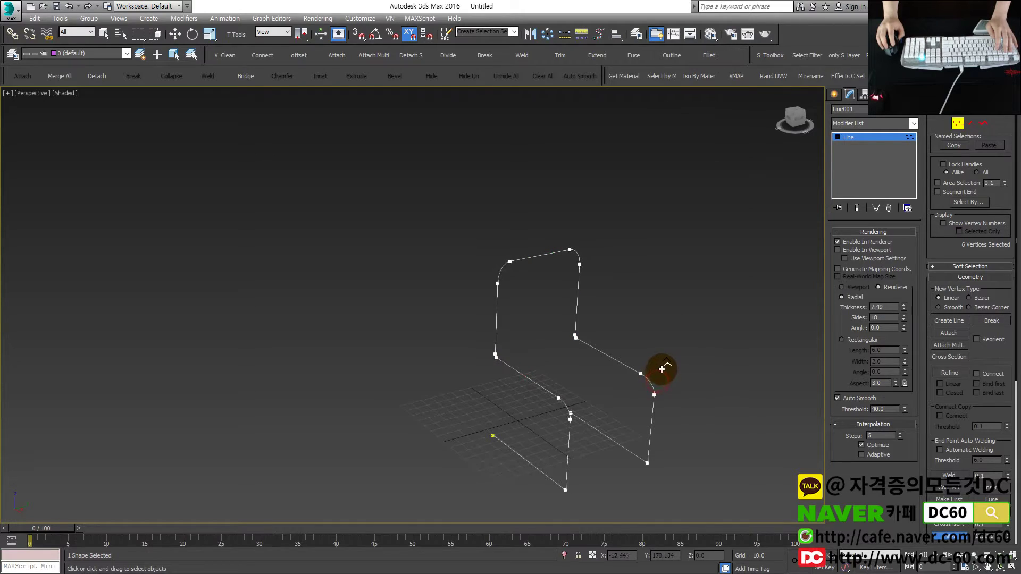
{"action": "middle_click_drag", "start_coordinate": [662, 366], "coordinate": [664, 404], "text": "alt"}
{"action": "key", "text": "1"}
{"action": "key", "text": "w"}
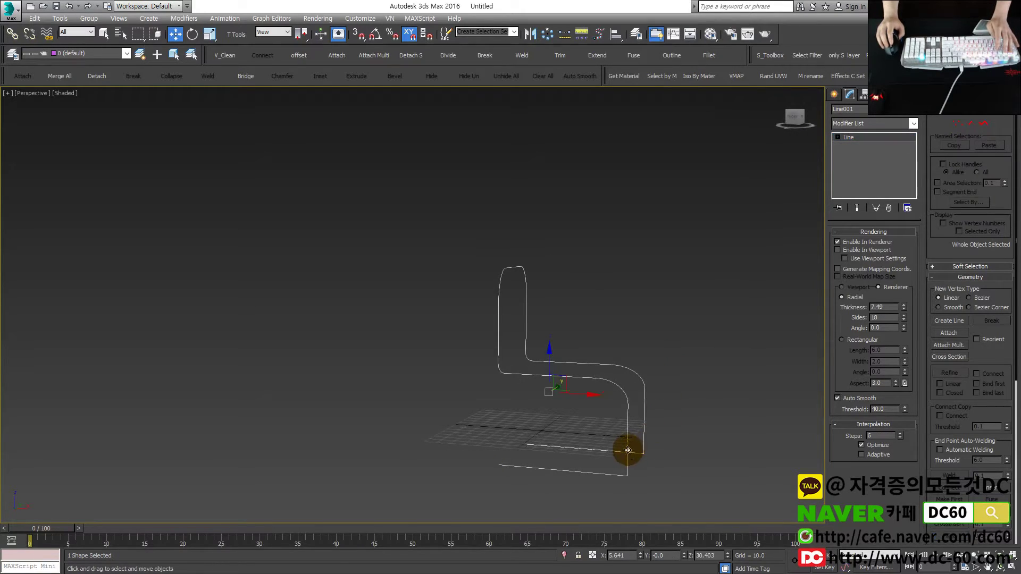
Step: Fillet the two bottom-right corner vertices of the frame
{"action": "left_click", "coordinate": [713, 506]}
{"action": "left_click", "coordinate": [642, 417]}
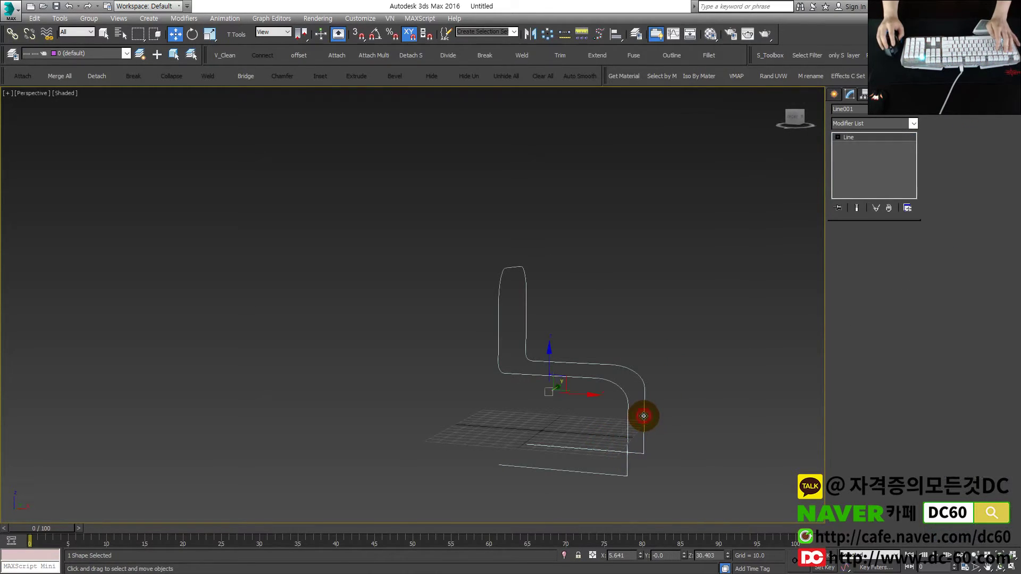
{"action": "key", "text": "1"}
{"action": "middle_click_drag", "start_coordinate": [659, 447], "coordinate": [604, 436], "text": "alt"}
{"action": "left_click_drag", "start_coordinate": [604, 436], "coordinate": [685, 493]}
{"action": "middle_click_drag", "start_coordinate": [685, 493], "coordinate": [675, 437], "text": "alt"}
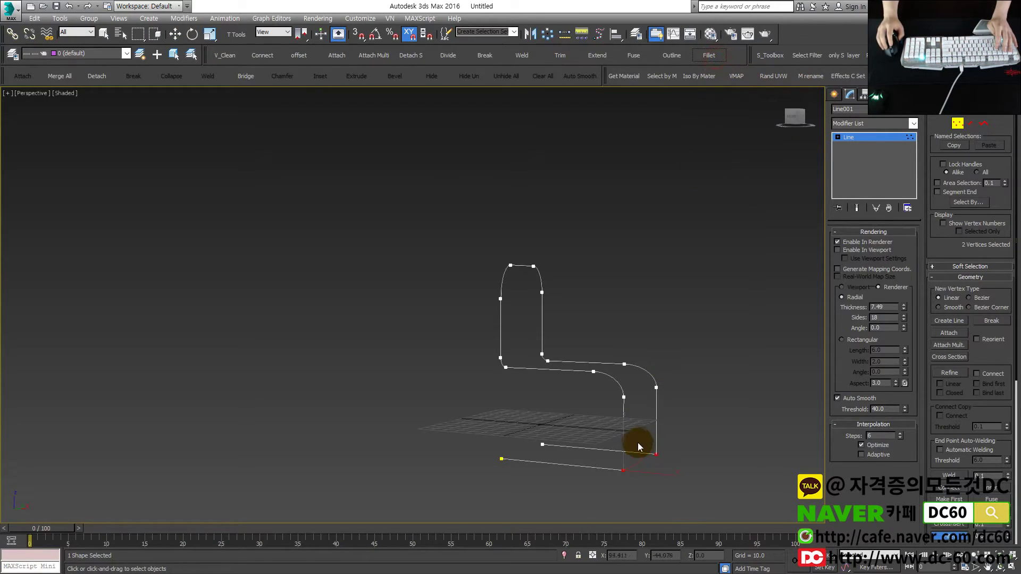
{"action": "scroll", "coordinate": [637, 445], "scroll_direction": "up", "scroll_amount": 3}
{"action": "left_click_drag", "start_coordinate": [613, 488], "coordinate": [623, 467]}
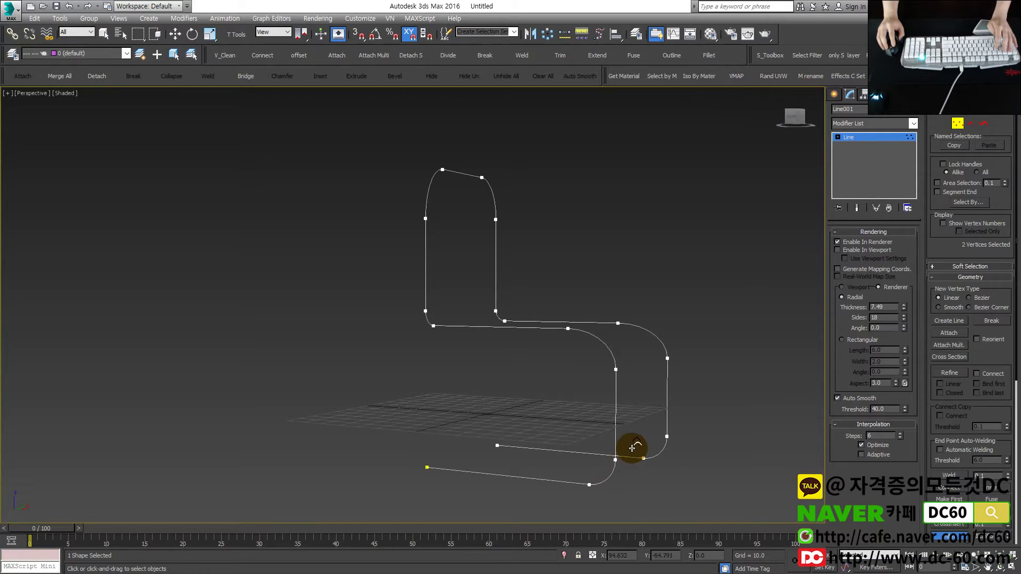
{"action": "left_click", "coordinate": [663, 301]}
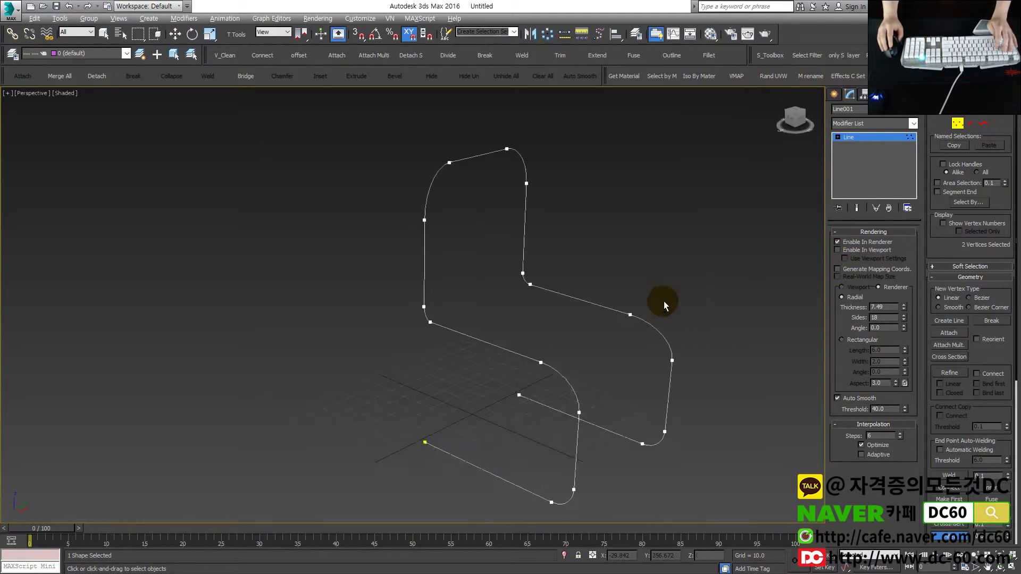
Step: Re-enable viewport display to show 7.49-thick tubes and bring 3ds Max back full-screen
{"action": "left_click", "coordinate": [838, 249]}
{"action": "mouse_move", "coordinate": [681, 284]}
{"action": "middle_mouse_down", "text": "alt"}
{"action": "mouse_move", "coordinate": [519, 290]}
{"action": "mouse_move", "coordinate": [687, 296]}
{"action": "middle_mouse_up", "text": "alt"}
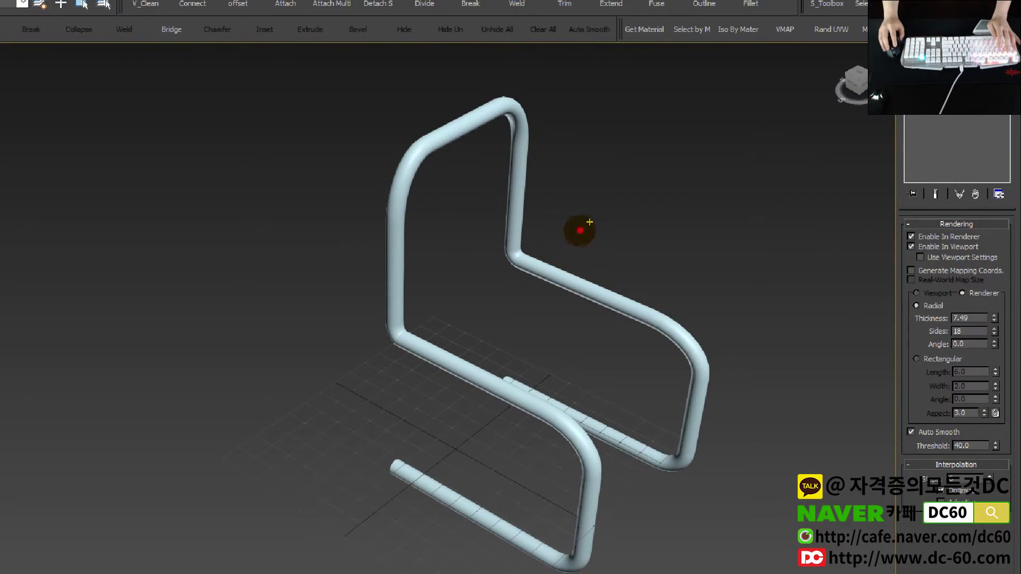
{"action": "left_click_drag", "start_coordinate": [580, 231], "coordinate": [576, 260]}
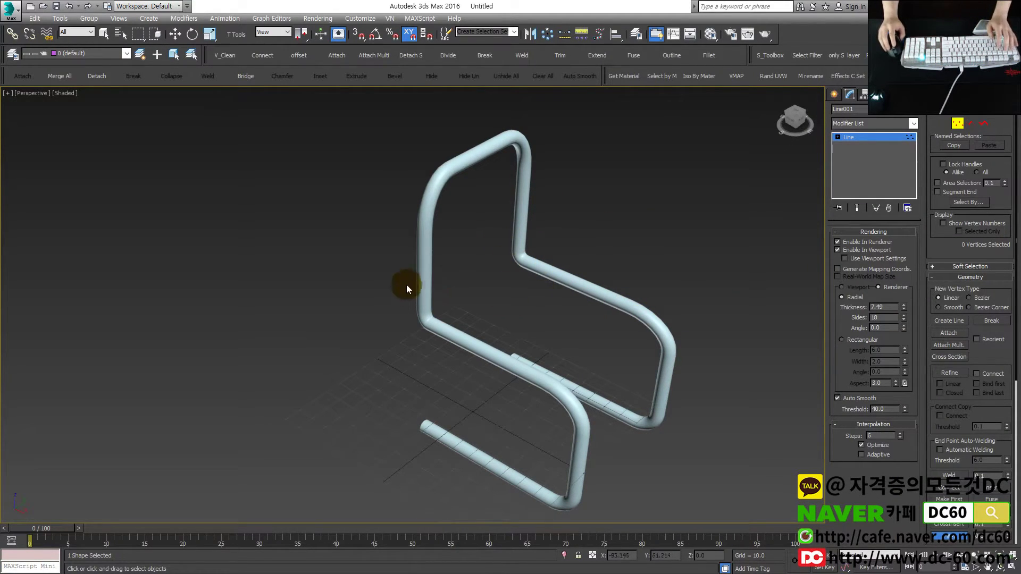
{"action": "mouse_move", "coordinate": [407, 285]}
{"action": "middle_mouse_down", "text": "alt"}
{"action": "mouse_move", "coordinate": [604, 344]}
{"action": "mouse_move", "coordinate": [636, 335]}
{"action": "middle_mouse_up", "text": "alt"}
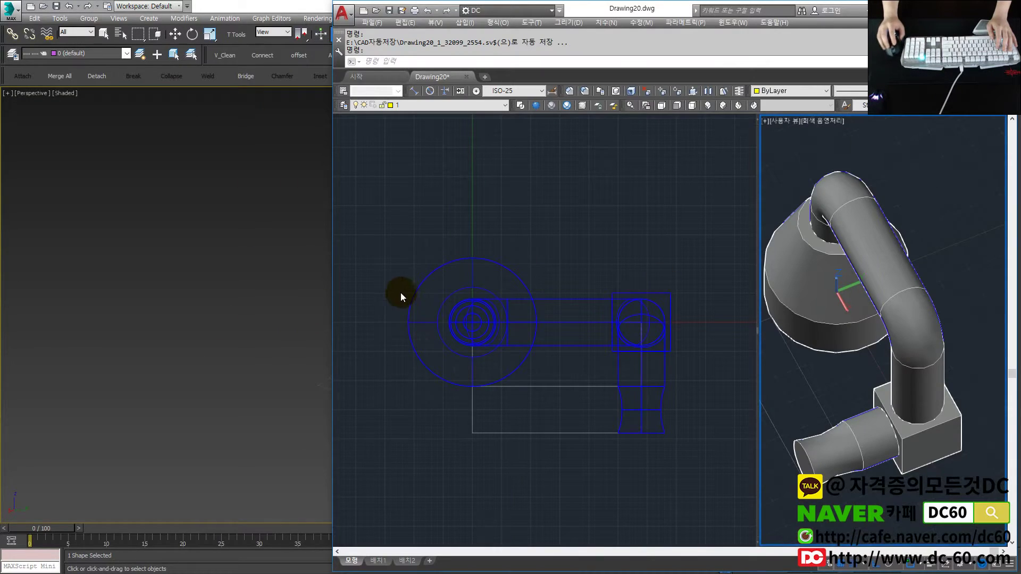
{"action": "left_click", "coordinate": [289, 304]}
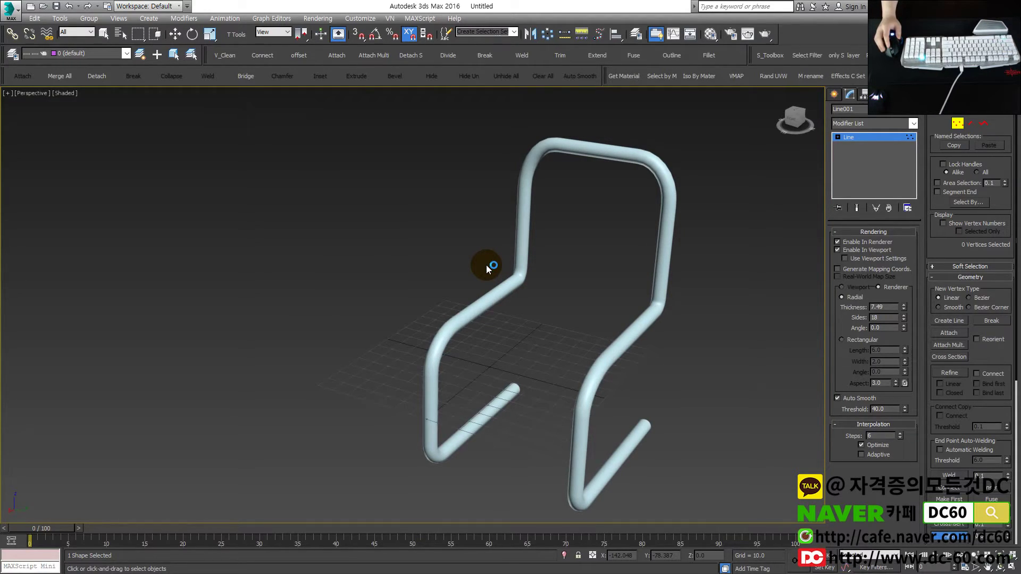
Step: Reset the scene with Ctrl+R and confirm the prompt
{"action": "left_click", "coordinate": [462, 255]}
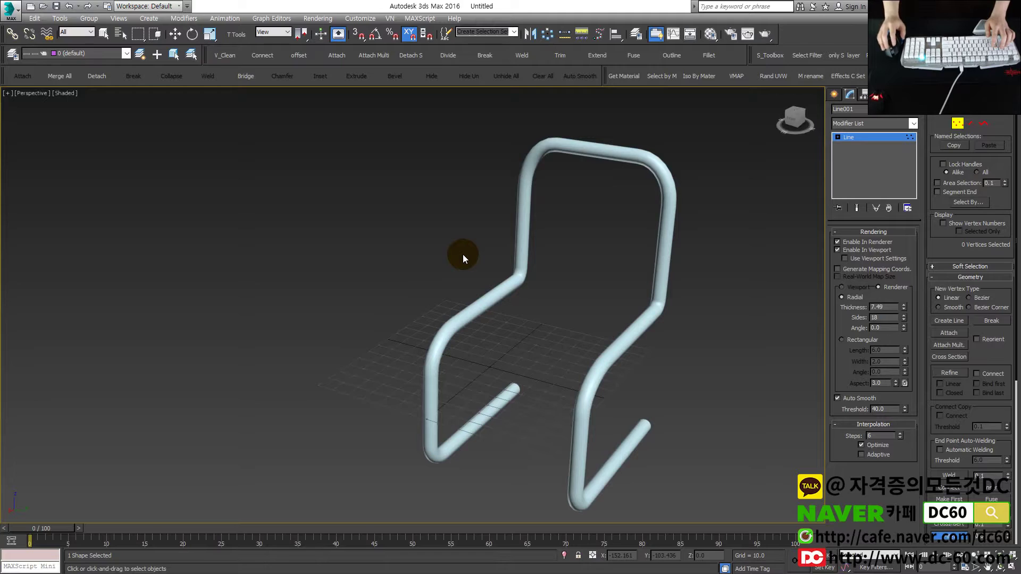
{"action": "key", "text": "ctrl+r"}
{"action": "left_click", "coordinate": [490, 307]}
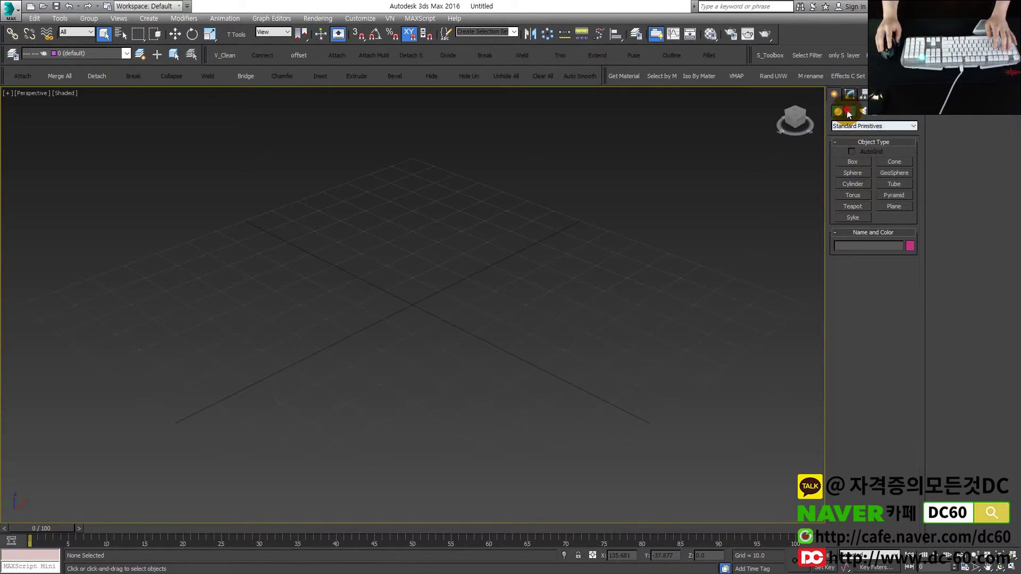
Step: Draw a wavy Bezier line path in the Top view with the grid hidden
{"action": "left_click", "coordinate": [848, 113]}
{"action": "left_click", "coordinate": [855, 171]}
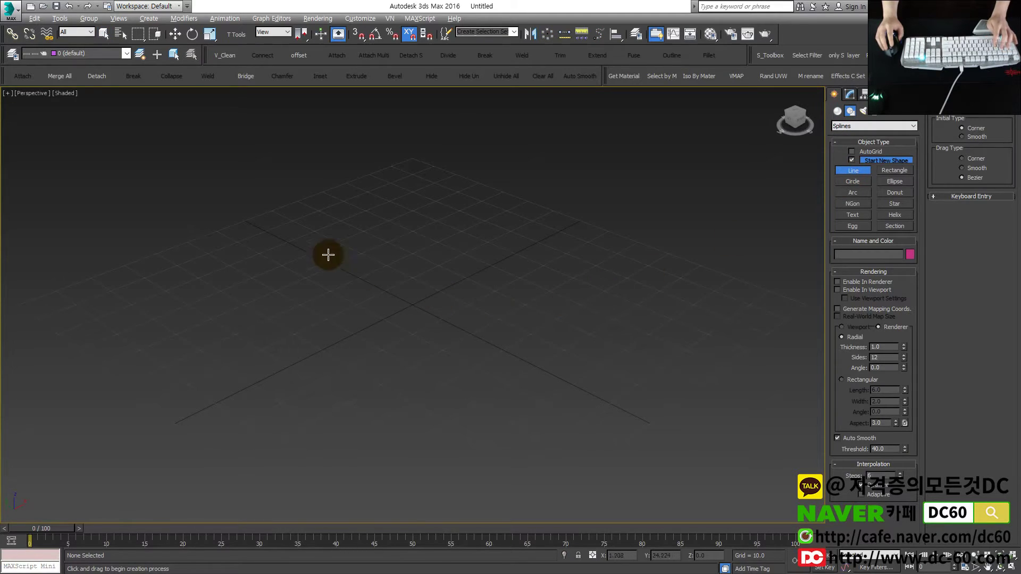
{"action": "key", "text": "t"}
{"action": "key", "text": "g"}
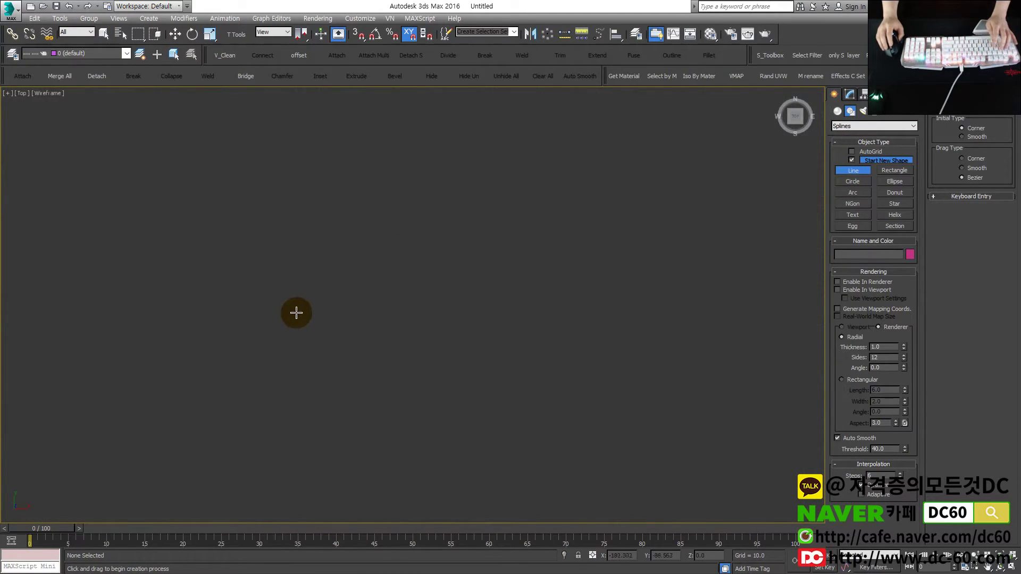
{"action": "left_click", "coordinate": [296, 312]}
{"action": "left_click_drag", "start_coordinate": [441, 241], "coordinate": [481, 260]}
{"action": "left_click_drag", "start_coordinate": [638, 296], "coordinate": [668, 278]}
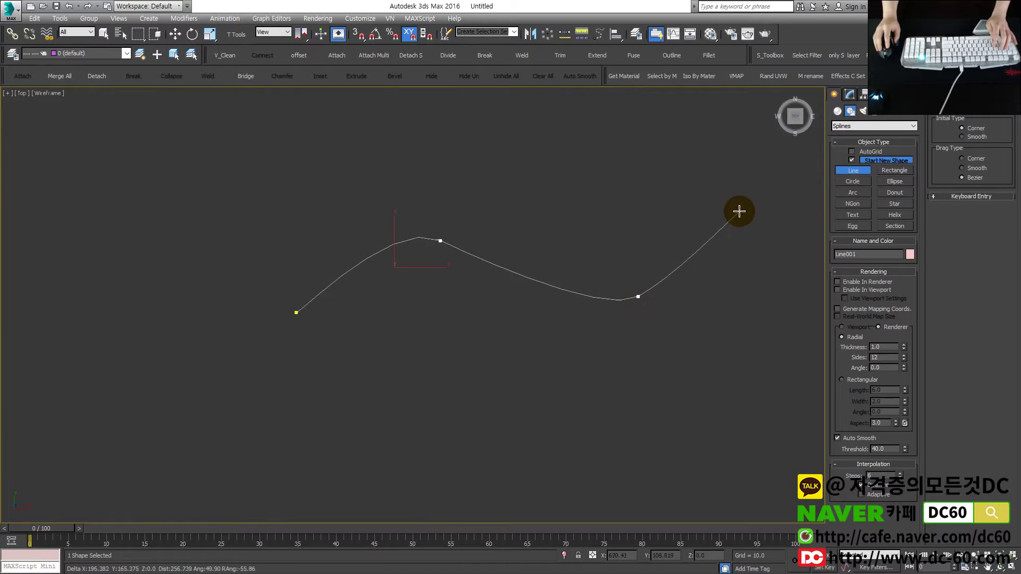
{"action": "right_click", "coordinate": [759, 222]}
Step: Draw a closed stair-stepped profile below the curve
{"action": "middle_click_drag", "start_coordinate": [484, 436], "coordinate": [454, 397]}
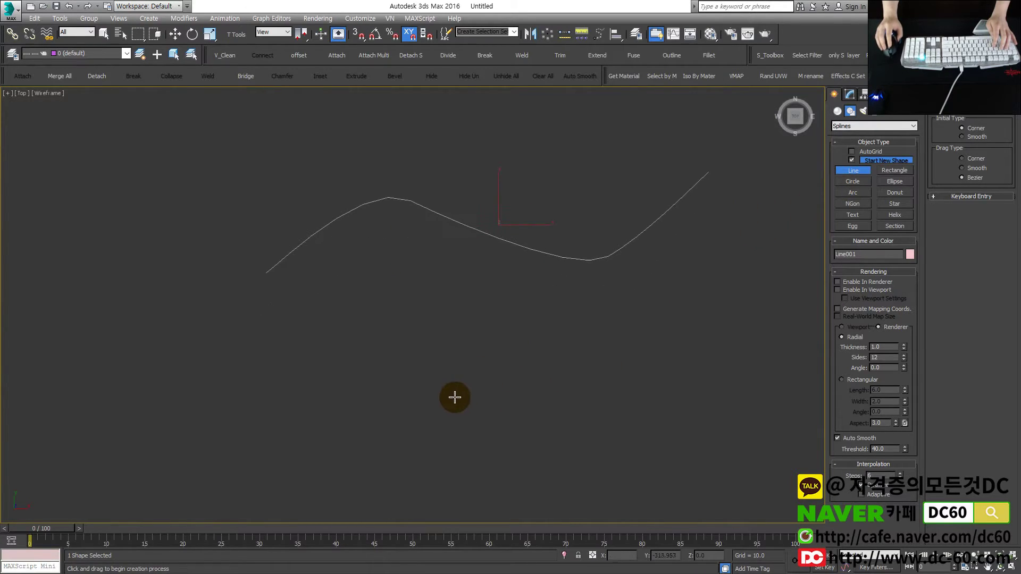
{"action": "mouse_move", "coordinate": [440, 444]}
{"action": "left_mouse_down"}
{"action": "mouse_move", "coordinate": [437, 425]}
{"action": "mouse_move", "coordinate": [442, 432]}
{"action": "left_mouse_up"}
{"action": "right_click", "coordinate": [804, 221]}
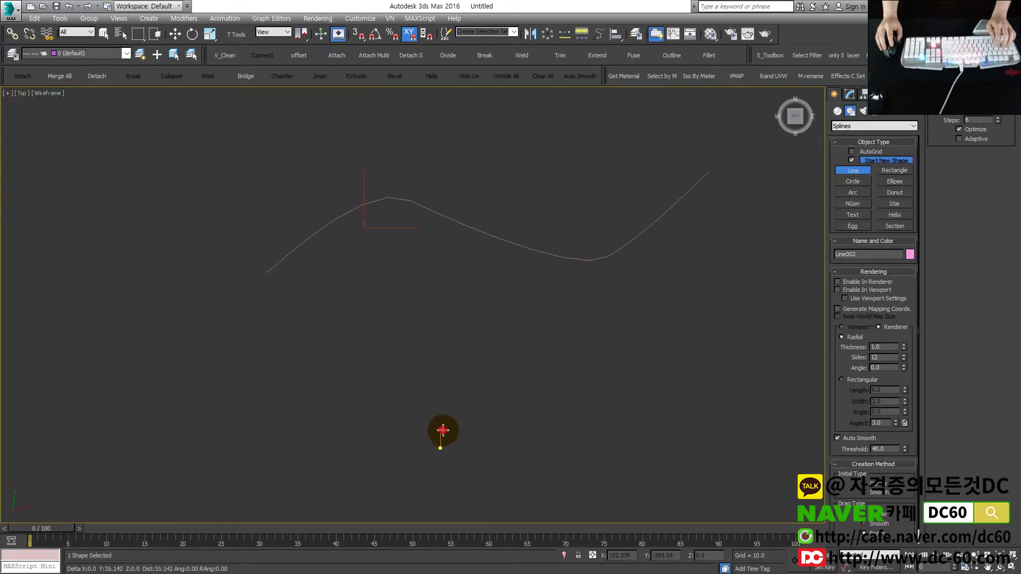
{"action": "left_click", "coordinate": [440, 431]}
{"action": "left_click", "coordinate": [454, 430]}
{"action": "left_click", "coordinate": [454, 413]}
{"action": "left_click", "coordinate": [474, 396]}
{"action": "left_click", "coordinate": [501, 397]}
{"action": "left_click", "coordinate": [500, 379]}
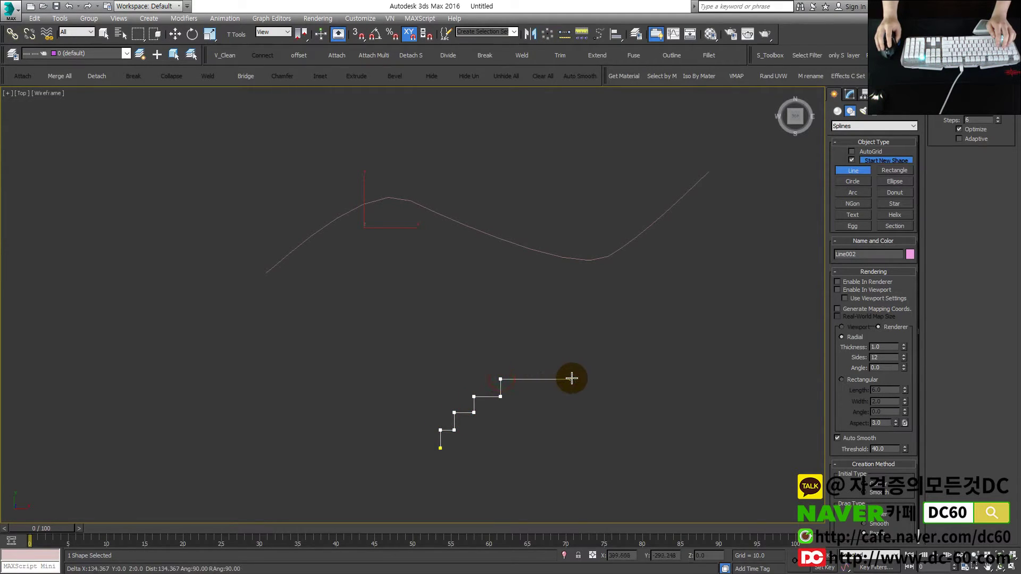
{"action": "left_click", "coordinate": [571, 379]}
{"action": "left_click", "coordinate": [576, 458]}
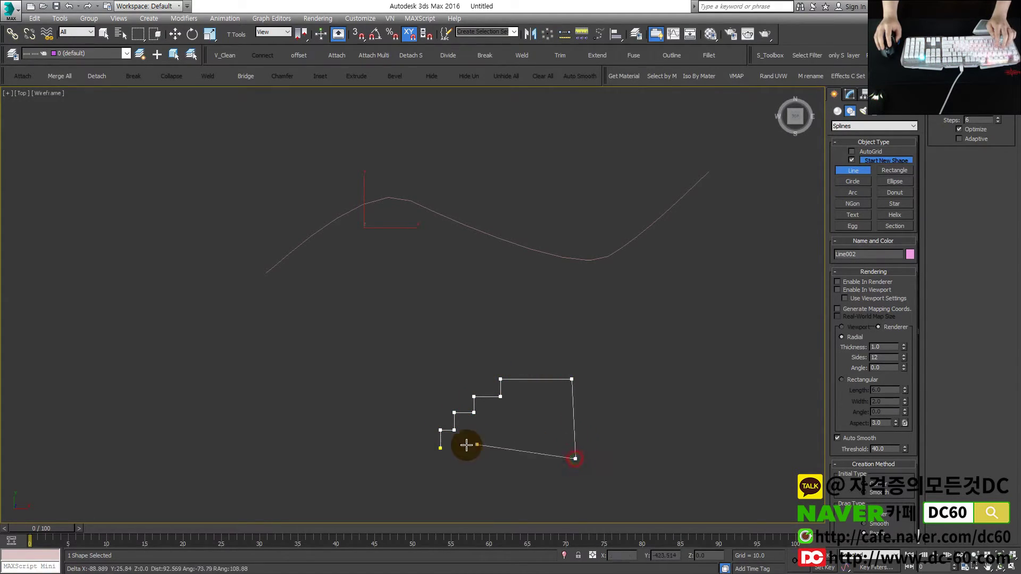
{"action": "left_click", "coordinate": [440, 448]}
{"action": "left_click", "coordinate": [498, 327]}
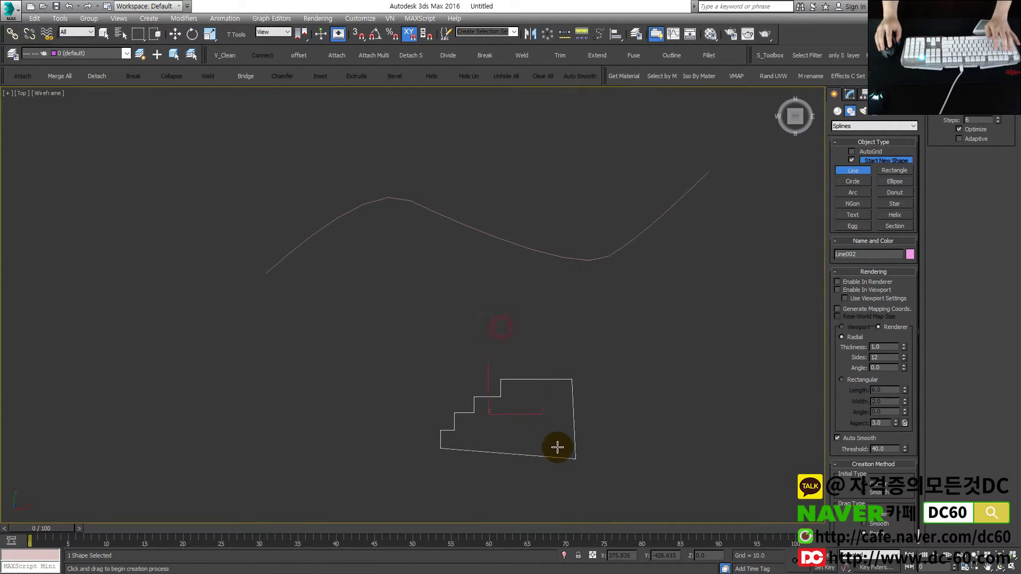
Step: Snap-move the right-side vertices to square off the profile, then maximize Perspective
{"action": "key", "text": "w"}
{"action": "mouse_move", "coordinate": [579, 442]}
{"action": "left_mouse_down"}
{"action": "mouse_move", "coordinate": [568, 407]}
{"action": "mouse_move", "coordinate": [440, 448]}
{"action": "left_mouse_up"}
{"action": "key", "text": "s"}
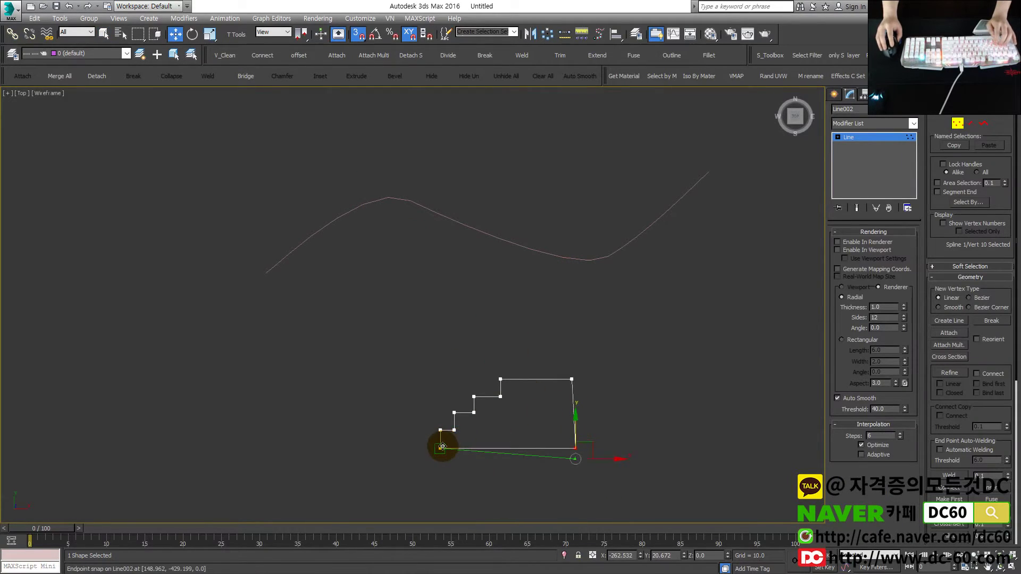
{"action": "left_click", "coordinate": [572, 379]}
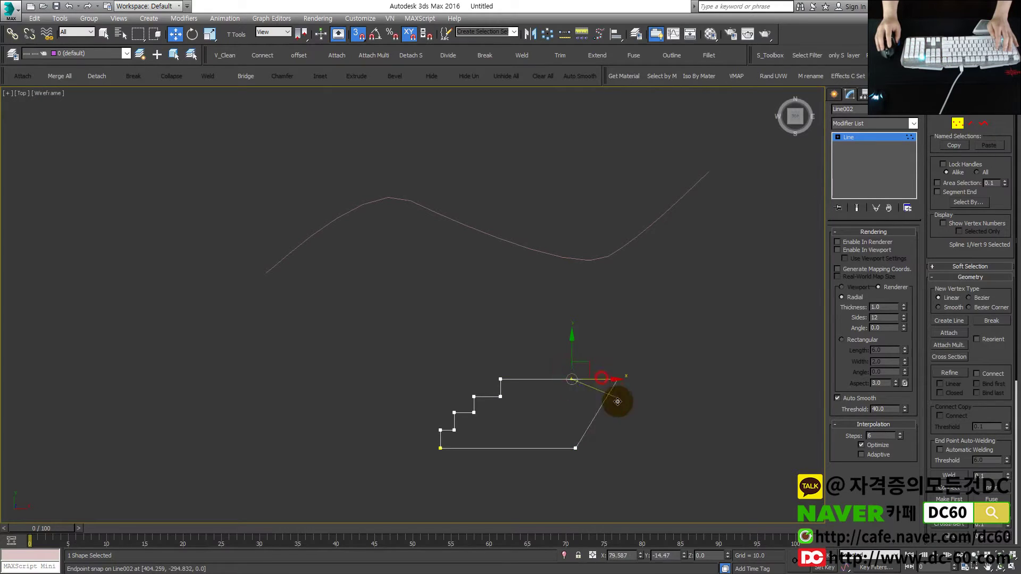
{"action": "mouse_move", "coordinate": [577, 449]}
{"action": "left_mouse_down"}
{"action": "mouse_move", "coordinate": [620, 407]}
{"action": "mouse_move", "coordinate": [577, 448]}
{"action": "left_mouse_up"}
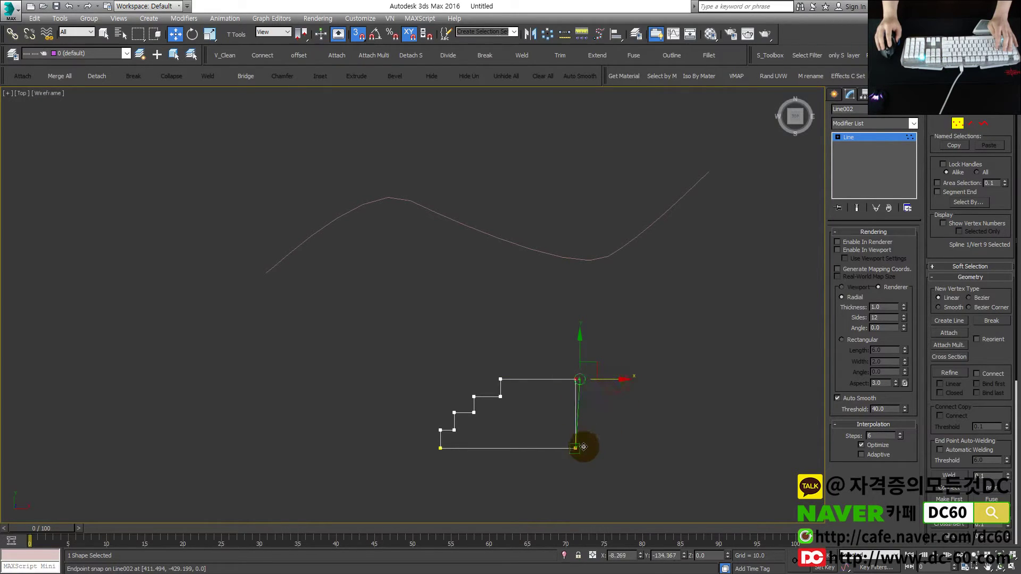
{"action": "key", "text": "1"}
{"action": "key", "text": "alt+w"}
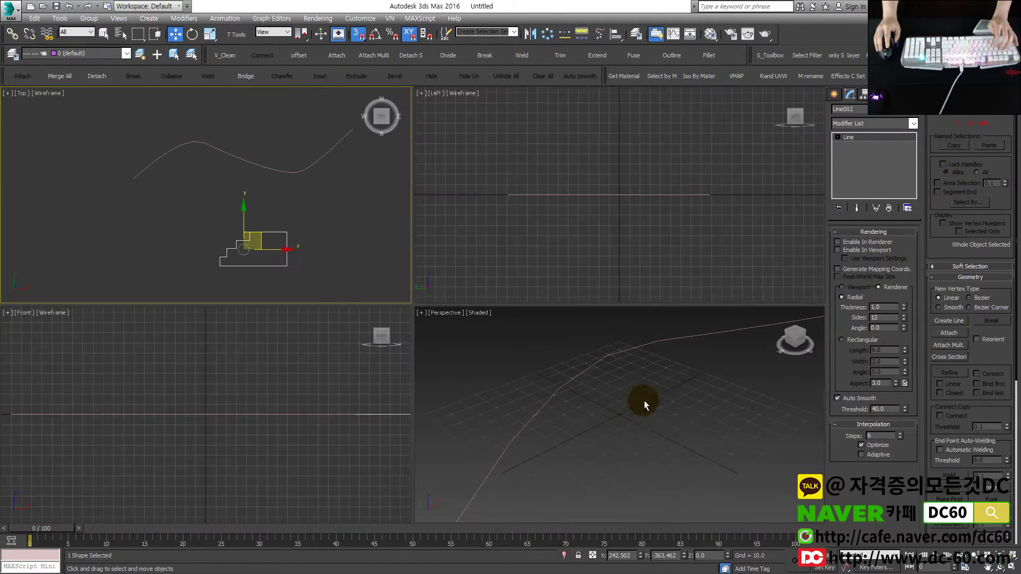
{"action": "key", "text": "alt+w"}
{"action": "scroll", "coordinate": [590, 423], "scroll_direction": "down", "scroll_amount": 3}
{"action": "middle_click_drag", "start_coordinate": [572, 418], "coordinate": [507, 421]}
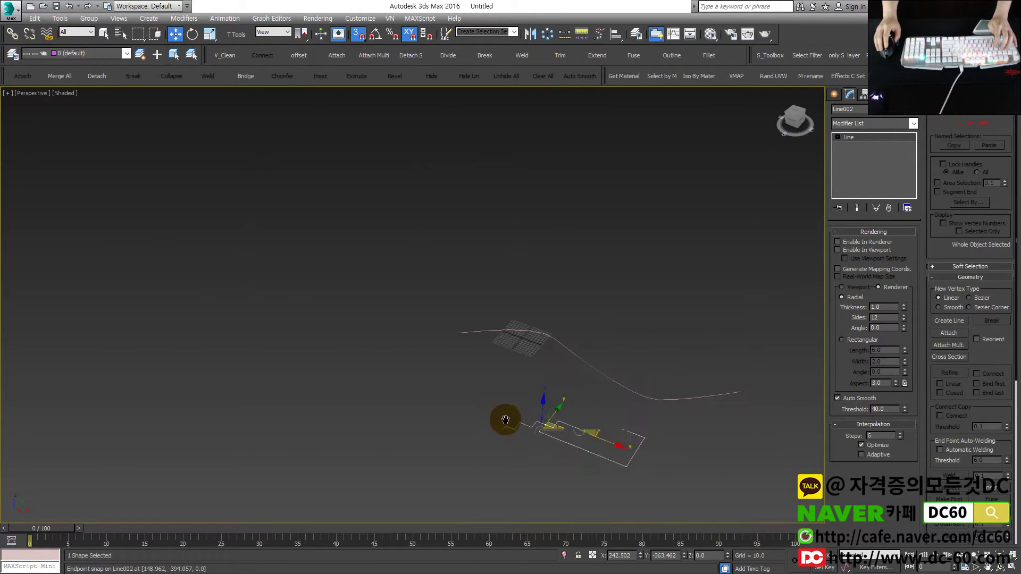
Step: Add a Sweep modifier to the curved path
{"action": "left_click", "coordinate": [674, 388]}
{"action": "key", "text": "Tab"}
{"action": "type", "text": "s"}
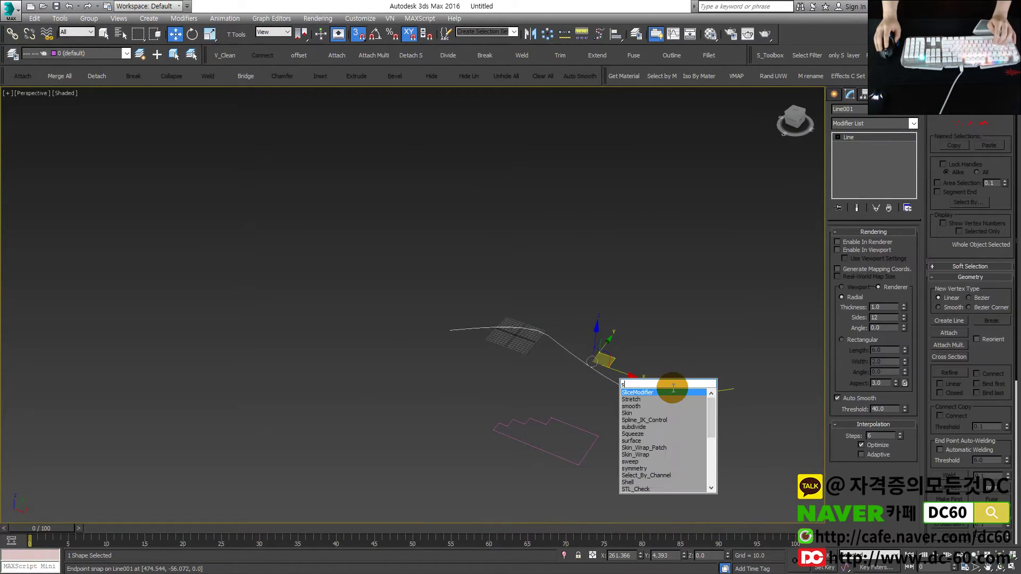
{"action": "type", "text": "w"}
{"action": "left_click", "coordinate": [638, 394]}
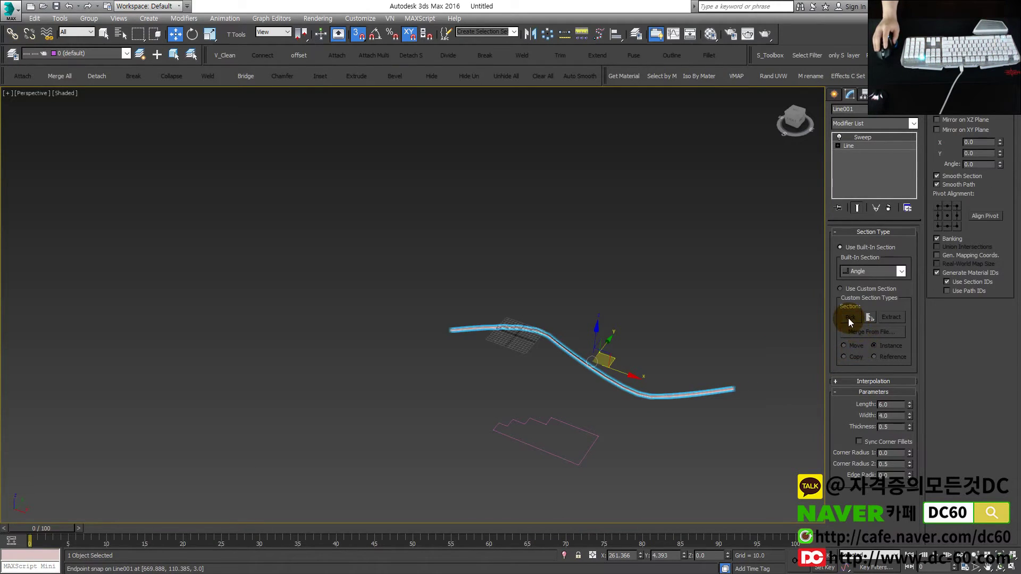
Step: Set the stepped Line002 shape as the sweep's custom section
{"action": "left_click", "coordinate": [841, 290]}
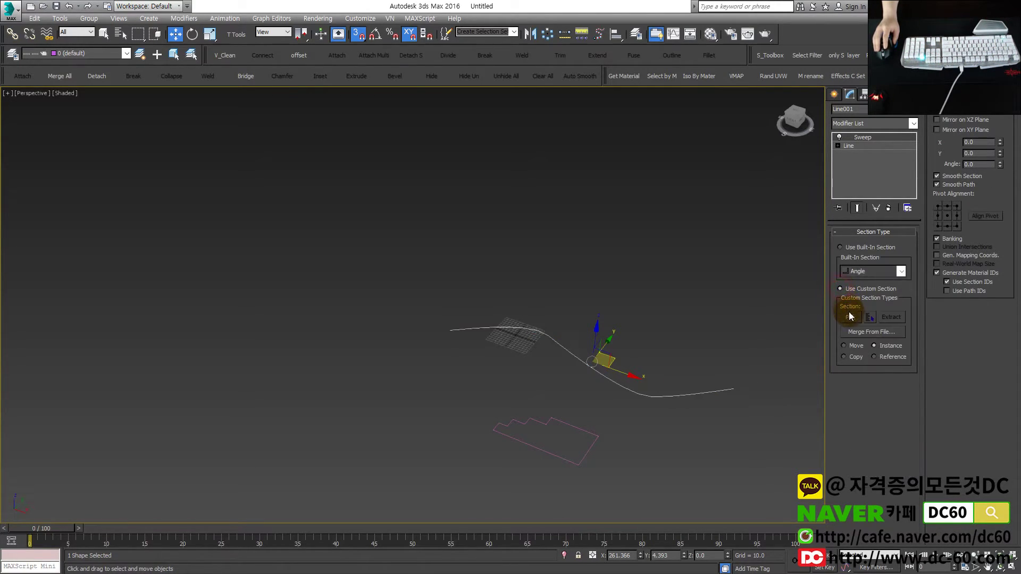
{"action": "left_click", "coordinate": [851, 318]}
{"action": "left_click", "coordinate": [593, 444]}
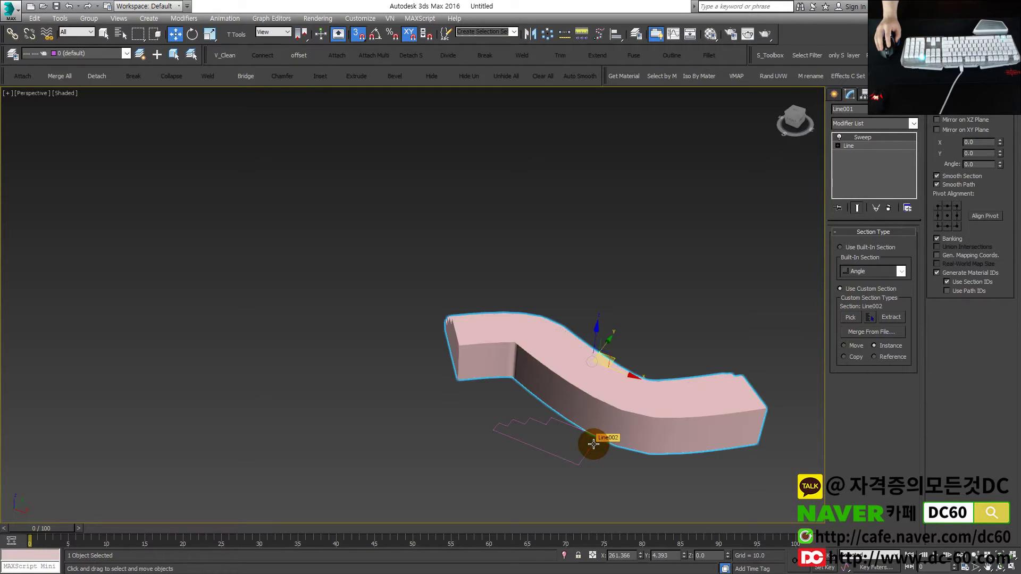
{"action": "mouse_move", "coordinate": [530, 440]}
{"action": "middle_mouse_down", "text": "alt"}
{"action": "mouse_move", "coordinate": [501, 432]}
{"action": "mouse_move", "coordinate": [600, 424]}
{"action": "mouse_move", "coordinate": [606, 437]}
{"action": "middle_mouse_up", "text": "alt"}
{"action": "scroll", "coordinate": [606, 437], "scroll_direction": "up", "scroll_amount": 2}
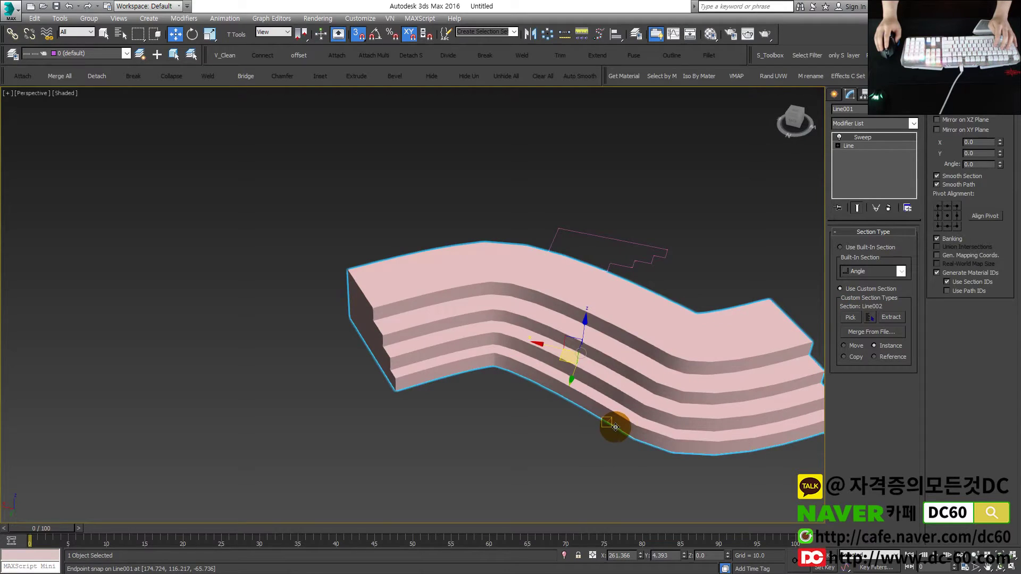
{"action": "scroll", "coordinate": [615, 427], "scroll_direction": "down", "scroll_amount": 2}
Step: Move the sweep left and drag the path's left end vertex down and left
{"action": "key", "text": "alt+w"}
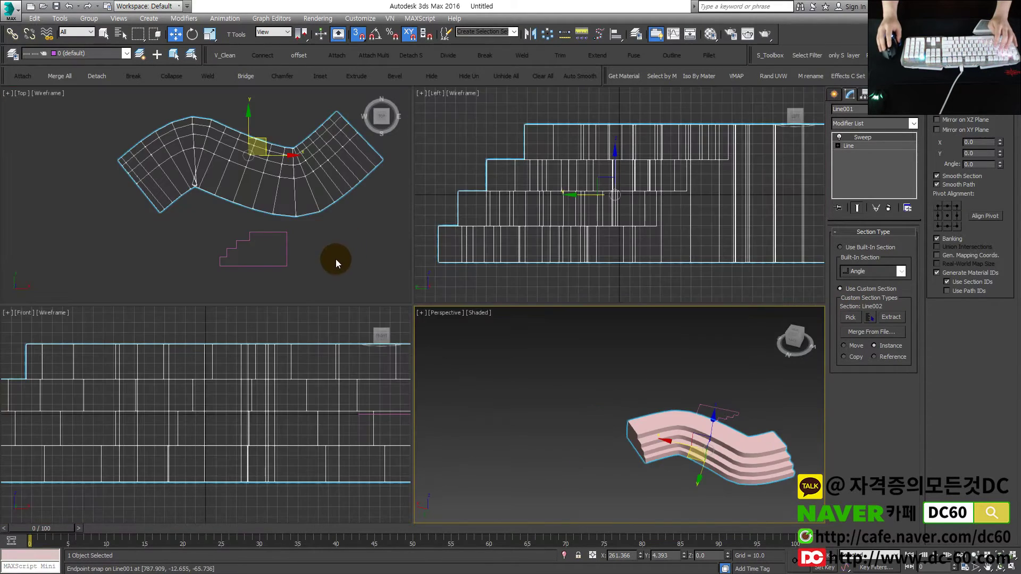
{"action": "key", "text": "alt+w"}
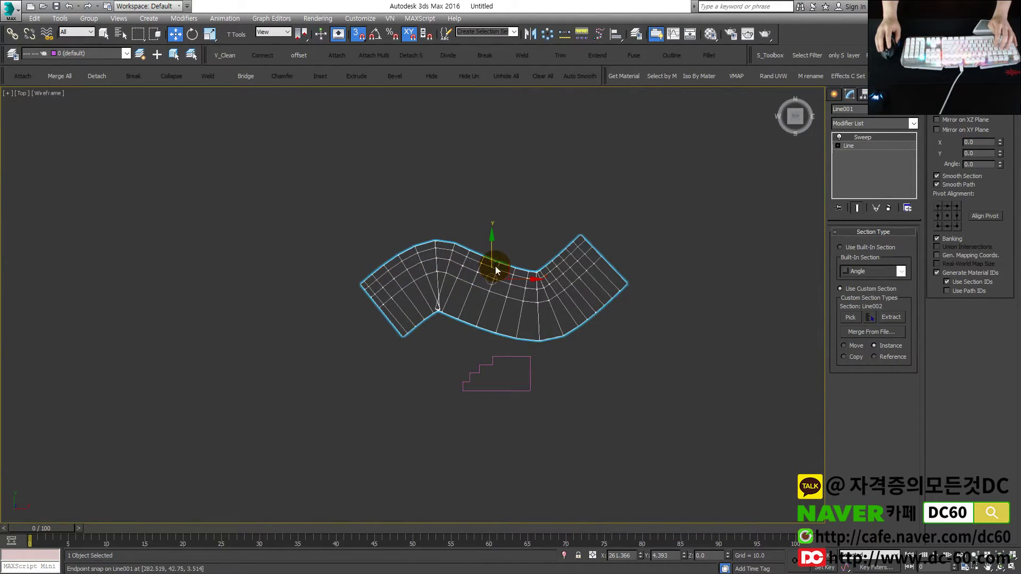
{"action": "left_click_drag", "start_coordinate": [508, 265], "coordinate": [400, 266]}
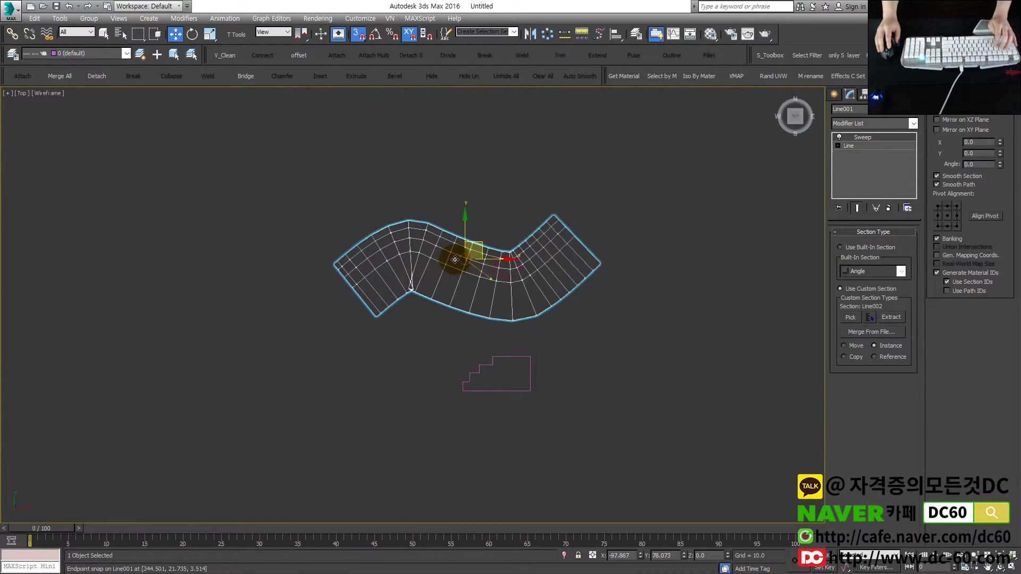
{"action": "left_click", "coordinate": [838, 138]}
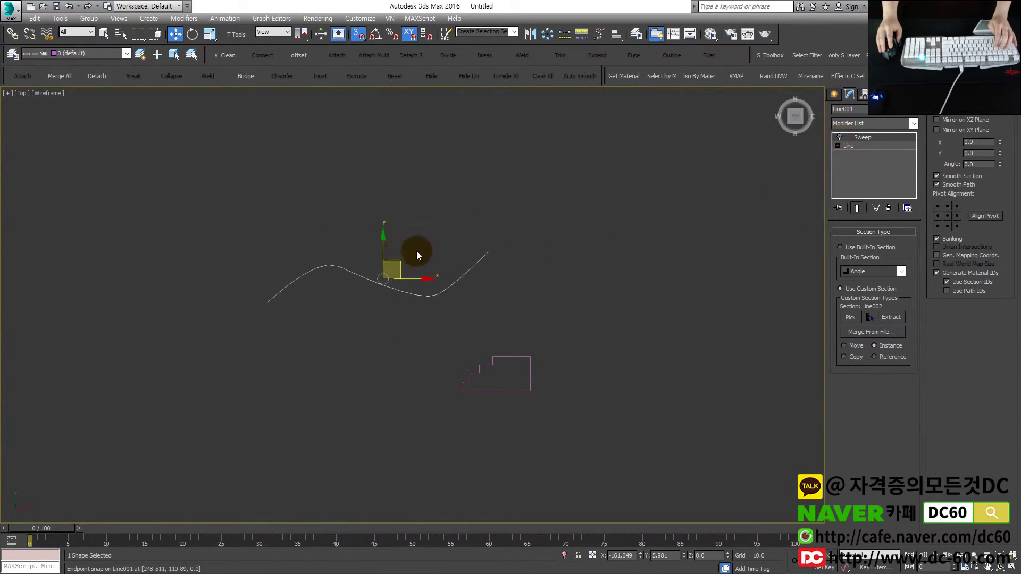
{"action": "left_click", "coordinate": [857, 154]}
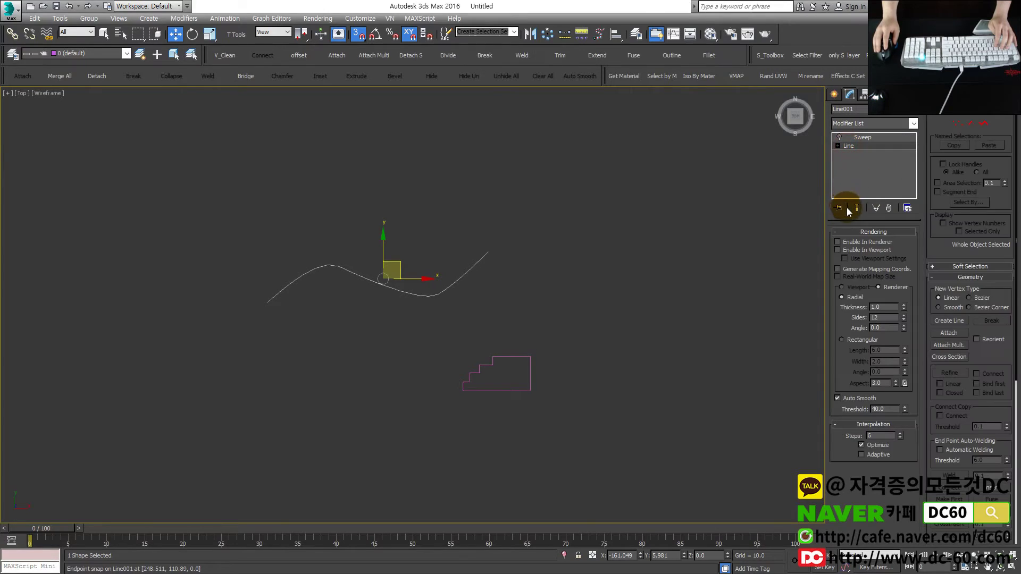
{"action": "key", "text": "1"}
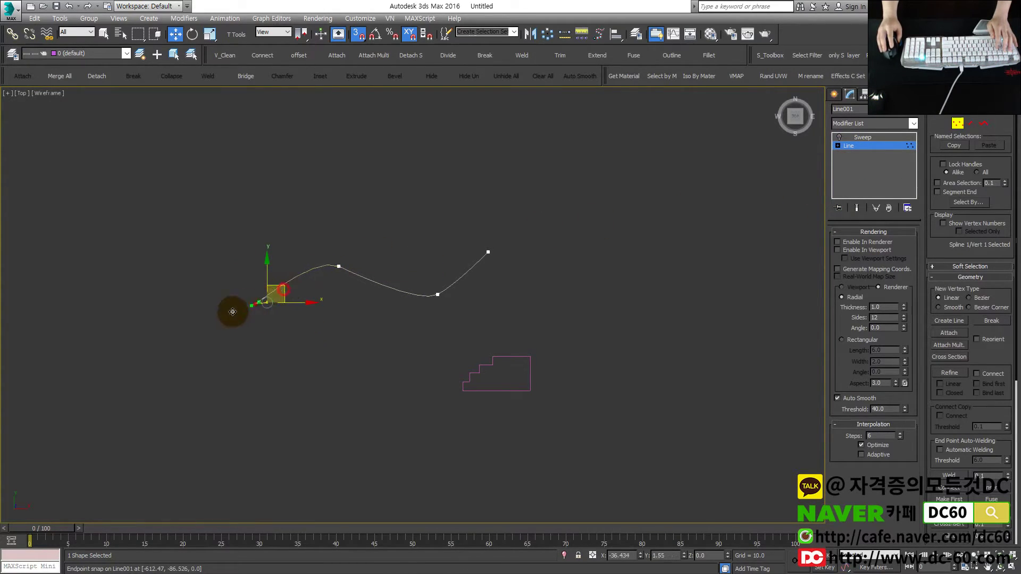
{"action": "left_click_drag", "start_coordinate": [290, 287], "coordinate": [193, 337]}
Step: Return to the sweep and inspect the bent solid in the Perspective view
{"action": "left_click", "coordinate": [857, 138]}
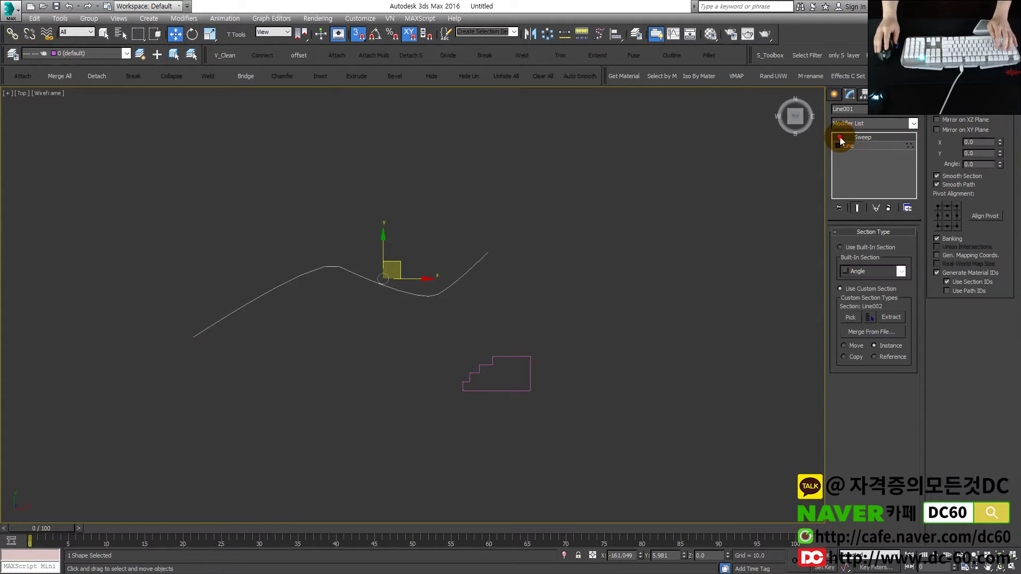
{"action": "key", "text": "alt+w"}
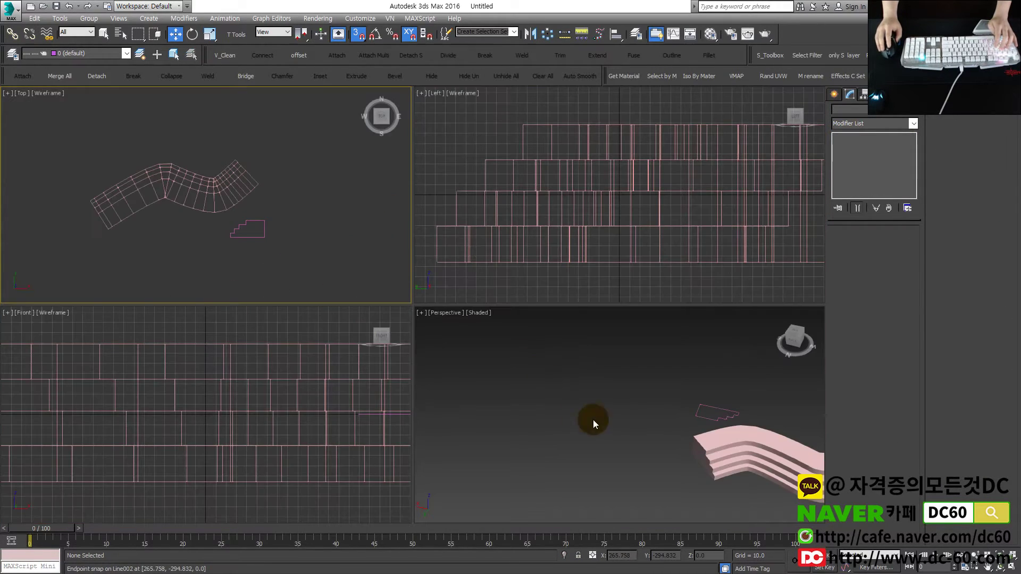
{"action": "key", "text": "alt+w"}
{"action": "middle_click_drag", "start_coordinate": [597, 406], "coordinate": [601, 348], "text": "alt"}
{"action": "middle_click_drag", "start_coordinate": [663, 403], "coordinate": [677, 326], "text": "alt"}
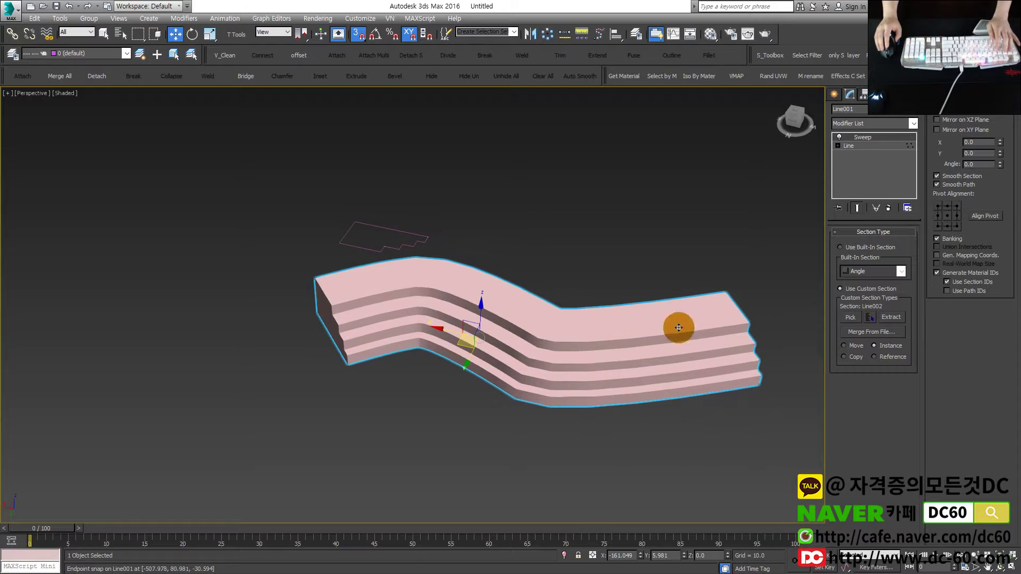
Step: Turn on Show End Result for the path line and reselect the swept solid
{"action": "left_click", "coordinate": [867, 146]}
{"action": "key", "text": "1"}
{"action": "left_click", "coordinate": [857, 207]}
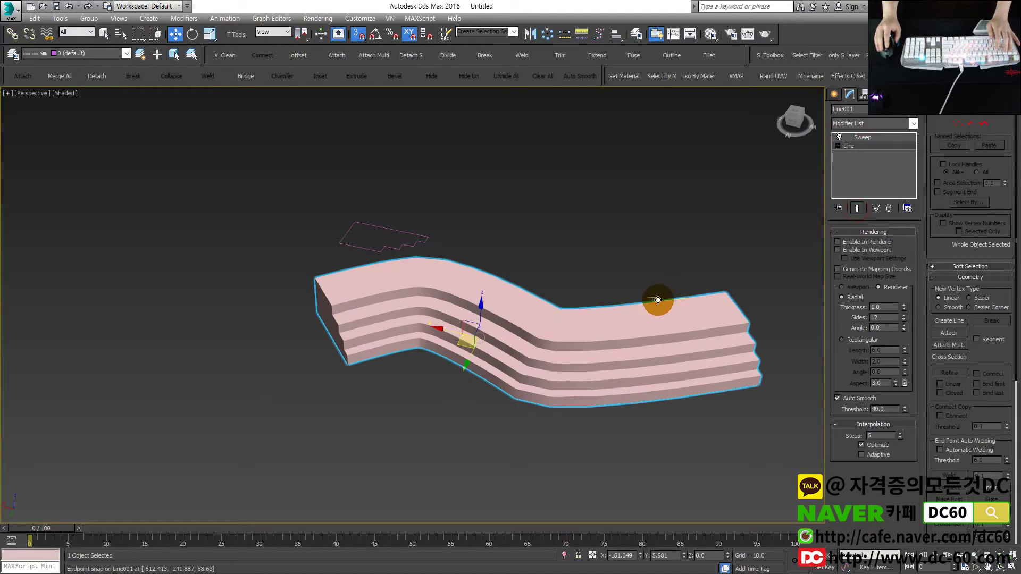
{"action": "key", "text": "alt+w"}
{"action": "key", "text": "alt+w"}
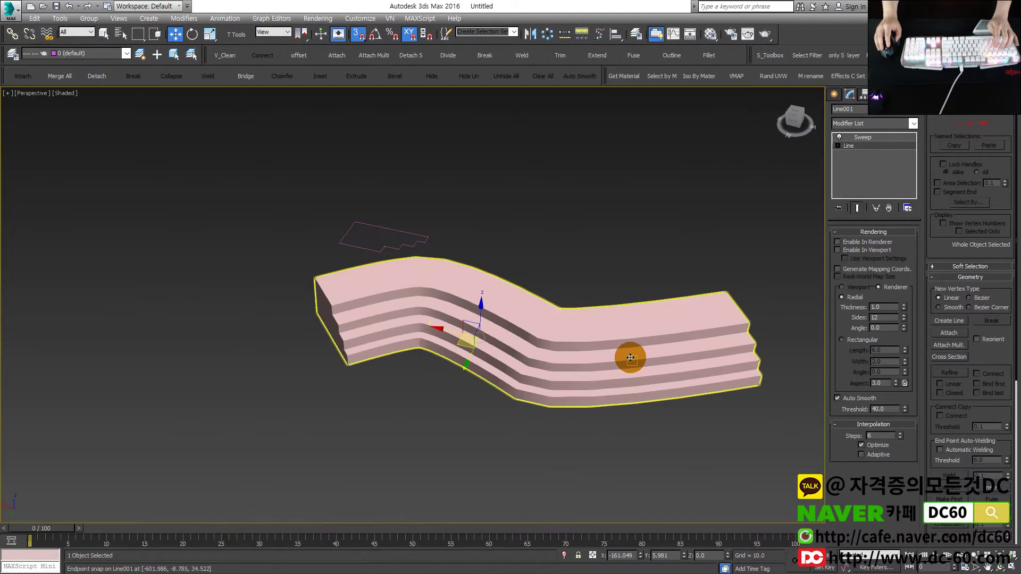
{"action": "key", "text": "F3"}
{"action": "left_click", "coordinate": [660, 430]}
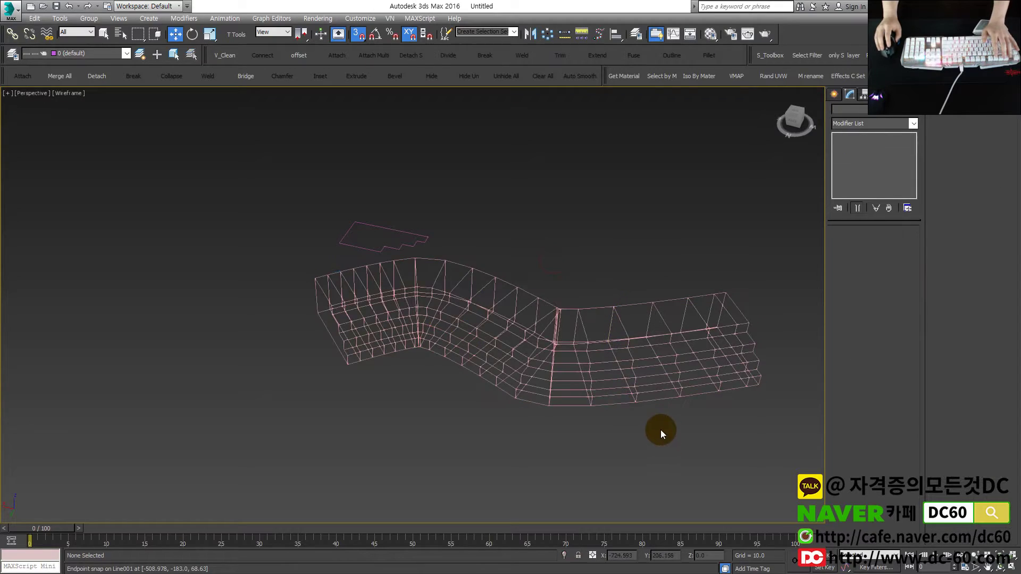
{"action": "left_click", "coordinate": [623, 357]}
Step: Re-enter path vertex editing and select the right end vertex
{"action": "left_click", "coordinate": [846, 147]}
{"action": "middle_click_drag", "start_coordinate": [815, 170], "coordinate": [655, 235], "text": "alt"}
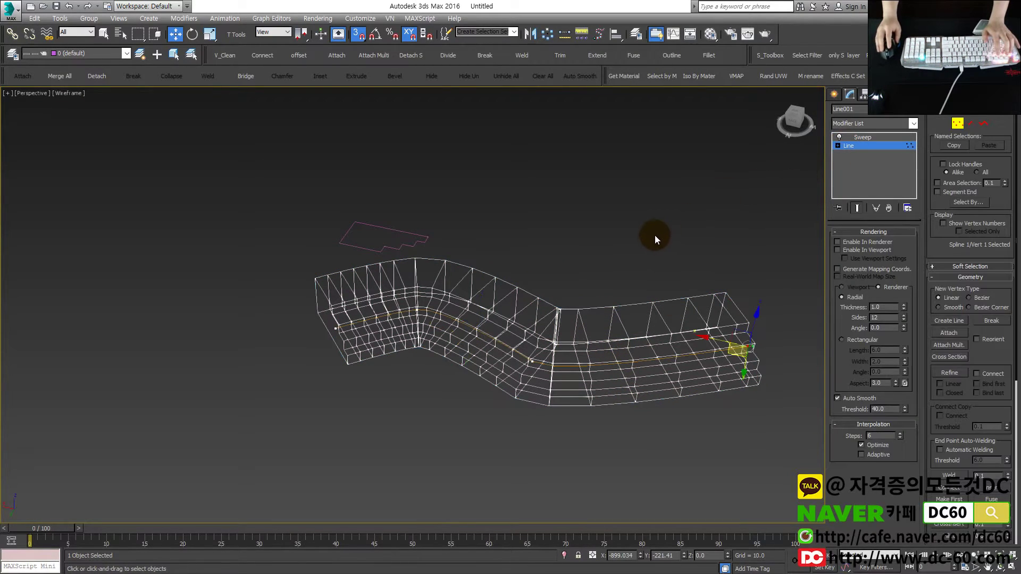
{"action": "key", "text": "F3"}
{"action": "mouse_move", "coordinate": [754, 384]}
{"action": "middle_mouse_down"}
{"action": "mouse_move", "coordinate": [702, 353]}
{"action": "mouse_move", "coordinate": [688, 359]}
{"action": "middle_mouse_up"}
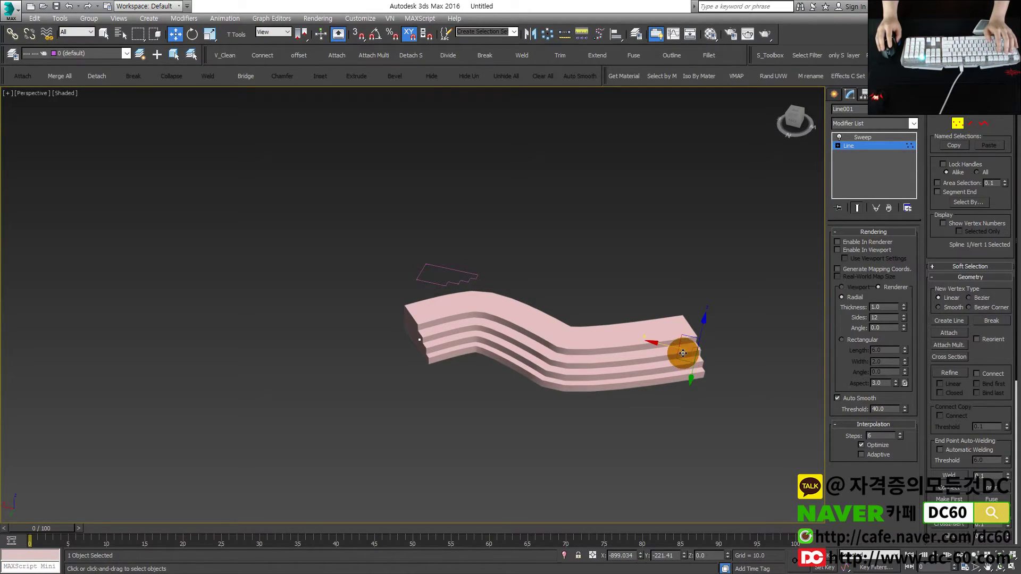
{"action": "left_click", "coordinate": [688, 353]}
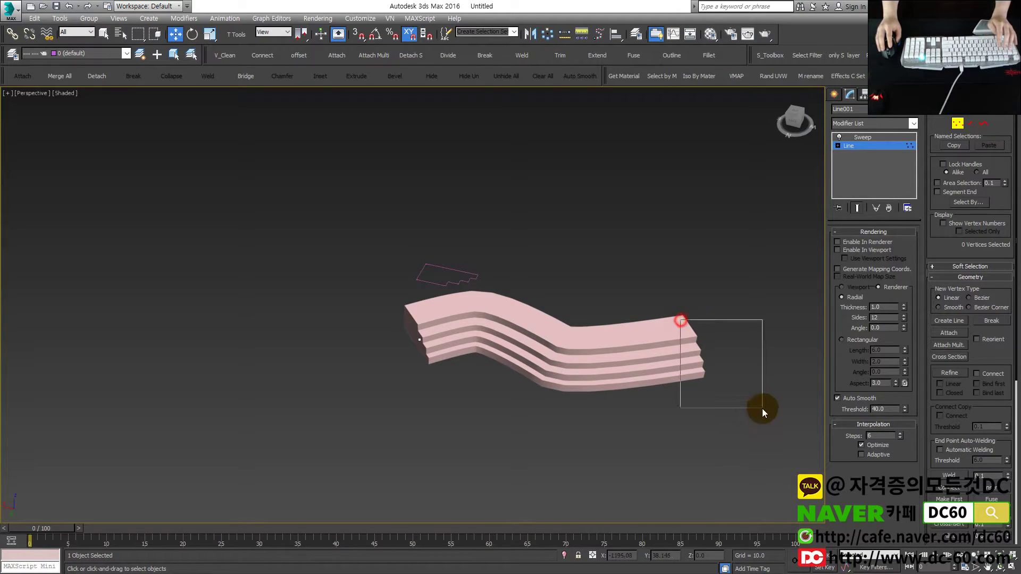
{"action": "left_click_drag", "start_coordinate": [681, 320], "coordinate": [761, 408]}
{"action": "key", "text": "alt+w"}
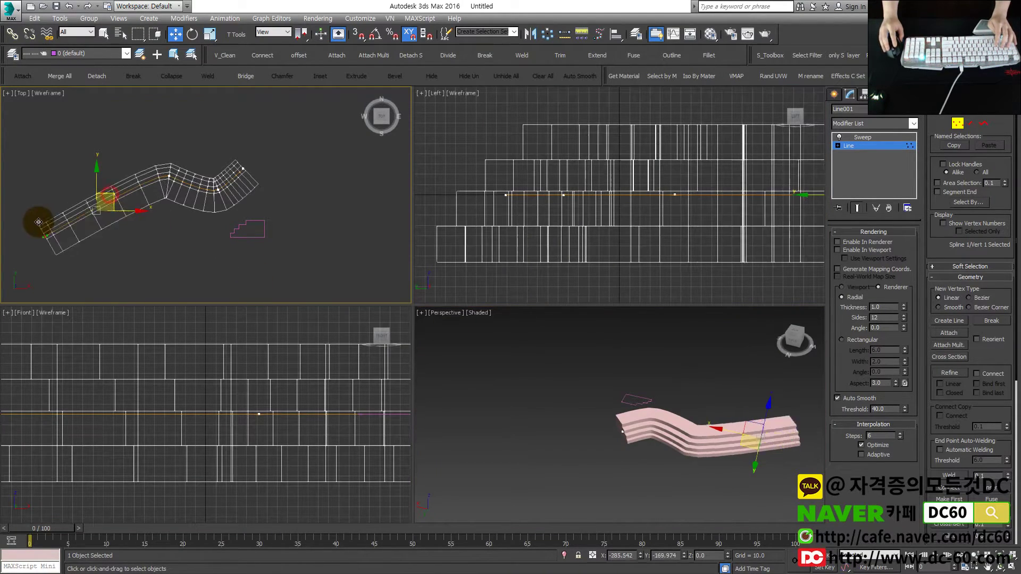
Step: Move the end, second and third path vertices down-left and bend the tail upward
{"action": "left_click_drag", "start_coordinate": [106, 204], "coordinate": [67, 230]}
{"action": "left_click_drag", "start_coordinate": [101, 168], "coordinate": [195, 213]}
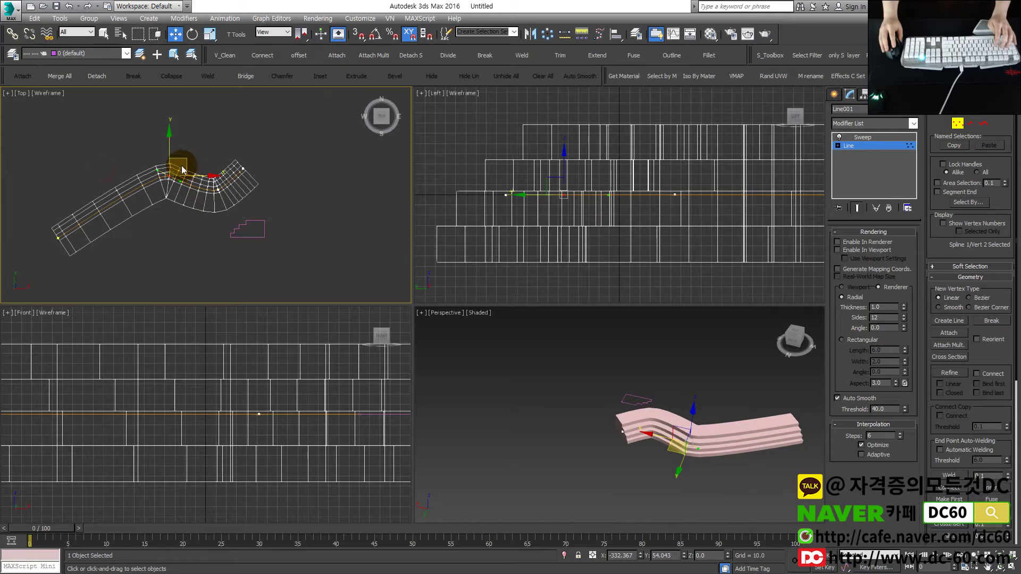
{"action": "left_click_drag", "start_coordinate": [187, 158], "coordinate": [126, 208]}
{"action": "left_click", "coordinate": [218, 188]}
{"action": "left_click_drag", "start_coordinate": [234, 171], "coordinate": [202, 213]}
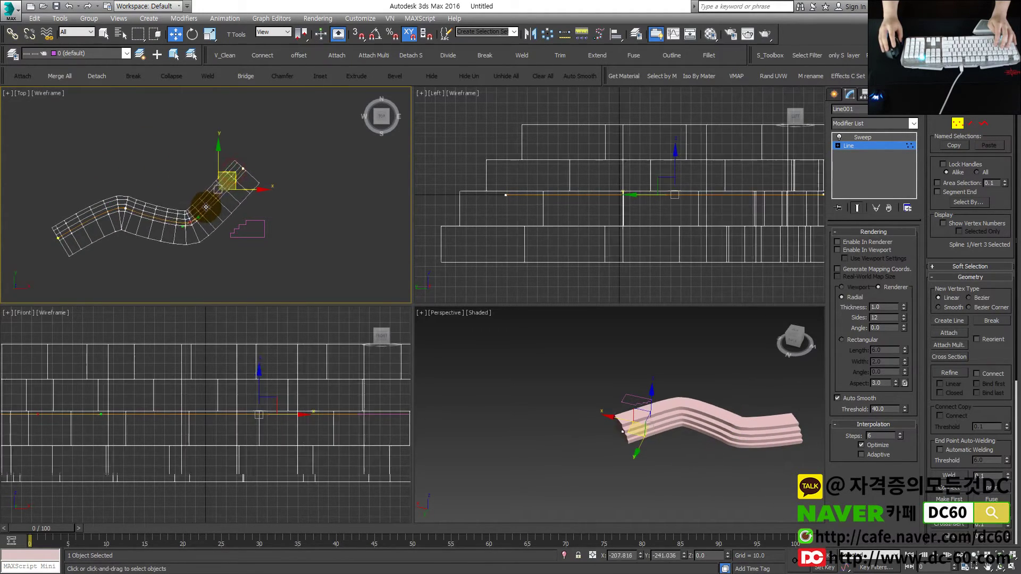
{"action": "left_click_drag", "start_coordinate": [285, 200], "coordinate": [258, 160]}
{"action": "mouse_move", "coordinate": [301, 231]}
{"action": "left_mouse_down"}
{"action": "mouse_move", "coordinate": [313, 231]}
{"action": "mouse_move", "coordinate": [217, 171]}
{"action": "mouse_move", "coordinate": [335, 219]}
{"action": "mouse_move", "coordinate": [283, 159]}
{"action": "mouse_move", "coordinate": [308, 169]}
{"action": "mouse_move", "coordinate": [220, 155]}
{"action": "left_mouse_up"}
Step: Adjust the second and first path vertices, then view the angled S-bend solid
{"action": "left_click", "coordinate": [146, 198]}
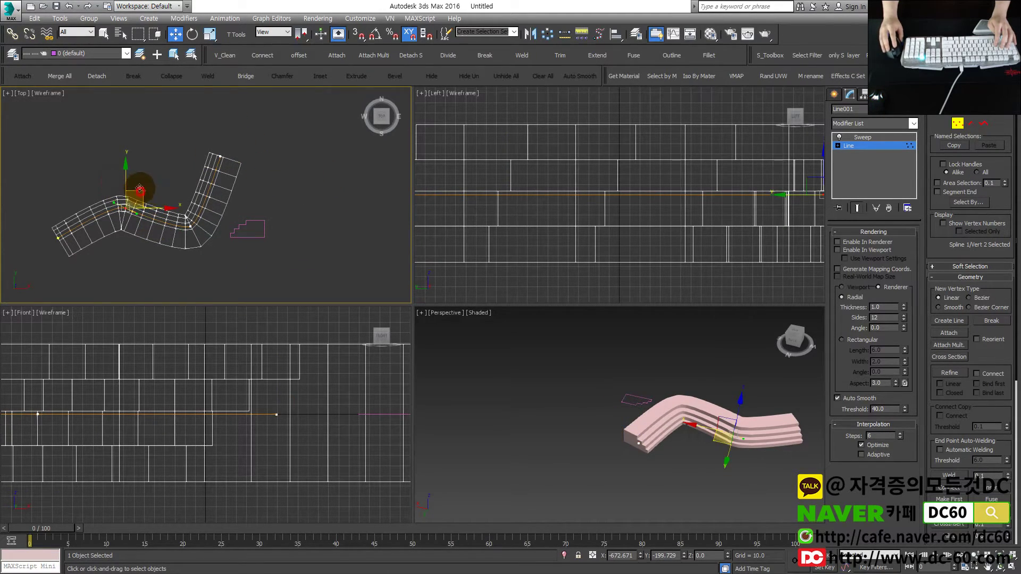
{"action": "mouse_move", "coordinate": [139, 189]}
{"action": "left_mouse_down"}
{"action": "mouse_move", "coordinate": [105, 175]}
{"action": "mouse_move", "coordinate": [212, 244]}
{"action": "mouse_move", "coordinate": [128, 234]}
{"action": "left_mouse_up"}
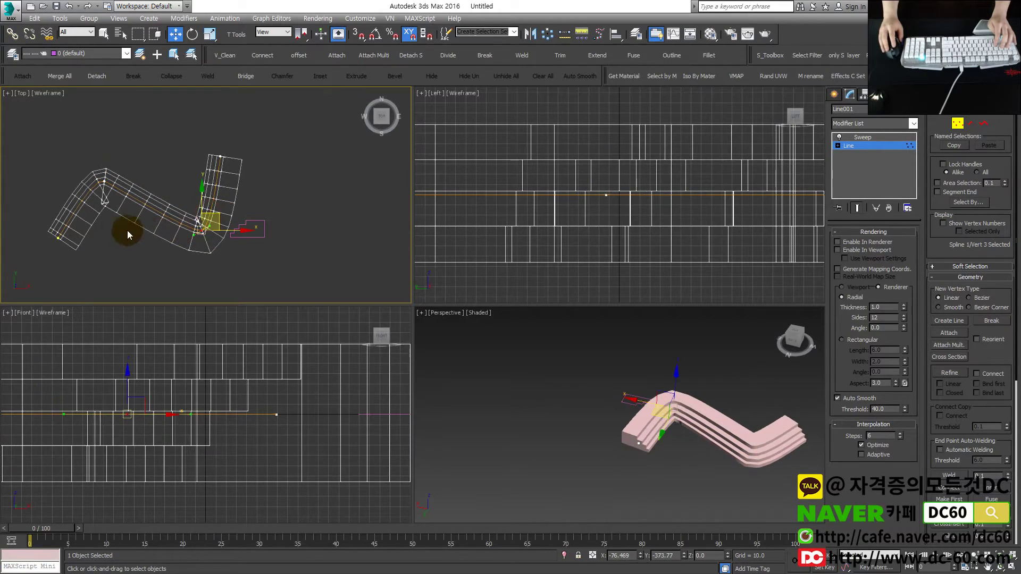
{"action": "left_click_drag", "start_coordinate": [105, 271], "coordinate": [127, 266]}
{"action": "middle_click_drag", "start_coordinate": [127, 266], "coordinate": [186, 209]}
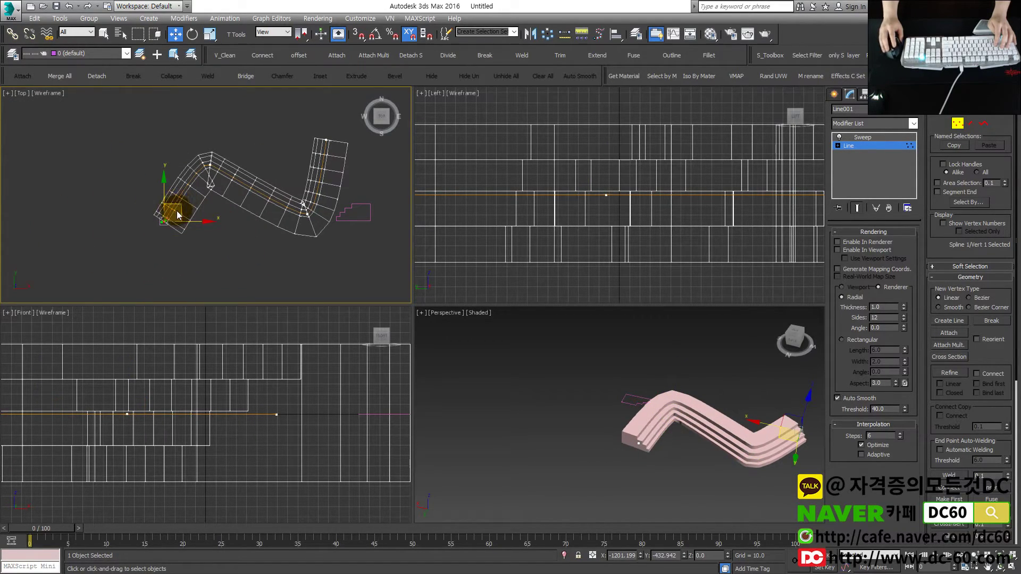
{"action": "left_click_drag", "start_coordinate": [179, 206], "coordinate": [94, 204]}
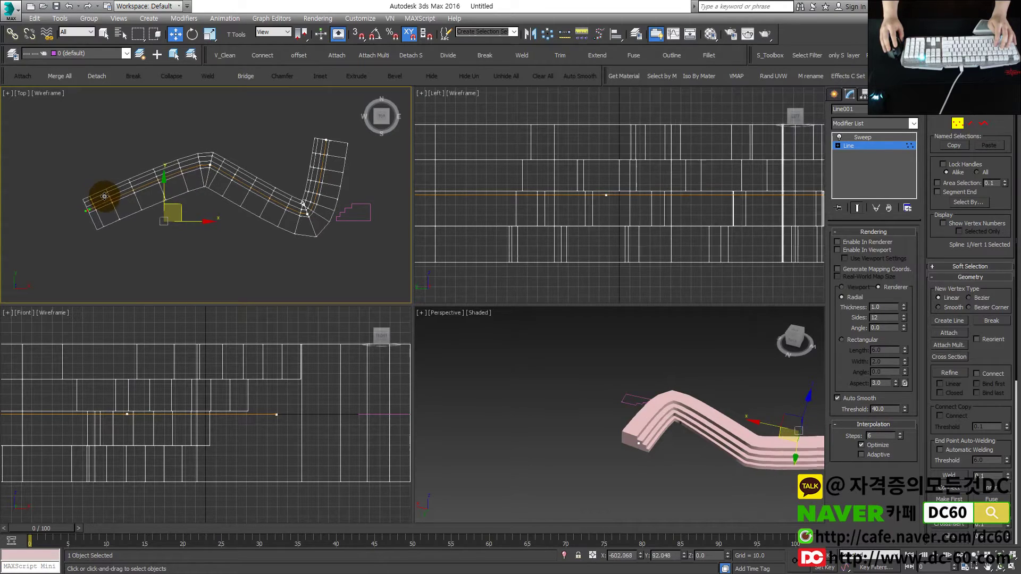
{"action": "right_click", "coordinate": [597, 414]}
{"action": "key", "text": "alt+w"}
{"action": "mouse_move", "coordinate": [684, 413]}
{"action": "middle_mouse_down", "text": "alt"}
{"action": "mouse_move", "coordinate": [606, 383]}
{"action": "mouse_move", "coordinate": [456, 383]}
{"action": "mouse_move", "coordinate": [428, 350]}
{"action": "middle_mouse_up", "text": "alt"}
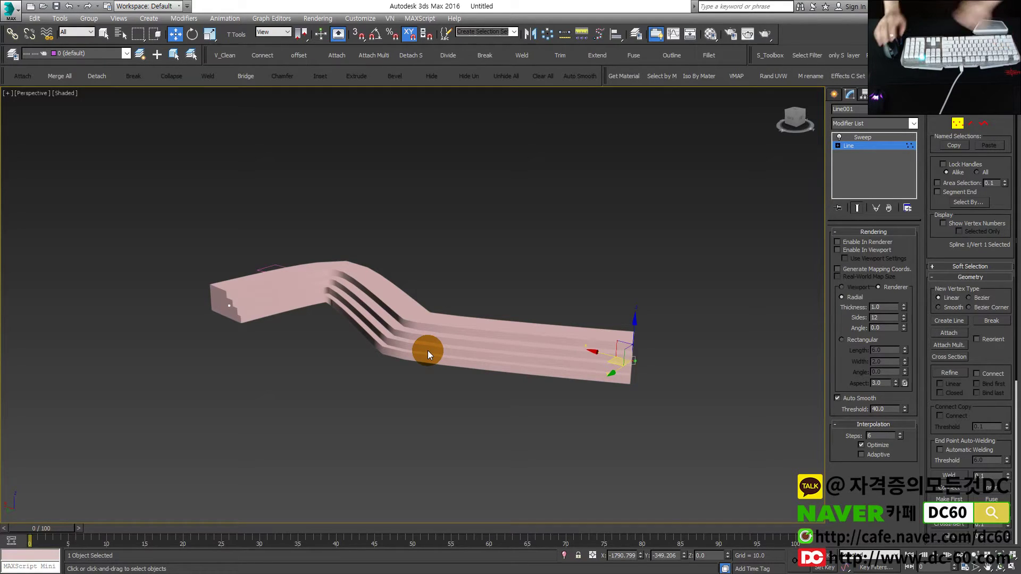
Step: Show and then hide the Model toolbar from the toolbar list
{"action": "right_click", "coordinate": [822, 55]}
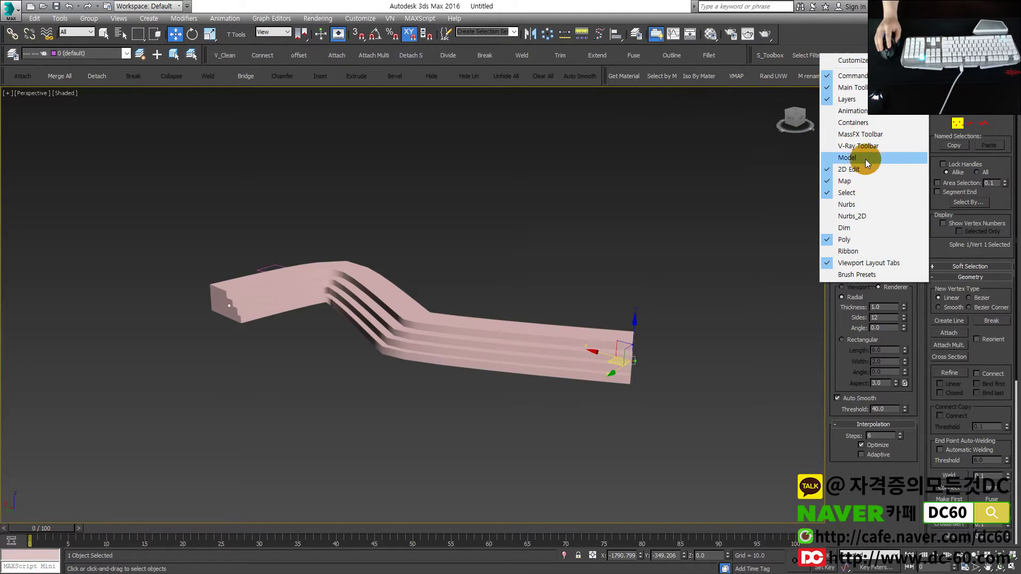
{"action": "right_click_drag", "start_coordinate": [860, 253], "coordinate": [865, 159]}
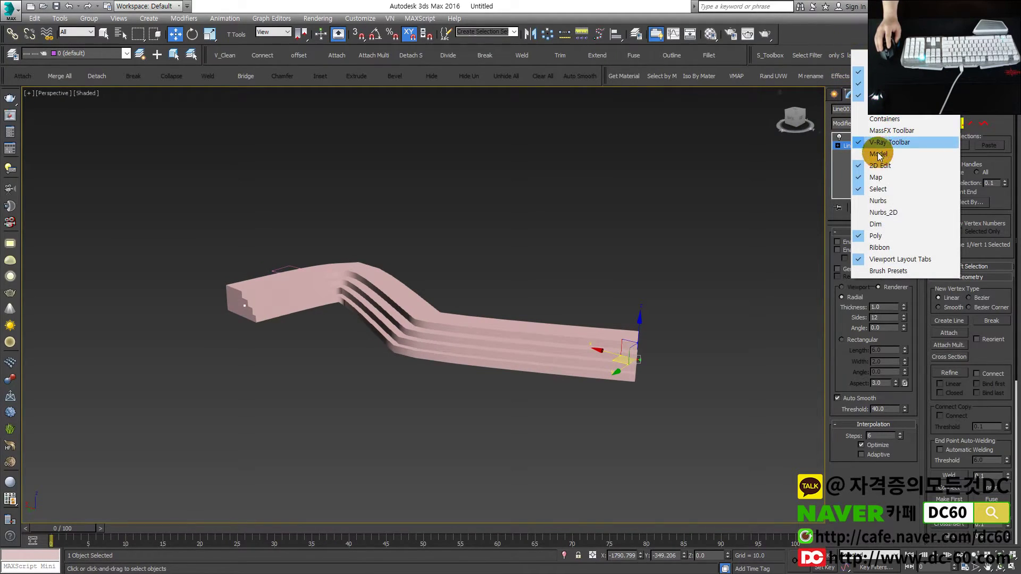
{"action": "left_click", "coordinate": [880, 154]}
{"action": "right_click", "coordinate": [825, 42]}
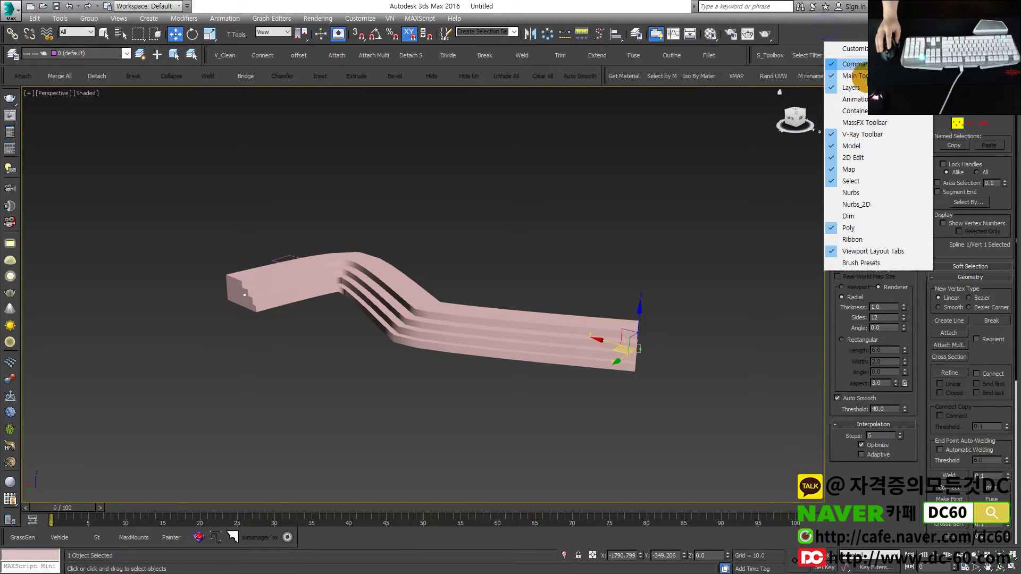
{"action": "left_click", "coordinate": [874, 145]}
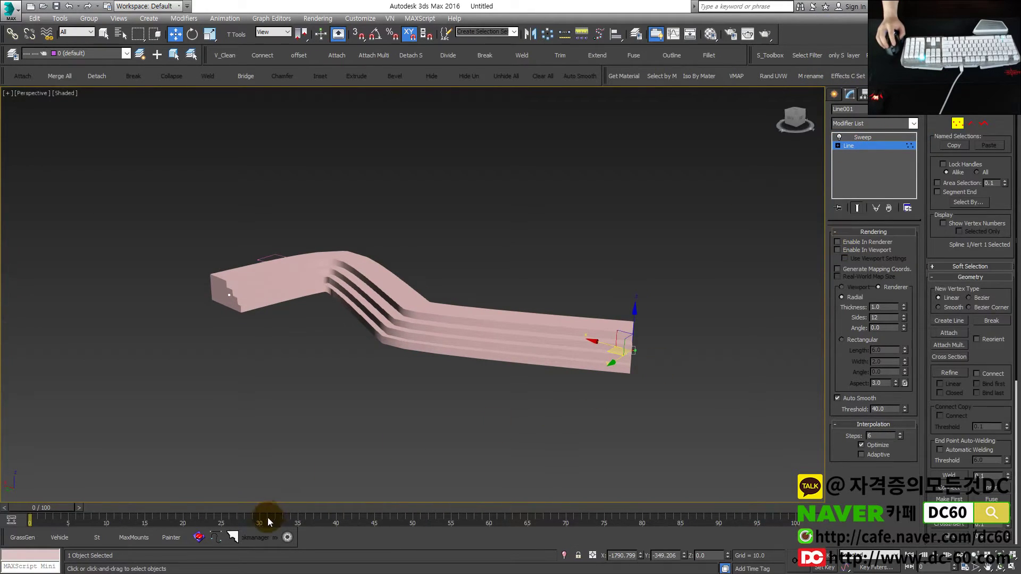
Step: Launch the Shape to profile library, retrying past the MAXScript error
{"action": "left_click", "coordinate": [233, 538]}
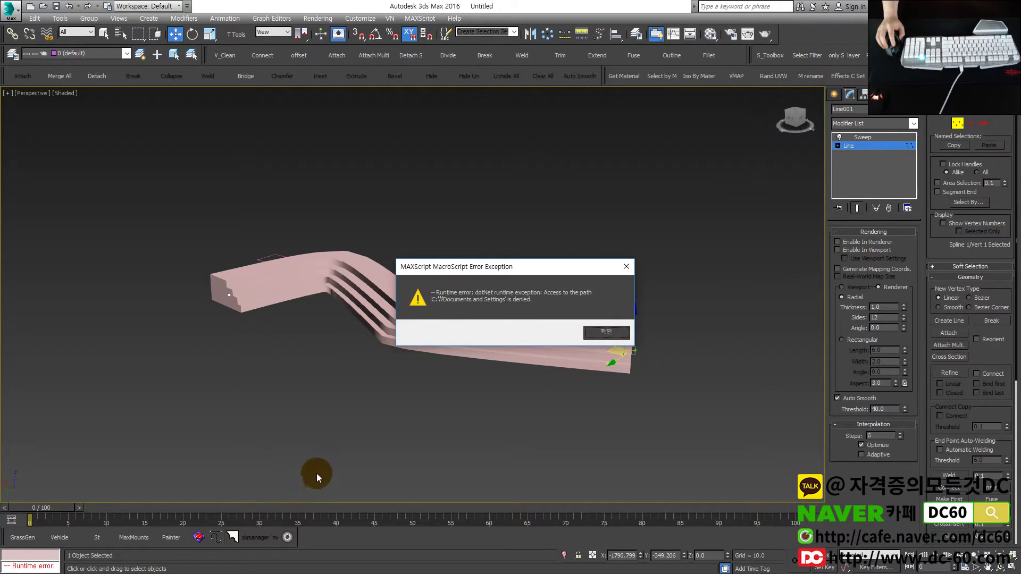
{"action": "left_click", "coordinate": [588, 333]}
{"action": "left_click", "coordinate": [216, 537]}
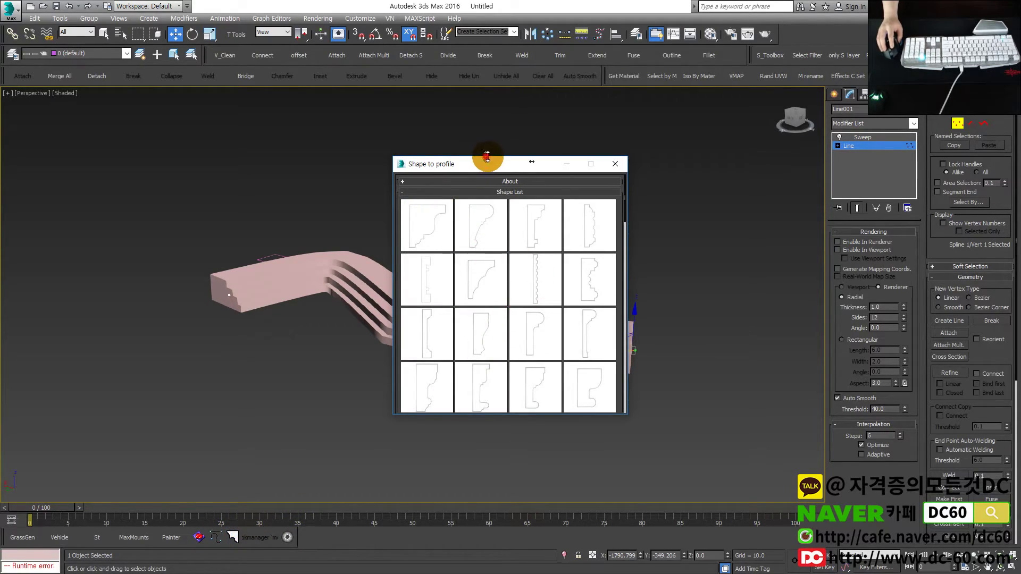
Step: Reset to an empty scene without saving the current one
{"action": "left_click_drag", "start_coordinate": [487, 159], "coordinate": [613, 165]}
{"action": "key", "text": "ctrl+n"}
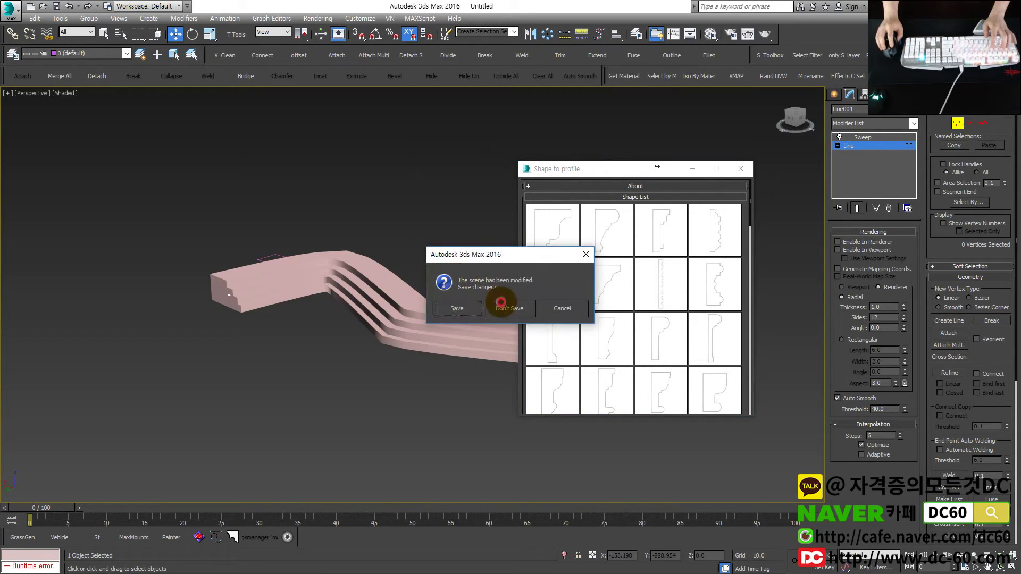
{"action": "left_click", "coordinate": [501, 303]}
{"action": "left_click", "coordinate": [494, 312]}
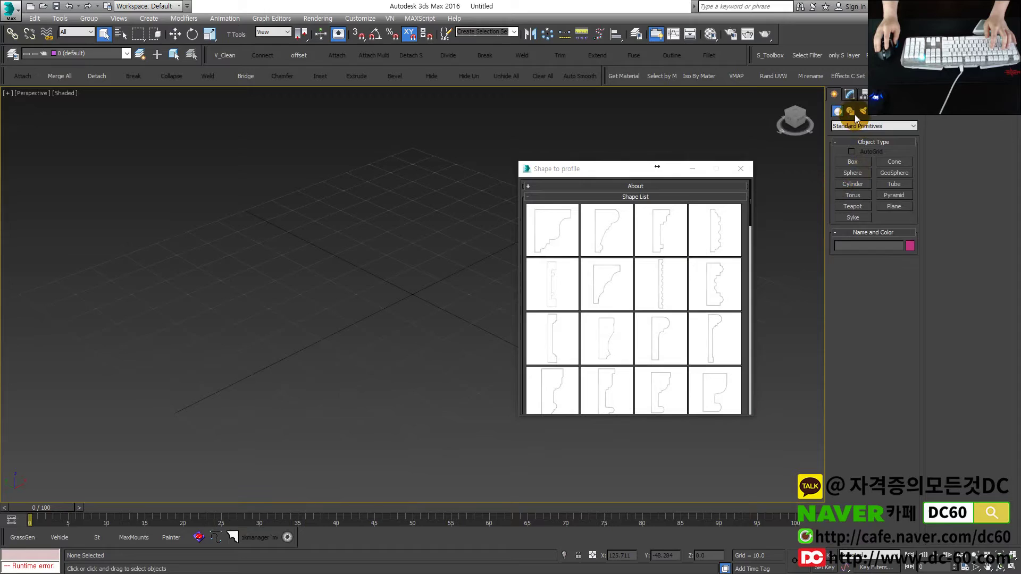
Step: Pick the Rectangle shape tool and maximize the Top view
{"action": "left_click", "coordinate": [850, 111]}
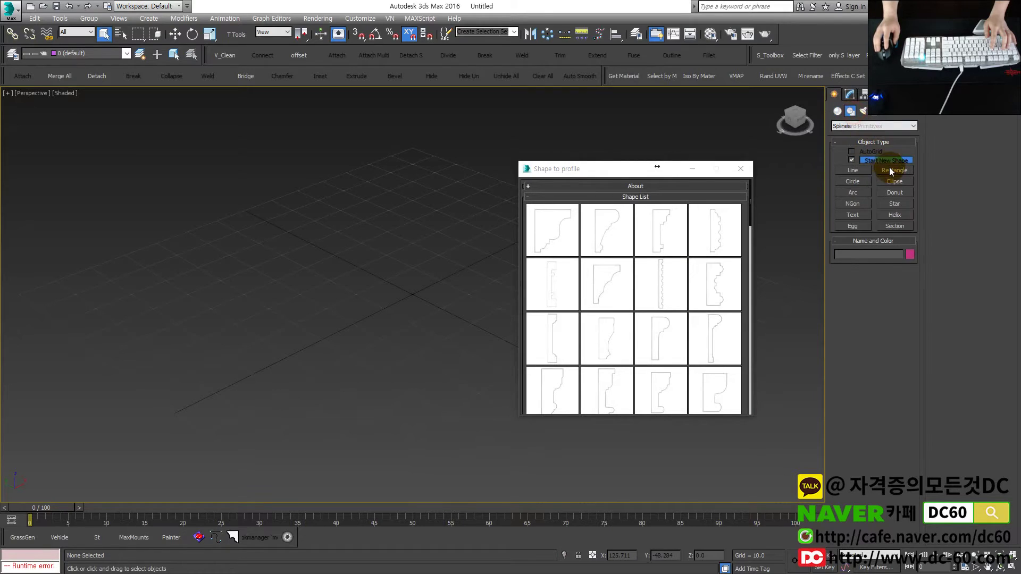
{"action": "left_click", "coordinate": [895, 171]}
{"action": "key", "text": "alt+w"}
{"action": "left_click", "coordinate": [294, 234]}
{"action": "key", "text": "alt+w"}
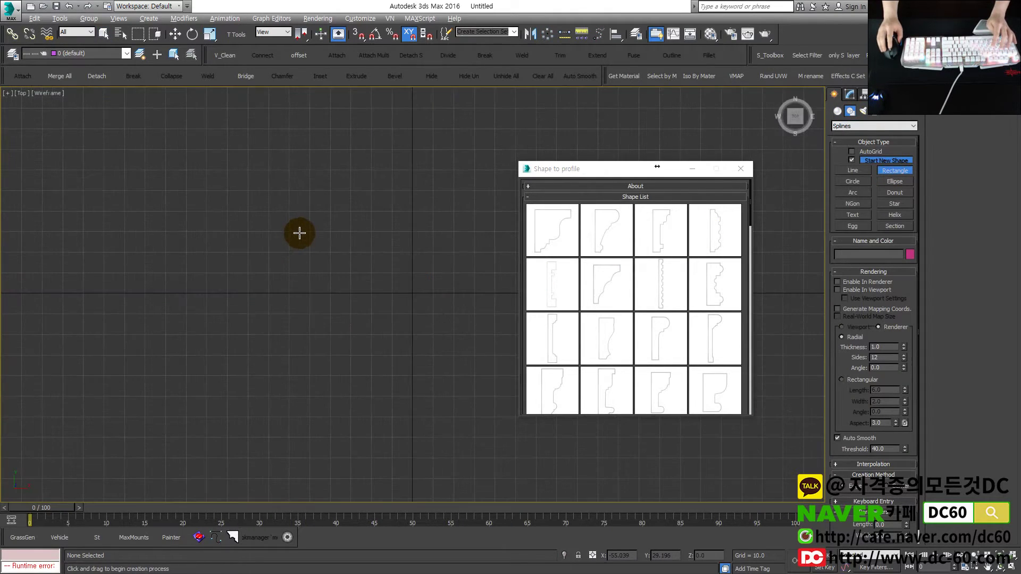
{"action": "scroll", "coordinate": [301, 227], "scroll_direction": "down", "scroll_amount": 4}
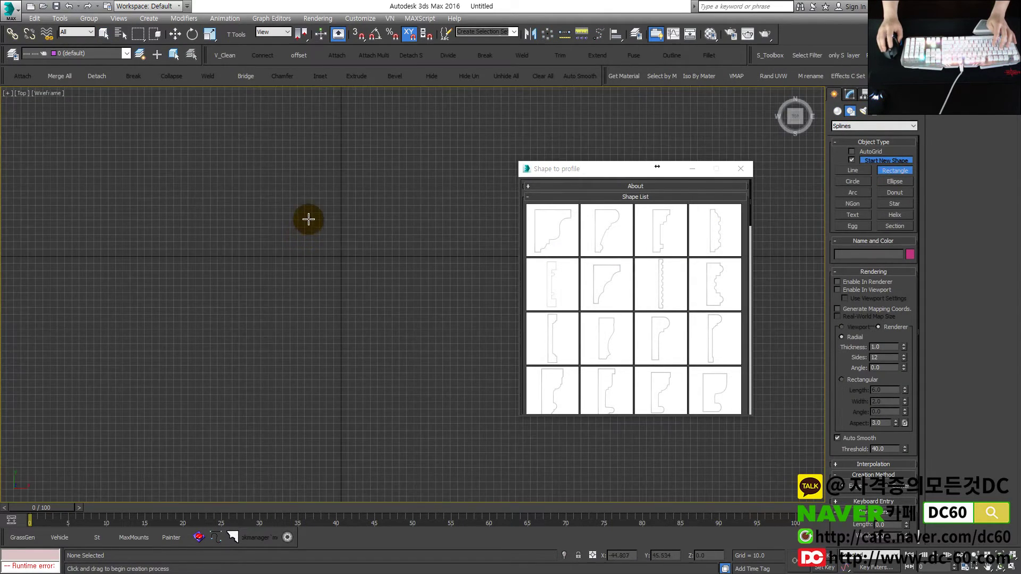
{"action": "double_click", "coordinate": [364, 10]}
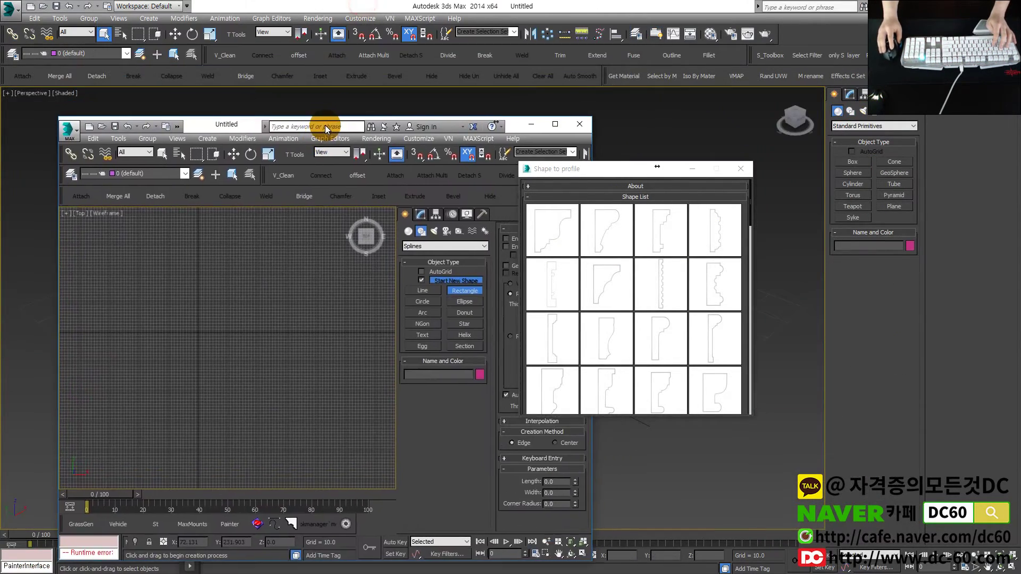
{"action": "left_click", "coordinate": [546, 124]}
Step: Draw a rectangle in Top view and sweep a library moulding profile along it
{"action": "mouse_move", "coordinate": [292, 178]}
{"action": "left_mouse_down"}
{"action": "mouse_move", "coordinate": [442, 452]}
{"action": "mouse_move", "coordinate": [549, 490]}
{"action": "left_mouse_up"}
{"action": "scroll", "coordinate": [548, 479], "scroll_direction": "down", "scroll_amount": 4}
{"action": "left_click", "coordinate": [553, 234]}
Step: Try four different moulding profiles on the frame in the Perspective view
{"action": "scroll", "coordinate": [442, 359], "scroll_direction": "up", "scroll_amount": 2}
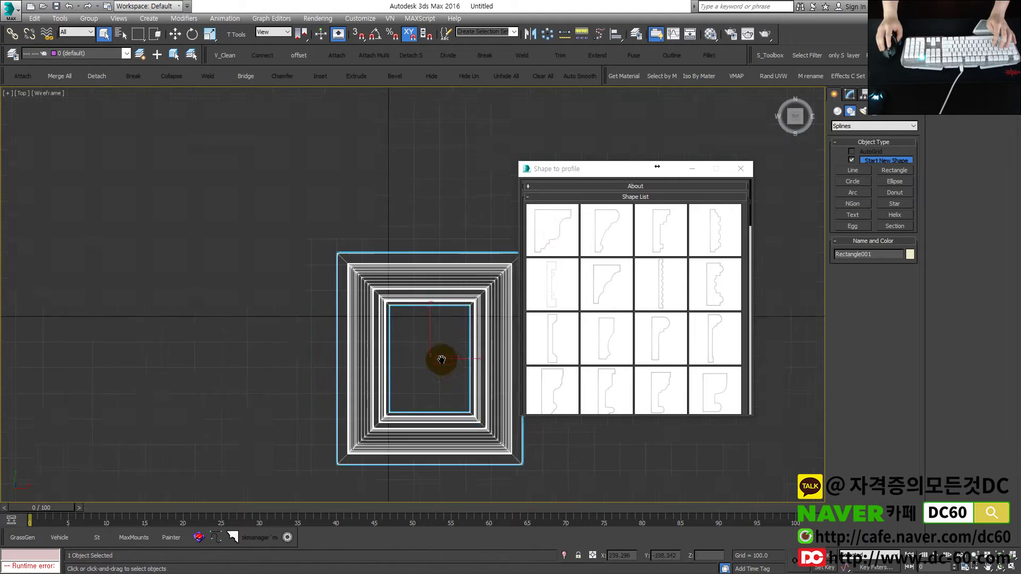
{"action": "key", "text": "alt+w"}
{"action": "key", "text": "alt+w"}
{"action": "mouse_move", "coordinate": [538, 433]}
{"action": "middle_mouse_down", "text": "alt"}
{"action": "mouse_move", "coordinate": [483, 388]}
{"action": "mouse_move", "coordinate": [437, 323]}
{"action": "mouse_move", "coordinate": [456, 303]}
{"action": "mouse_move", "coordinate": [463, 381]}
{"action": "mouse_move", "coordinate": [515, 330]}
{"action": "middle_mouse_up", "text": "alt"}
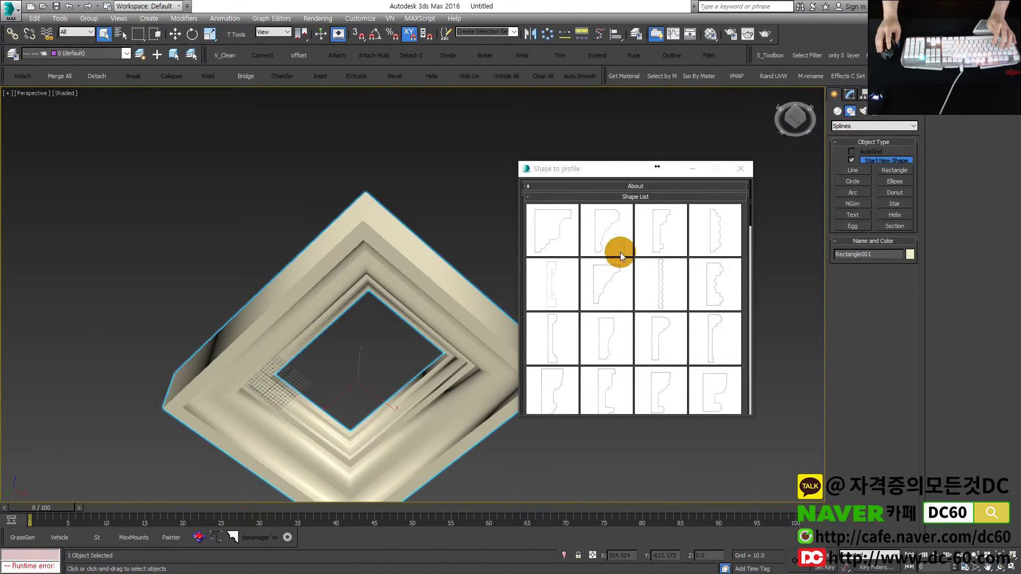
{"action": "left_click", "coordinate": [649, 234]}
{"action": "left_click", "coordinate": [611, 239]}
{"action": "left_click", "coordinate": [604, 287]}
{"action": "left_click", "coordinate": [606, 377]}
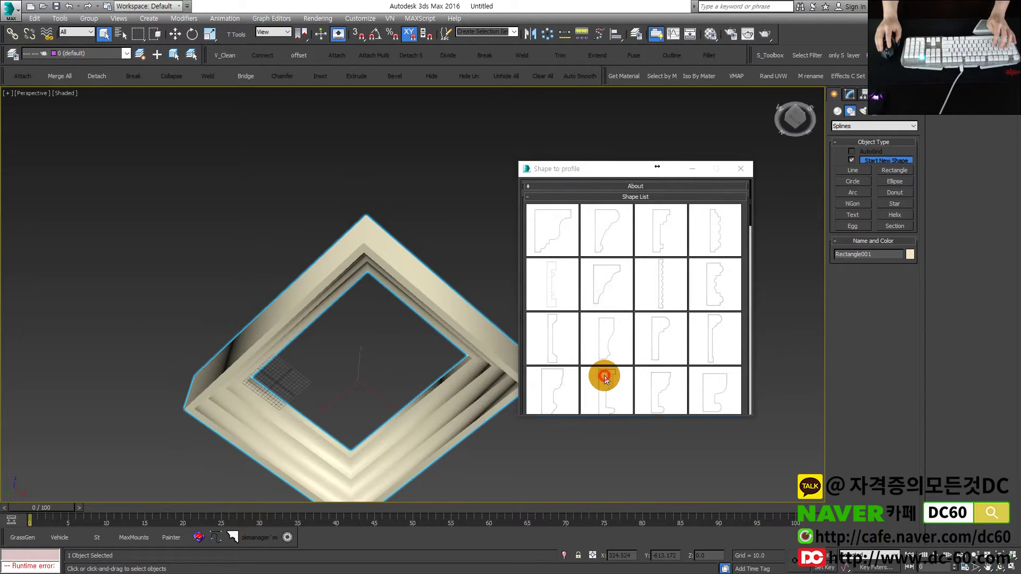
{"action": "mouse_move", "coordinate": [499, 435]}
{"action": "middle_mouse_down", "text": "alt"}
{"action": "mouse_move", "coordinate": [436, 433]}
{"action": "mouse_move", "coordinate": [460, 445]}
{"action": "middle_mouse_up", "text": "alt"}
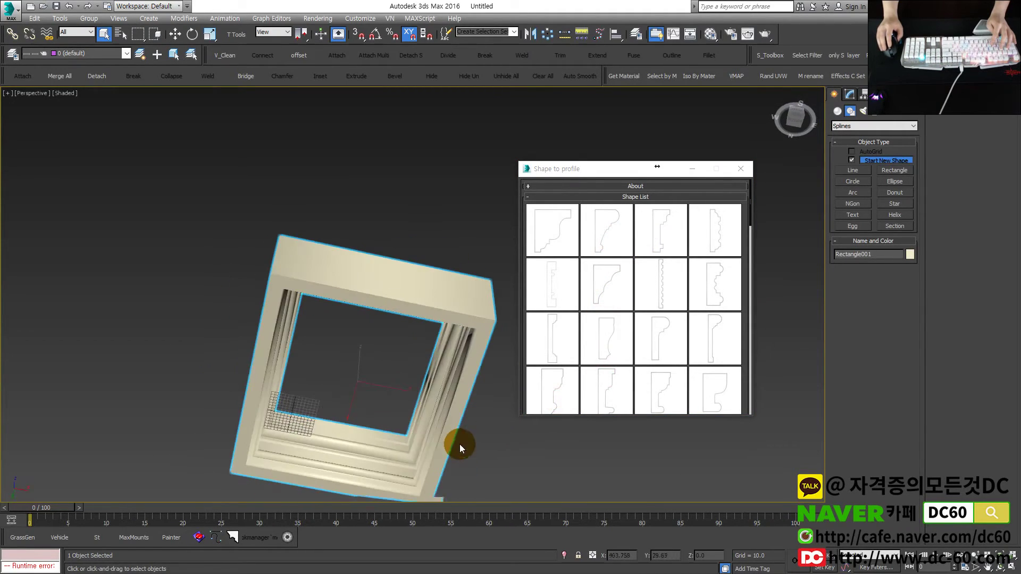
Step: Set the rectangle to Length 1951.421 and Width 2694.366, then close the profile library
{"action": "scroll", "coordinate": [425, 444], "scroll_direction": "down", "scroll_amount": 3}
{"action": "key", "text": "alt+w"}
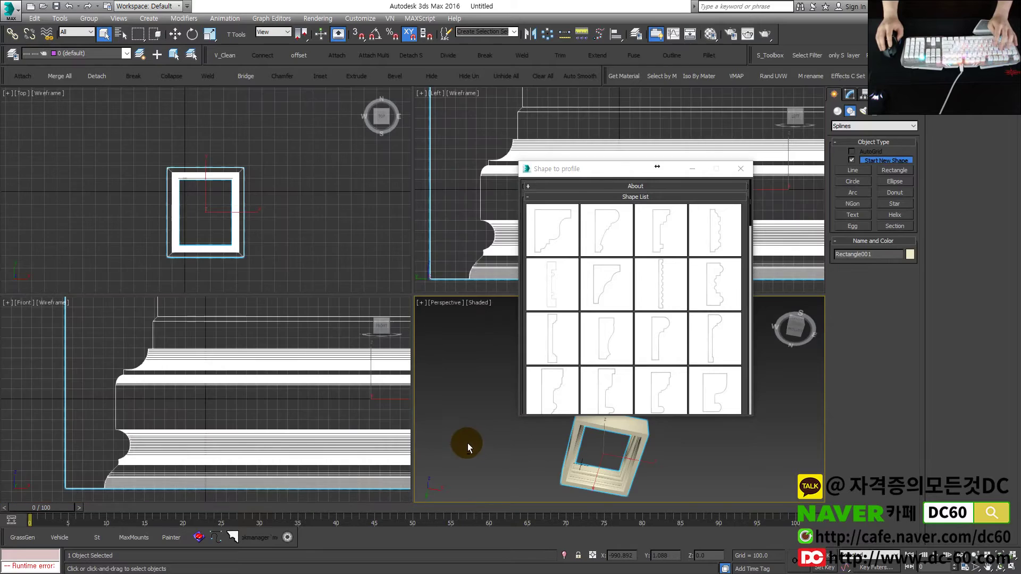
{"action": "left_click", "coordinate": [227, 274]}
{"action": "left_click", "coordinate": [849, 94]}
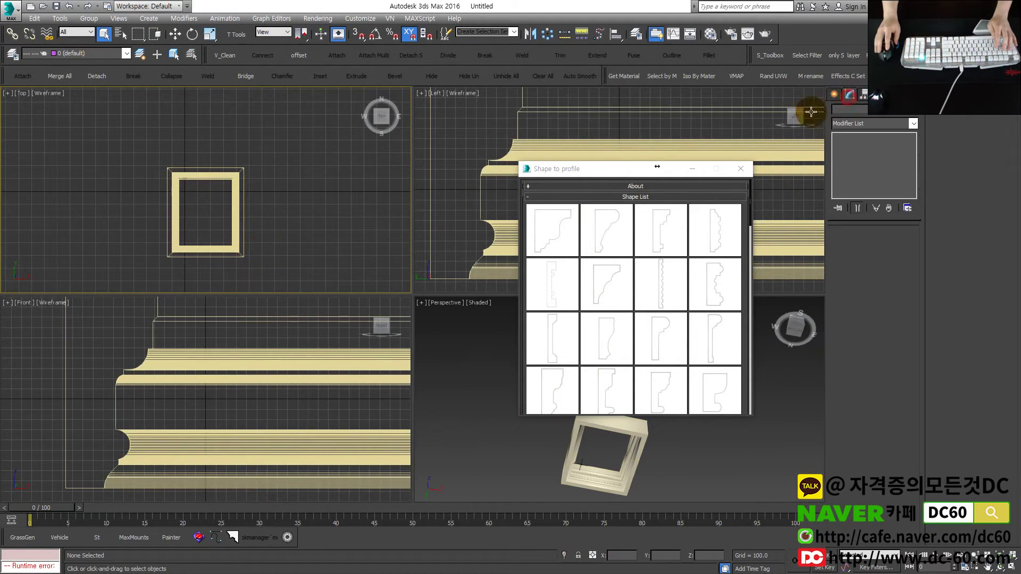
{"action": "left_click", "coordinate": [227, 233]}
{"action": "left_click", "coordinate": [857, 154]}
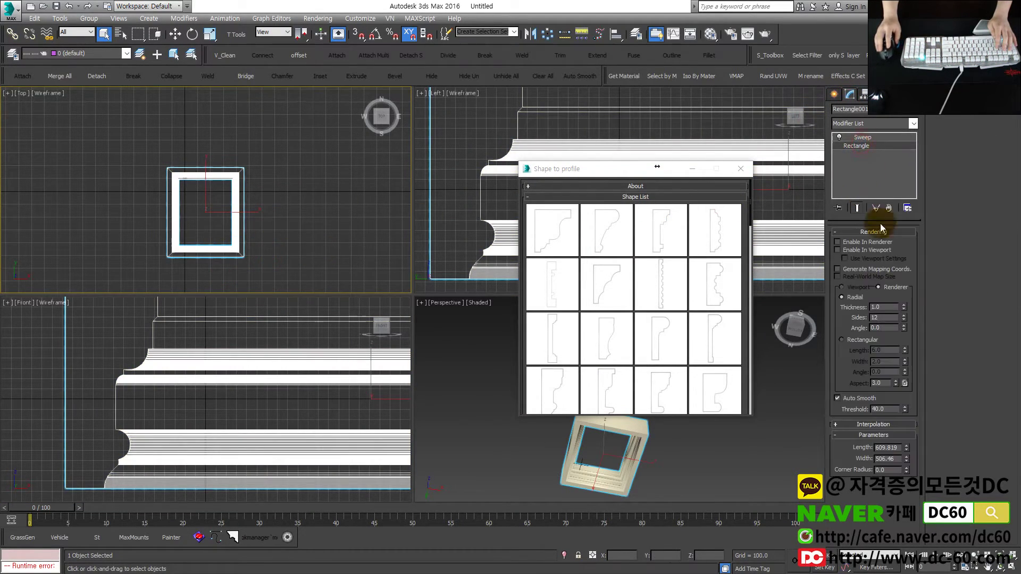
{"action": "left_click_drag", "start_coordinate": [904, 449], "coordinate": [907, 453]}
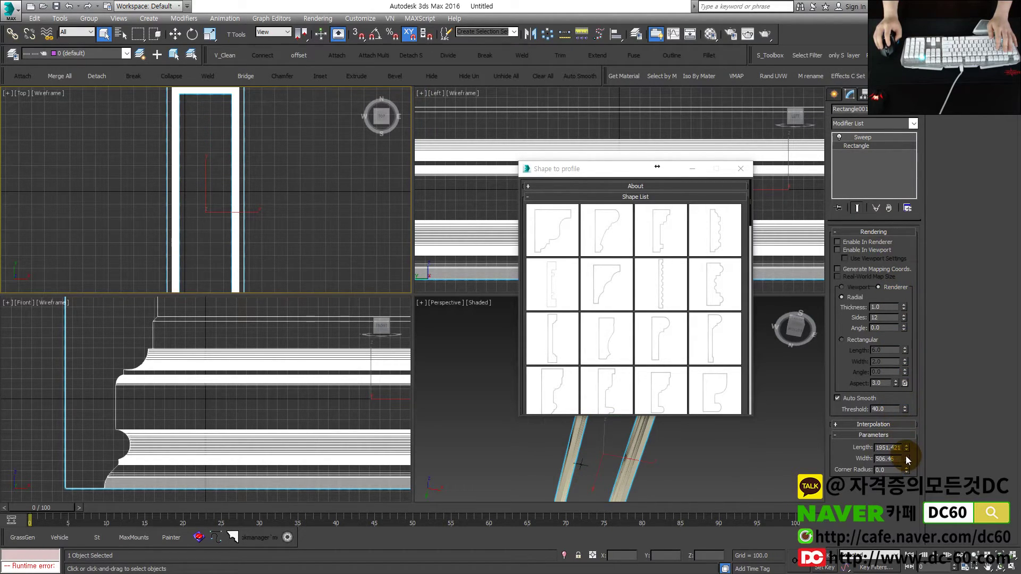
{"action": "left_click_drag", "start_coordinate": [906, 459], "coordinate": [906, 452]}
{"action": "key", "text": "alt+w"}
{"action": "mouse_move", "coordinate": [504, 436]}
{"action": "middle_mouse_down"}
{"action": "mouse_move", "coordinate": [399, 338]}
{"action": "mouse_move", "coordinate": [483, 424]}
{"action": "mouse_move", "coordinate": [369, 418]}
{"action": "mouse_move", "coordinate": [392, 406]}
{"action": "mouse_move", "coordinate": [397, 452]}
{"action": "middle_mouse_up"}
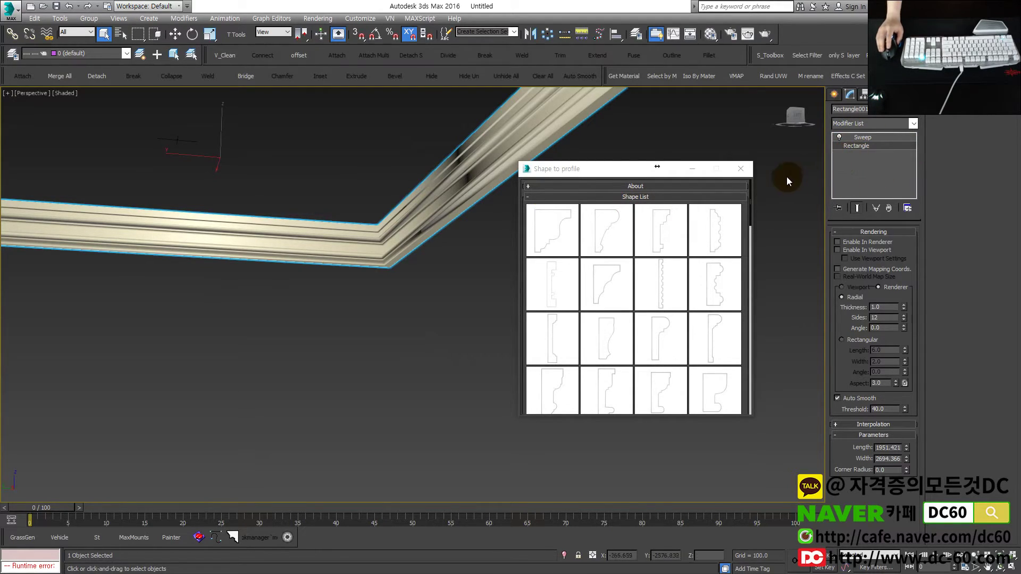
{"action": "left_click", "coordinate": [745, 173]}
Step: Deselect the moulding and reset to an empty scene without saving
{"action": "left_click", "coordinate": [470, 314]}
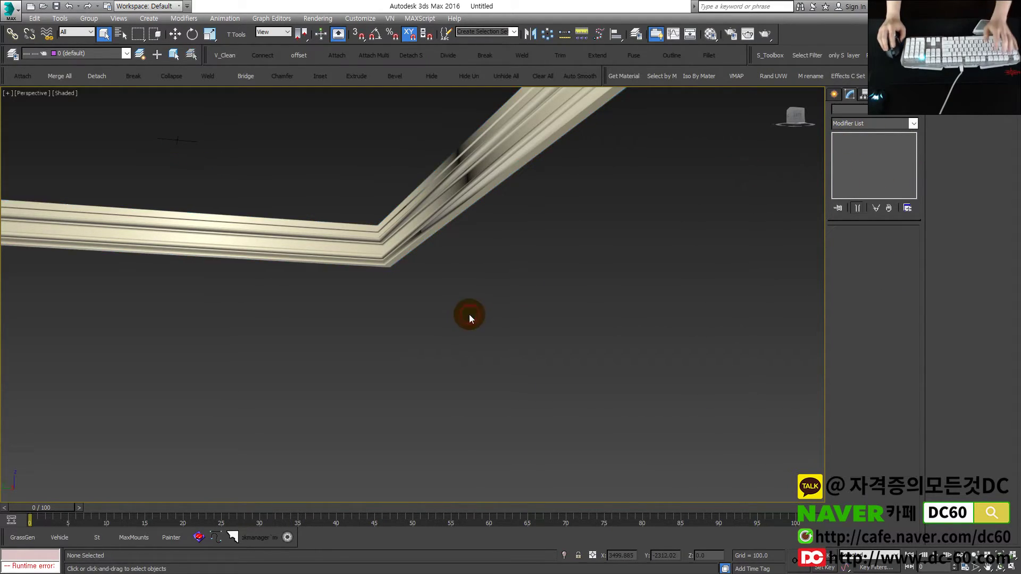
{"action": "key", "text": "ctrl+n"}
{"action": "left_click", "coordinate": [504, 311]}
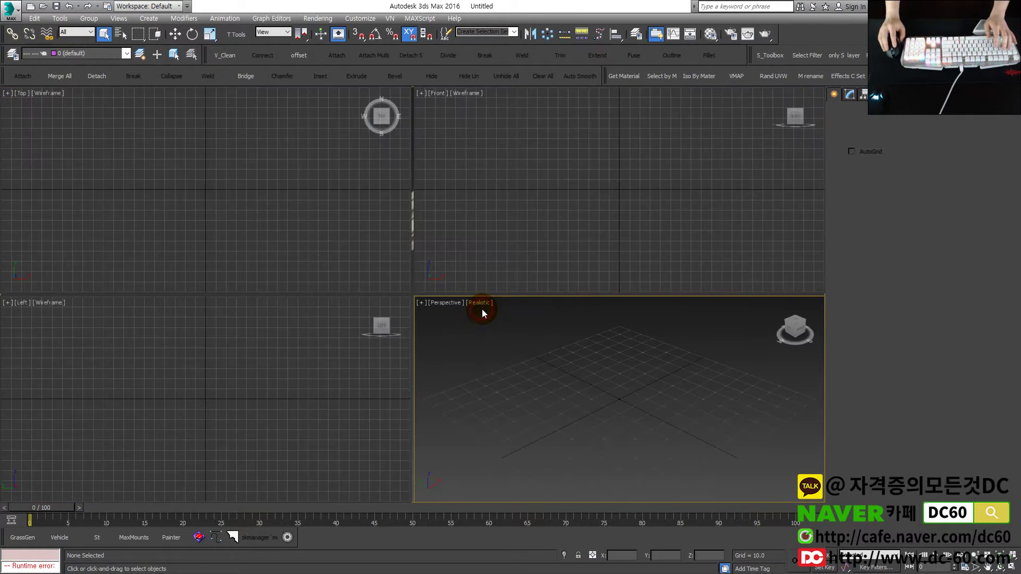
{"action": "key", "text": "alt+w"}
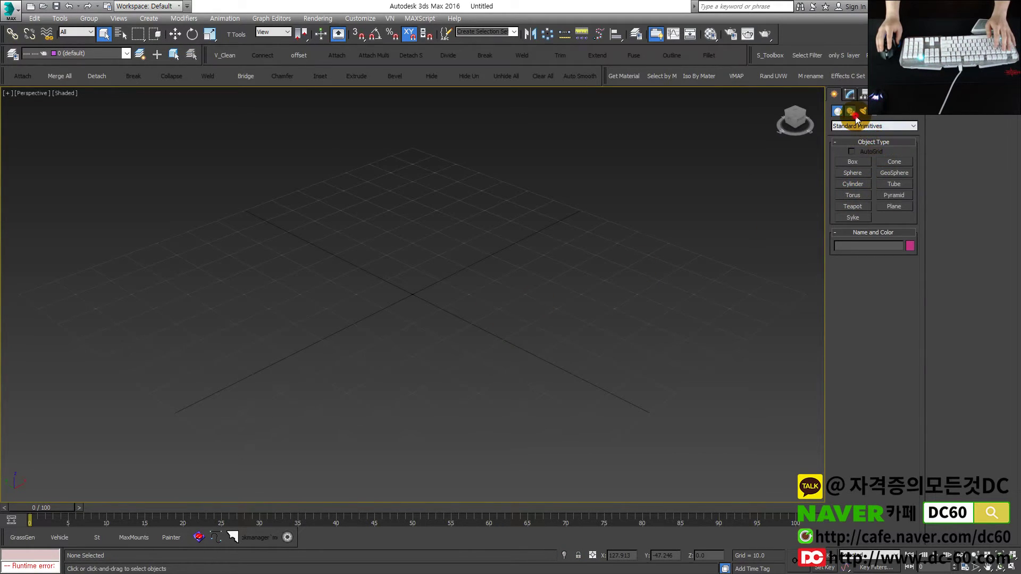
Step: Draw a tall rectangle in the maximized Top view
{"action": "left_click", "coordinate": [856, 118]}
{"action": "left_click", "coordinate": [894, 170]}
{"action": "key", "text": "alt+w"}
{"action": "right_click", "coordinate": [364, 256]}
{"action": "key", "text": "alt+w"}
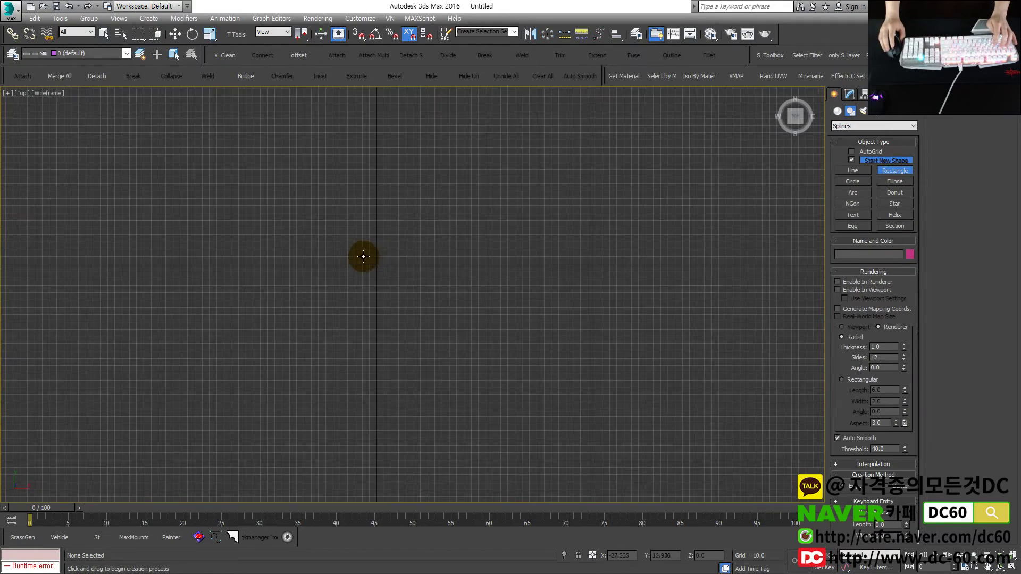
{"action": "scroll", "coordinate": [364, 257], "scroll_direction": "down", "scroll_amount": 2}
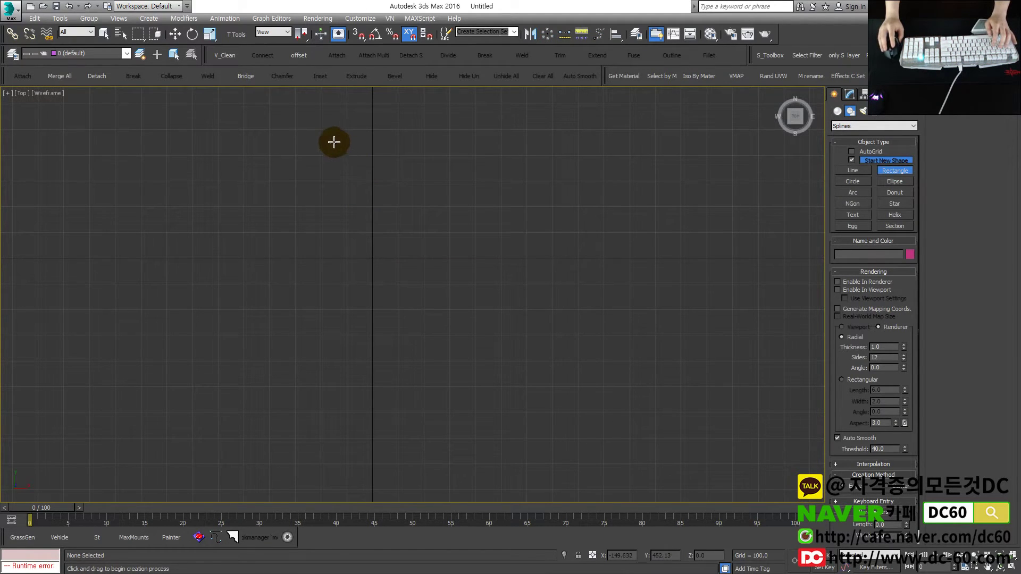
{"action": "left_click_drag", "start_coordinate": [334, 142], "coordinate": [565, 477]}
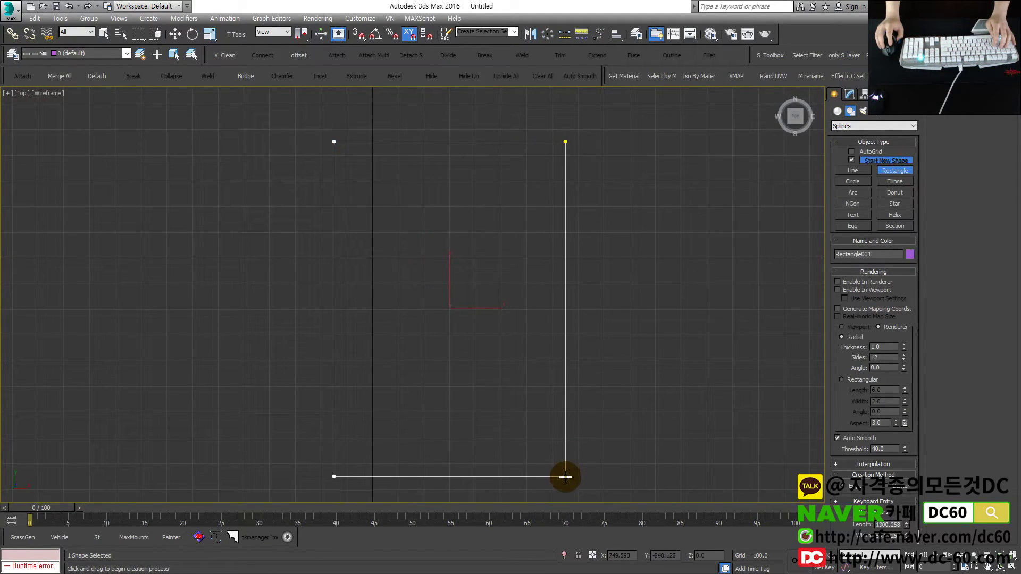
{"action": "left_click_drag", "start_coordinate": [565, 485], "coordinate": [565, 486]}
Step: Draw the stepped profile line point by point beside the rectangle
{"action": "scroll", "coordinate": [564, 479], "scroll_direction": "down", "scroll_amount": 1}
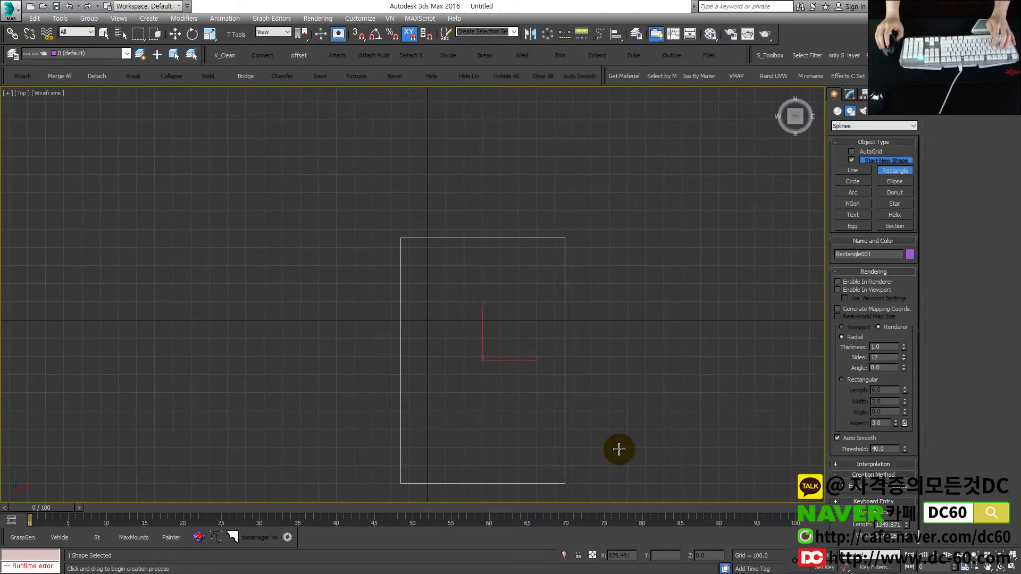
{"action": "middle_click_drag", "start_coordinate": [616, 447], "coordinate": [511, 363]}
{"action": "left_click", "coordinate": [853, 171]}
{"action": "scroll", "coordinate": [527, 282], "scroll_direction": "up", "scroll_amount": 2}
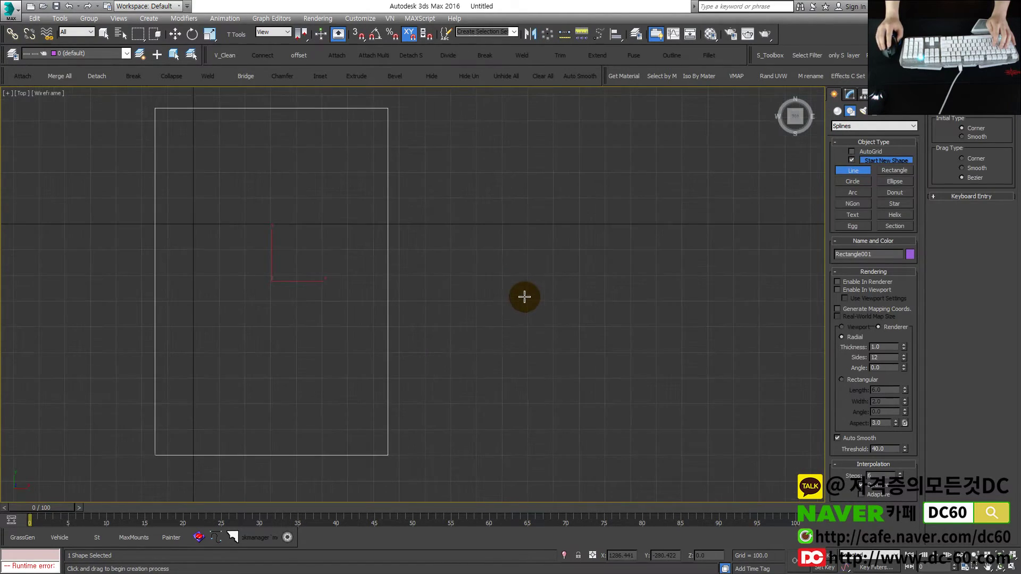
{"action": "left_click", "coordinate": [519, 287]}
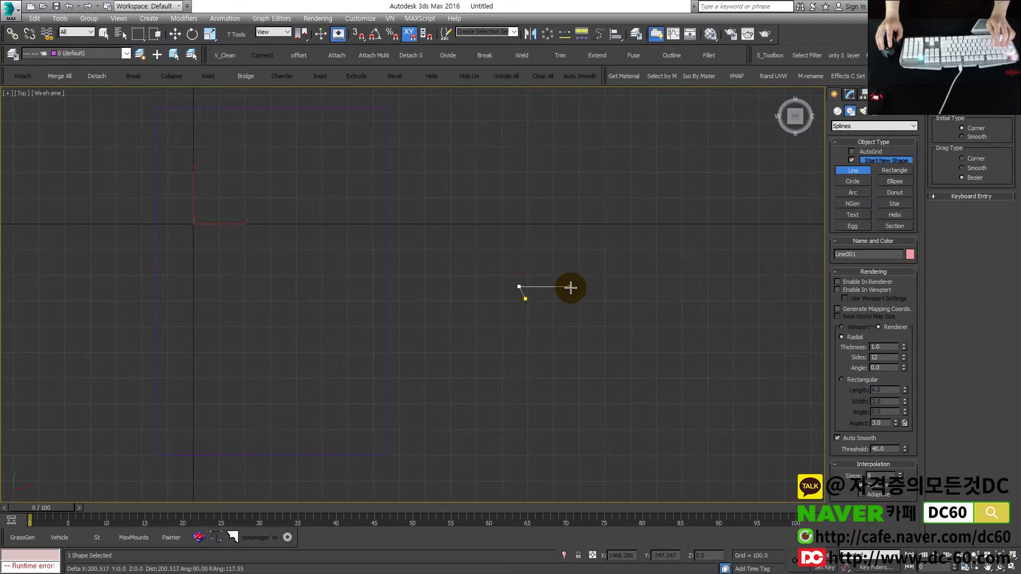
{"action": "left_click", "coordinate": [582, 287]}
{"action": "left_click", "coordinate": [581, 318]}
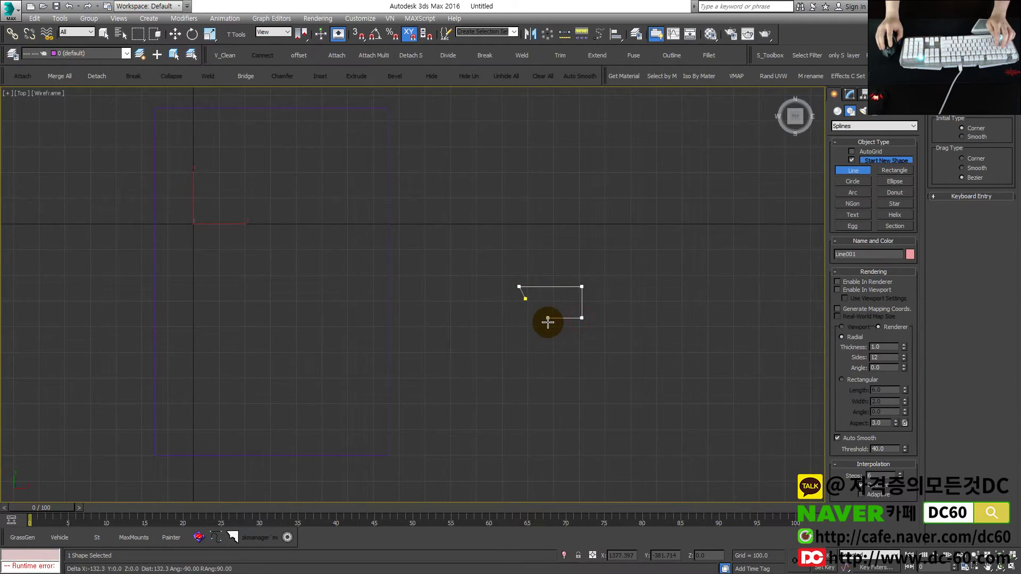
{"action": "scroll", "coordinate": [542, 319], "scroll_direction": "up", "scroll_amount": 2}
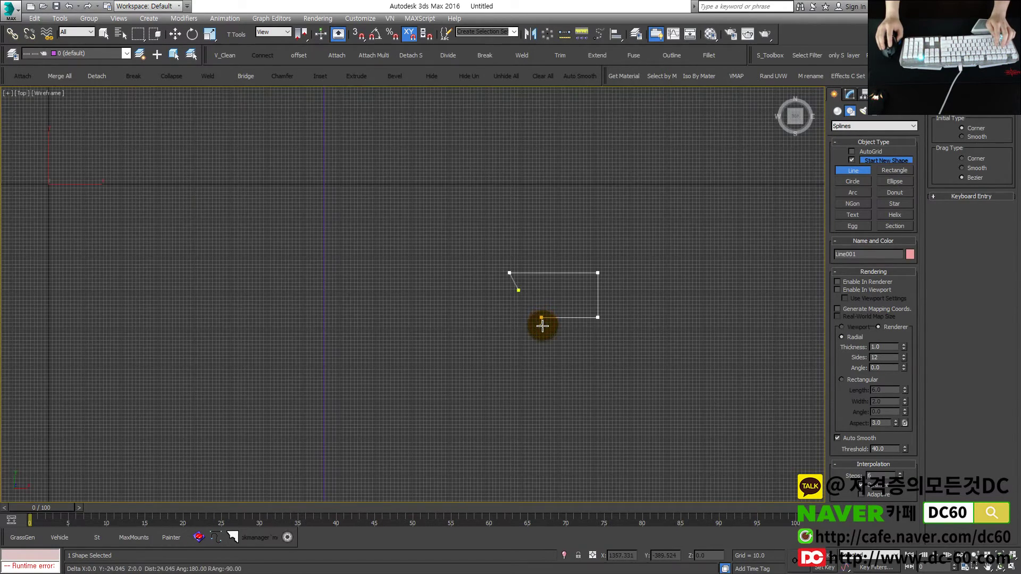
{"action": "left_click", "coordinate": [541, 325]}
{"action": "left_click", "coordinate": [541, 325]}
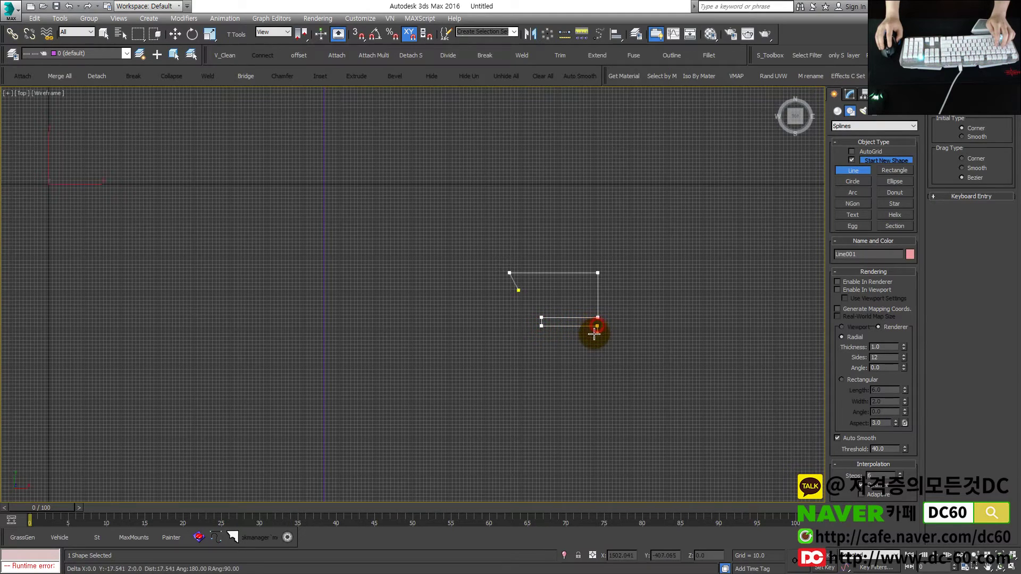
{"action": "left_click", "coordinate": [595, 337]}
{"action": "left_click", "coordinate": [454, 340]}
{"action": "scroll", "coordinate": [460, 364], "scroll_direction": "down", "scroll_amount": 2}
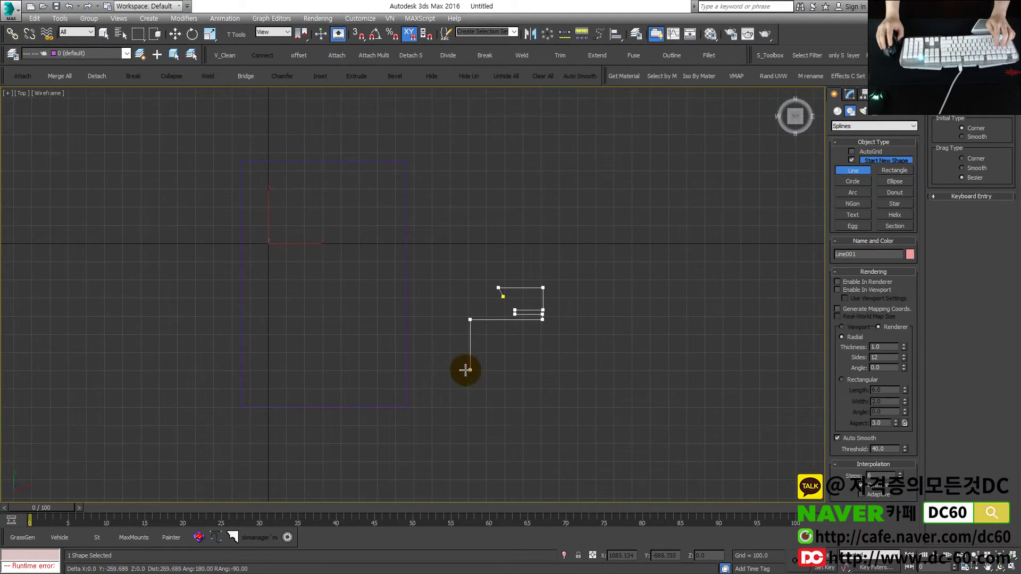
{"action": "left_click", "coordinate": [467, 378]}
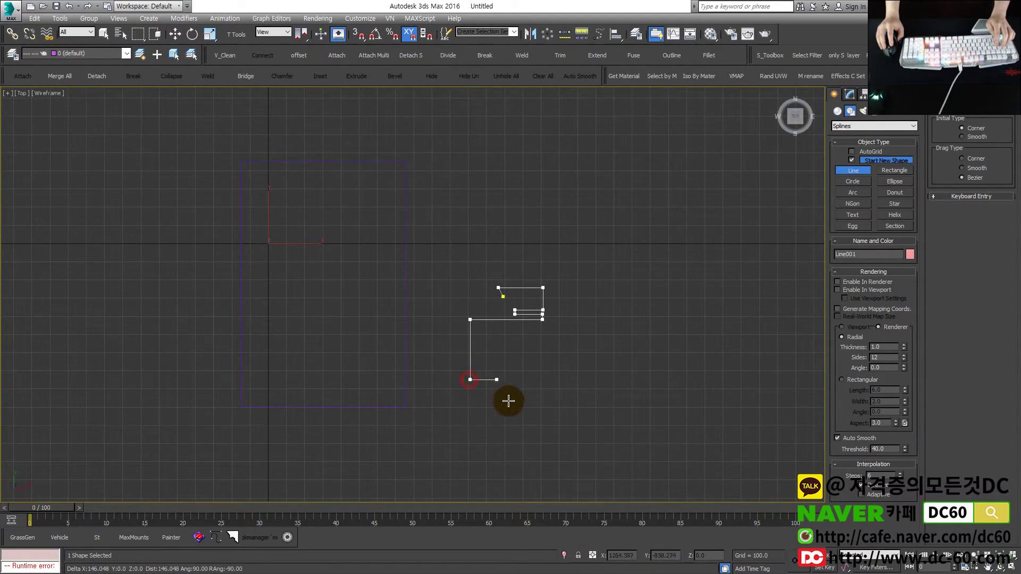
Step: Finish the line and move it to the right of the rectangle
{"action": "right_click", "coordinate": [547, 418]}
{"action": "right_click", "coordinate": [577, 394]}
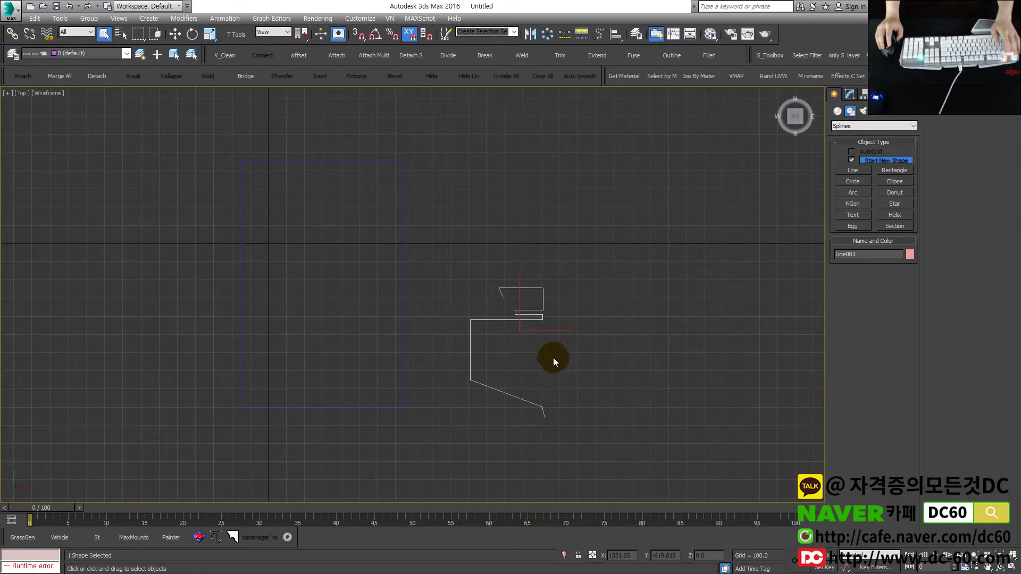
{"action": "key", "text": "w"}
{"action": "left_click_drag", "start_coordinate": [537, 318], "coordinate": [608, 326]}
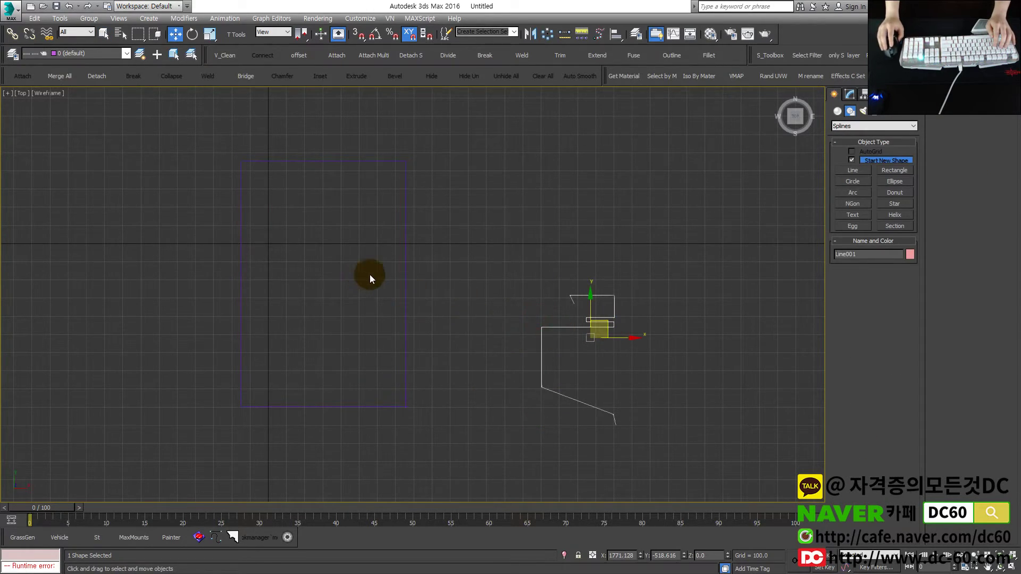
{"action": "scroll", "coordinate": [370, 277], "scroll_direction": "down", "scroll_amount": 2}
{"action": "left_click", "coordinate": [392, 304]}
{"action": "left_click", "coordinate": [522, 316]}
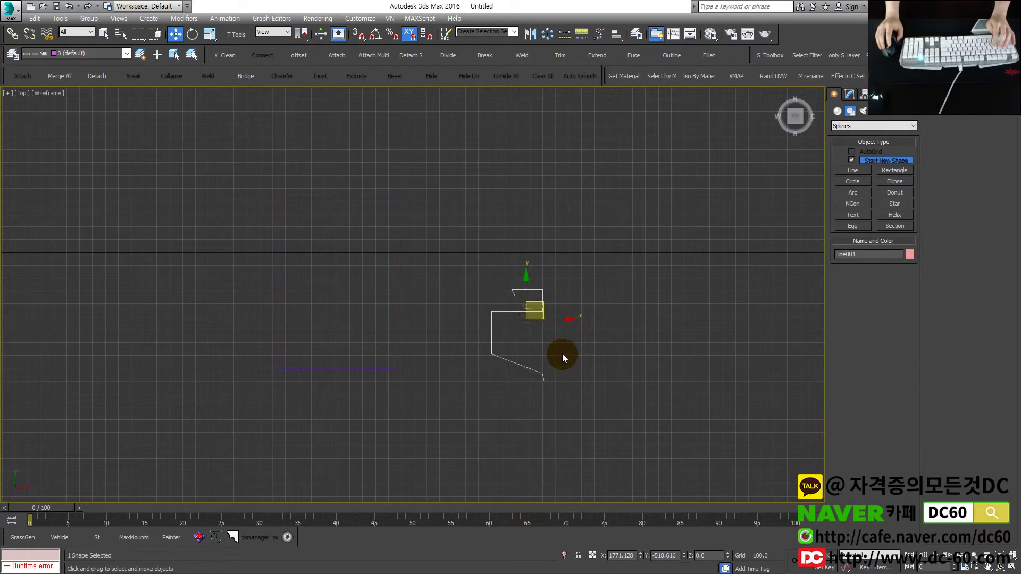
Step: Add Bevel Profile to the line and try picking the rectangle as profile
{"action": "key", "text": "Tab"}
{"action": "type", "text": "b"}
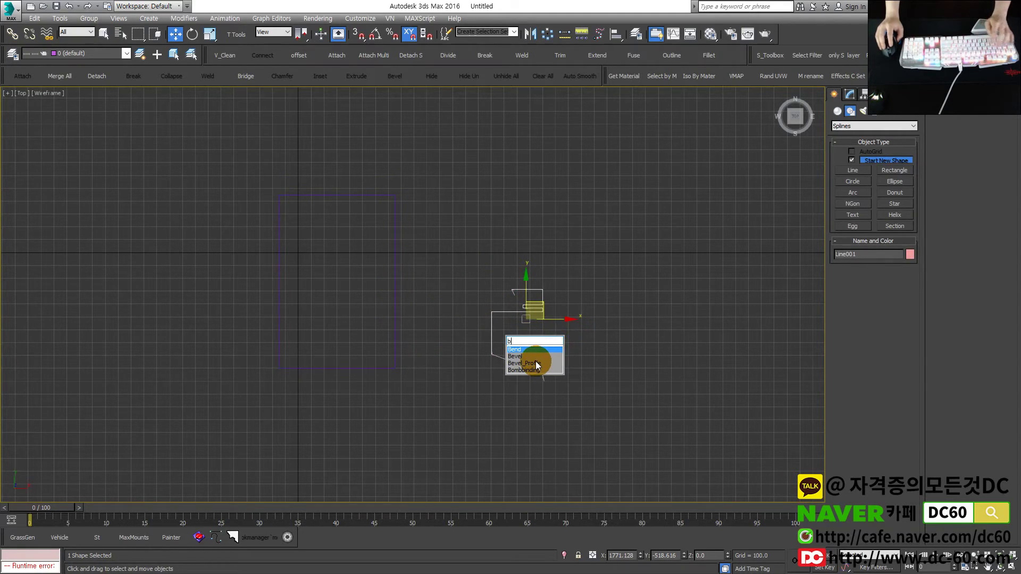
{"action": "left_click", "coordinate": [535, 362]}
{"action": "left_click", "coordinate": [872, 261]}
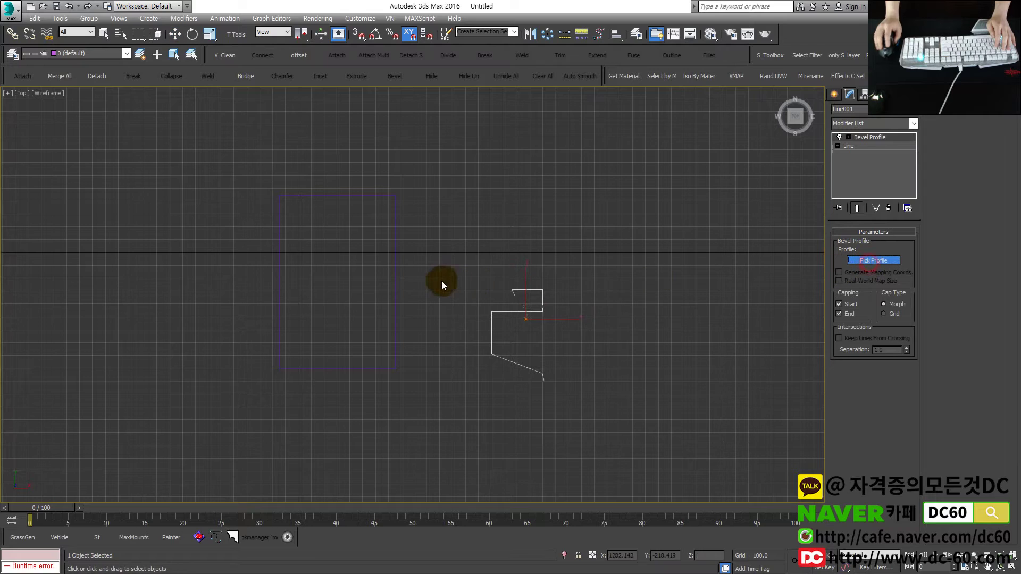
{"action": "left_click", "coordinate": [395, 274]}
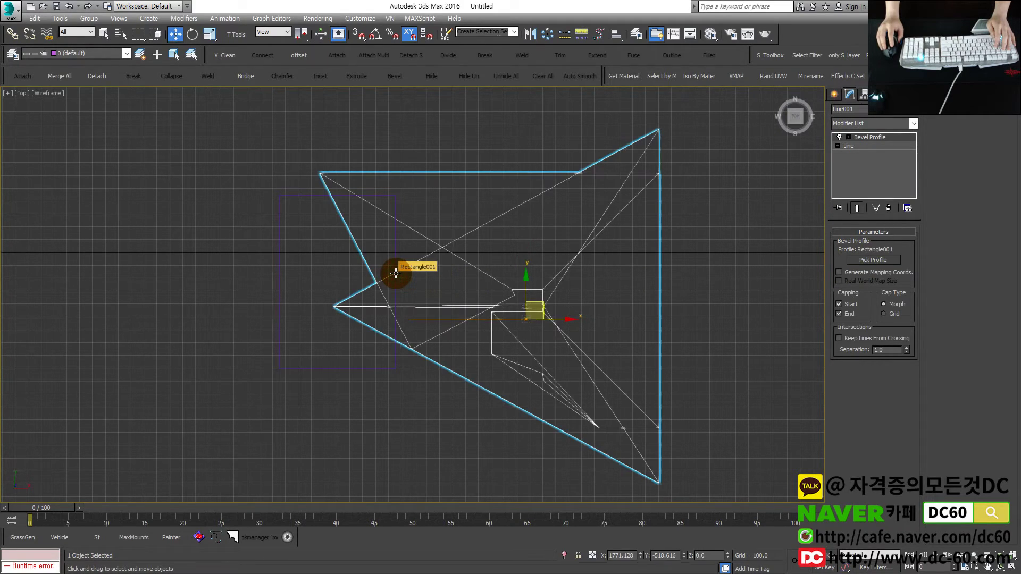
{"action": "left_click", "coordinate": [395, 327]}
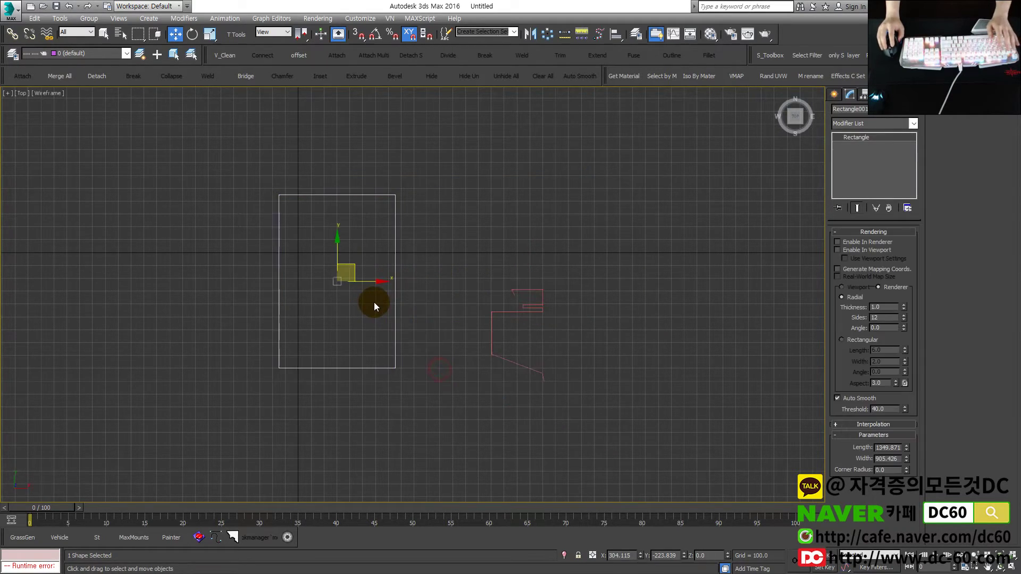
Step: Try Bevel Profile on the rectangle, then reselect the line and remove its modifier
{"action": "type", "text": "b"}
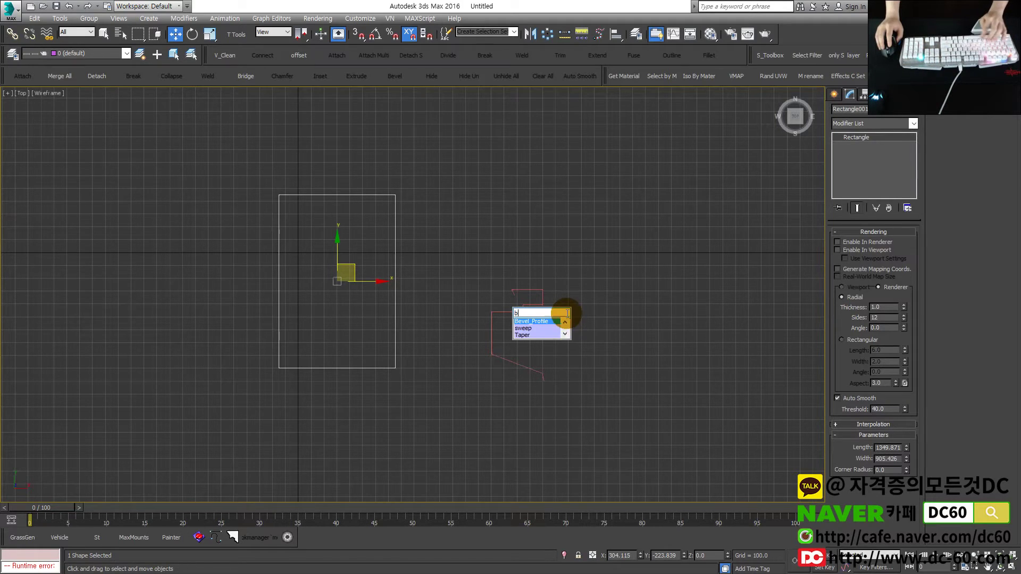
{"action": "left_click", "coordinate": [540, 320]}
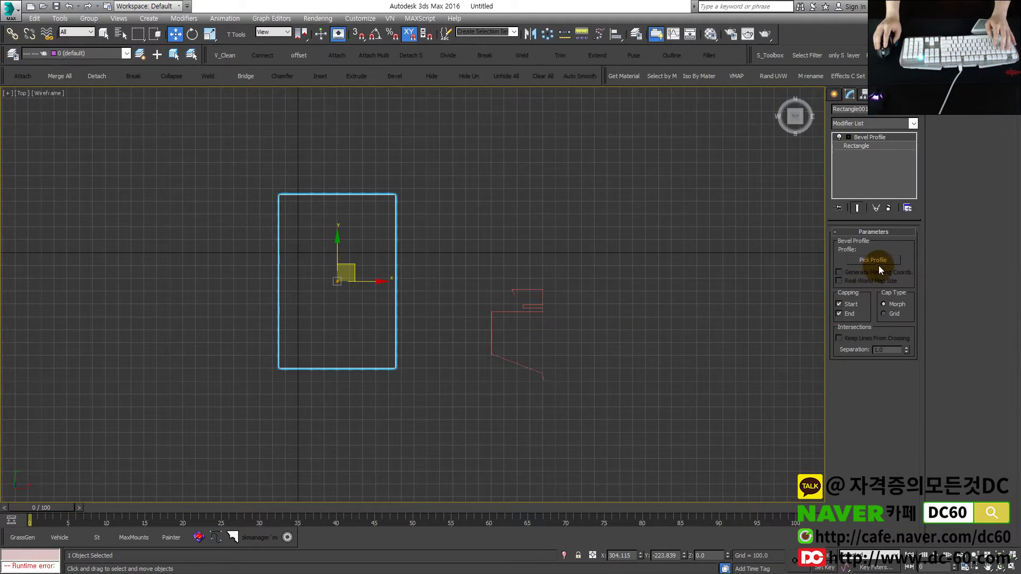
{"action": "left_click", "coordinate": [856, 261]}
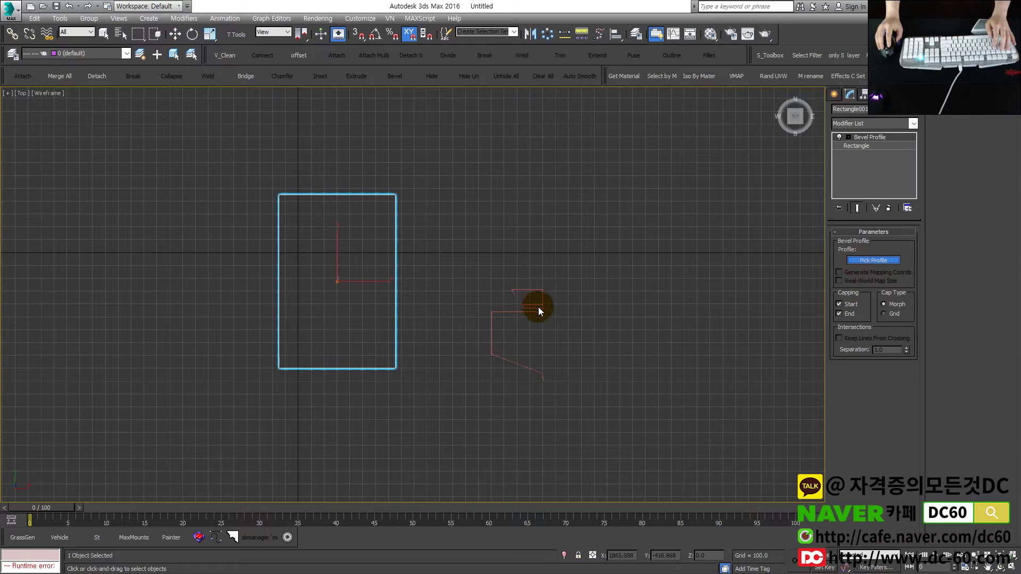
{"action": "left_click", "coordinate": [888, 208]}
{"action": "left_click_drag", "start_coordinate": [565, 315], "coordinate": [500, 263]}
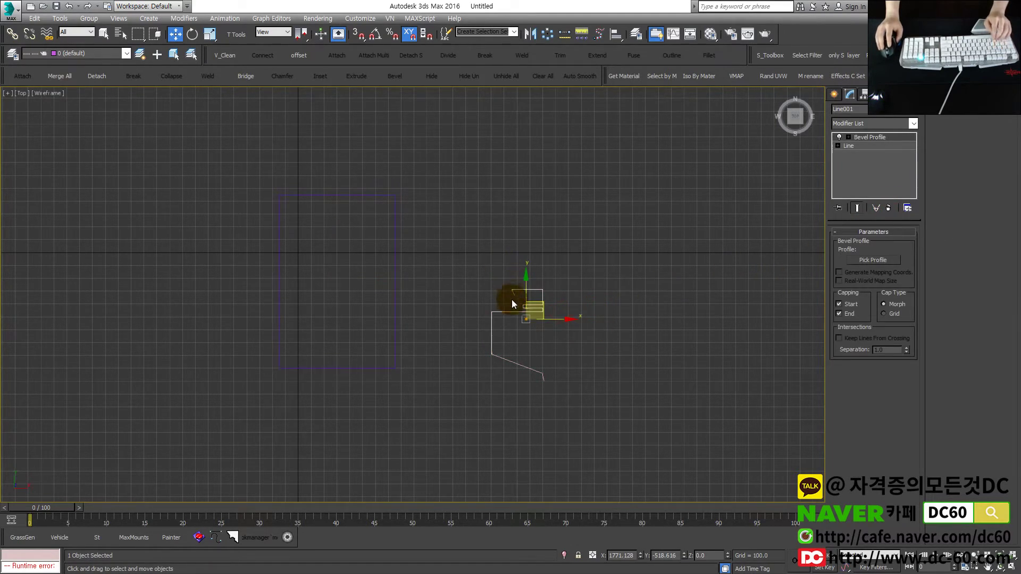
{"action": "left_click", "coordinate": [888, 209]}
Step: Re-add Bevel Profile to Line001 with Rectangle001 as profile, viewed in Perspective
{"action": "type", "text": "b"}
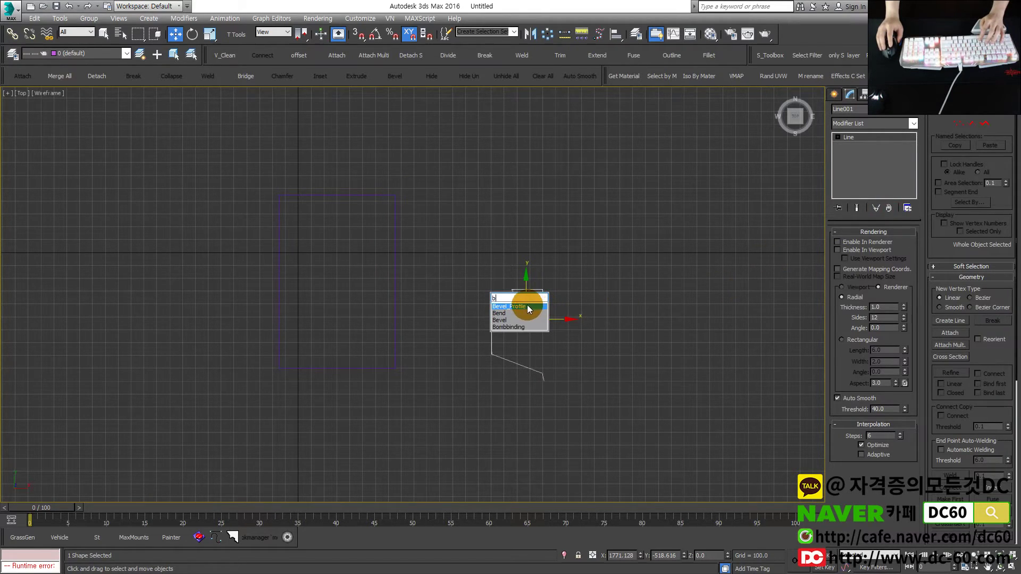
{"action": "left_click", "coordinate": [520, 309]}
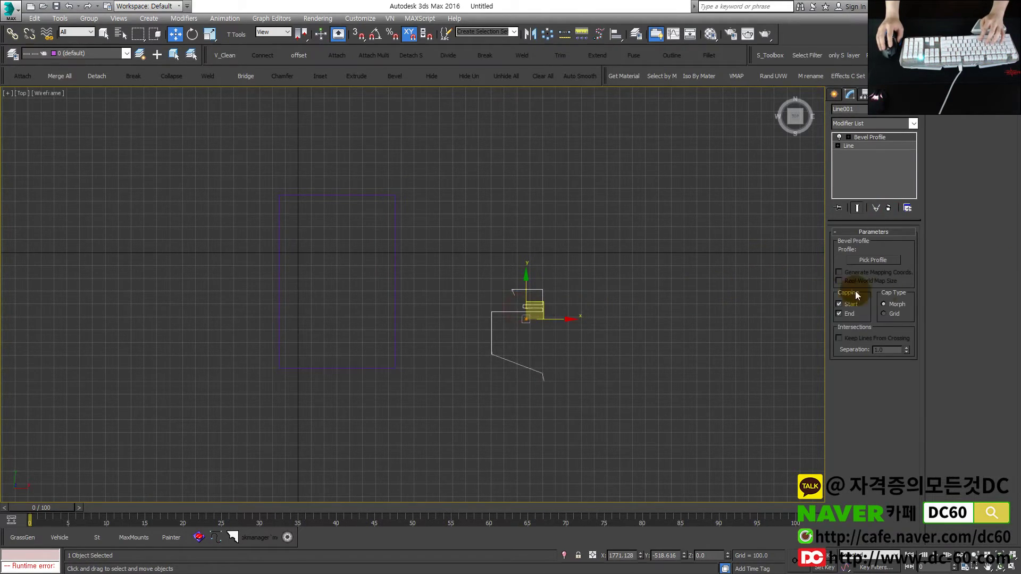
{"action": "left_click", "coordinate": [887, 260]}
{"action": "left_click", "coordinate": [394, 305]}
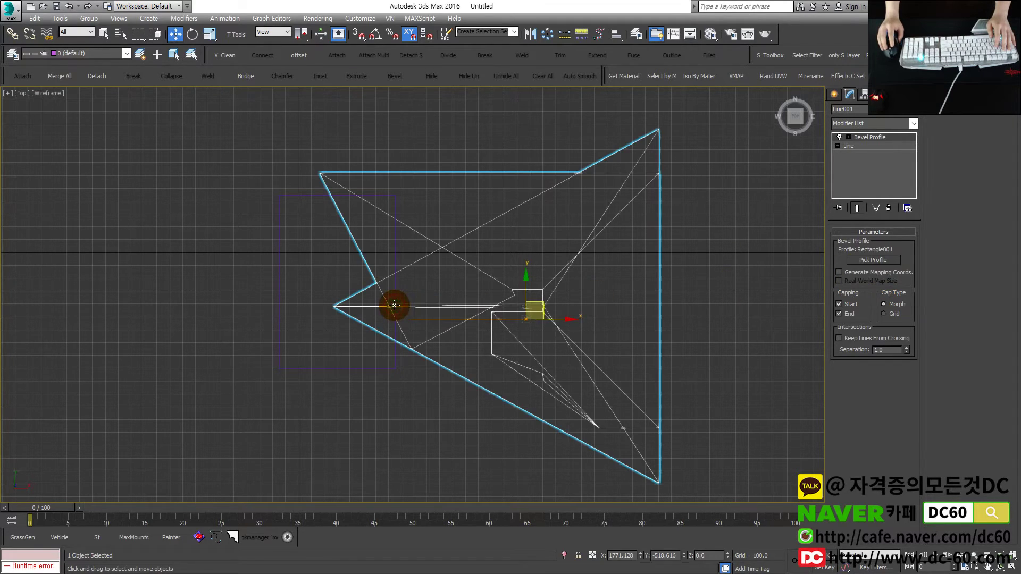
{"action": "key", "text": "p"}
{"action": "scroll", "coordinate": [597, 375], "scroll_direction": "down", "scroll_amount": 2}
Step: Undo the line's bevel and give Rectangle001 a Bevel Profile using Line001 as its profile
{"action": "scroll", "coordinate": [597, 375], "scroll_direction": "down", "scroll_amount": 3}
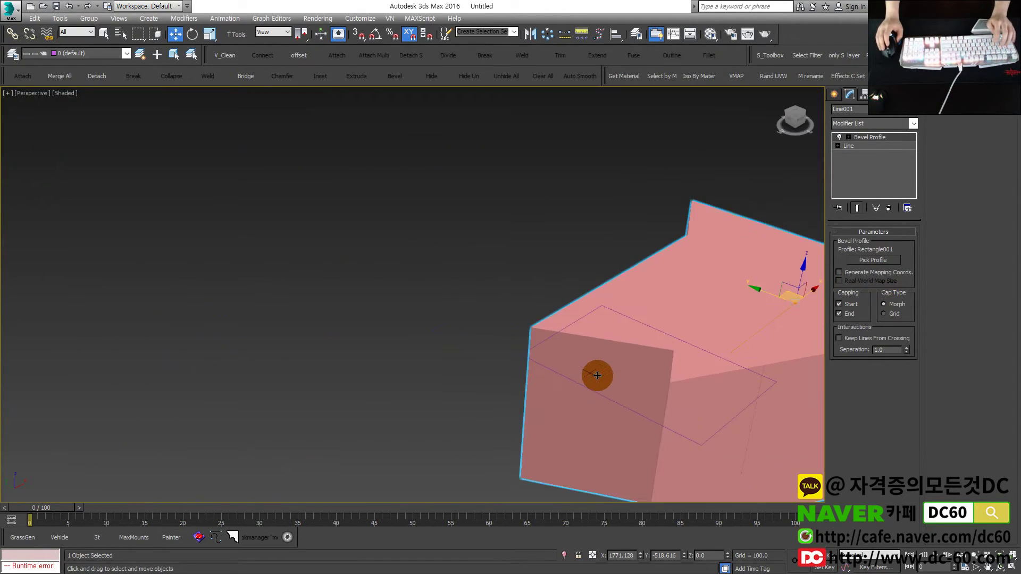
{"action": "key", "text": "ctrl+z"}
{"action": "key", "text": "ctrl+z"}
{"action": "key", "text": "ctrl+z"}
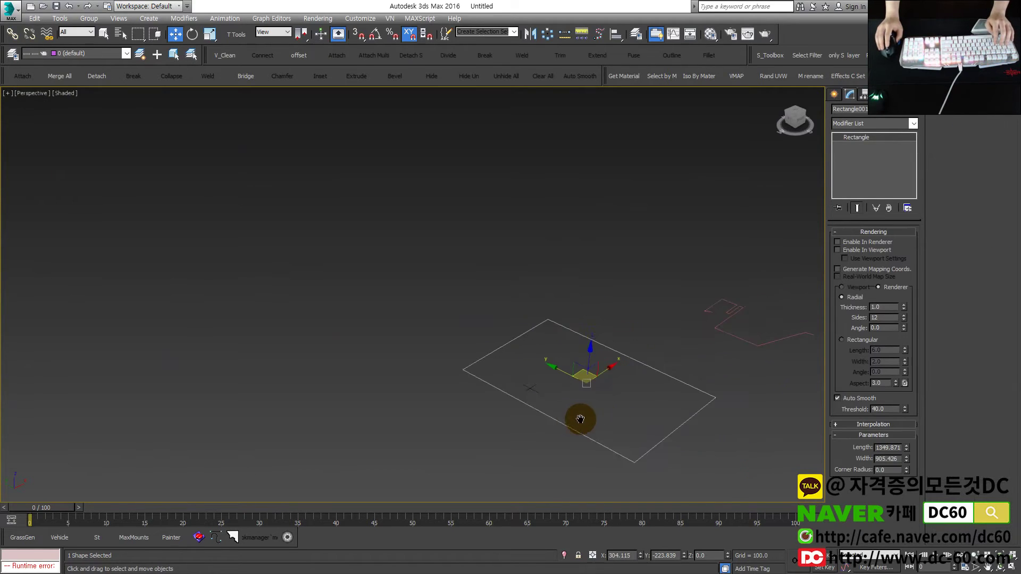
{"action": "key", "text": "m"}
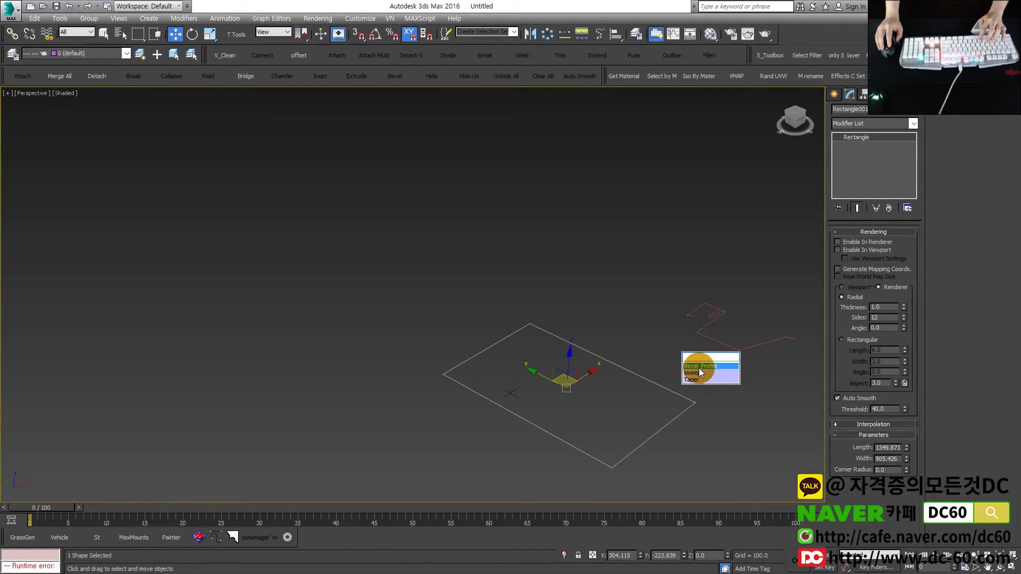
{"action": "left_click", "coordinate": [706, 366]}
{"action": "left_click", "coordinate": [869, 261]}
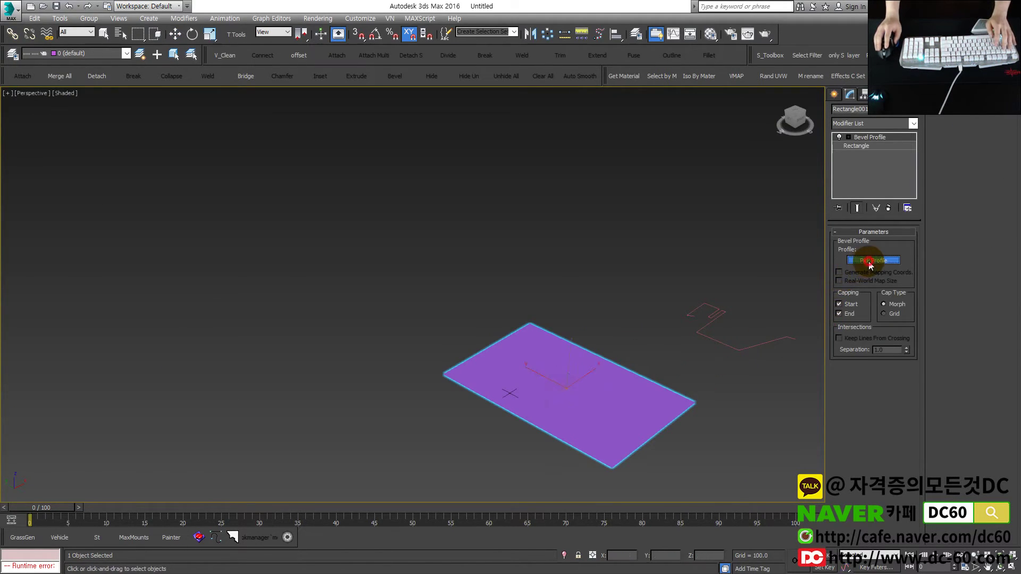
{"action": "left_click", "coordinate": [714, 319]}
Step: Move the profile line aside to the right and show all four viewports
{"action": "mouse_move", "coordinate": [661, 371]}
{"action": "middle_mouse_down", "text": "alt"}
{"action": "mouse_move", "coordinate": [650, 384]}
{"action": "mouse_move", "coordinate": [611, 334]}
{"action": "middle_mouse_up", "text": "alt"}
{"action": "mouse_move", "coordinate": [525, 342]}
{"action": "middle_mouse_down", "text": "alt"}
{"action": "mouse_move", "coordinate": [468, 296]}
{"action": "mouse_move", "coordinate": [488, 269]}
{"action": "mouse_move", "coordinate": [483, 292]}
{"action": "mouse_move", "coordinate": [536, 307]}
{"action": "middle_mouse_up", "text": "alt"}
{"action": "scroll", "coordinate": [473, 293], "scroll_direction": "up", "scroll_amount": 3}
{"action": "scroll", "coordinate": [476, 287], "scroll_direction": "up", "scroll_amount": 1}
{"action": "scroll", "coordinate": [483, 298], "scroll_direction": "down", "scroll_amount": 2}
{"action": "left_click", "coordinate": [593, 317]}
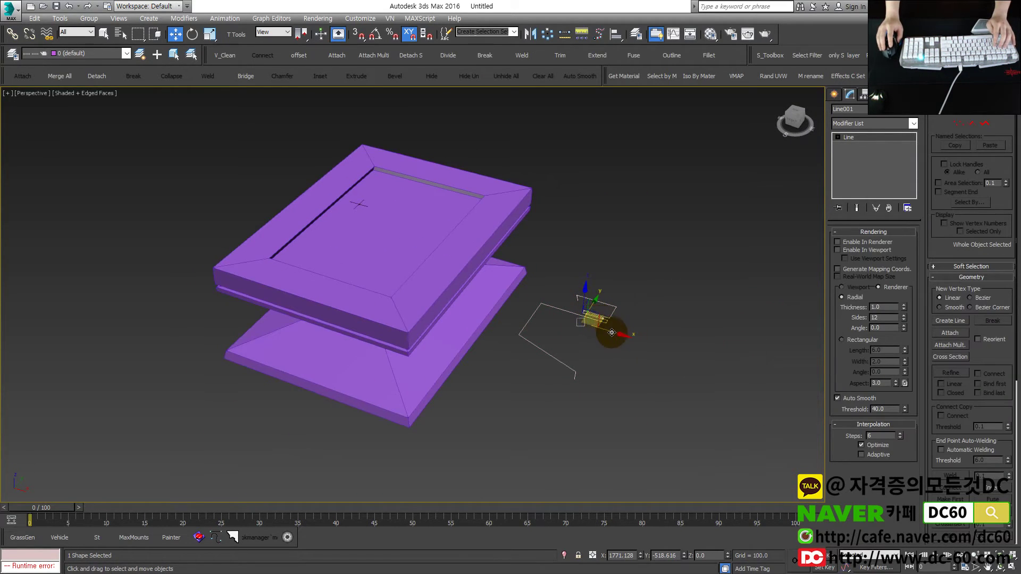
{"action": "left_click_drag", "start_coordinate": [612, 333], "coordinate": [654, 344]}
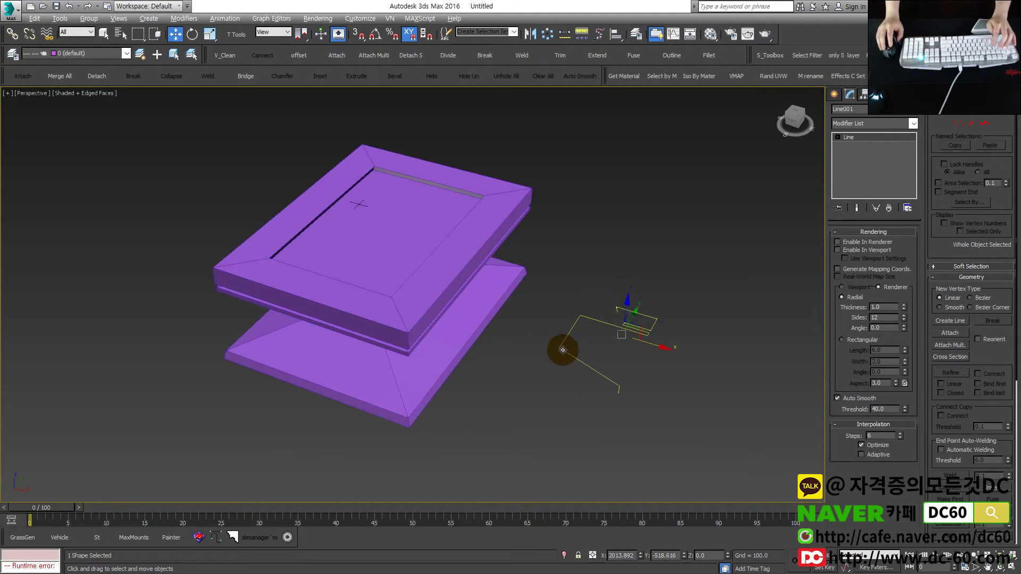
{"action": "key", "text": "alt+w"}
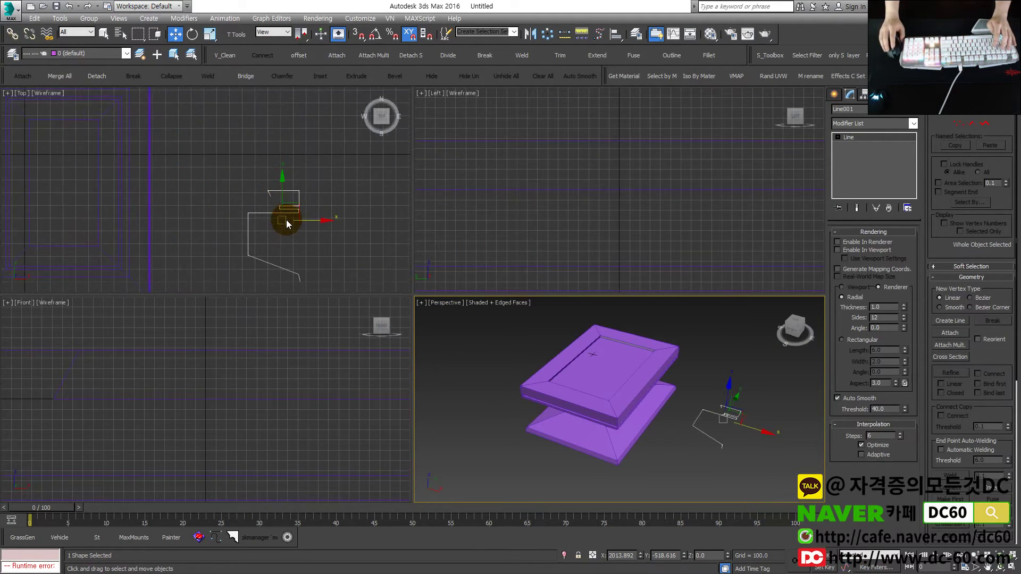
Step: Maximize the Top view and enter Line001's Vertex mode, undoing a trial vertex move
{"action": "key", "text": "alt+w"}
{"action": "key", "text": "alt+w"}
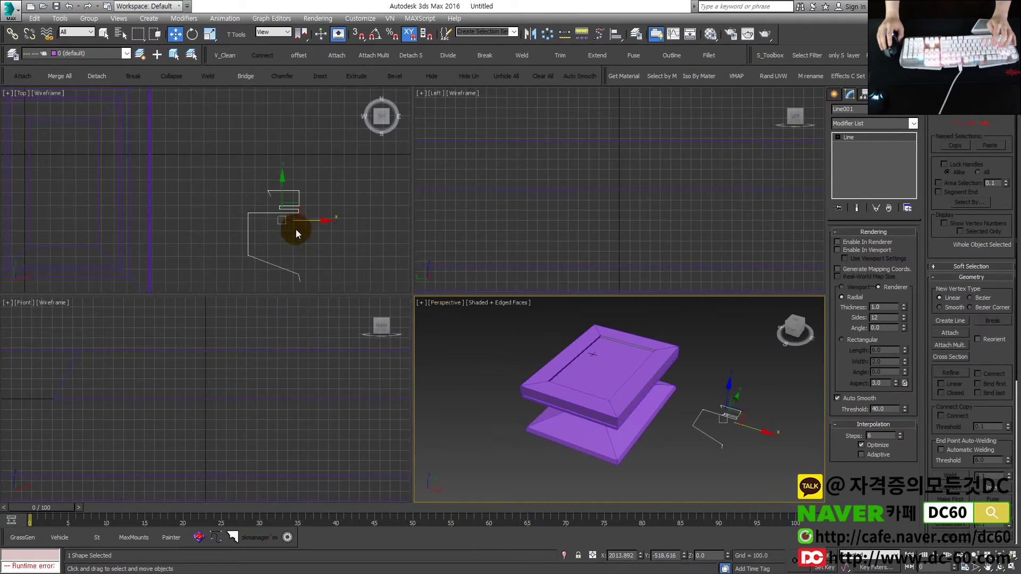
{"action": "middle_click_drag", "start_coordinate": [275, 214], "coordinate": [280, 199]}
{"action": "scroll", "coordinate": [280, 198], "scroll_direction": "up", "scroll_amount": 4}
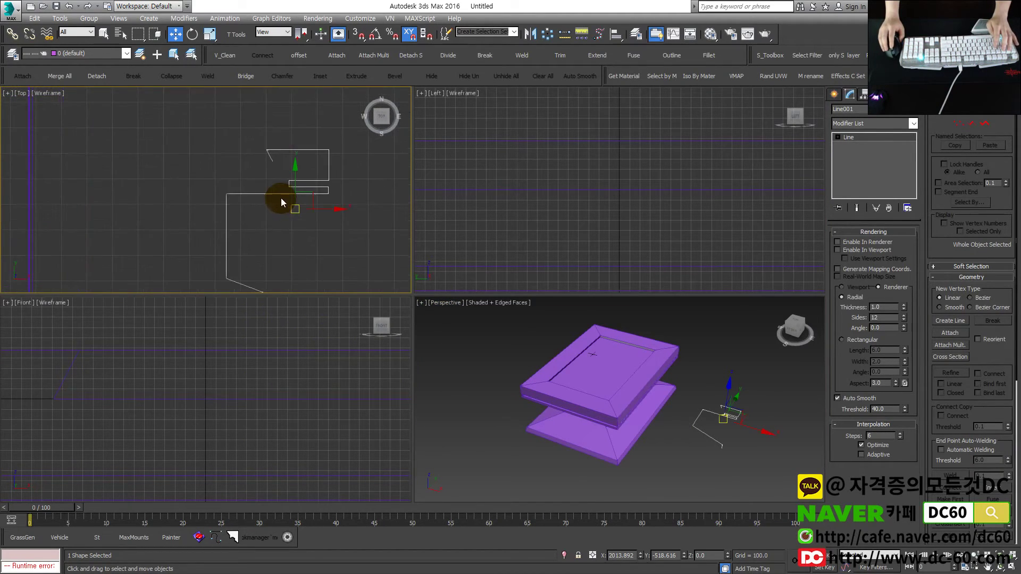
{"action": "key", "text": "1"}
{"action": "mouse_move", "coordinate": [298, 201]}
{"action": "left_mouse_down"}
{"action": "mouse_move", "coordinate": [350, 198]}
{"action": "mouse_move", "coordinate": [326, 198]}
{"action": "mouse_move", "coordinate": [335, 199]}
{"action": "left_mouse_up"}
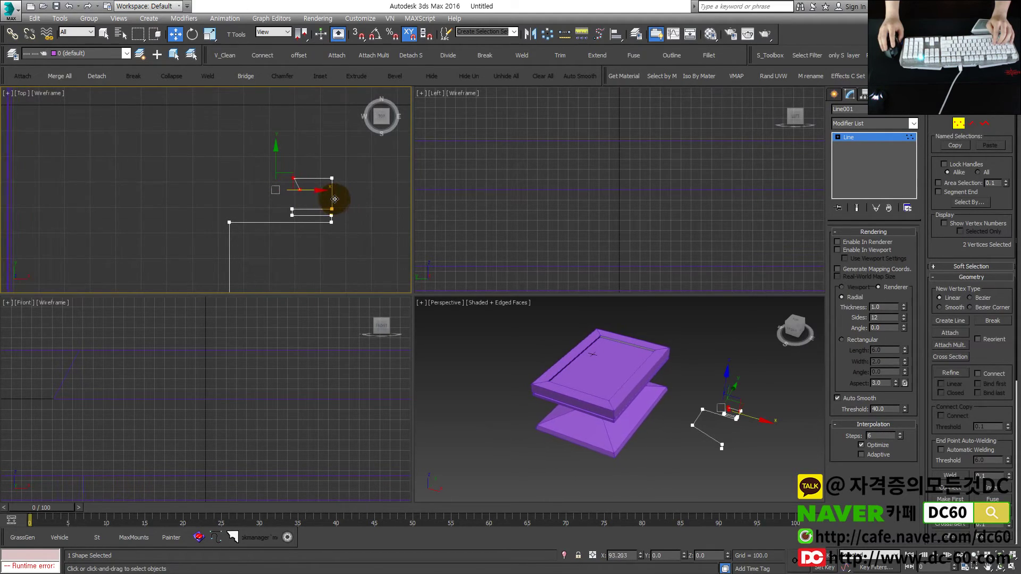
{"action": "key", "text": "ctrl+z"}
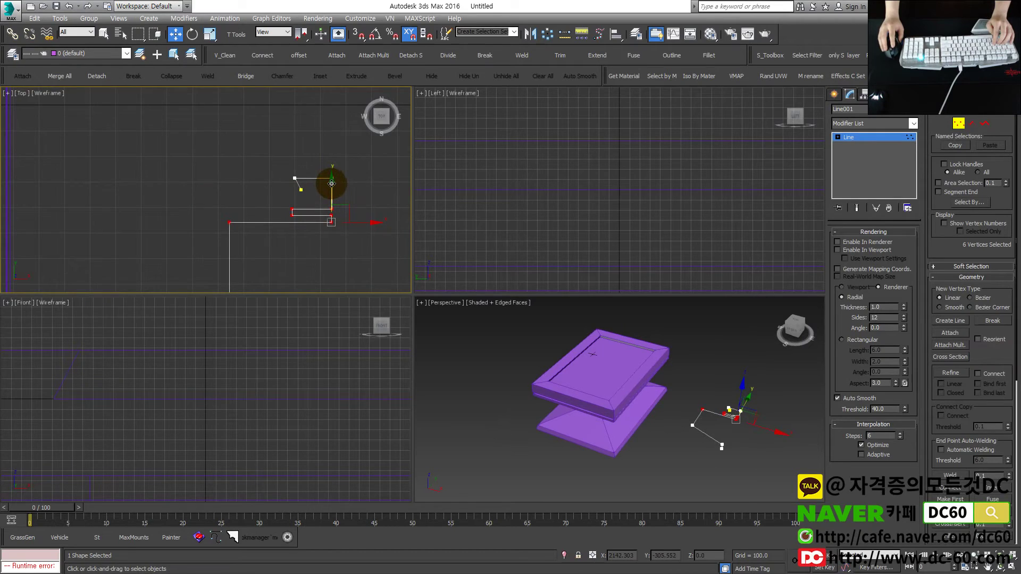
Step: Shift the profile's lower-step vertices right and up to reshape the base
{"action": "mouse_move", "coordinate": [331, 184]}
{"action": "left_mouse_down"}
{"action": "mouse_move", "coordinate": [342, 194]}
{"action": "mouse_move", "coordinate": [354, 180]}
{"action": "left_mouse_up"}
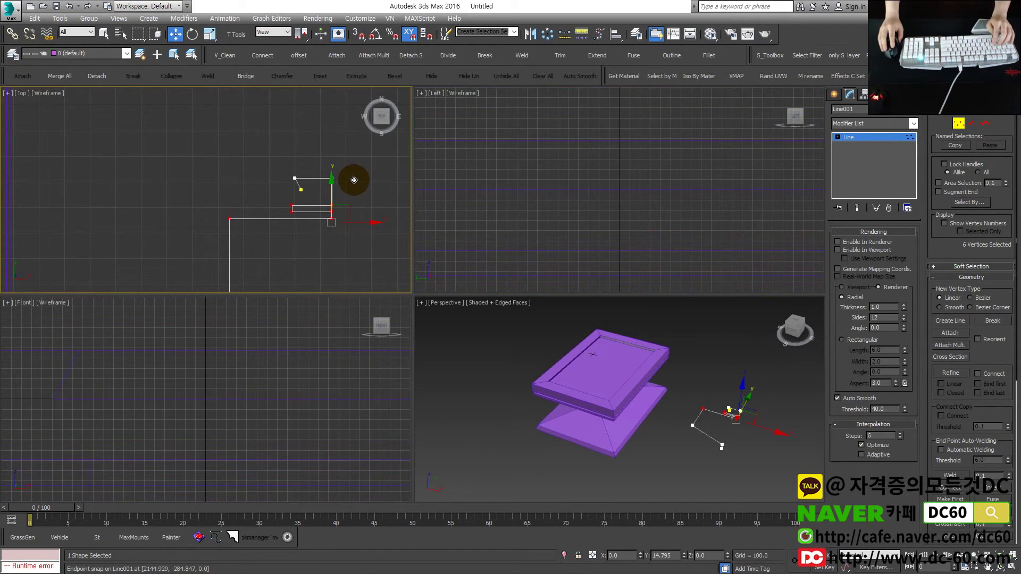
{"action": "scroll", "coordinate": [353, 179], "scroll_direction": "down", "scroll_amount": 3}
{"action": "scroll", "coordinate": [321, 228], "scroll_direction": "up", "scroll_amount": 2}
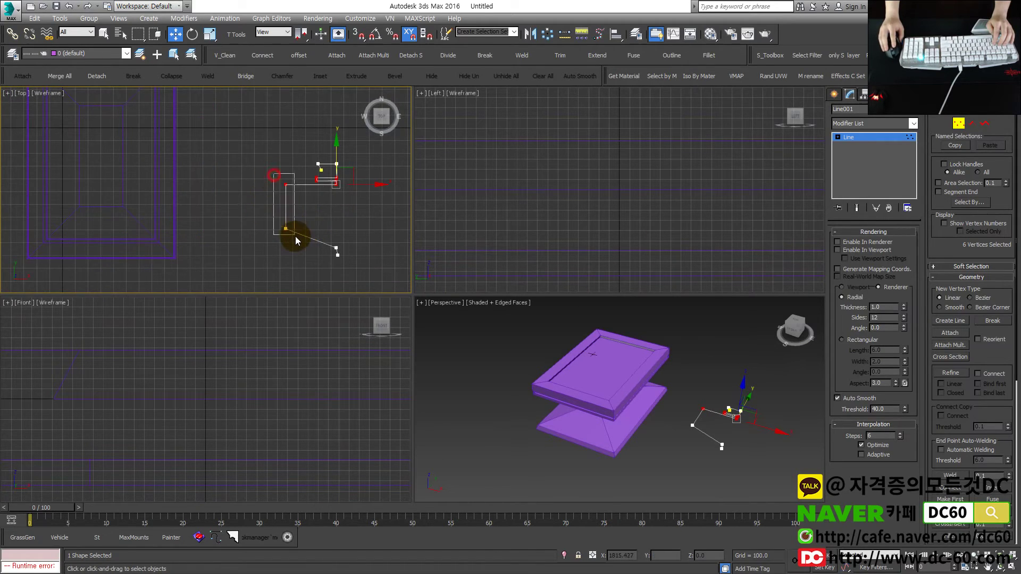
{"action": "left_click_drag", "start_coordinate": [321, 184], "coordinate": [329, 183]}
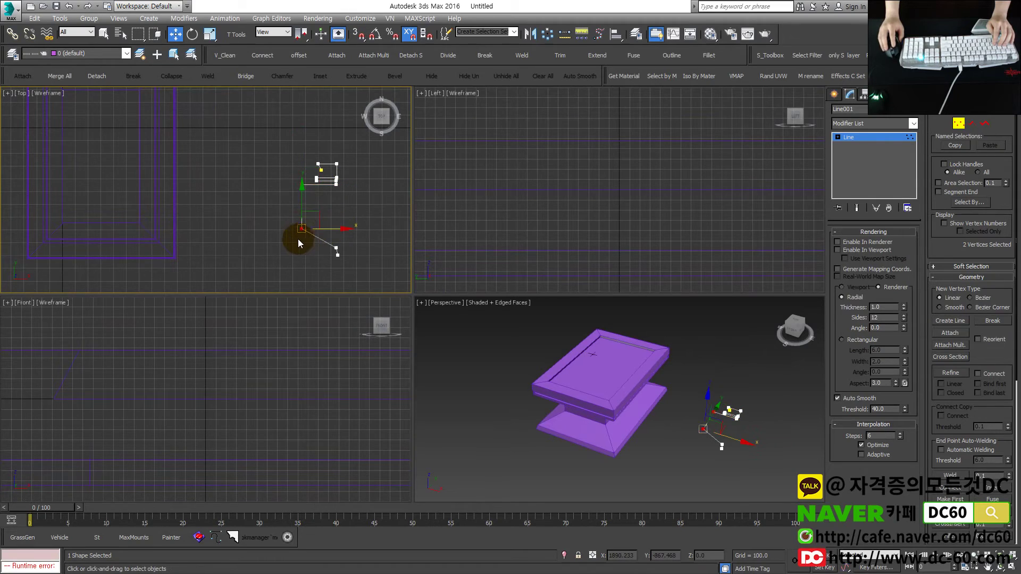
{"action": "left_click_drag", "start_coordinate": [338, 223], "coordinate": [343, 198]}
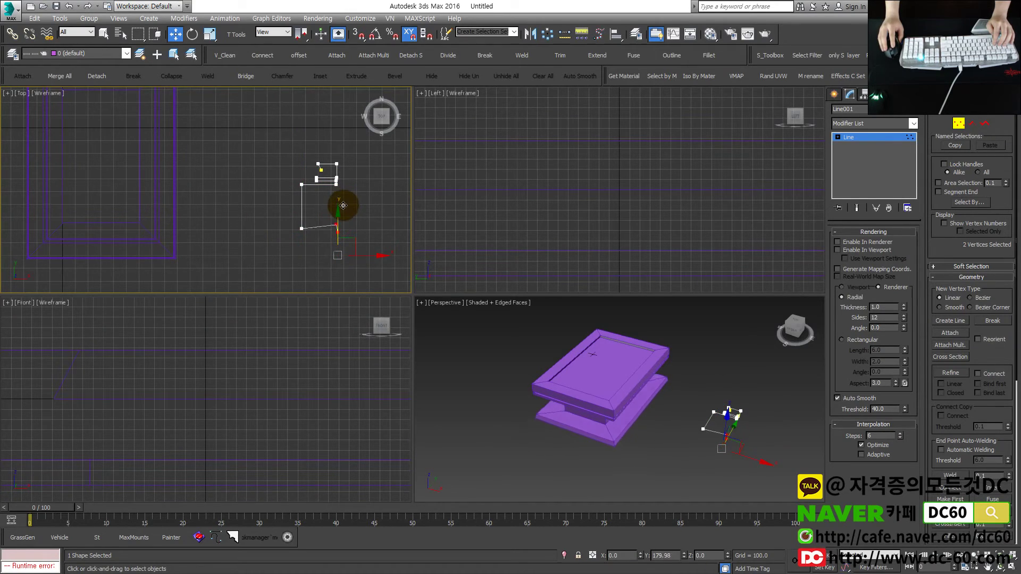
{"action": "scroll", "coordinate": [327, 173], "scroll_direction": "up", "scroll_amount": 2}
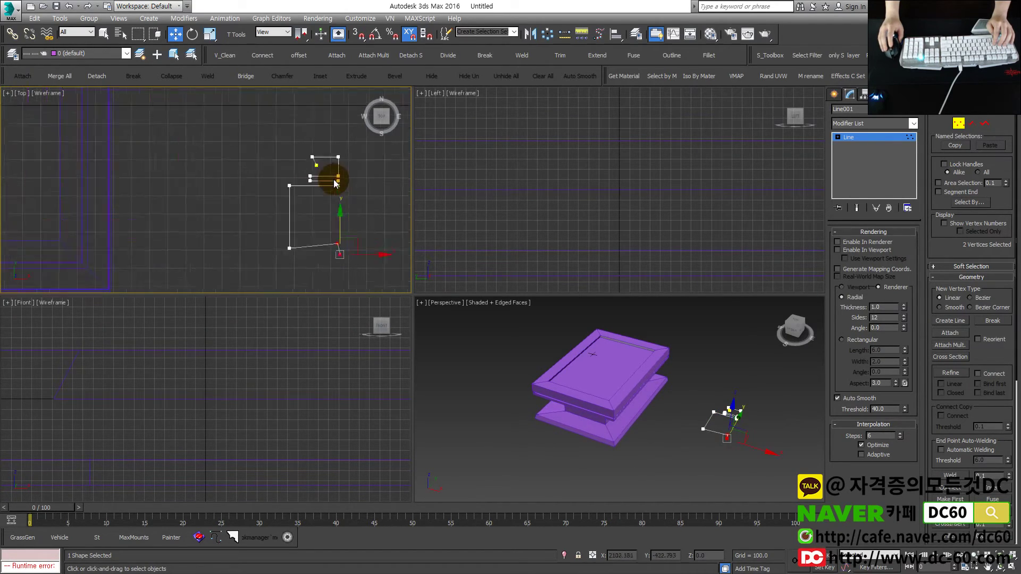
{"action": "scroll", "coordinate": [325, 171], "scroll_direction": "up", "scroll_amount": 1}
Step: Raise the four inner step vertices about 33.7 units and maximize the Perspective view
{"action": "left_click_drag", "start_coordinate": [364, 187], "coordinate": [374, 190]}
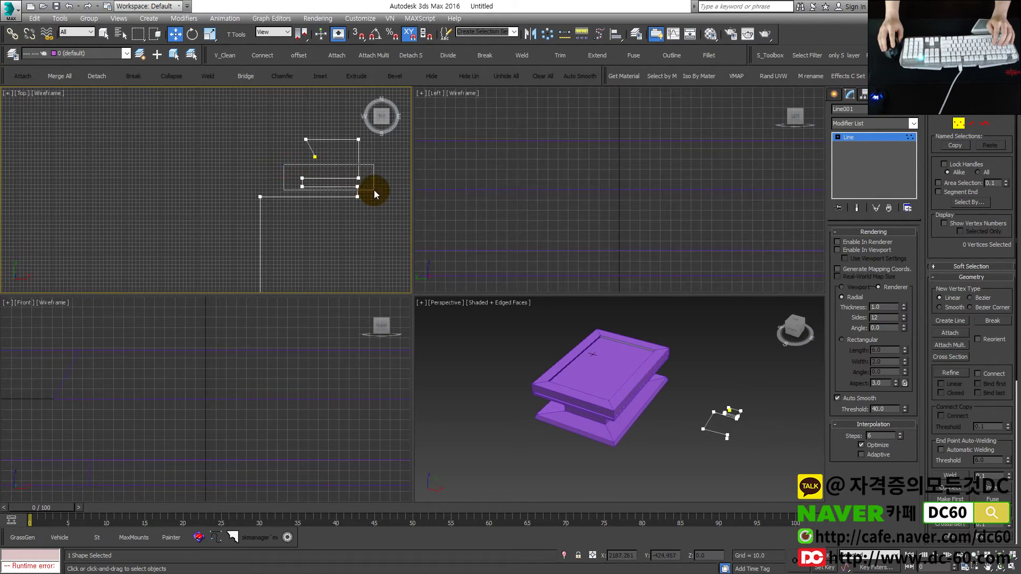
{"action": "mouse_move", "coordinate": [358, 154]}
{"action": "left_mouse_down"}
{"action": "mouse_move", "coordinate": [359, 141]}
{"action": "mouse_move", "coordinate": [360, 154]}
{"action": "left_mouse_up"}
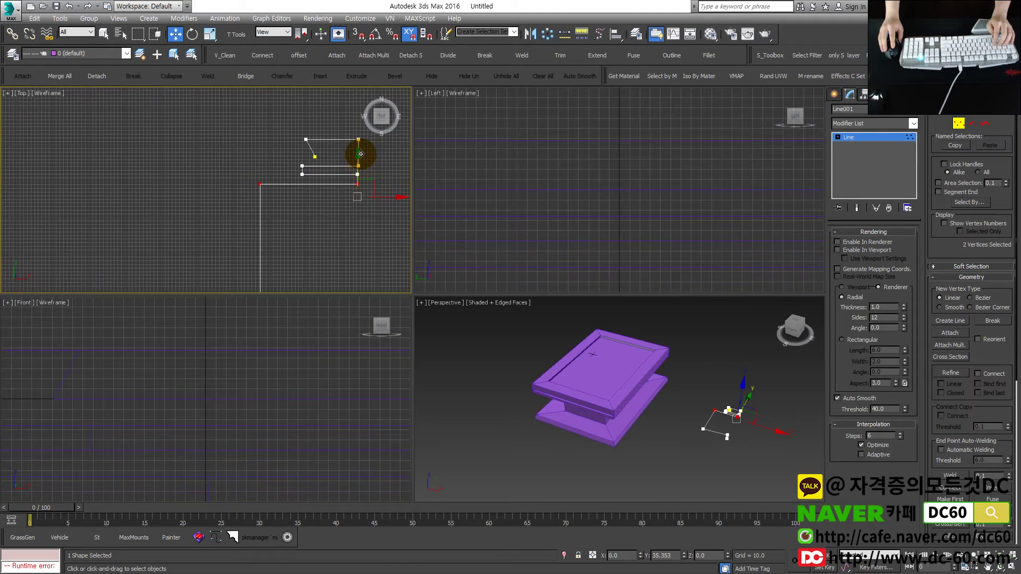
{"action": "right_click", "coordinate": [533, 365]}
{"action": "key", "text": "alt+w"}
Step: Pan and zoom around the reshaped table, then restore the four-viewport layout
{"action": "scroll", "coordinate": [382, 273], "scroll_direction": "up", "scroll_amount": 3}
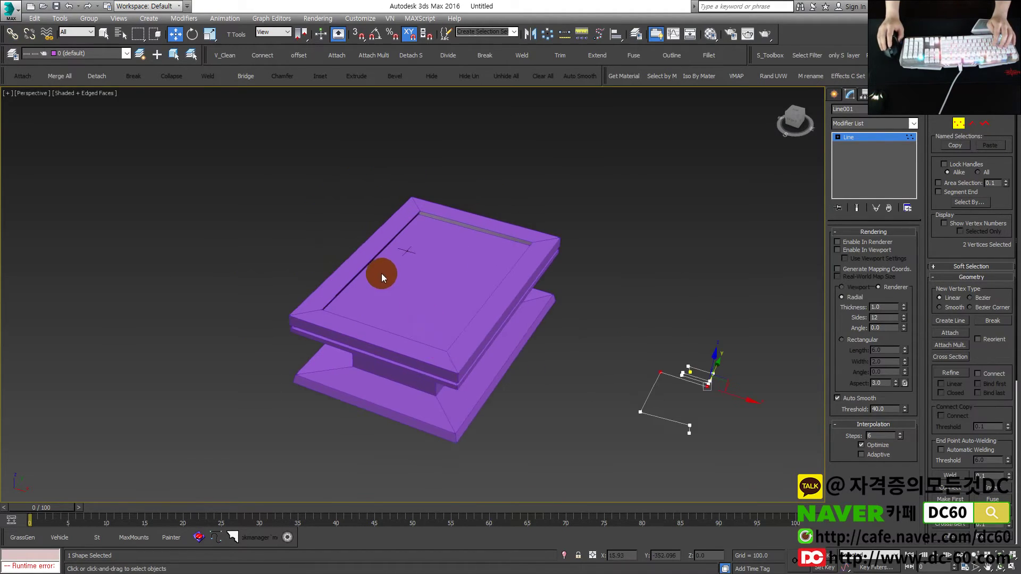
{"action": "scroll", "coordinate": [381, 273], "scroll_direction": "up", "scroll_amount": 3}
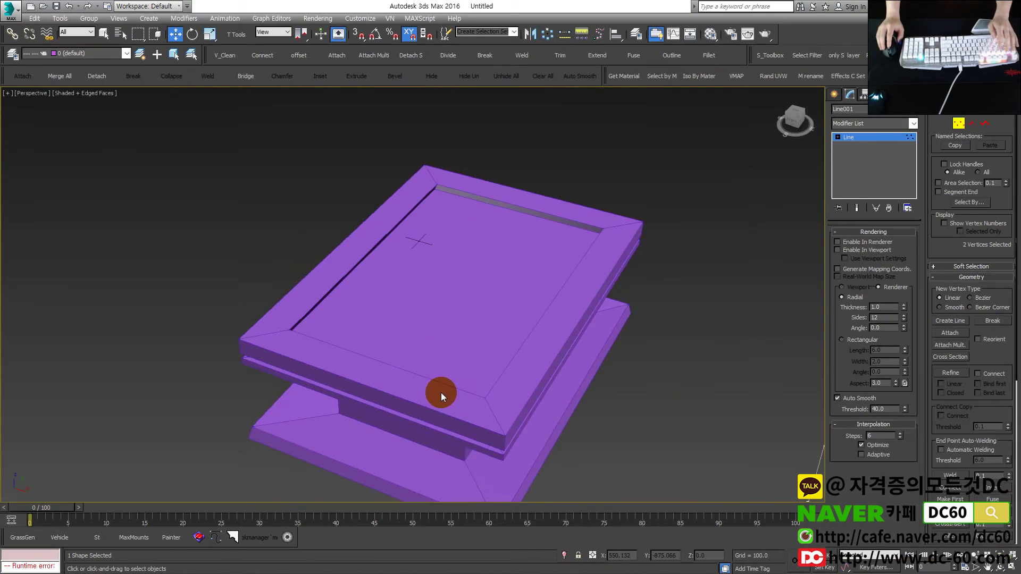
{"action": "mouse_move", "coordinate": [440, 392]}
{"action": "middle_mouse_down"}
{"action": "mouse_move", "coordinate": [501, 392]}
{"action": "mouse_move", "coordinate": [487, 353]}
{"action": "mouse_move", "coordinate": [499, 343]}
{"action": "middle_mouse_up"}
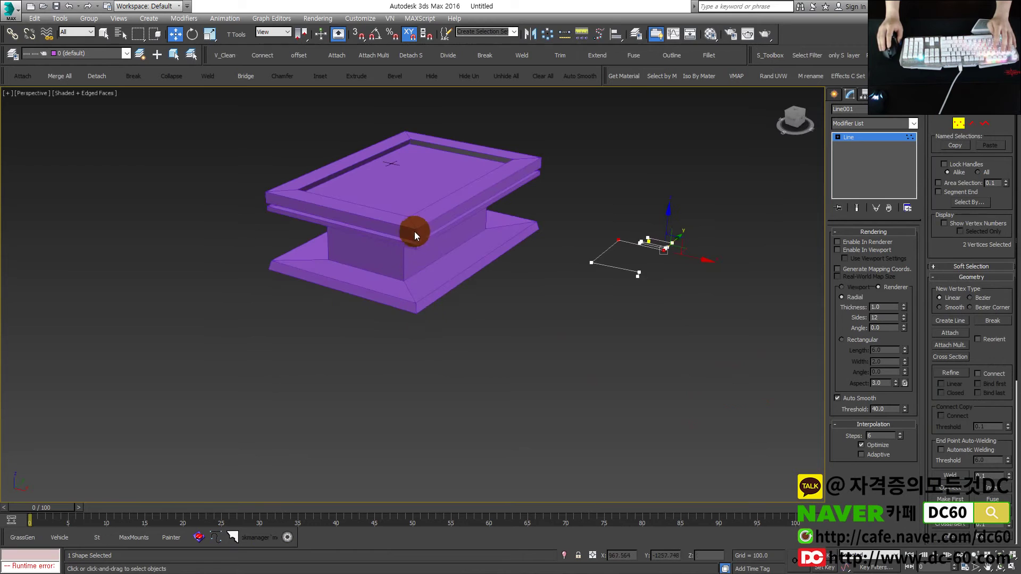
{"action": "scroll", "coordinate": [419, 228], "scroll_direction": "up", "scroll_amount": 5}
{"action": "middle_click_drag", "start_coordinate": [410, 235], "coordinate": [430, 323]}
{"action": "scroll", "coordinate": [509, 356], "scroll_direction": "down", "scroll_amount": 2}
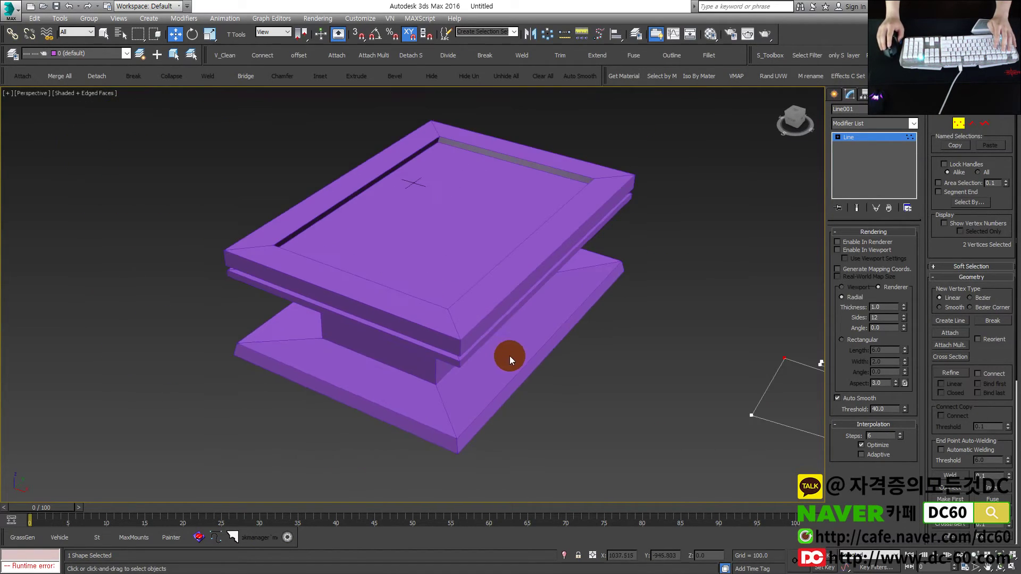
{"action": "key", "text": "alt+w"}
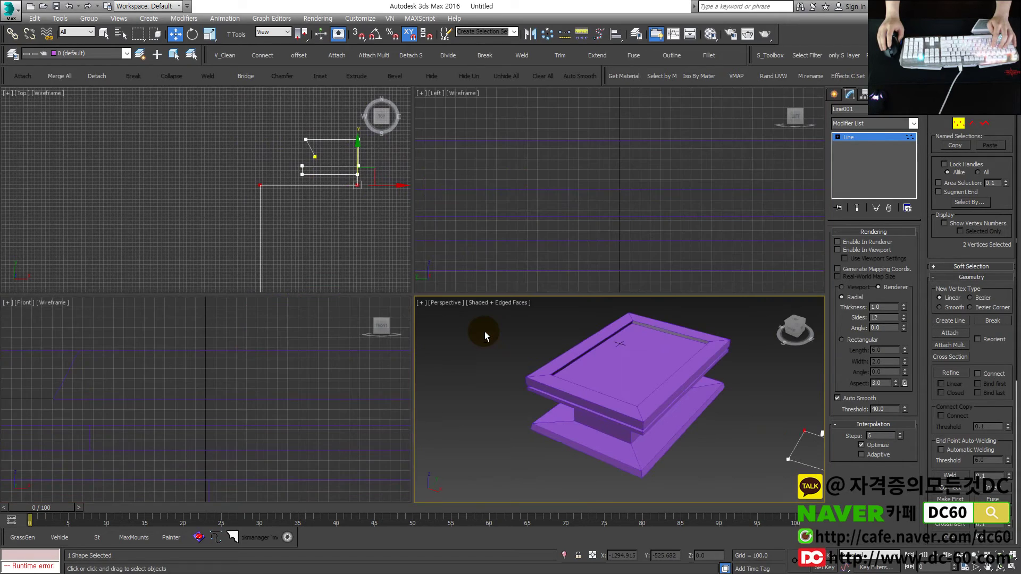
{"action": "scroll", "coordinate": [362, 239], "scroll_direction": "down", "scroll_amount": 3}
{"action": "scroll", "coordinate": [361, 239], "scroll_direction": "down", "scroll_amount": 1}
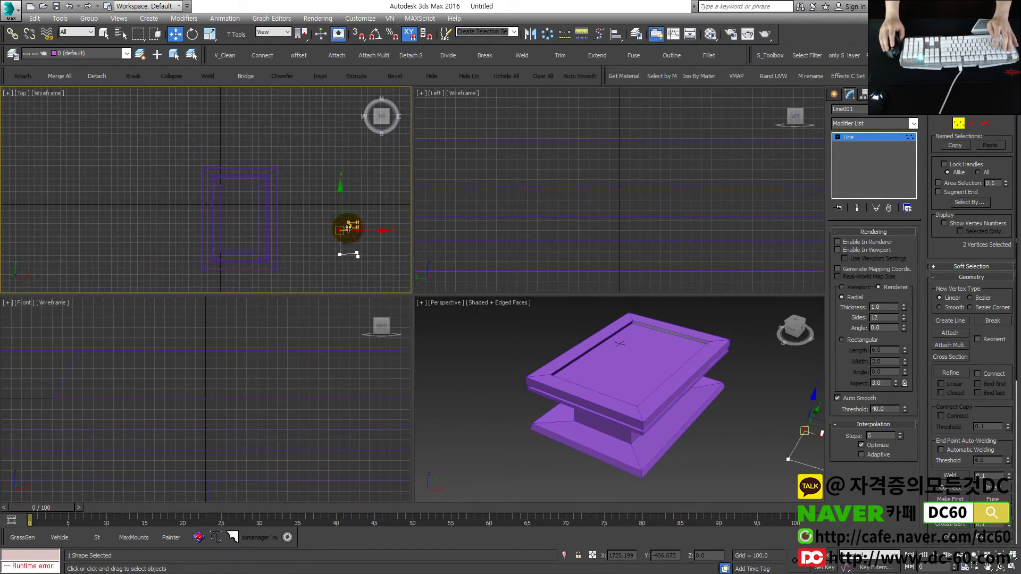
Step: Raise Rectangle001's Corner Radius from 0 to about 8.91 and hide edged faces
{"action": "key", "text": "1"}
{"action": "left_click", "coordinate": [269, 210]}
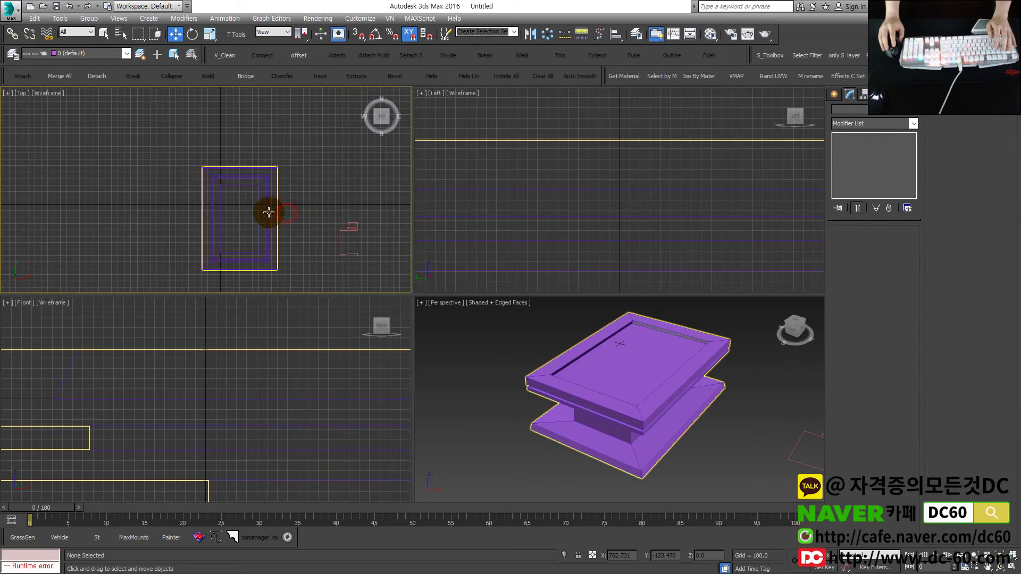
{"action": "key", "text": "alt+w"}
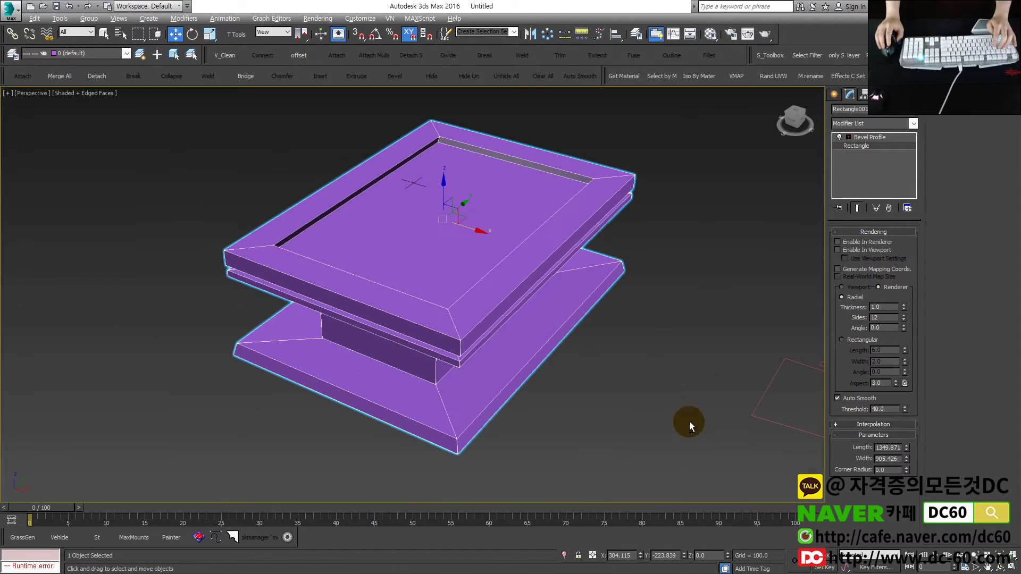
{"action": "left_click_drag", "start_coordinate": [908, 470], "coordinate": [902, 421]}
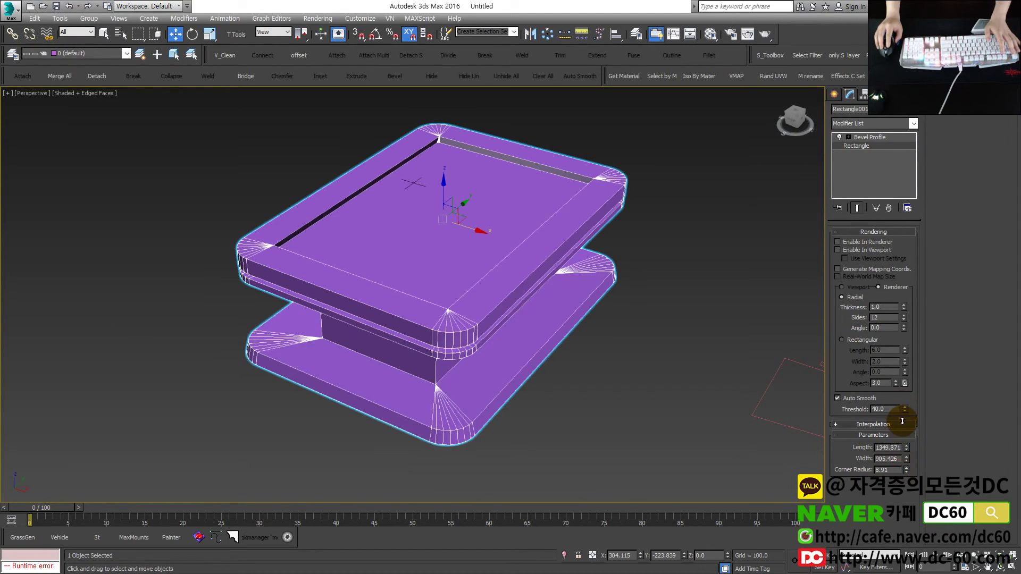
{"action": "left_click", "coordinate": [604, 399]}
{"action": "key", "text": "F4"}
Step: Render the Perspective view of the rounded stand, close the frame window, and restore four viewports
{"action": "mouse_move", "coordinate": [433, 307]}
{"action": "middle_mouse_down", "text": "alt"}
{"action": "mouse_move", "coordinate": [489, 308]}
{"action": "mouse_move", "coordinate": [483, 326]}
{"action": "mouse_move", "coordinate": [525, 326]}
{"action": "mouse_move", "coordinate": [565, 358]}
{"action": "middle_mouse_up", "text": "alt"}
{"action": "left_click", "coordinate": [508, 340]}
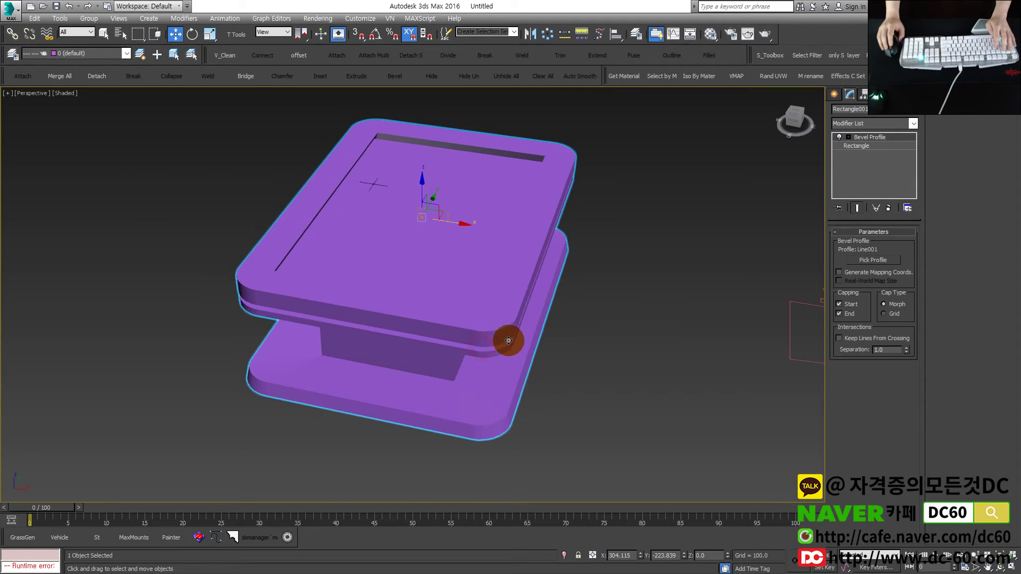
{"action": "key", "text": "F4"}
{"action": "key", "text": "F4"}
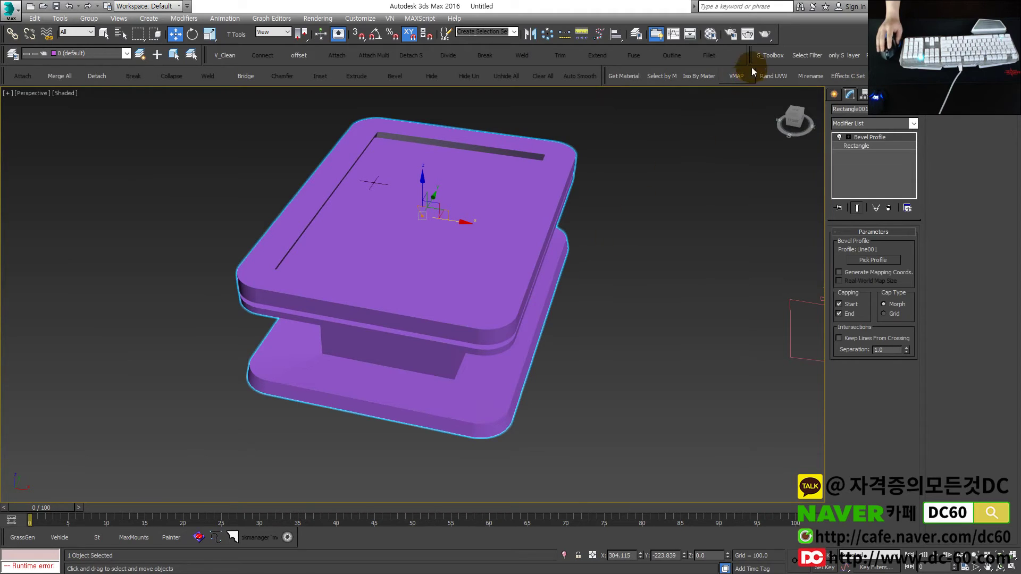
{"action": "left_click", "coordinate": [747, 34]}
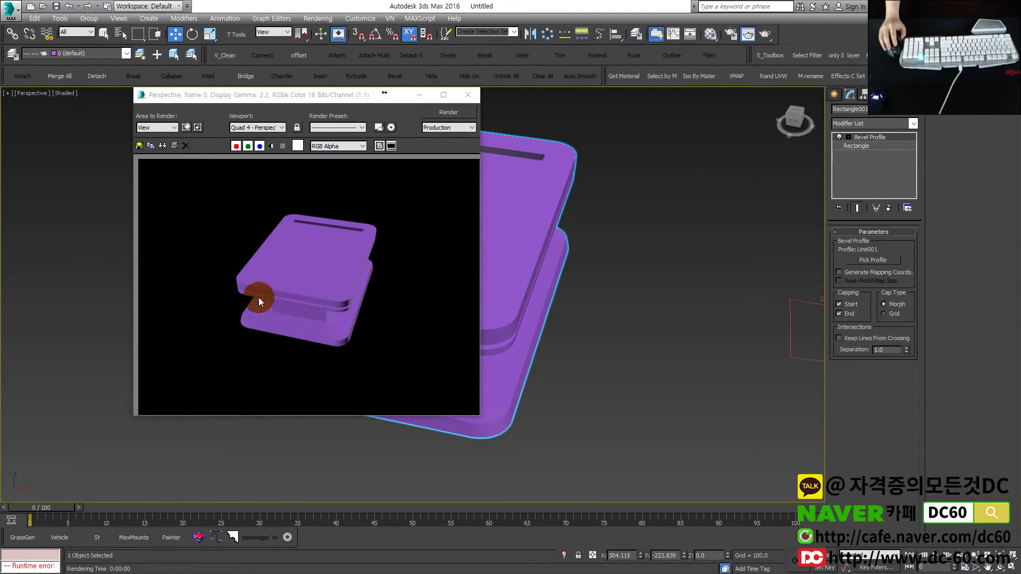
{"action": "left_click", "coordinate": [468, 94]}
{"action": "scroll", "coordinate": [538, 256], "scroll_direction": "up", "scroll_amount": 3}
{"action": "scroll", "coordinate": [539, 255], "scroll_direction": "down", "scroll_amount": 3}
{"action": "scroll", "coordinate": [538, 256], "scroll_direction": "down", "scroll_amount": 1}
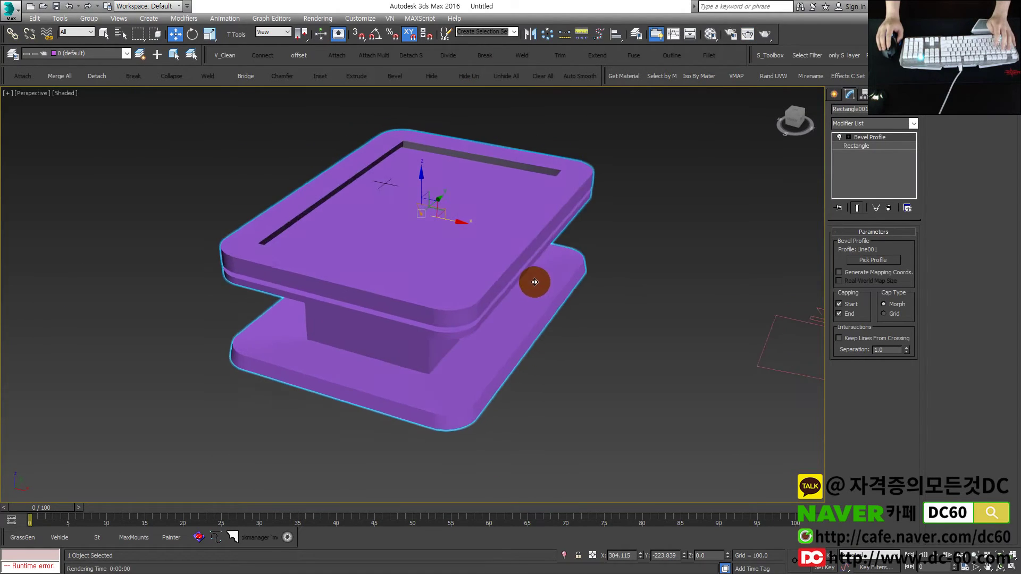
{"action": "scroll", "coordinate": [532, 280], "scroll_direction": "up", "scroll_amount": 2}
{"action": "scroll", "coordinate": [499, 276], "scroll_direction": "down", "scroll_amount": 2}
{"action": "key", "text": "alt+w"}
Step: Select Line001's stepped-section corner vertices in a maximized Top view
{"action": "left_click", "coordinate": [287, 234]}
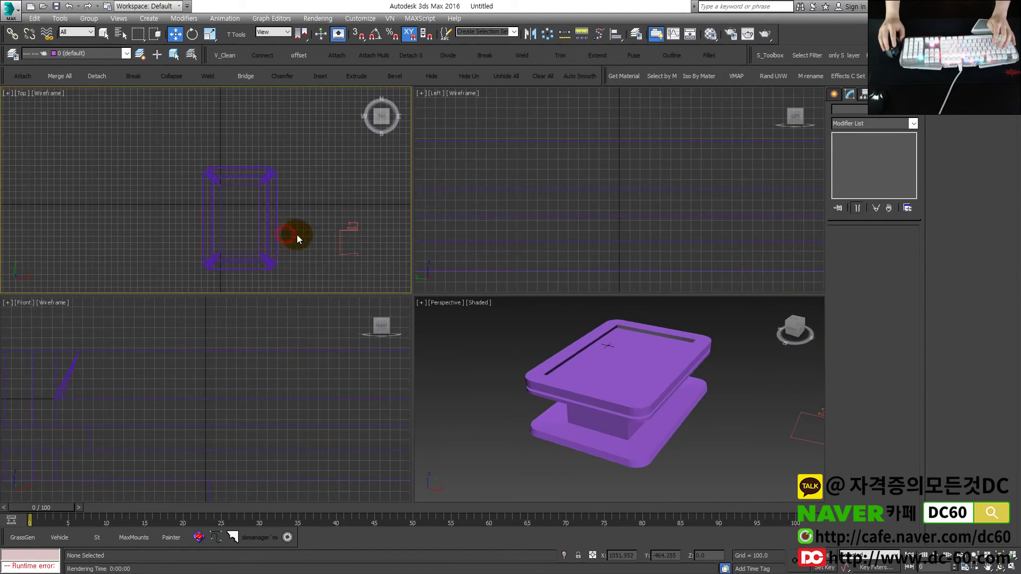
{"action": "scroll", "coordinate": [351, 240], "scroll_direction": "up", "scroll_amount": 3}
{"action": "left_click", "coordinate": [342, 221]}
{"action": "scroll", "coordinate": [346, 220], "scroll_direction": "up", "scroll_amount": 2}
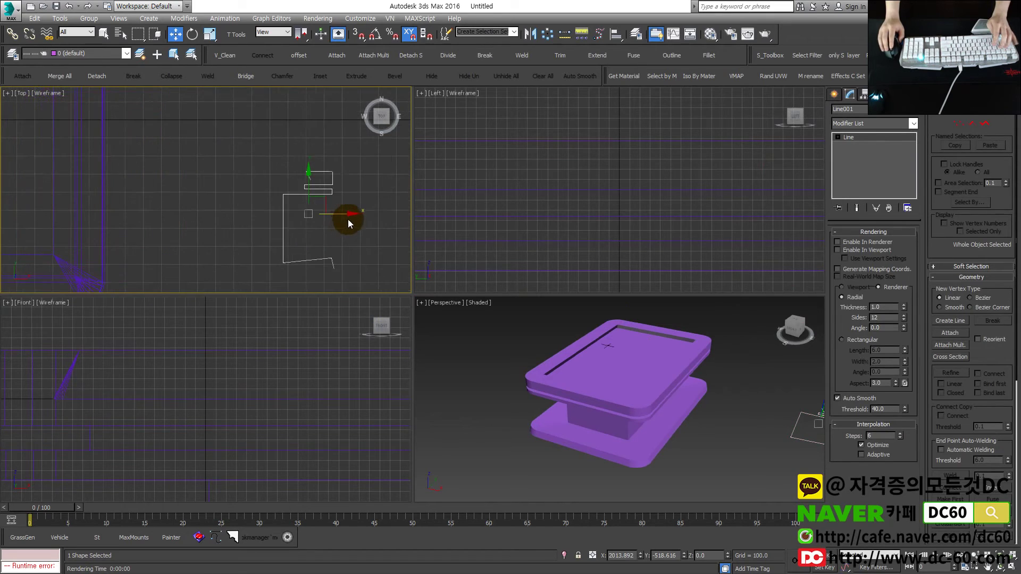
{"action": "key", "text": "1"}
{"action": "scroll", "coordinate": [317, 201], "scroll_direction": "up", "scroll_amount": 3}
{"action": "key", "text": "alt+w"}
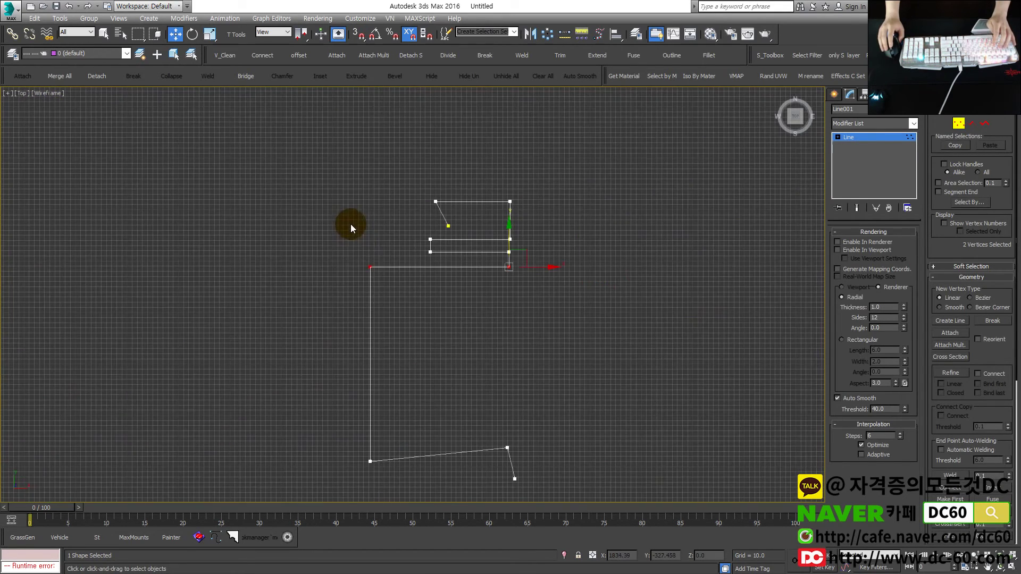
{"action": "left_click_drag", "start_coordinate": [345, 252], "coordinate": [397, 285]}
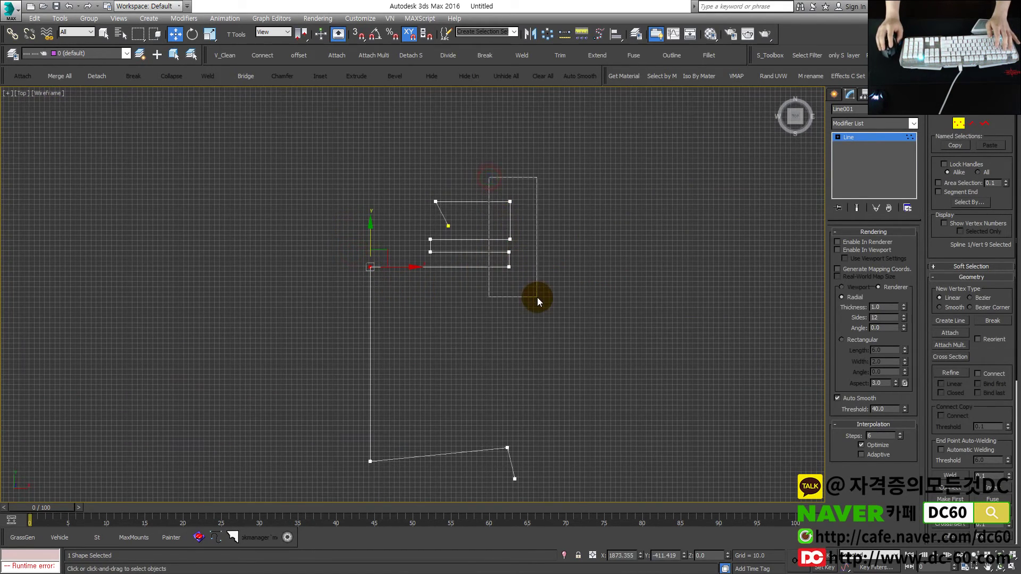
{"action": "left_click_drag", "start_coordinate": [443, 309], "coordinate": [662, 164]}
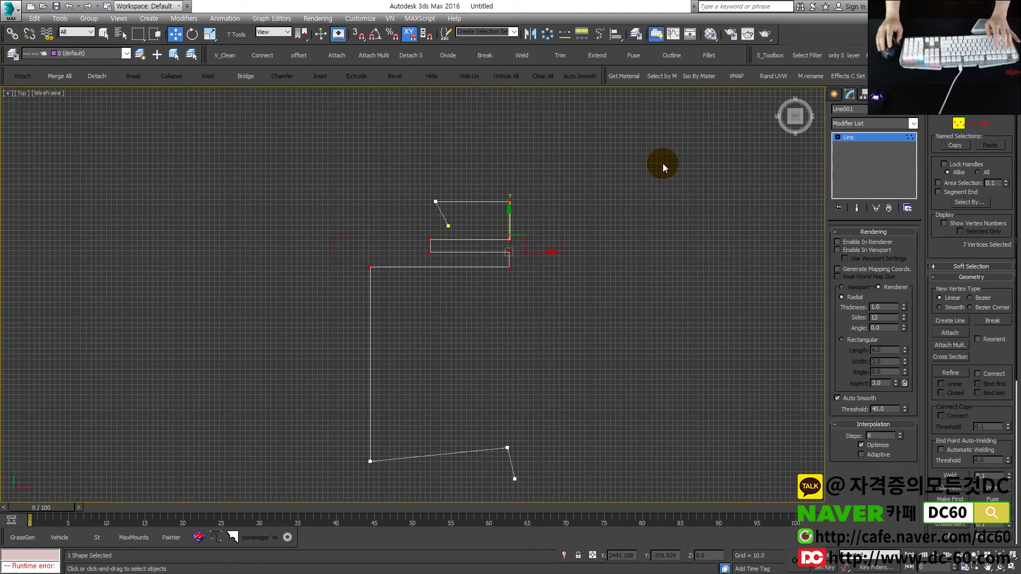
Step: Fillet the selected corner vertices and inspect the softened edges in Perspective
{"action": "left_click", "coordinate": [727, 62]}
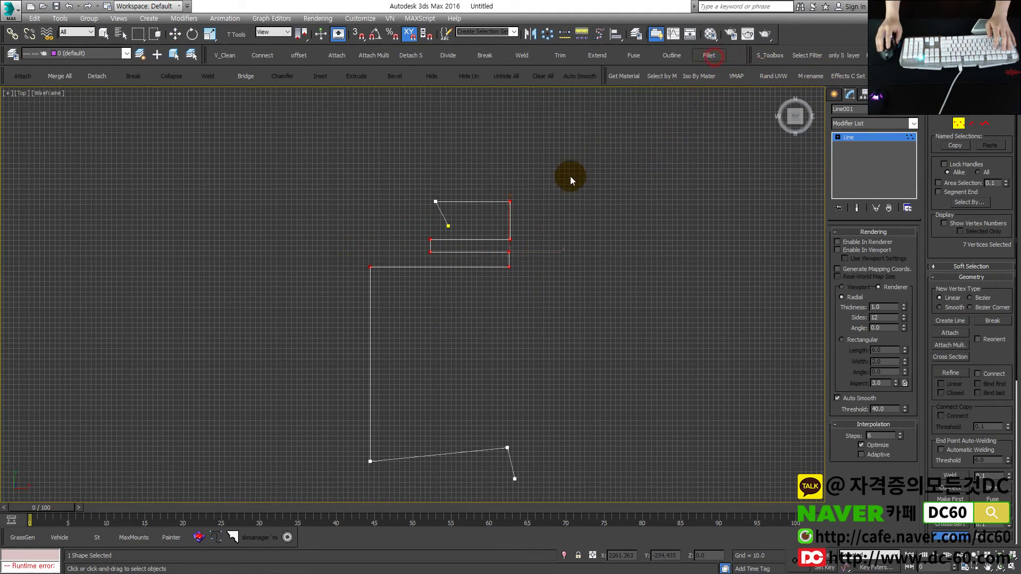
{"action": "scroll", "coordinate": [570, 178], "scroll_direction": "up", "scroll_amount": 2}
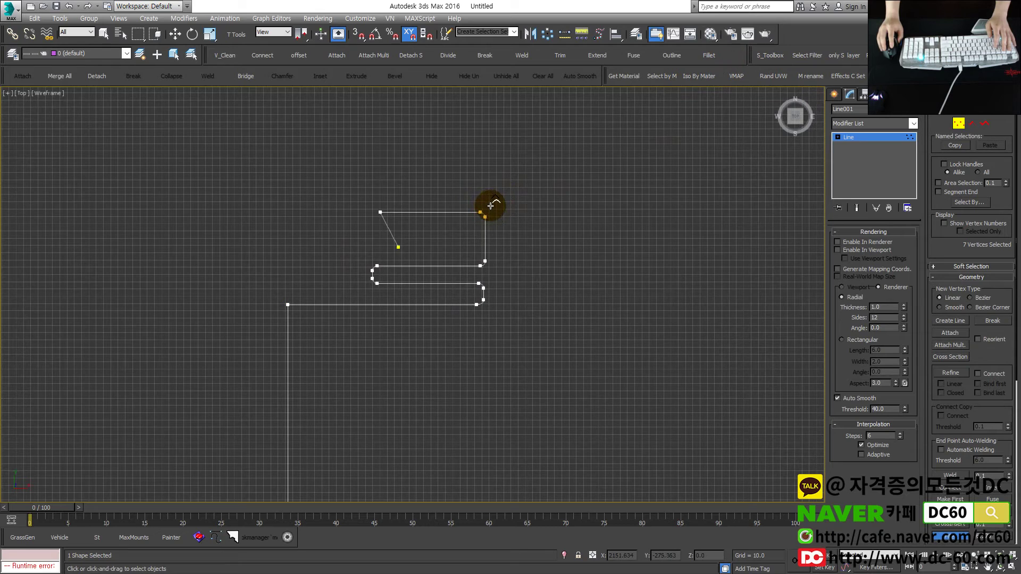
{"action": "key", "text": "alt+w"}
{"action": "scroll", "coordinate": [564, 351], "scroll_direction": "down", "scroll_amount": 2}
{"action": "key", "text": "alt+w"}
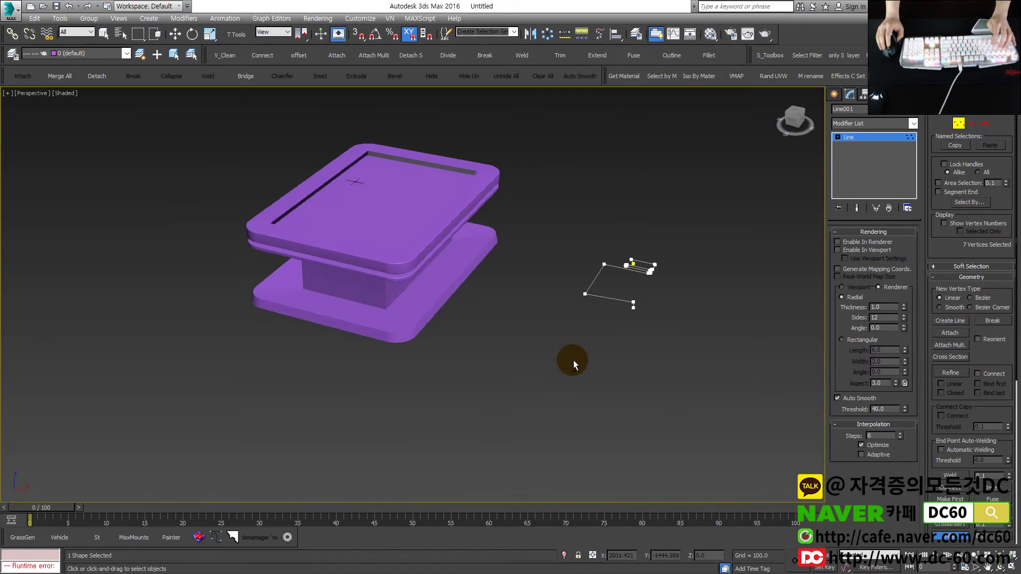
{"action": "middle_click_drag", "start_coordinate": [573, 359], "coordinate": [478, 294]}
{"action": "scroll", "coordinate": [478, 294], "scroll_direction": "up", "scroll_amount": 5}
{"action": "scroll", "coordinate": [492, 305], "scroll_direction": "up", "scroll_amount": 1}
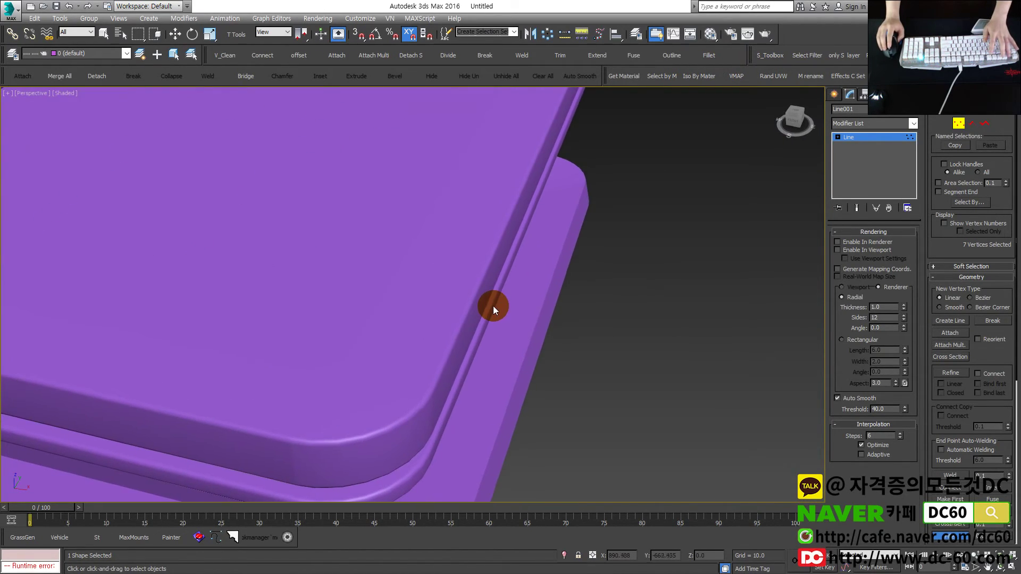
{"action": "scroll", "coordinate": [521, 282], "scroll_direction": "up", "scroll_amount": 2}
{"action": "mouse_move", "coordinate": [420, 373]}
{"action": "left_mouse_down"}
{"action": "mouse_move", "coordinate": [416, 410]}
{"action": "mouse_move", "coordinate": [523, 328]}
{"action": "left_mouse_up"}
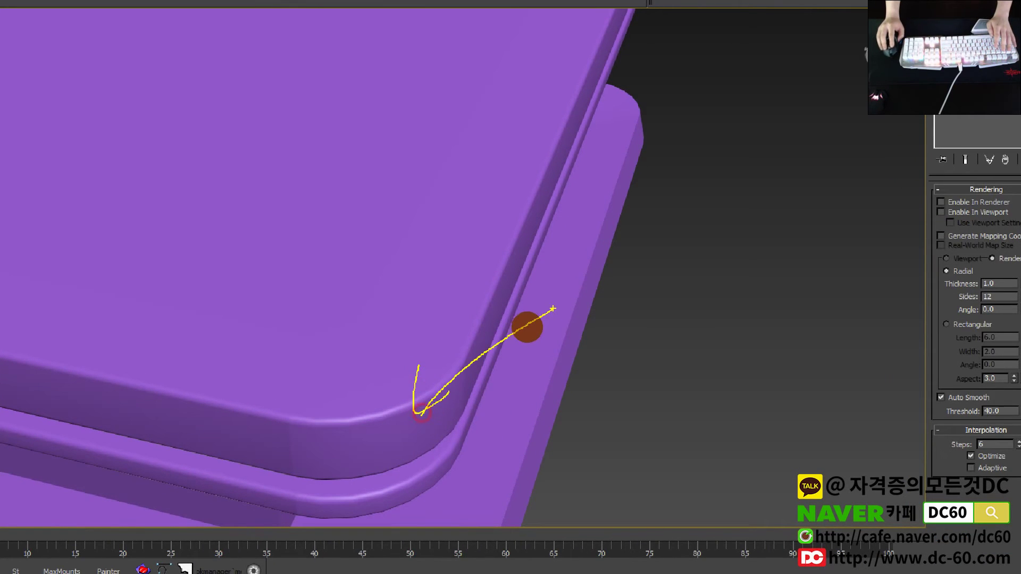
{"action": "left_click_drag", "start_coordinate": [444, 394], "coordinate": [425, 408]}
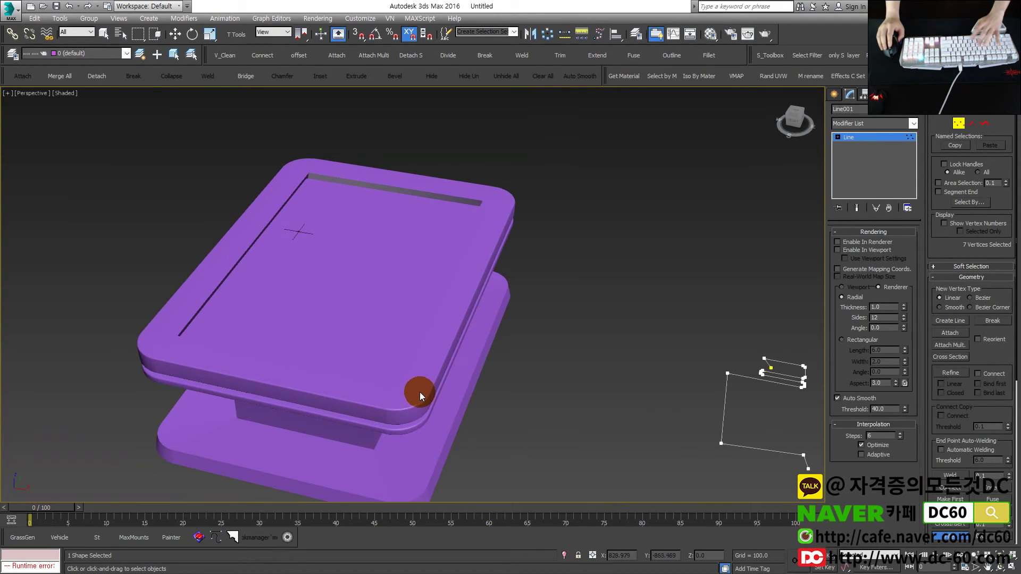
Step: Assign a material to the stand and set its diffuse colour to pure red
{"action": "key", "text": "m"}
{"action": "mouse_move", "coordinate": [220, 124]}
{"action": "left_mouse_down"}
{"action": "mouse_move", "coordinate": [517, 127]}
{"action": "mouse_move", "coordinate": [372, 319]}
{"action": "left_mouse_up"}
{"action": "left_click", "coordinate": [530, 368]}
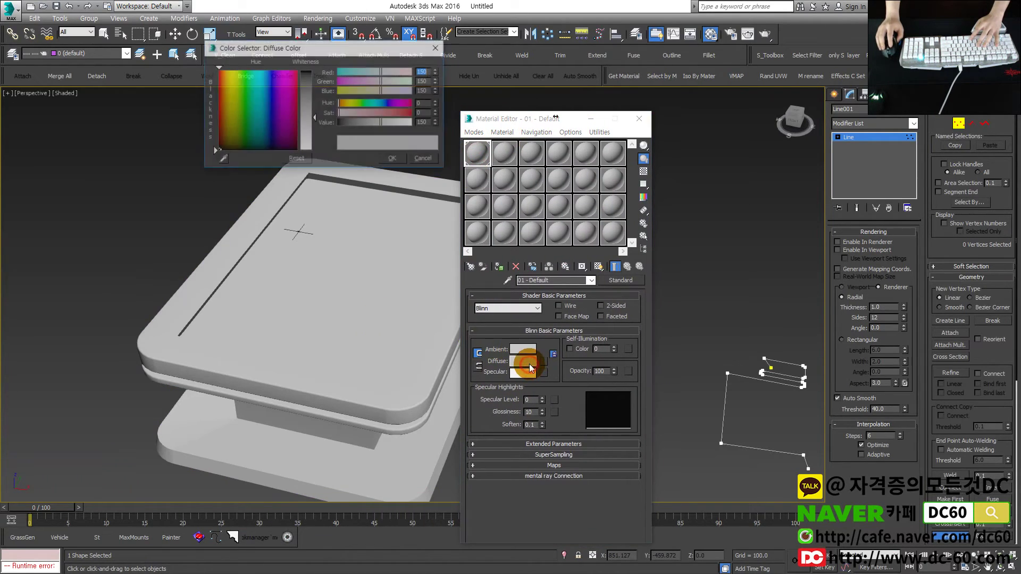
{"action": "left_click", "coordinate": [258, 140]}
{"action": "left_click", "coordinate": [295, 88]}
{"action": "left_click_drag", "start_coordinate": [322, 98], "coordinate": [308, 72]}
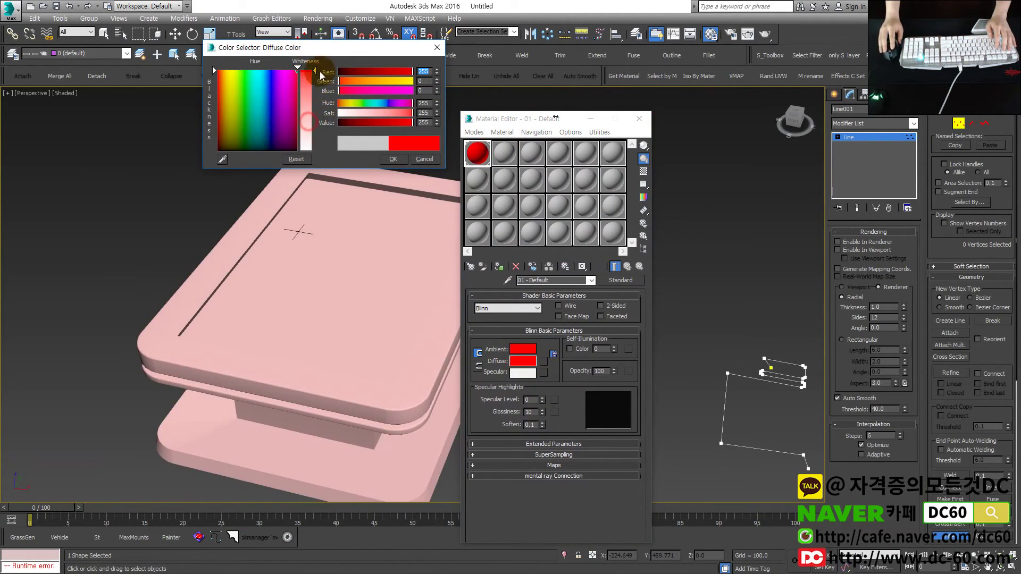
{"action": "left_click", "coordinate": [393, 159]}
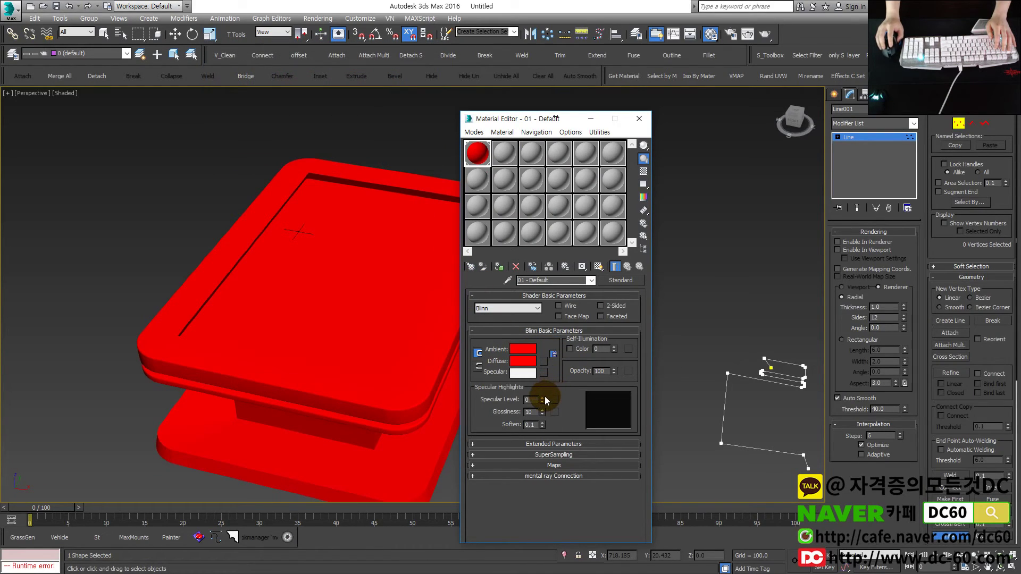
Step: Set Specular Level 242 and Glossiness 40, close the editor and orbit the red stand
{"action": "left_click_drag", "start_coordinate": [546, 385], "coordinate": [552, 319]}
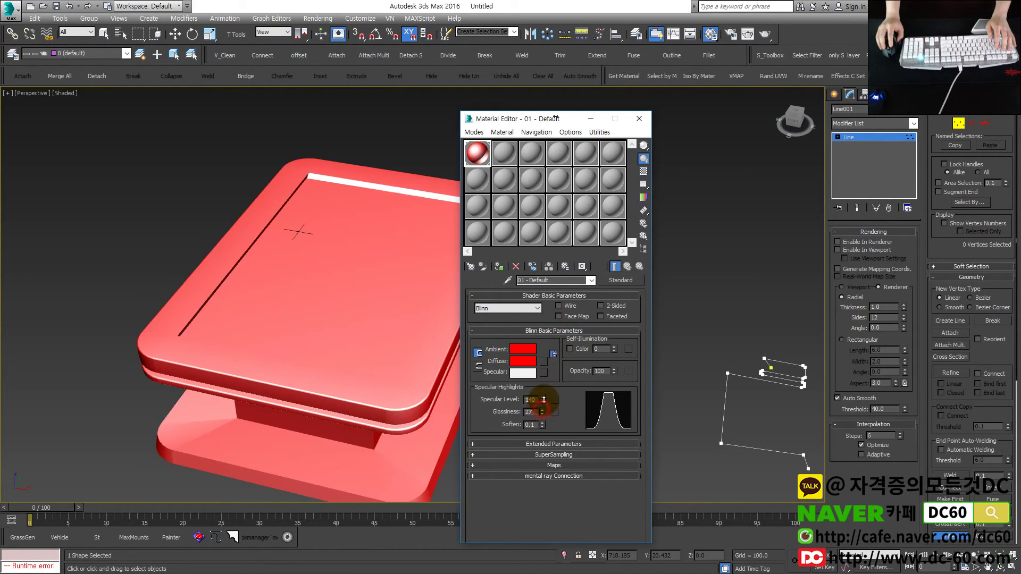
{"action": "left_click_drag", "start_coordinate": [545, 399], "coordinate": [542, 269]}
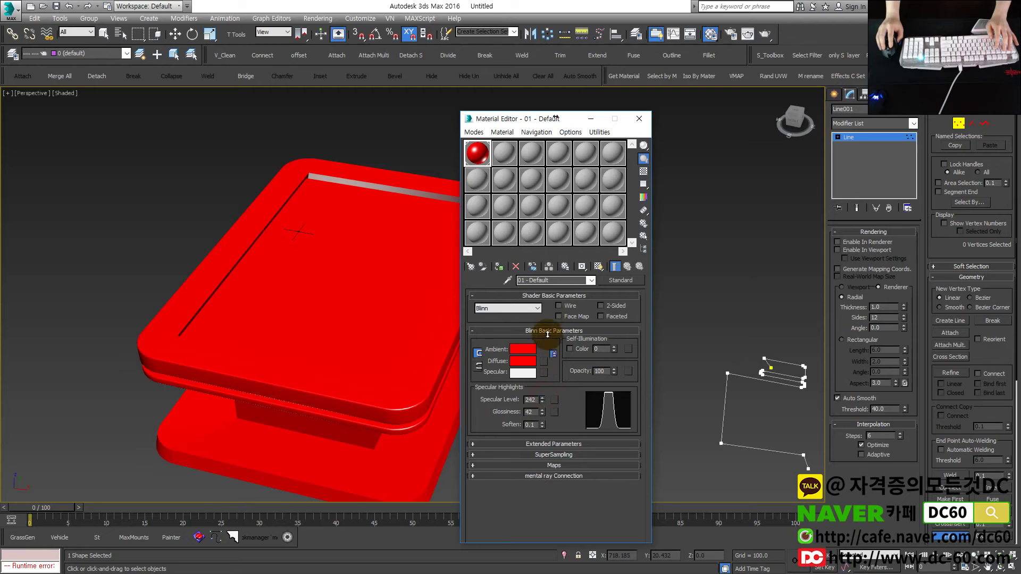
{"action": "left_click", "coordinate": [644, 122]}
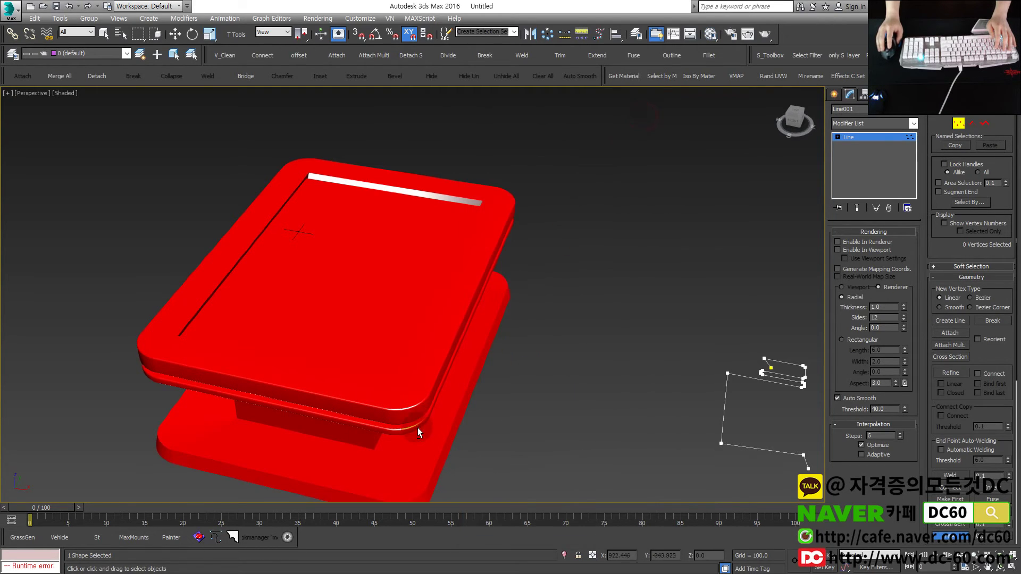
{"action": "mouse_move", "coordinate": [417, 428]}
{"action": "middle_mouse_down", "text": "alt"}
{"action": "mouse_move", "coordinate": [438, 385]}
{"action": "mouse_move", "coordinate": [422, 393]}
{"action": "mouse_move", "coordinate": [424, 375]}
{"action": "mouse_move", "coordinate": [423, 384]}
{"action": "mouse_move", "coordinate": [485, 271]}
{"action": "middle_mouse_up", "text": "alt"}
{"action": "scroll", "coordinate": [423, 394], "scroll_direction": "up", "scroll_amount": 5}
{"action": "scroll", "coordinate": [445, 366], "scroll_direction": "down", "scroll_amount": 1}
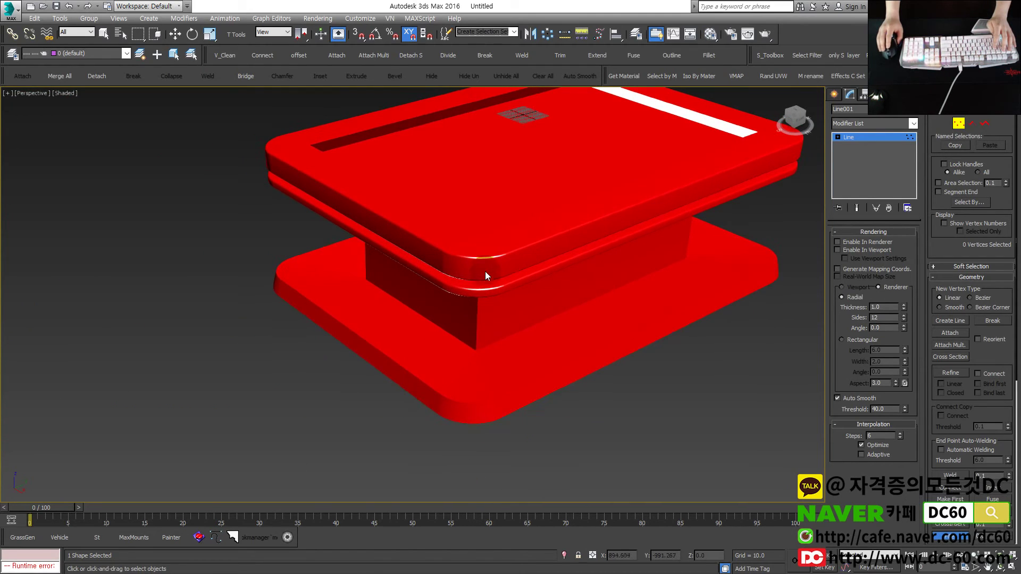
{"action": "scroll", "coordinate": [485, 271], "scroll_direction": "up", "scroll_amount": 3}
{"action": "scroll", "coordinate": [460, 321], "scroll_direction": "down", "scroll_amount": 3}
{"action": "scroll", "coordinate": [461, 321], "scroll_direction": "down", "scroll_amount": 5}
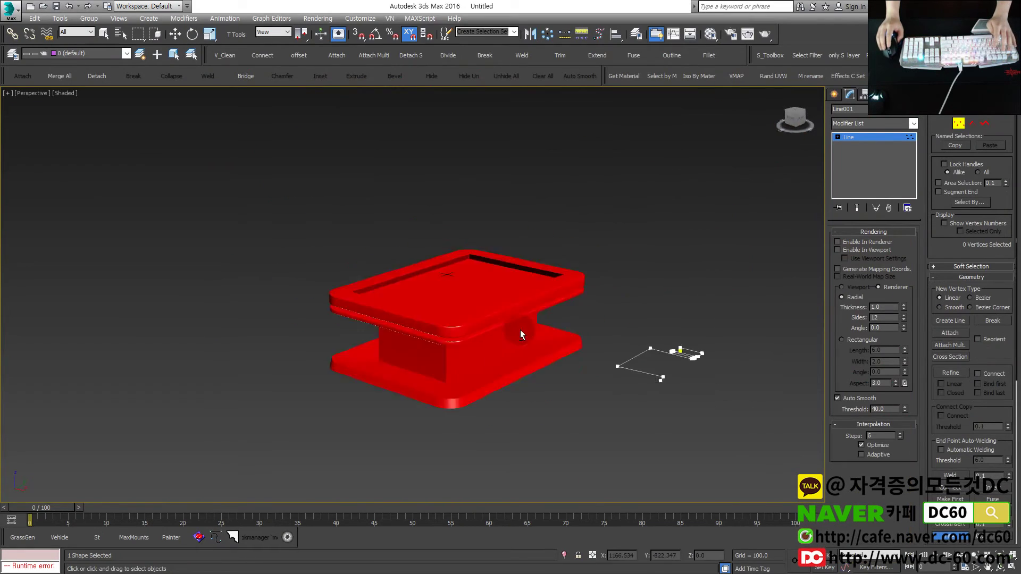
{"action": "mouse_move", "coordinate": [520, 329]}
{"action": "middle_mouse_down", "text": "alt"}
{"action": "mouse_move", "coordinate": [463, 382]}
{"action": "mouse_move", "coordinate": [494, 394]}
{"action": "middle_mouse_up", "text": "alt"}
{"action": "scroll", "coordinate": [378, 377], "scroll_direction": "up", "scroll_amount": 3}
{"action": "scroll", "coordinate": [381, 374], "scroll_direction": "down", "scroll_amount": 3}
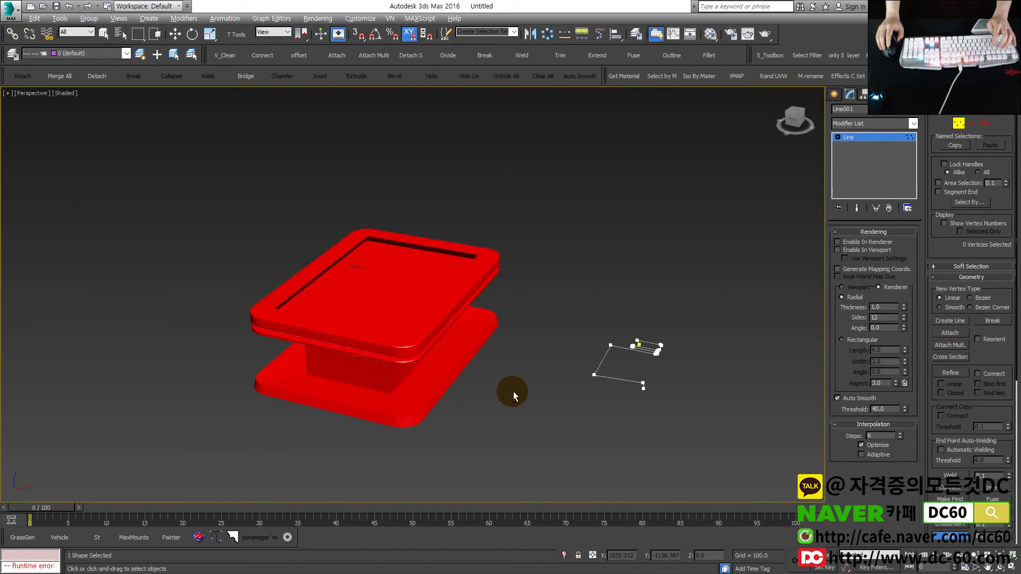
{"action": "key", "text": "alt+w"}
{"action": "key", "text": "alt+w"}
Step: Fillet the lower-right bend vertex of the profile line
{"action": "scroll", "coordinate": [320, 328], "scroll_direction": "up", "scroll_amount": 3}
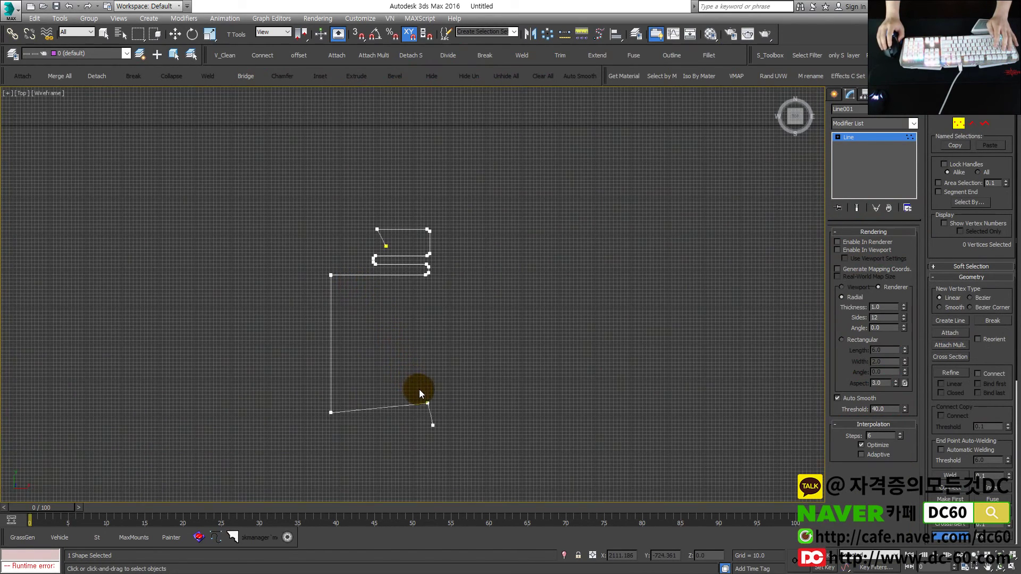
{"action": "scroll", "coordinate": [420, 393], "scroll_direction": "down", "scroll_amount": 2}
{"action": "key", "text": "w"}
{"action": "key", "text": "1"}
{"action": "left_click", "coordinate": [457, 358]}
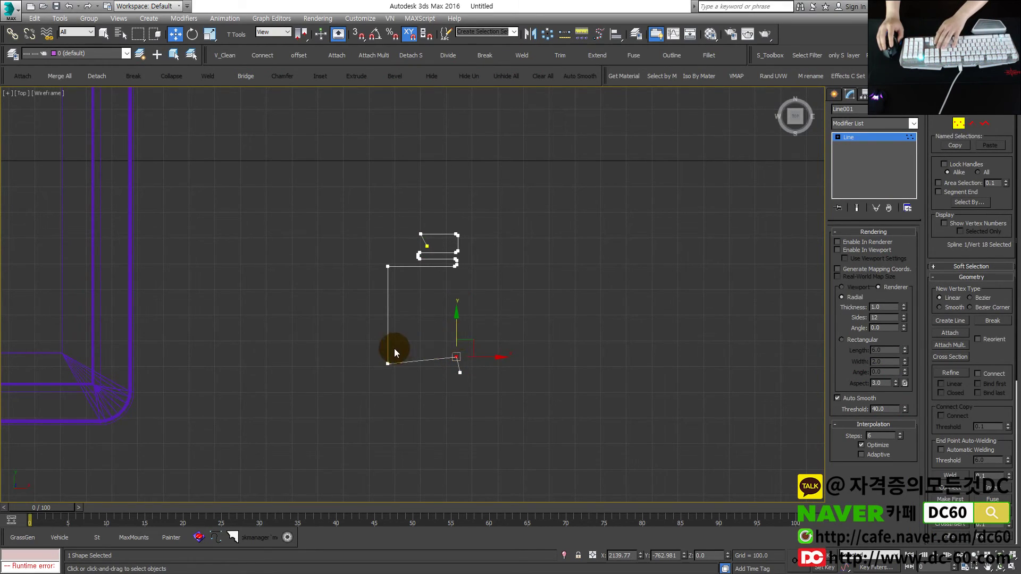
{"action": "left_click", "coordinate": [388, 363]}
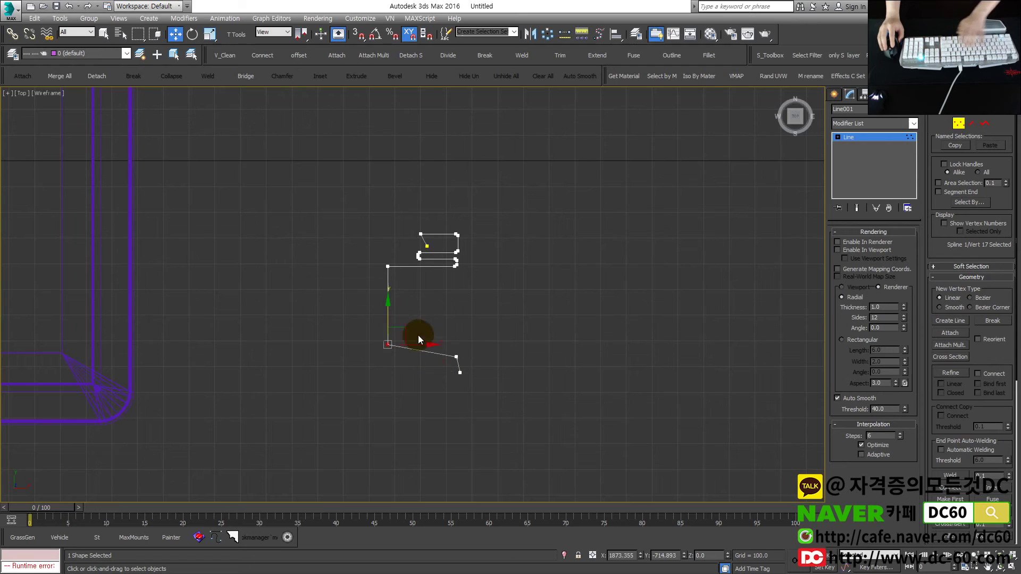
{"action": "scroll", "coordinate": [425, 340], "scroll_direction": "up", "scroll_amount": 1}
{"action": "left_click", "coordinate": [464, 364]}
{"action": "scroll", "coordinate": [465, 366], "scroll_direction": "up", "scroll_amount": 2}
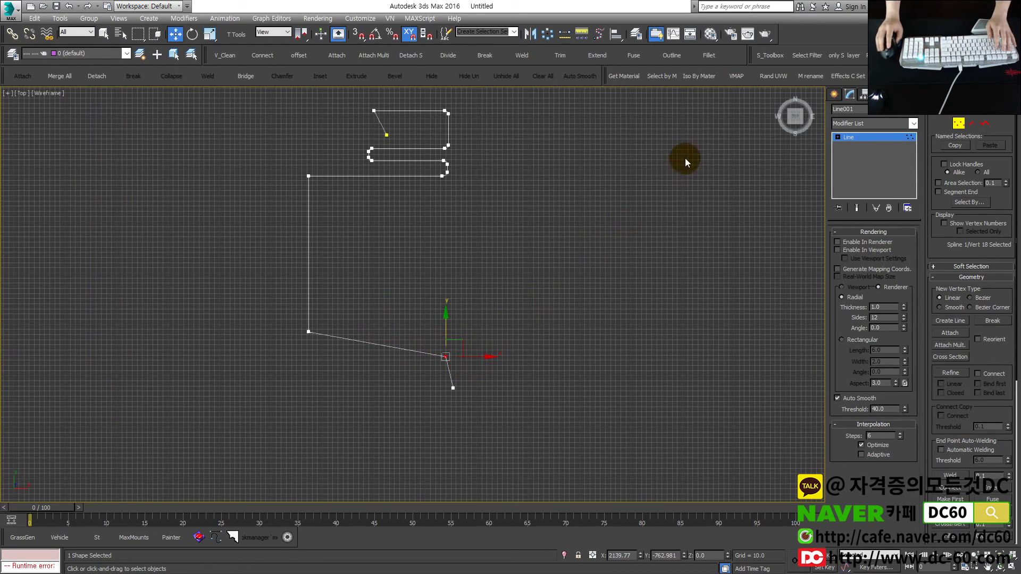
{"action": "left_click", "coordinate": [712, 57]}
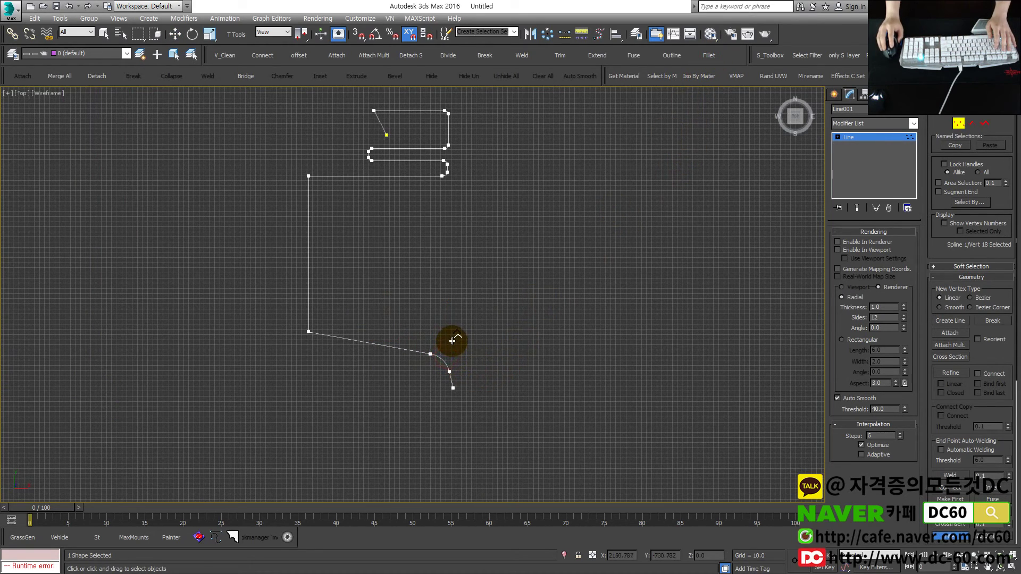
{"action": "middle_click_drag", "start_coordinate": [433, 335], "coordinate": [513, 371]}
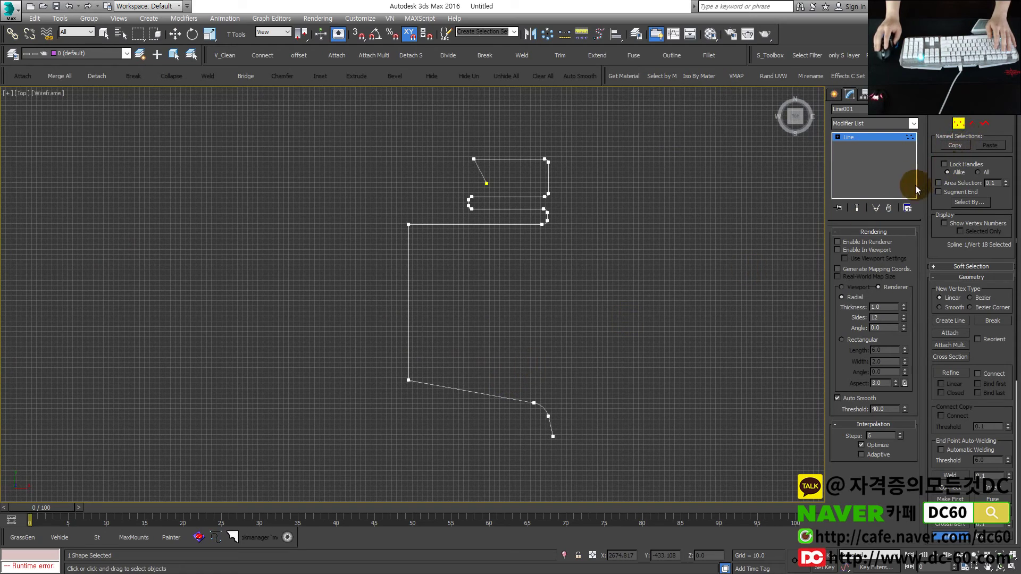
{"action": "key", "text": "w"}
Step: Refine a vertex on the vertical edge, make it Smooth and pull it left
{"action": "key", "text": "1"}
{"action": "key", "text": "1"}
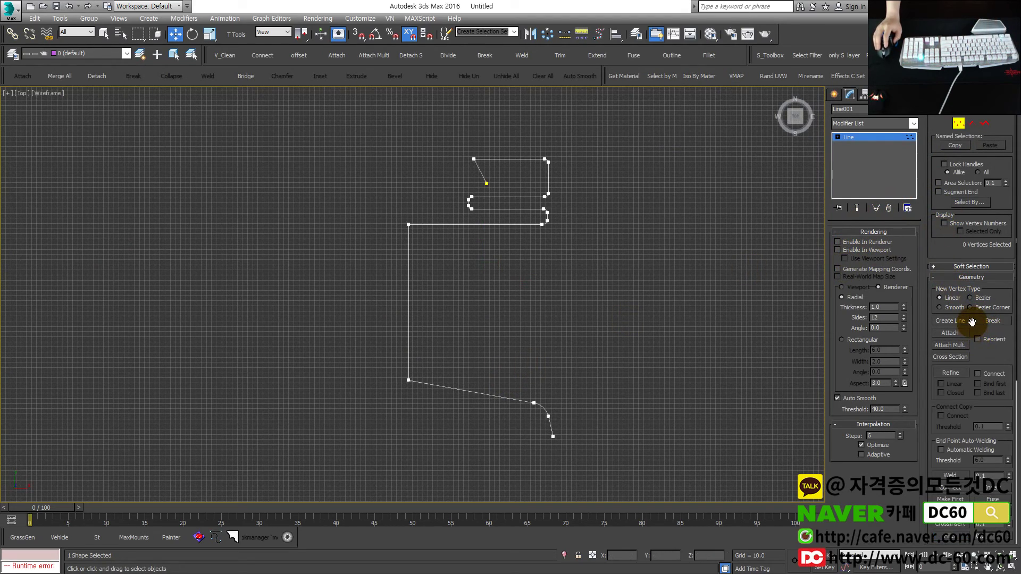
{"action": "left_click", "coordinate": [950, 372]}
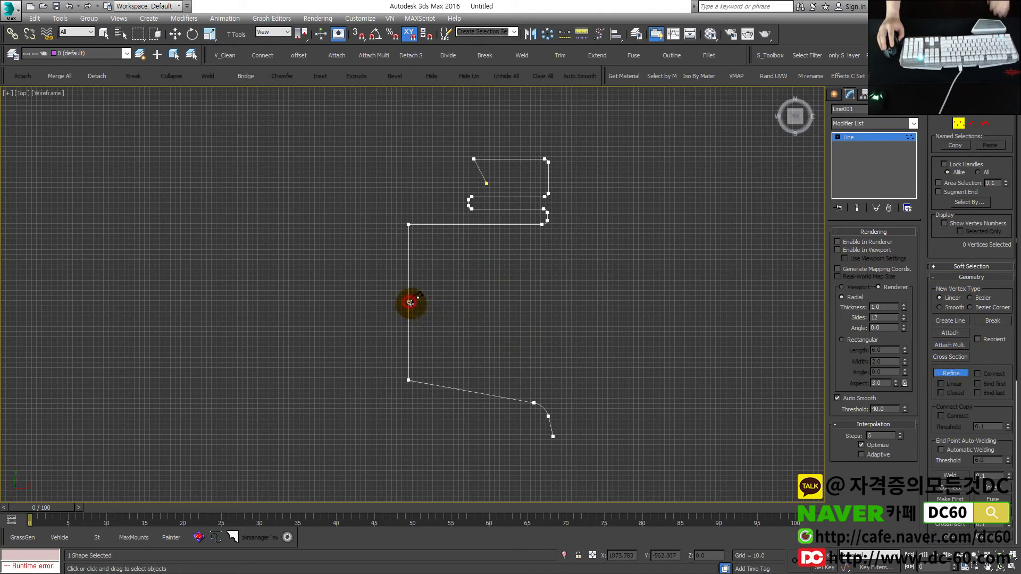
{"action": "left_click", "coordinate": [411, 303]}
{"action": "right_click", "coordinate": [420, 308]}
{"action": "left_click", "coordinate": [407, 304]}
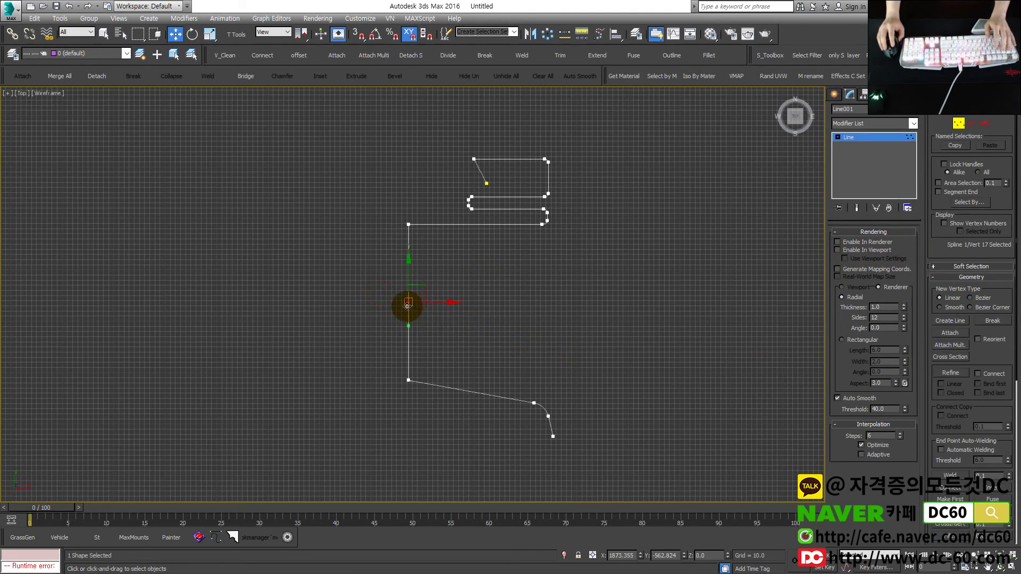
{"action": "right_click", "coordinate": [408, 306]}
{"action": "left_click", "coordinate": [389, 247]}
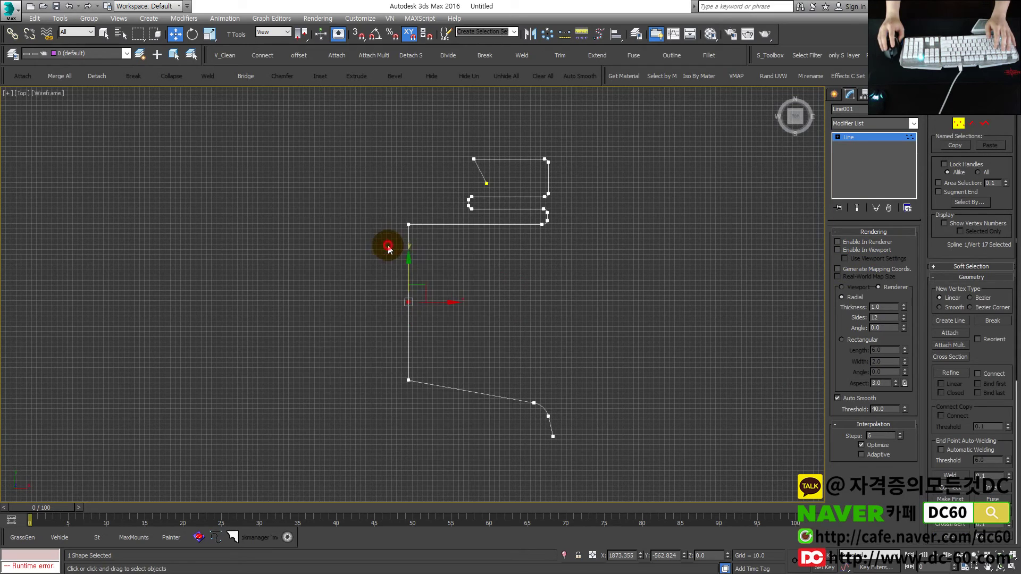
{"action": "left_click_drag", "start_coordinate": [438, 301], "coordinate": [397, 304]}
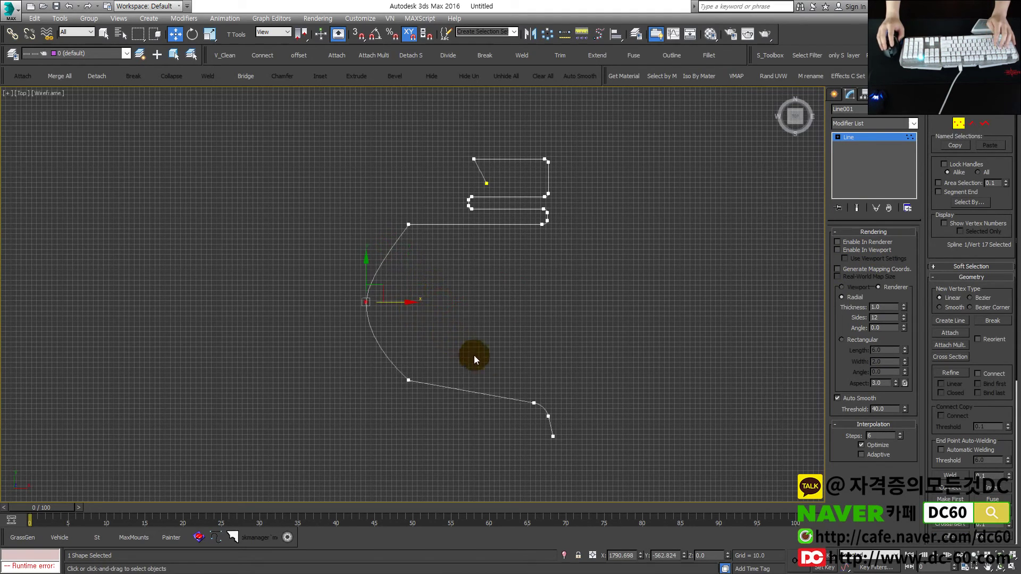
{"action": "key", "text": "alt+w"}
{"action": "key", "text": "alt+w"}
Step: Orbit, zoom and pan to view the stand's curved, waisted column from above and the side
{"action": "scroll", "coordinate": [465, 382], "scroll_direction": "up", "scroll_amount": 3}
{"action": "scroll", "coordinate": [375, 390], "scroll_direction": "up", "scroll_amount": 2}
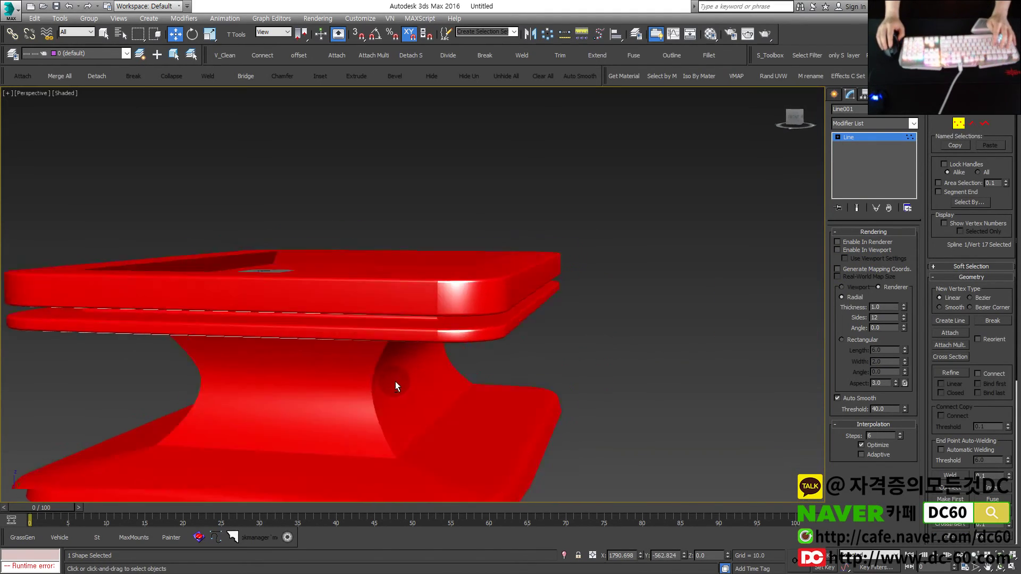
{"action": "scroll", "coordinate": [395, 381], "scroll_direction": "down", "scroll_amount": 5}
{"action": "scroll", "coordinate": [406, 381], "scroll_direction": "down", "scroll_amount": 3}
{"action": "mouse_move", "coordinate": [402, 391]}
{"action": "middle_mouse_down", "text": "alt"}
{"action": "mouse_move", "coordinate": [440, 374]}
{"action": "mouse_move", "coordinate": [378, 416]}
{"action": "mouse_move", "coordinate": [370, 391]}
{"action": "middle_mouse_up", "text": "alt"}
{"action": "scroll", "coordinate": [422, 332], "scroll_direction": "up", "scroll_amount": 4}
{"action": "mouse_move", "coordinate": [422, 331]}
{"action": "middle_mouse_down", "text": "alt"}
{"action": "mouse_move", "coordinate": [447, 331]}
{"action": "mouse_move", "coordinate": [400, 359]}
{"action": "mouse_move", "coordinate": [416, 366]}
{"action": "middle_mouse_up", "text": "alt"}
{"action": "scroll", "coordinate": [432, 371], "scroll_direction": "up", "scroll_amount": 2}
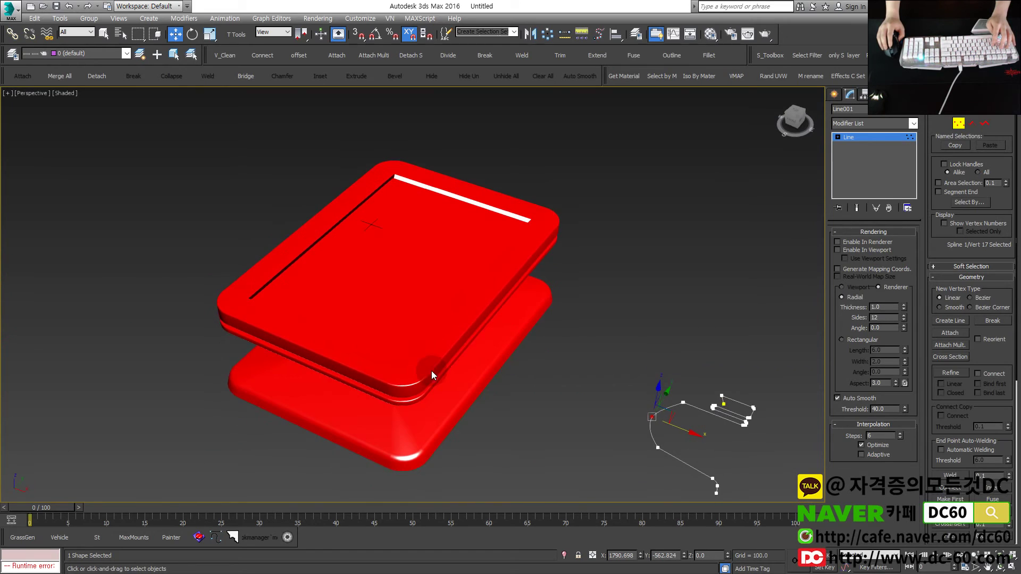
{"action": "mouse_move", "coordinate": [373, 333]}
{"action": "middle_mouse_down", "text": "alt"}
{"action": "mouse_move", "coordinate": [451, 358]}
{"action": "mouse_move", "coordinate": [461, 339]}
{"action": "mouse_move", "coordinate": [408, 331]}
{"action": "mouse_move", "coordinate": [573, 372]}
{"action": "mouse_move", "coordinate": [455, 349]}
{"action": "mouse_move", "coordinate": [466, 378]}
{"action": "mouse_move", "coordinate": [543, 403]}
{"action": "mouse_move", "coordinate": [293, 353]}
{"action": "mouse_move", "coordinate": [288, 362]}
{"action": "middle_mouse_up", "text": "alt"}
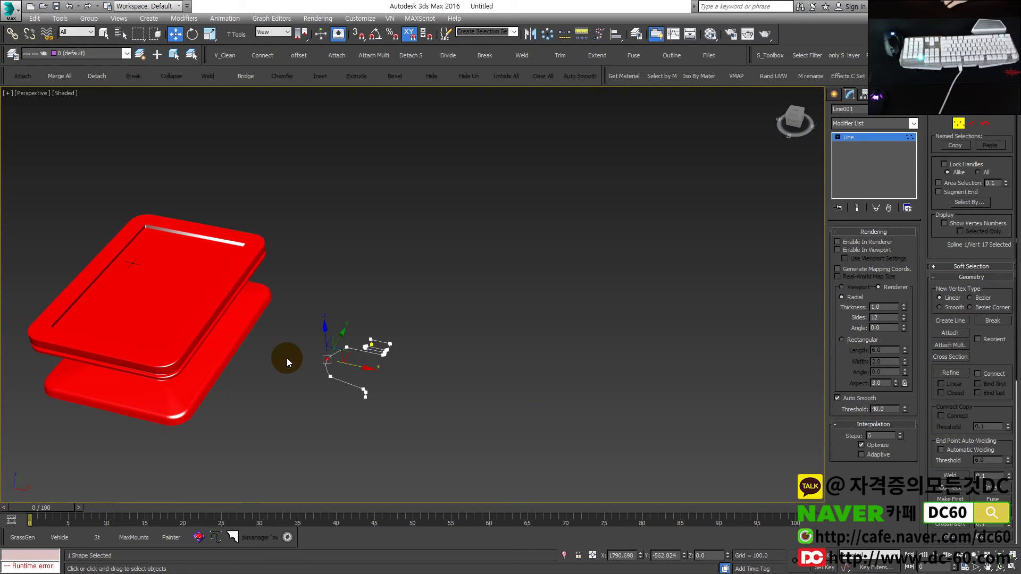
{"action": "mouse_move", "coordinate": [286, 358]}
{"action": "middle_mouse_down"}
{"action": "mouse_move", "coordinate": [392, 375]}
{"action": "mouse_move", "coordinate": [382, 371]}
{"action": "middle_mouse_up"}
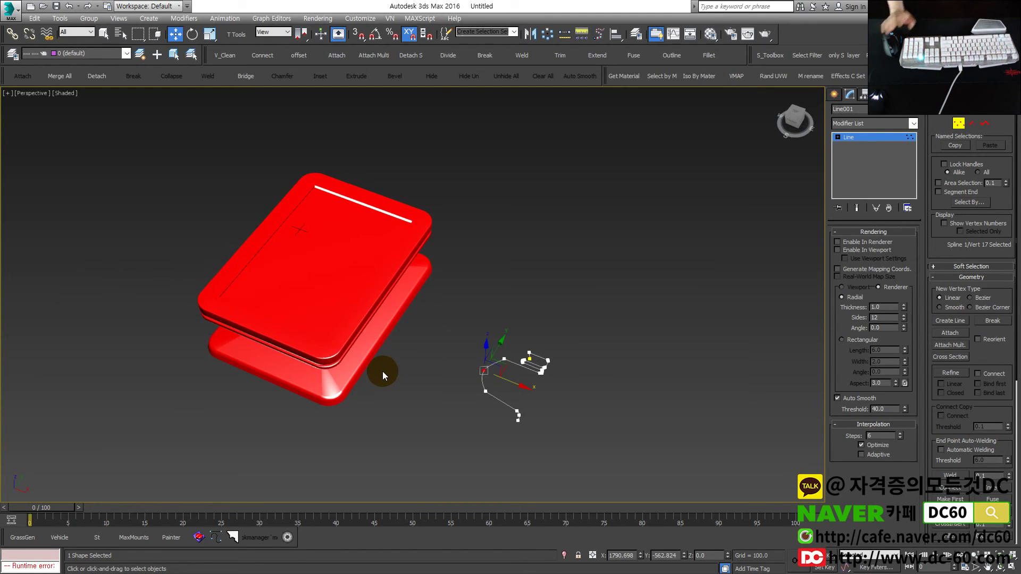
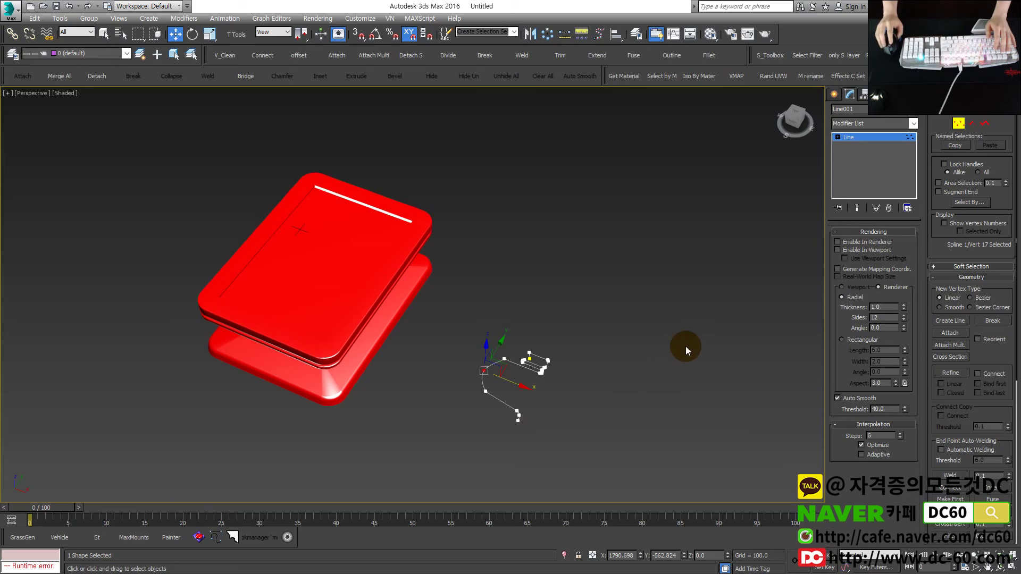
Step: Switch from 3ds Max to the AutoCAD window showing Drawing20.dwg
{"action": "key", "text": "alt+Tab"}
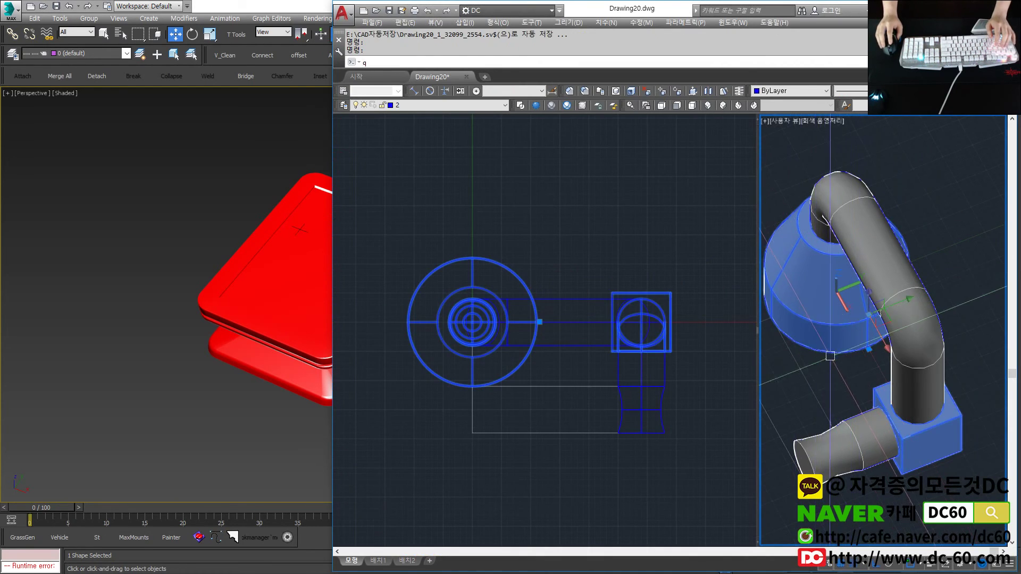
Step: Show the pipe model in a single full viewport in 2D Wireframe style
{"action": "key", "text": "Return"}
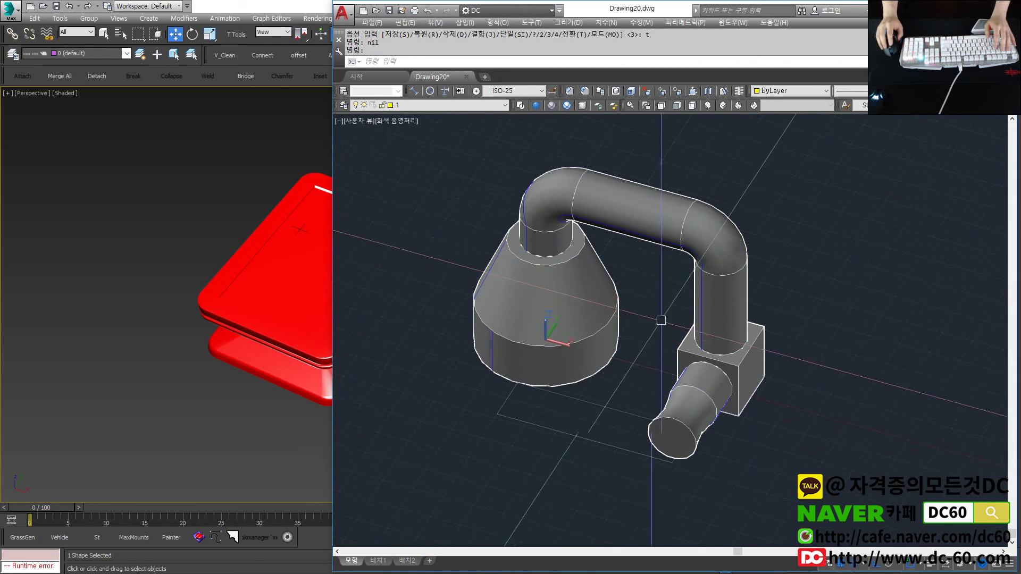
{"action": "type", "text": "vscurrent"}
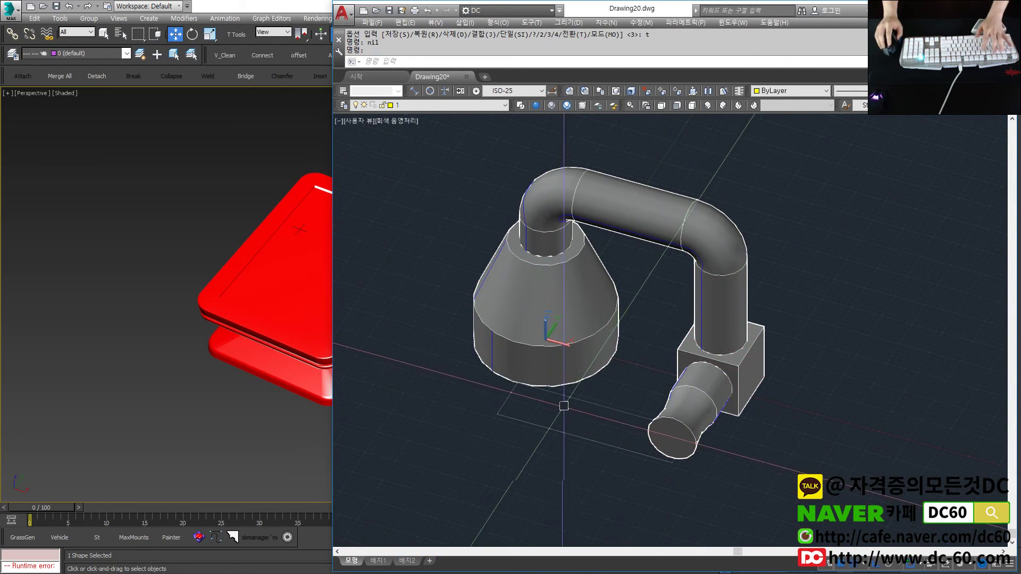
{"action": "key", "text": "Return"}
{"action": "type", "text": "2"}
{"action": "key", "text": "Return"}
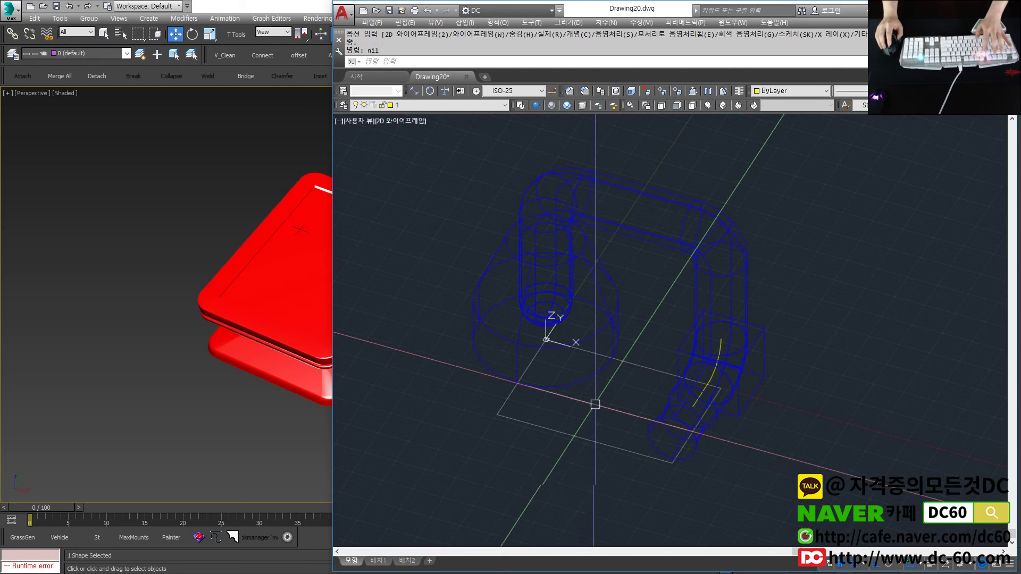
Step: Open the reference PDF at the View Point exercise figure beside the AutoCAD drawing
{"action": "key", "text": "alt+Tab"}
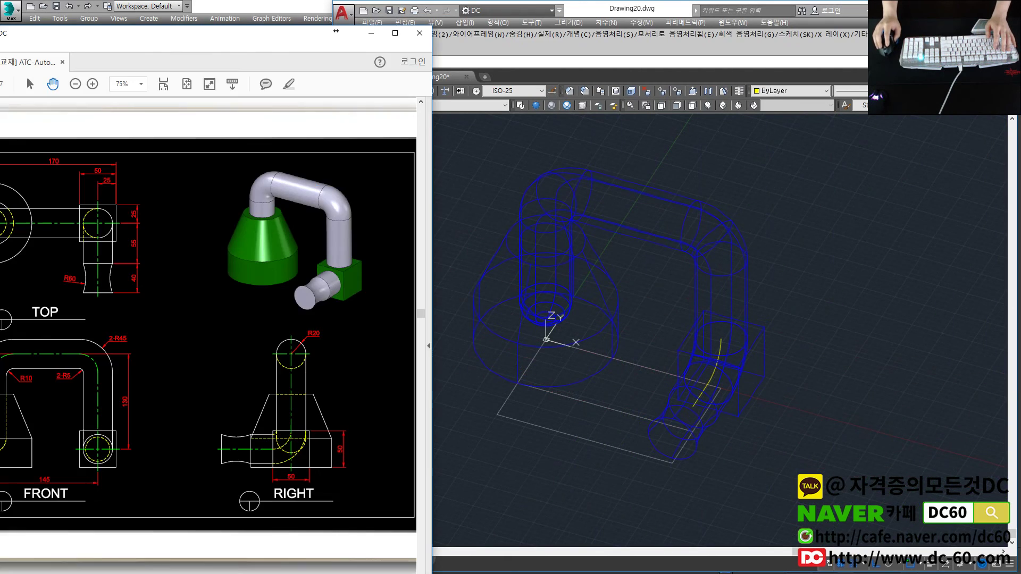
{"action": "left_click", "coordinate": [316, 359]}
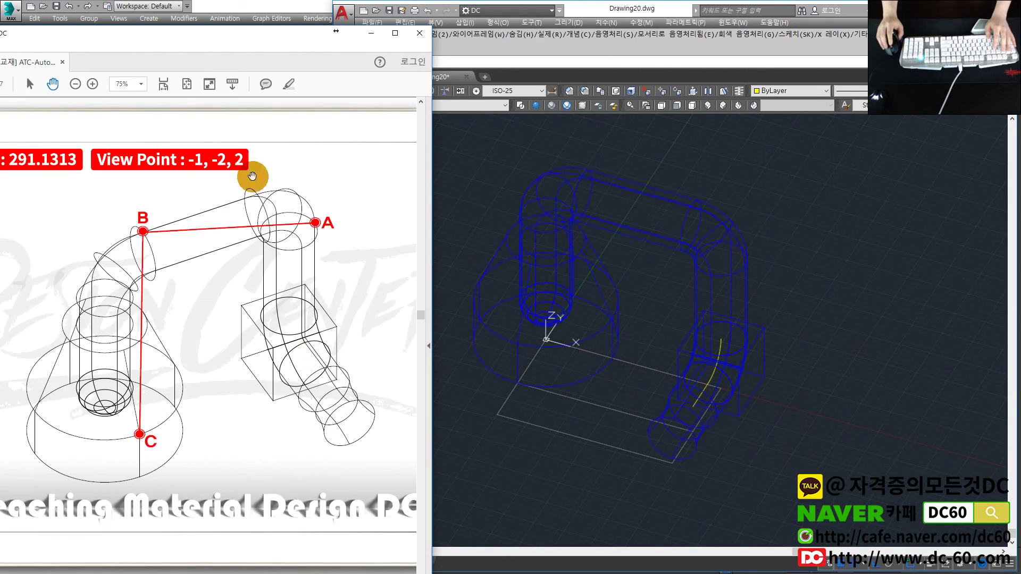
{"action": "left_click_drag", "start_coordinate": [228, 40], "coordinate": [256, 14]}
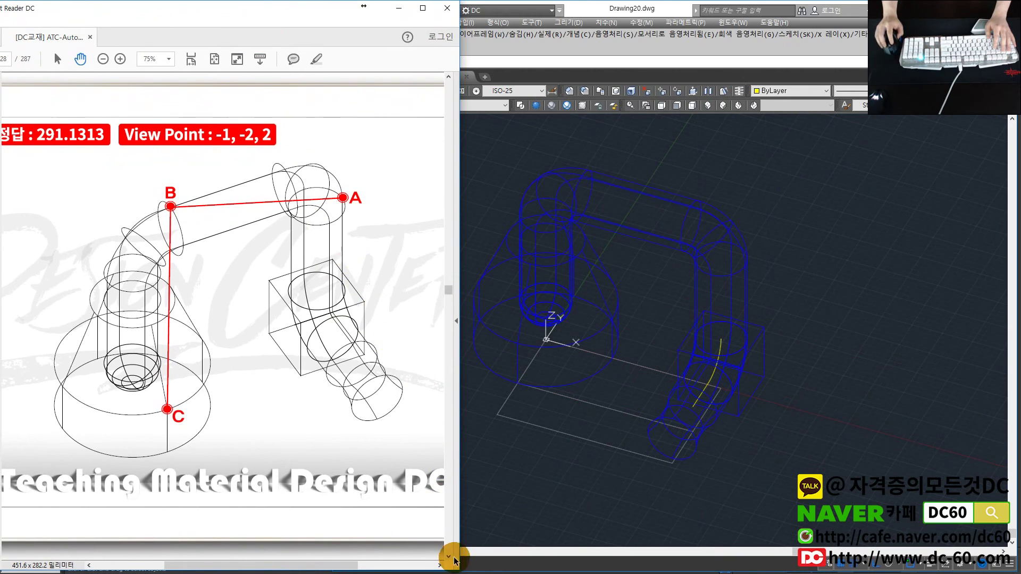
{"action": "left_click", "coordinate": [537, 435]}
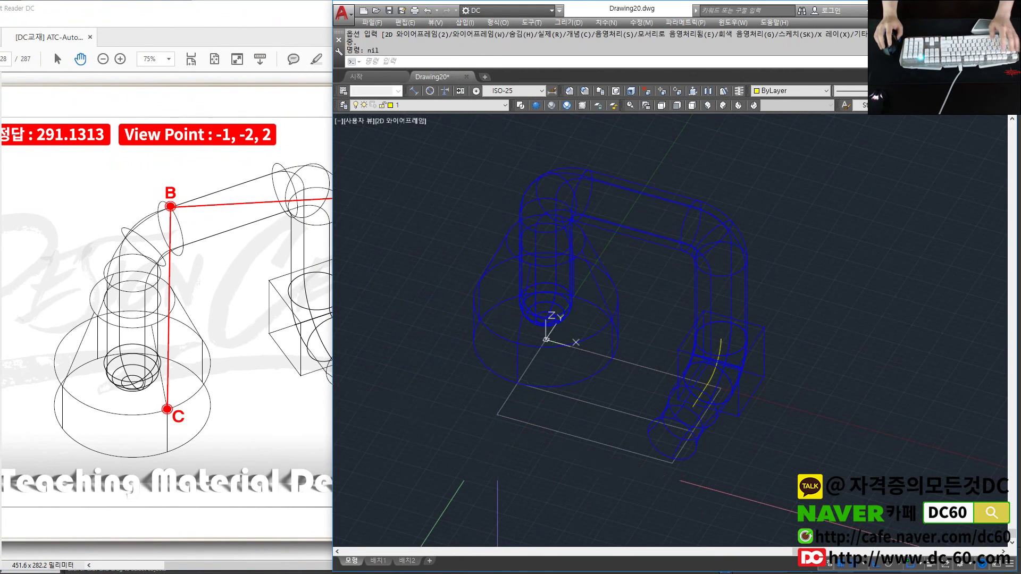
Step: View the pipe model from viewpoint -1,-2,2 using -VPOINT
{"action": "key", "text": "Escape"}
{"action": "type", "text": "-vp"}
{"action": "key", "text": "Return"}
{"action": "type", "text": "-1,-2,2"}
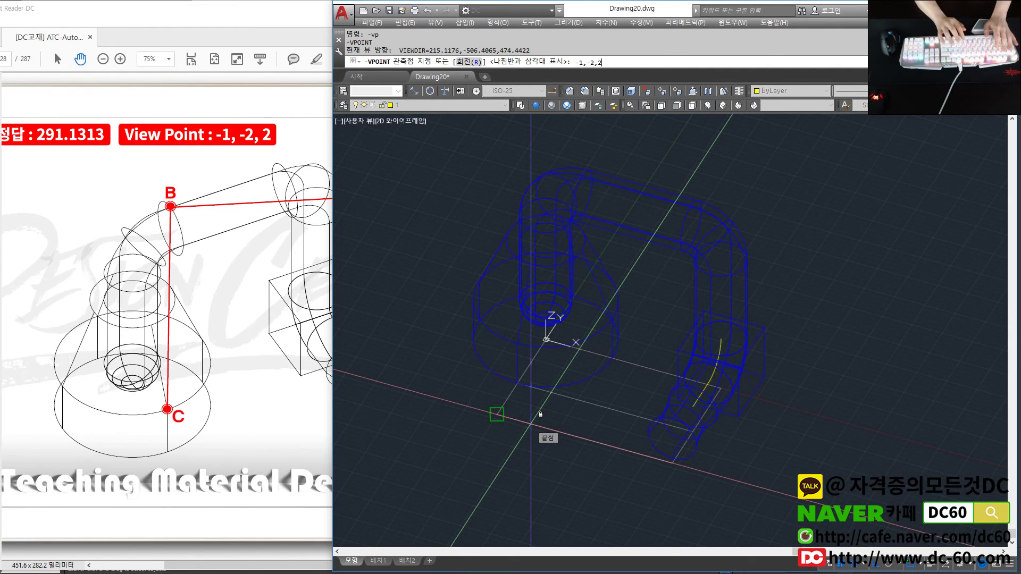
{"action": "key", "text": "Return"}
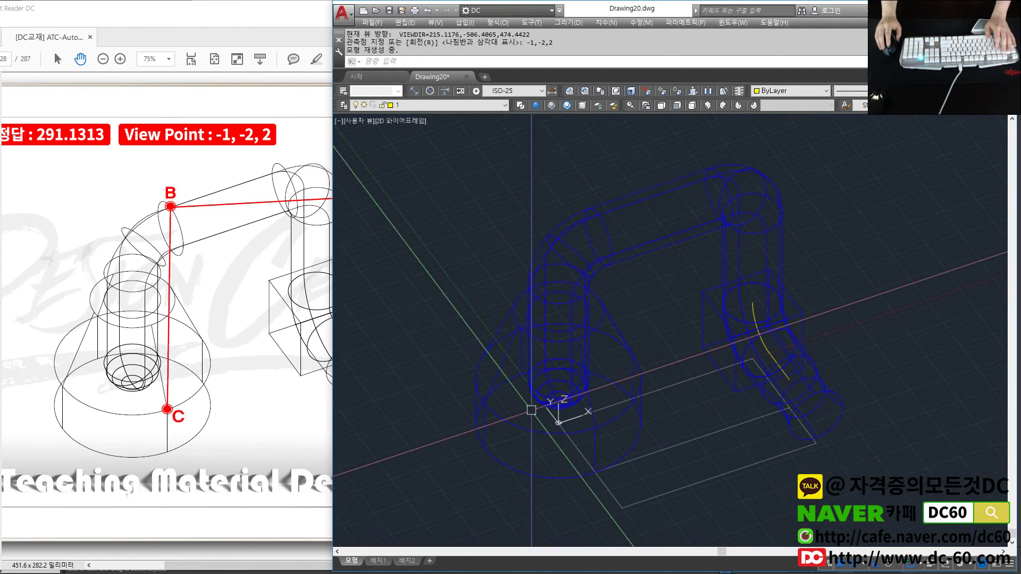
Step: Draw a two-segment 3D polyline through pipe quadrants C, B and A
{"action": "type", "text": "3p"}
{"action": "key", "text": "Return"}
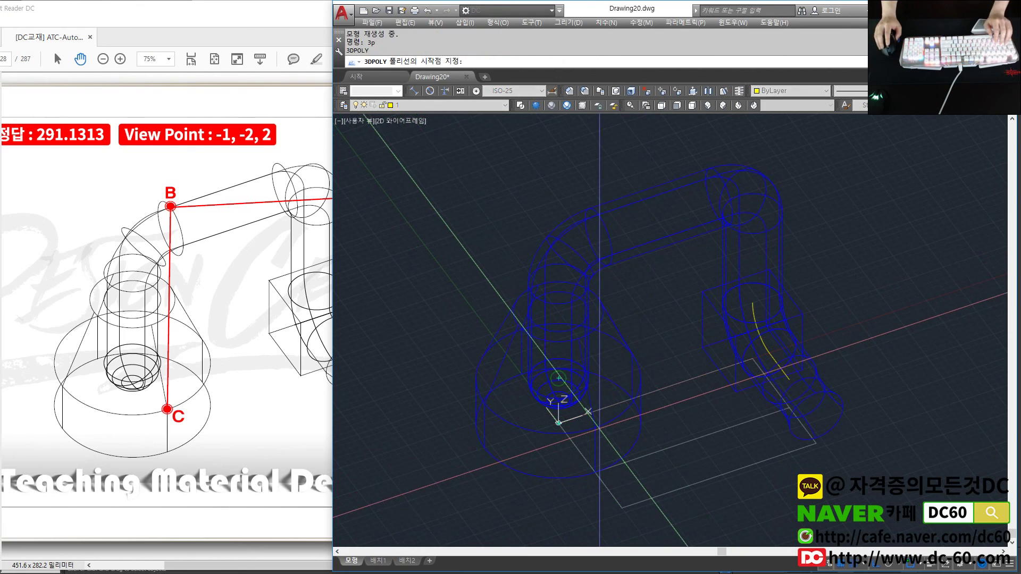
{"action": "right_click", "coordinate": [587, 420], "text": "shift"}
{"action": "left_click", "coordinate": [628, 319]}
{"action": "left_click", "coordinate": [595, 412]}
{"action": "right_click", "coordinate": [671, 323], "text": "shift"}
{"action": "left_click", "coordinate": [711, 477]}
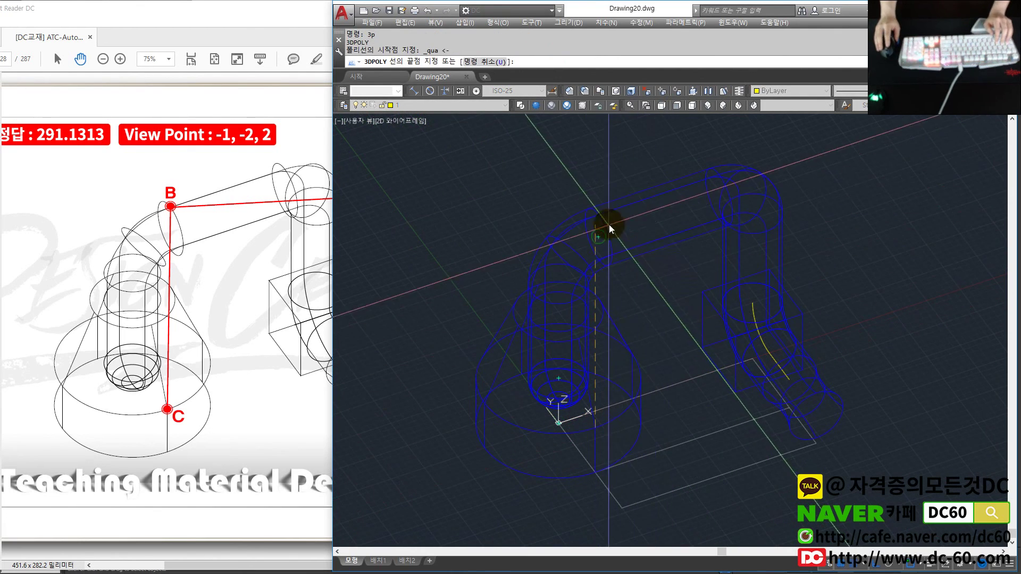
{"action": "left_click", "coordinate": [598, 214]}
{"action": "left_click", "coordinate": [158, 281]}
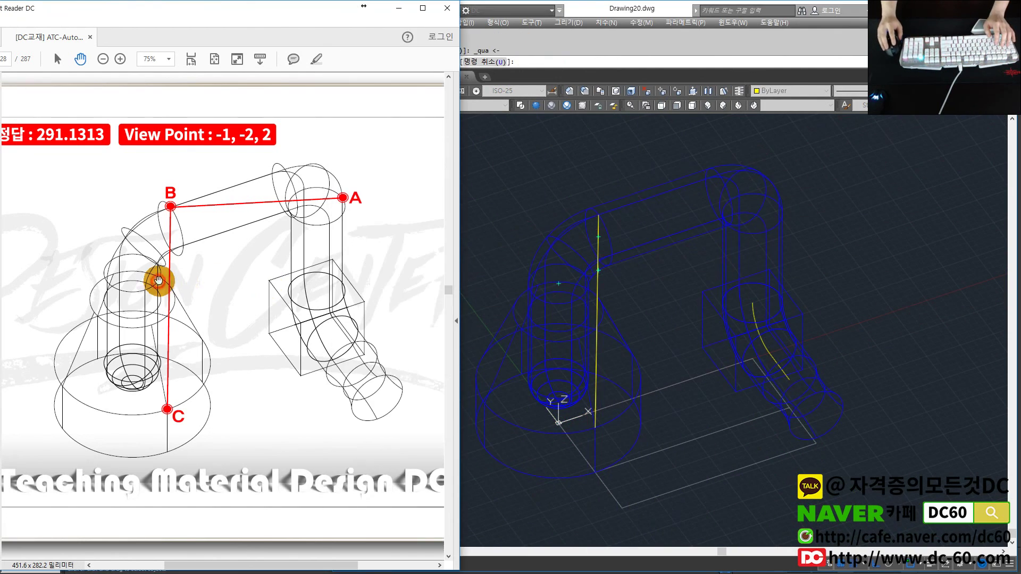
{"action": "right_click", "coordinate": [795, 202], "text": "shift"}
{"action": "left_click", "coordinate": [829, 355]}
{"action": "left_click", "coordinate": [780, 204]}
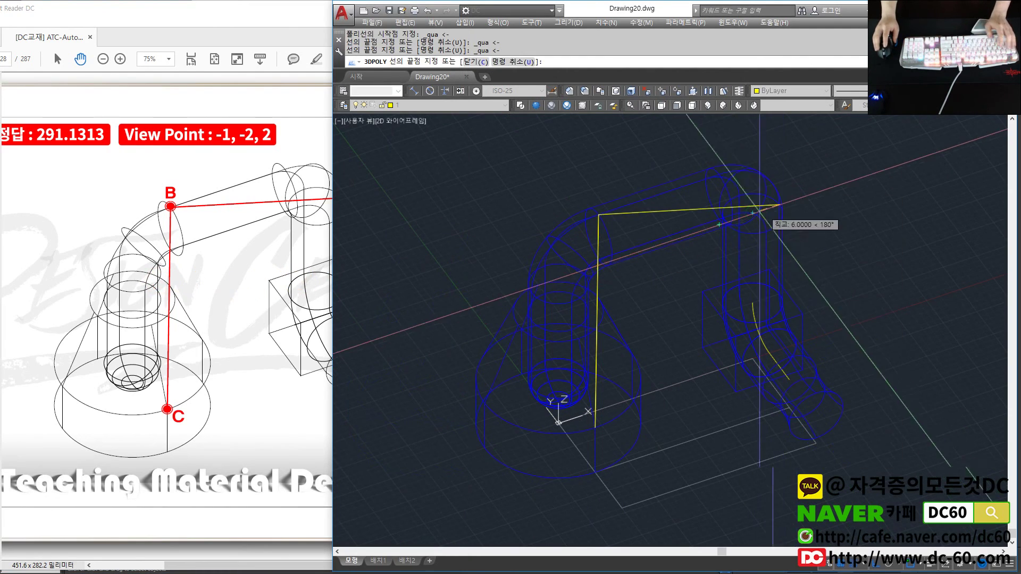
{"action": "key", "text": "Escape"}
Step: Confirm the polyline's 291.1313 length in Properties and advance the reference to the D–F exercise
{"action": "double_click", "coordinate": [691, 210]}
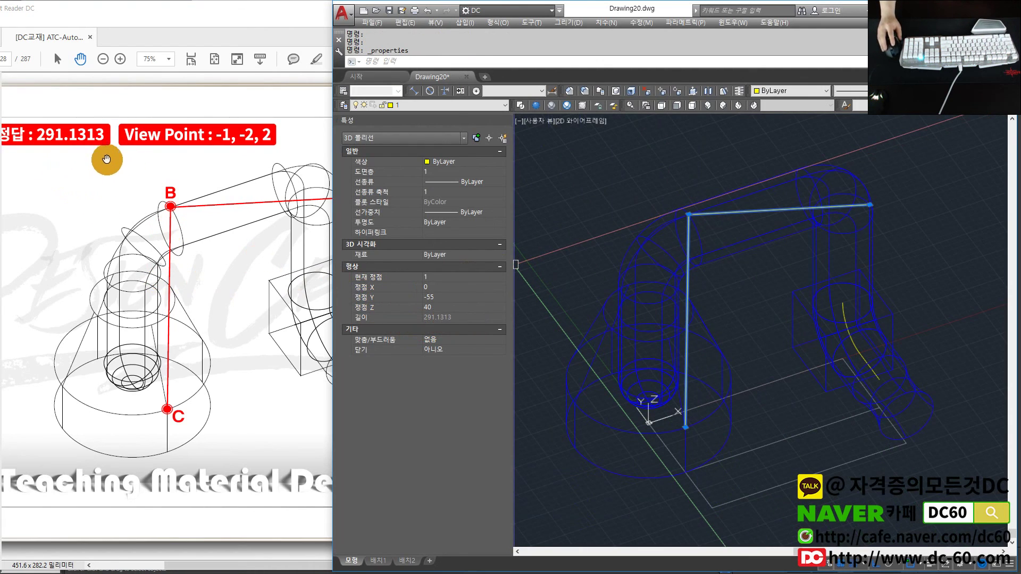
{"action": "left_click", "coordinate": [181, 222]}
{"action": "scroll", "coordinate": [208, 231], "scroll_direction": "down", "scroll_amount": 2}
{"action": "key", "text": "alt+Tab"}
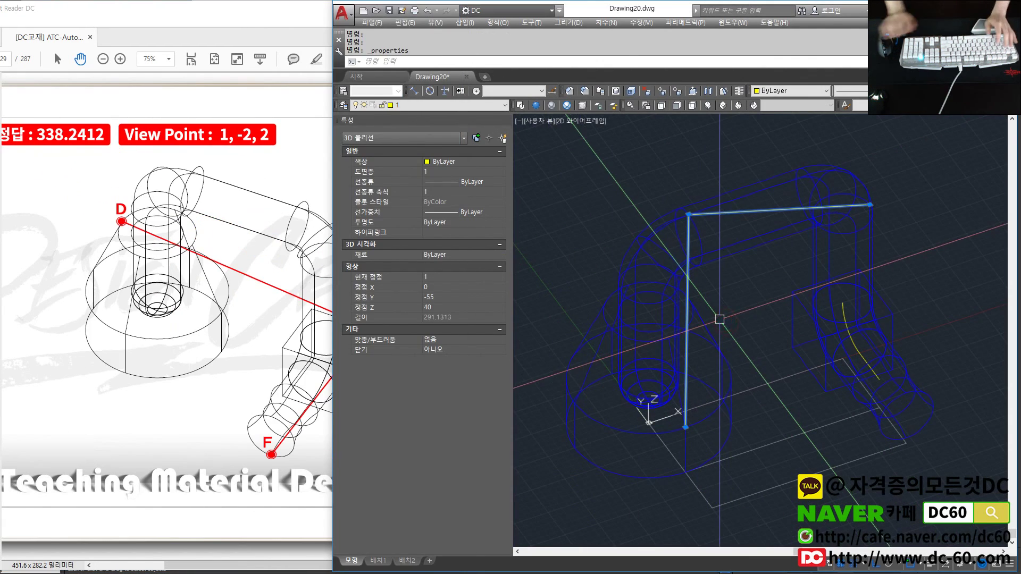
Step: View the pipe model from viewpoint 1,-2,2
{"action": "type", "text": "vp"}
{"action": "key", "text": "Return"}
{"action": "type", "text": "1,-2,"}
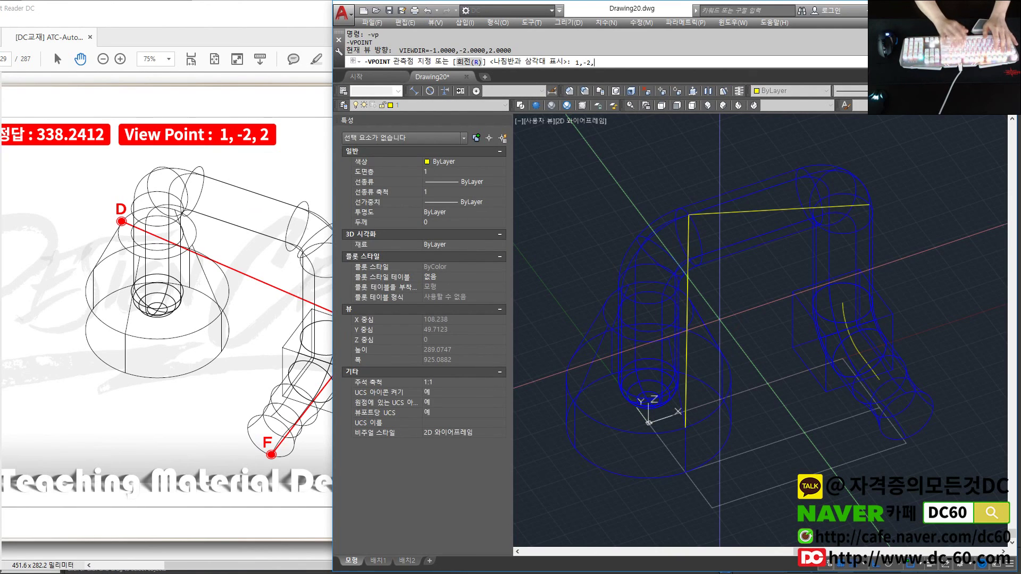
{"action": "type", "text": "2"}
{"action": "key", "text": "Return"}
Step: Trace a two-segment 3D polyline from D to F with Quadrant snaps, confirming its 338.2412 length
{"action": "type", "text": "3p"}
{"action": "key", "text": "Return"}
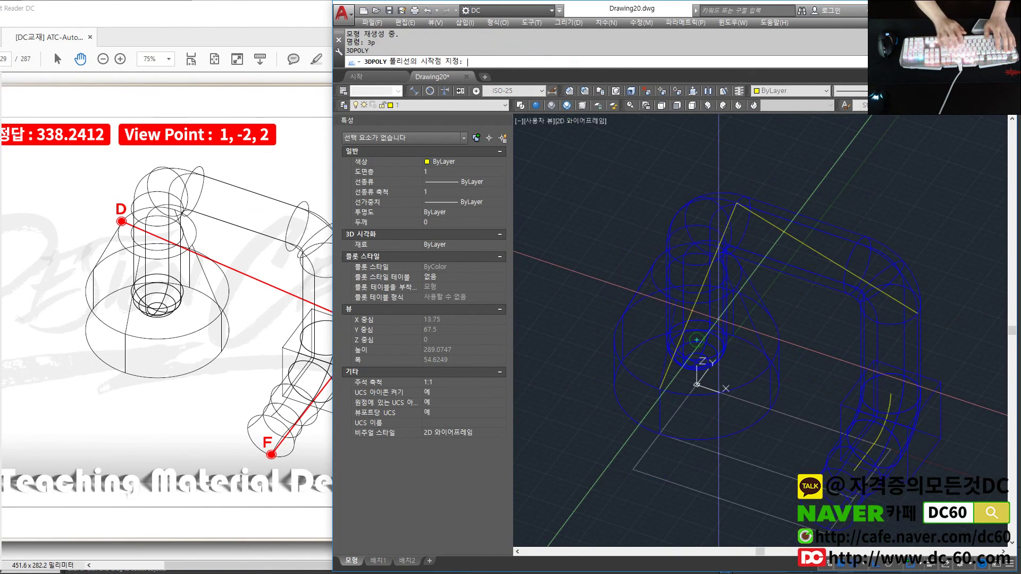
{"action": "right_click", "coordinate": [662, 250], "text": "shift"}
{"action": "left_click", "coordinate": [691, 396]}
{"action": "left_click", "coordinate": [657, 262]}
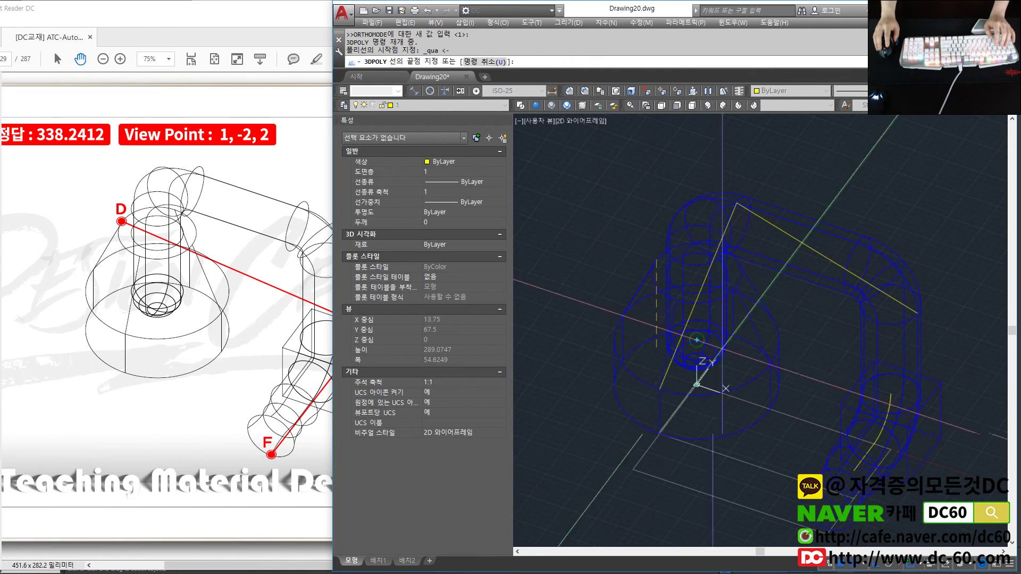
{"action": "middle_click_drag", "start_coordinate": [930, 419], "coordinate": [853, 343]}
{"action": "right_click", "coordinate": [755, 449], "text": "shift"}
{"action": "left_click", "coordinate": [784, 532]}
{"action": "left_click", "coordinate": [753, 451]}
{"action": "key", "text": "Escape"}
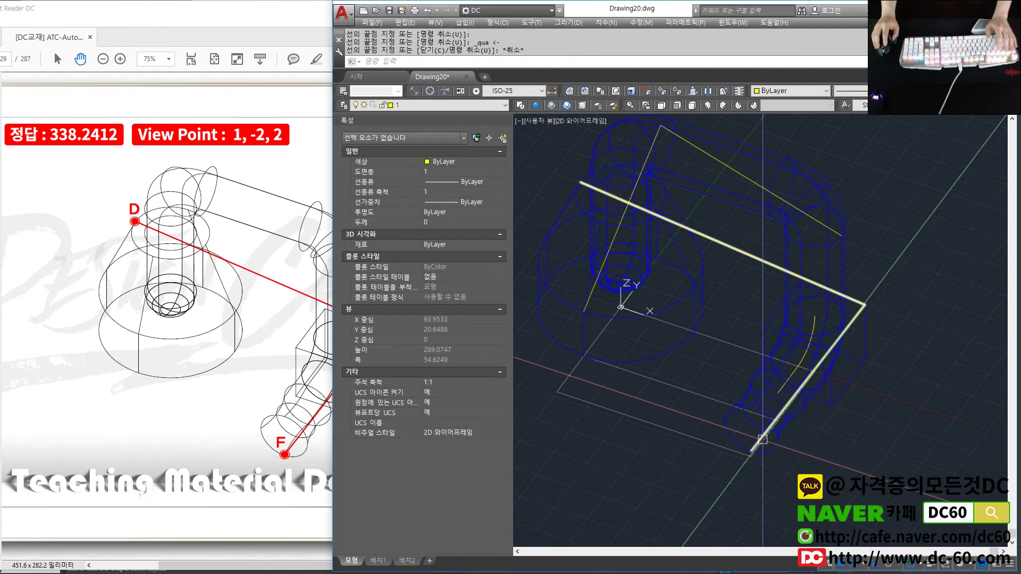
{"action": "left_click", "coordinate": [762, 439]}
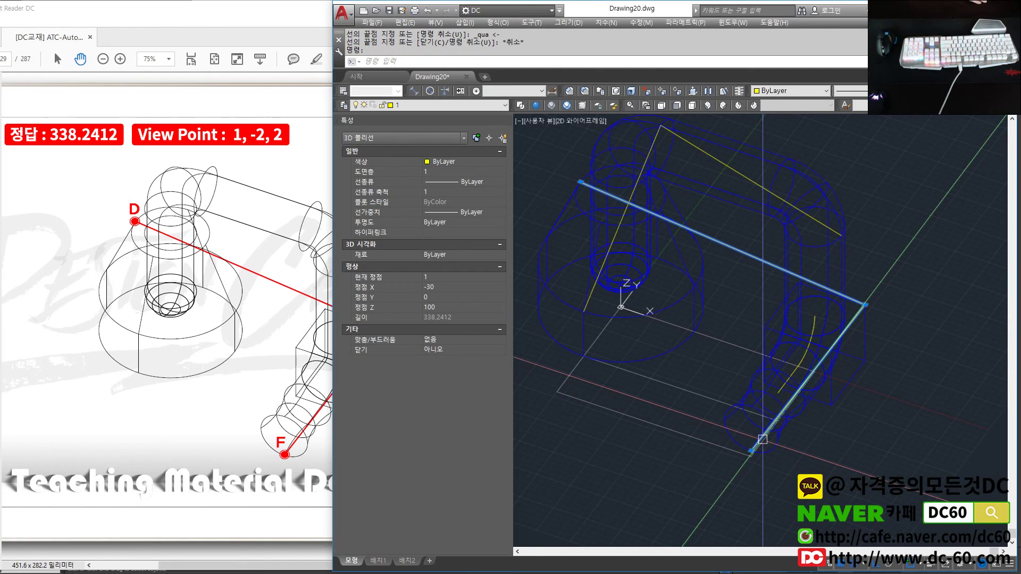